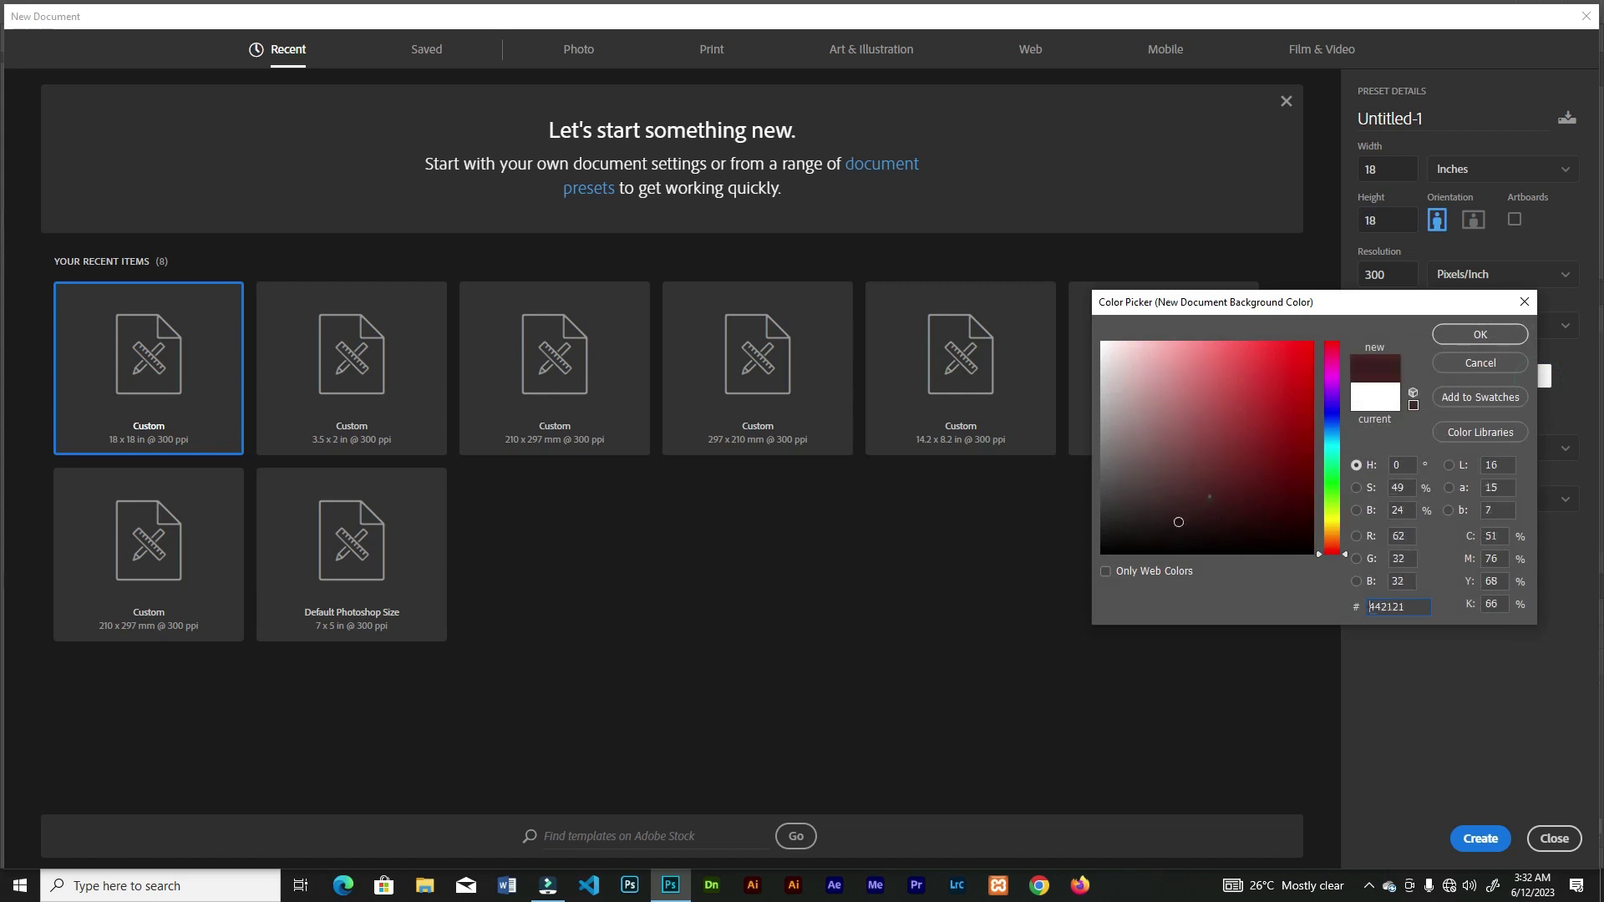
Create an 18 × 18 inch, 300 ppi RGB document with a custom black background
click(1486, 338)
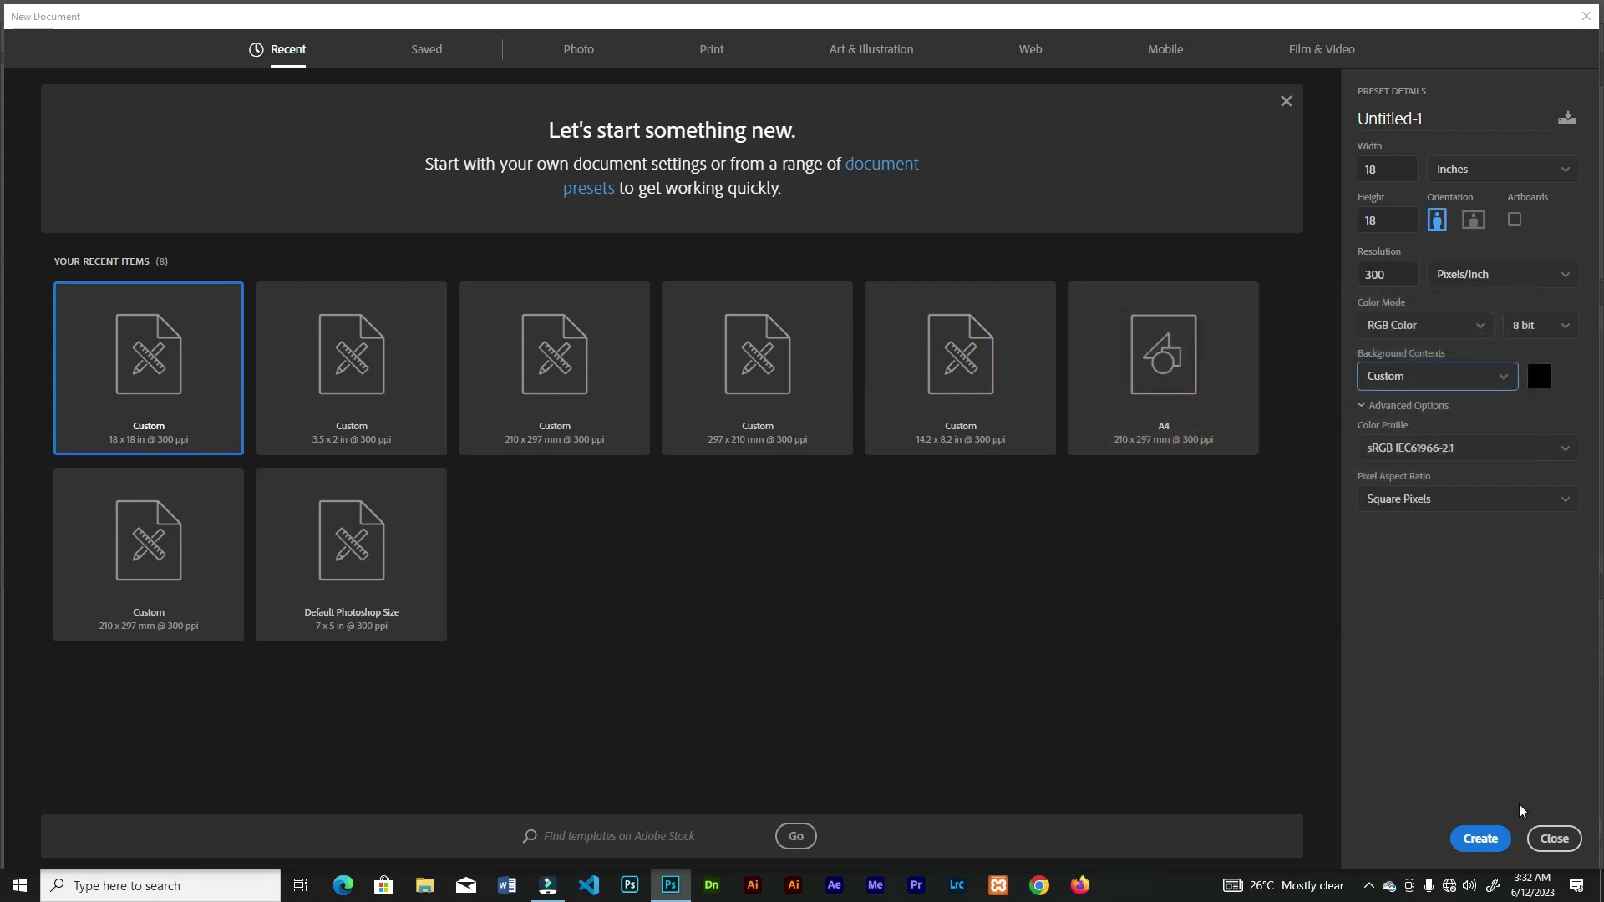
click(1487, 840)
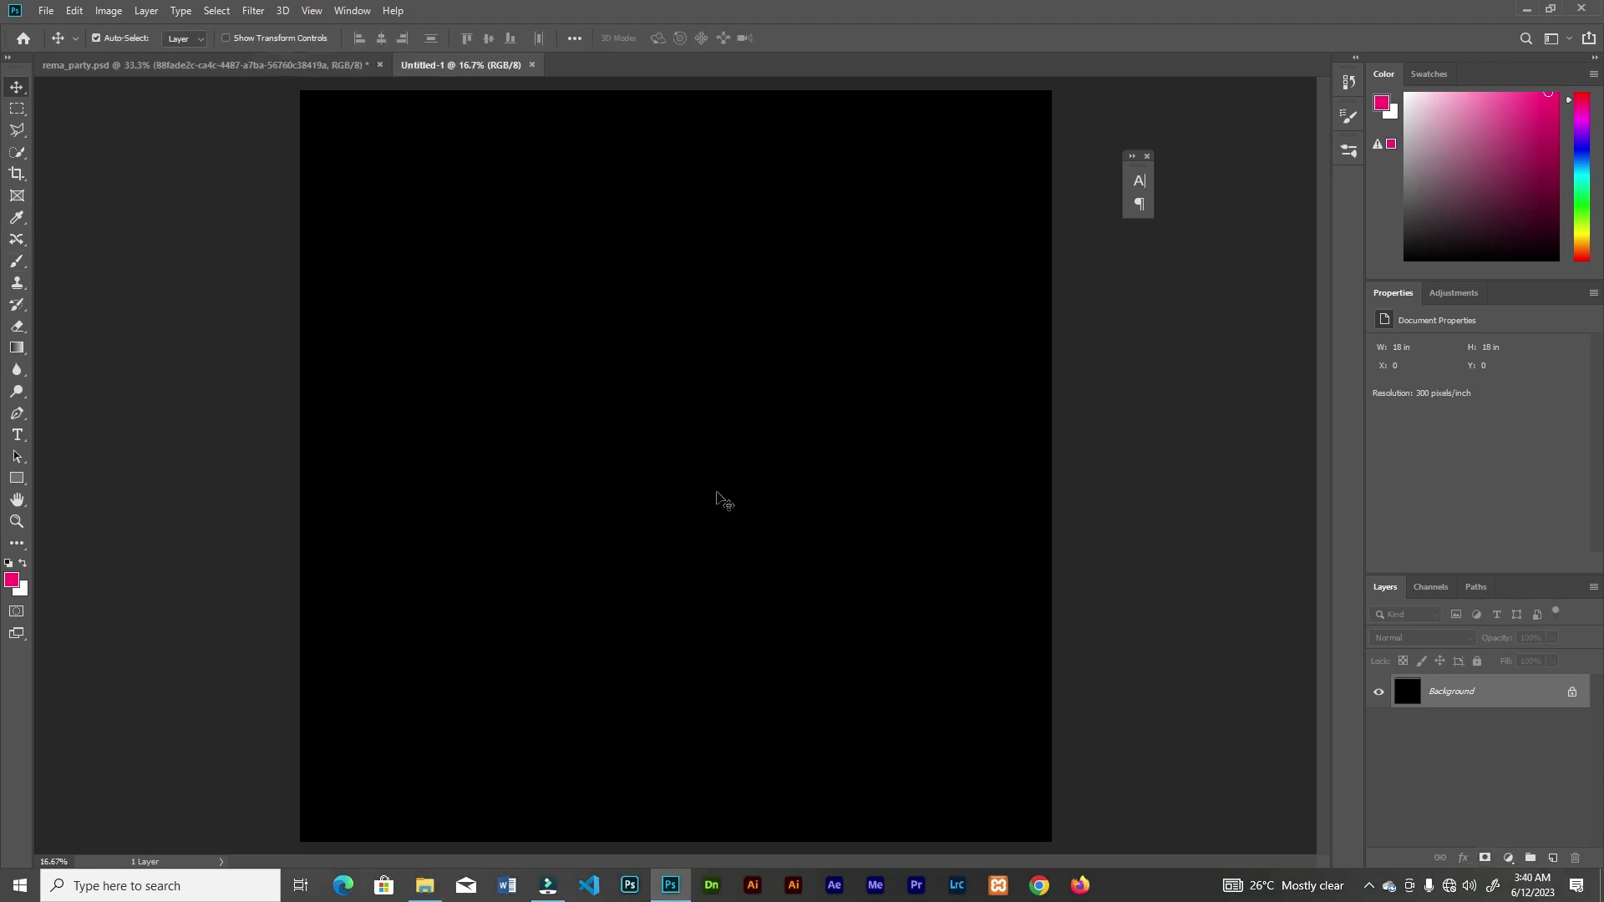
Place the 88fade2c striped neon corridor image from the images folder, enlarge it to cover the canvas and set its opacity to 35%
click(440, 881)
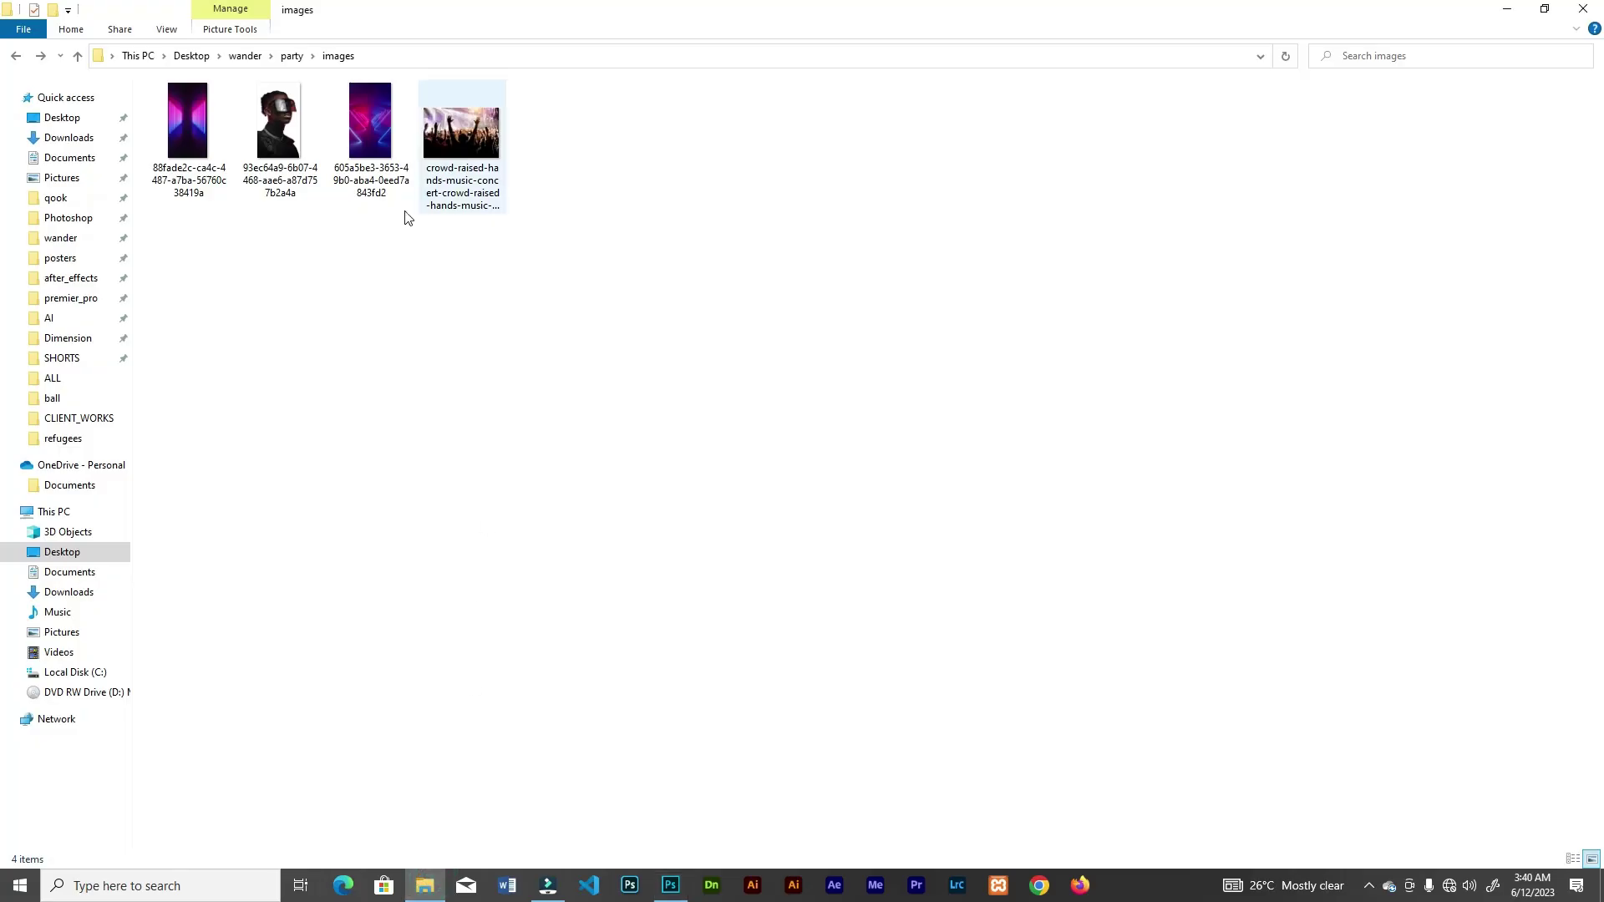
click(181, 142)
drag(180, 142, 727, 551)
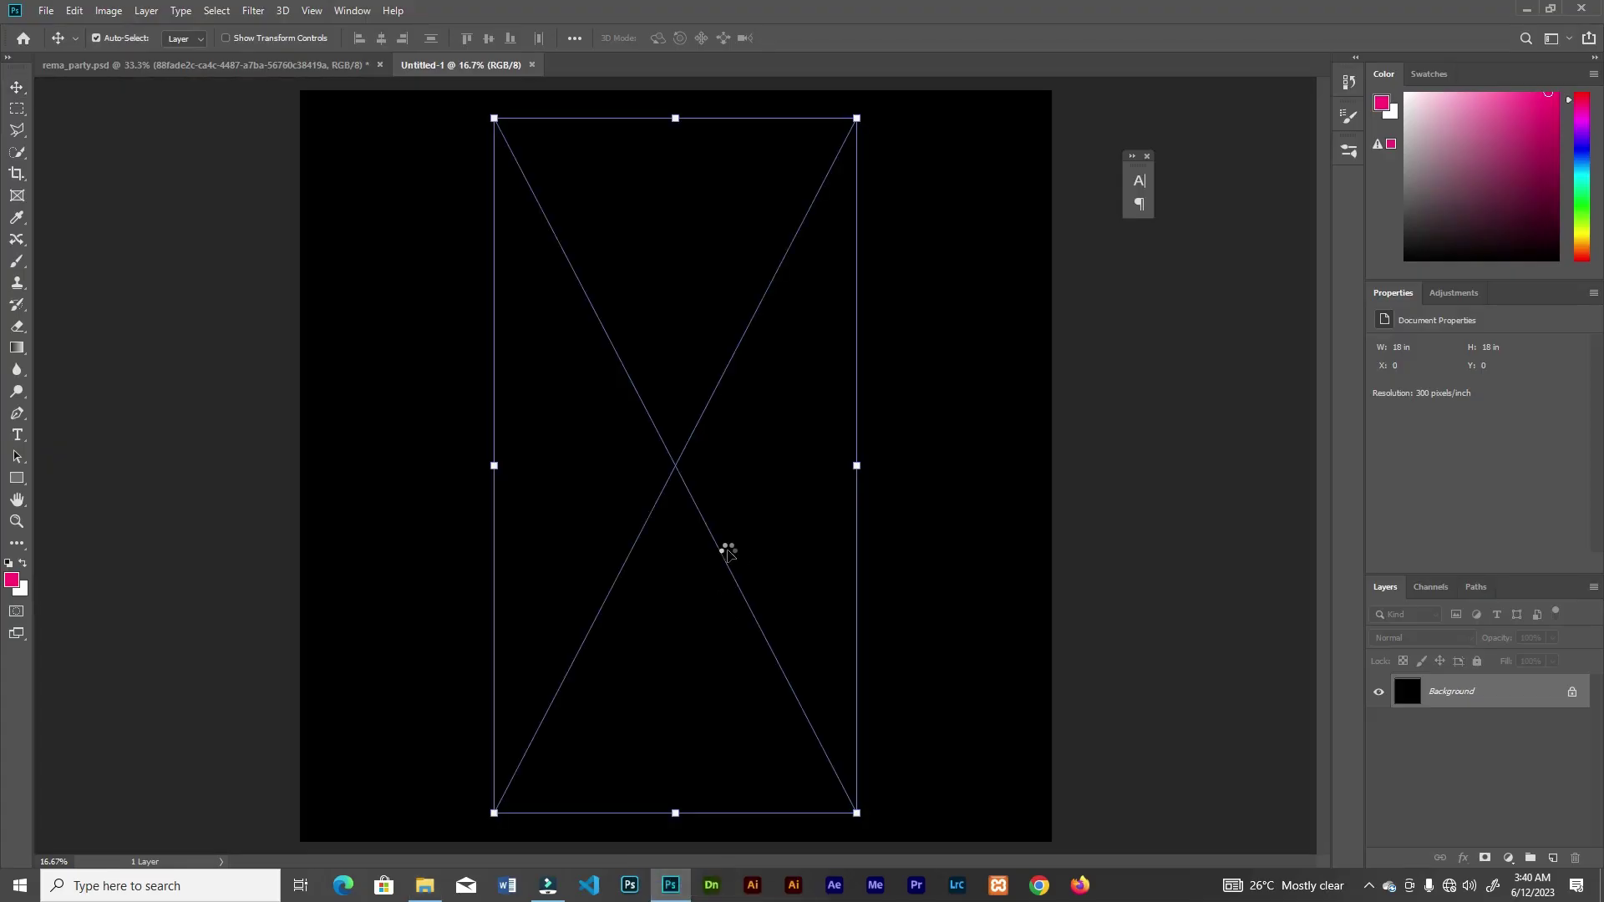
drag(856, 117, 880, 72)
key(ctrl+minus)
key(ctrl+minus)
drag(779, 268, 912, 110)
click(637, 38)
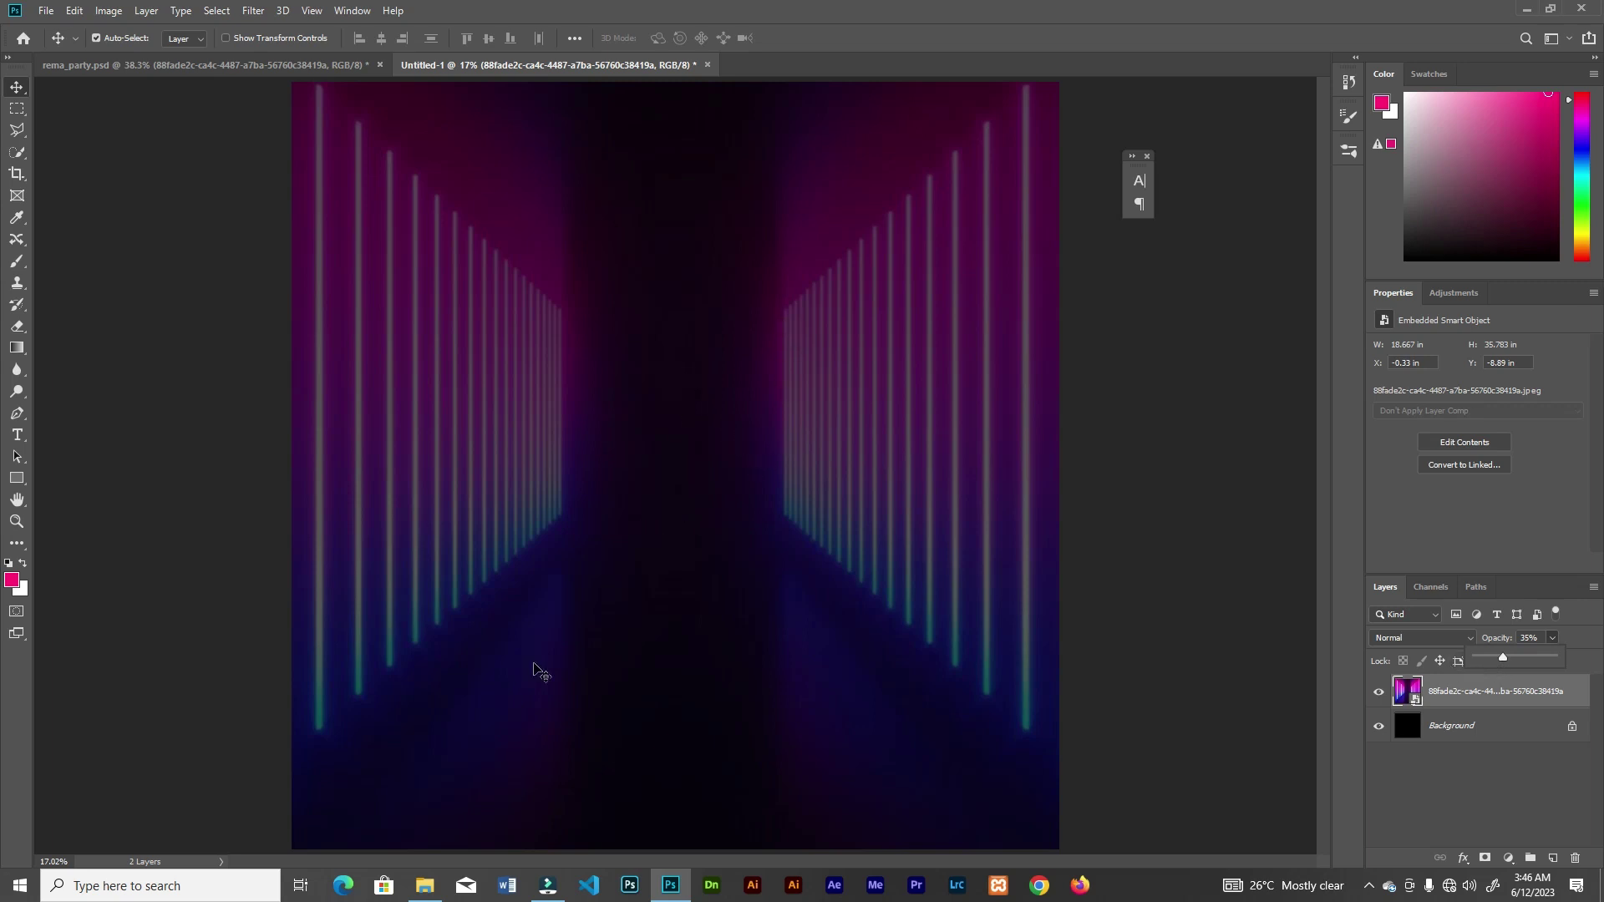
Place the 605a5be3 red-and-blue neon image, enlarge it to cover the canvas and set its blend mode to Pin Light
click(425, 885)
drag(373, 162, 732, 493)
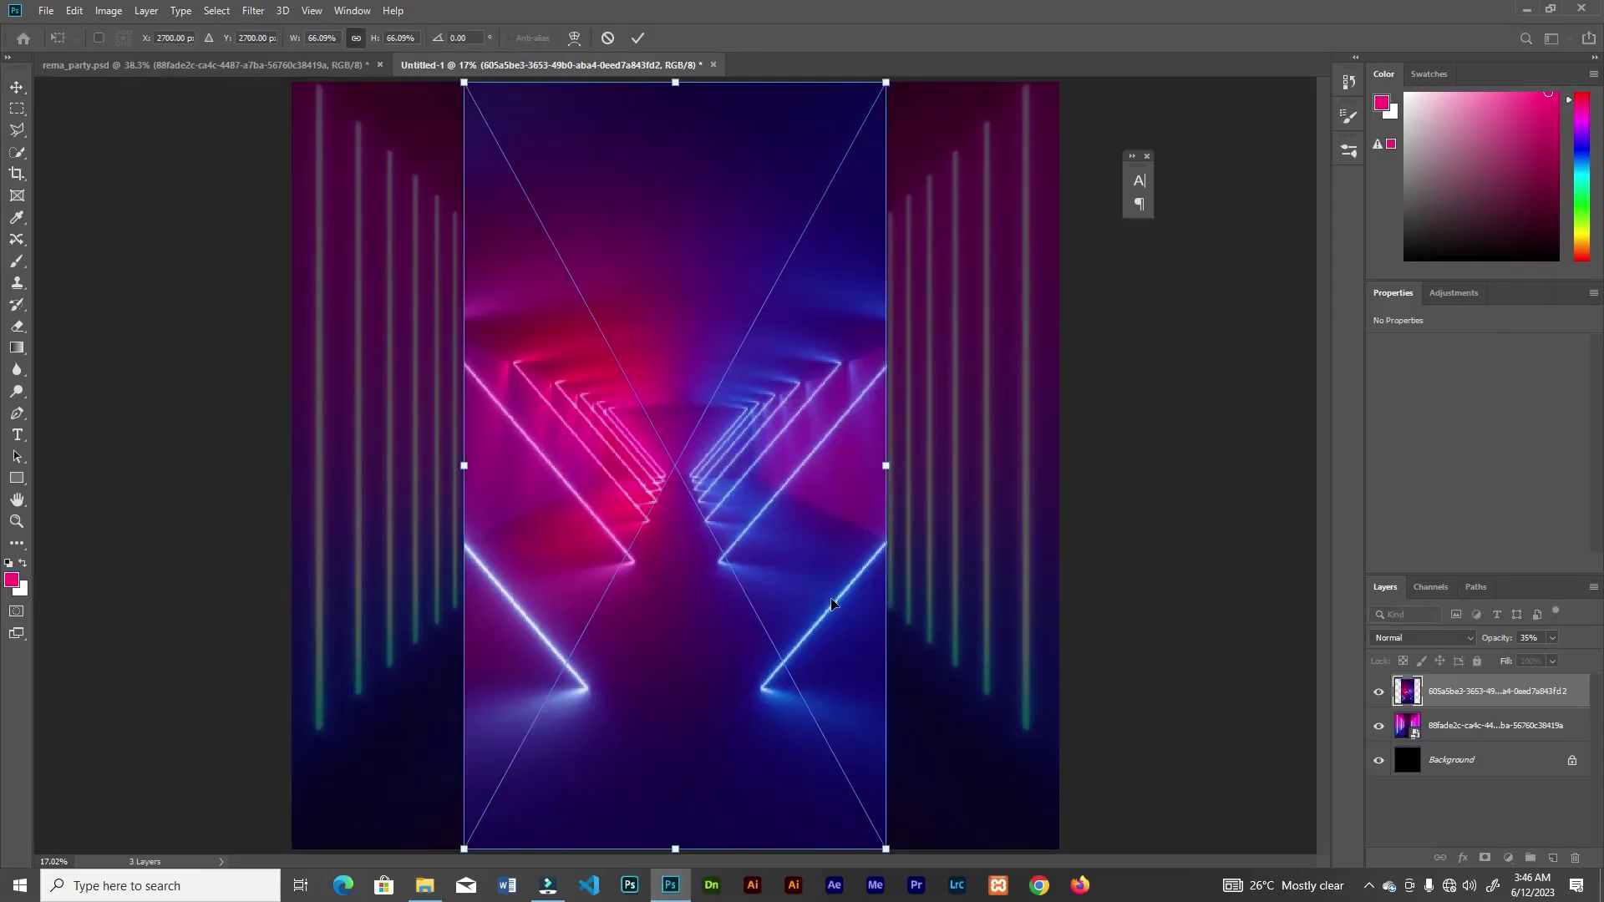
key(ctrl+minus)
key(ctrl+minus)
key(ctrl+minus)
drag(780, 654, 957, 777)
click(637, 38)
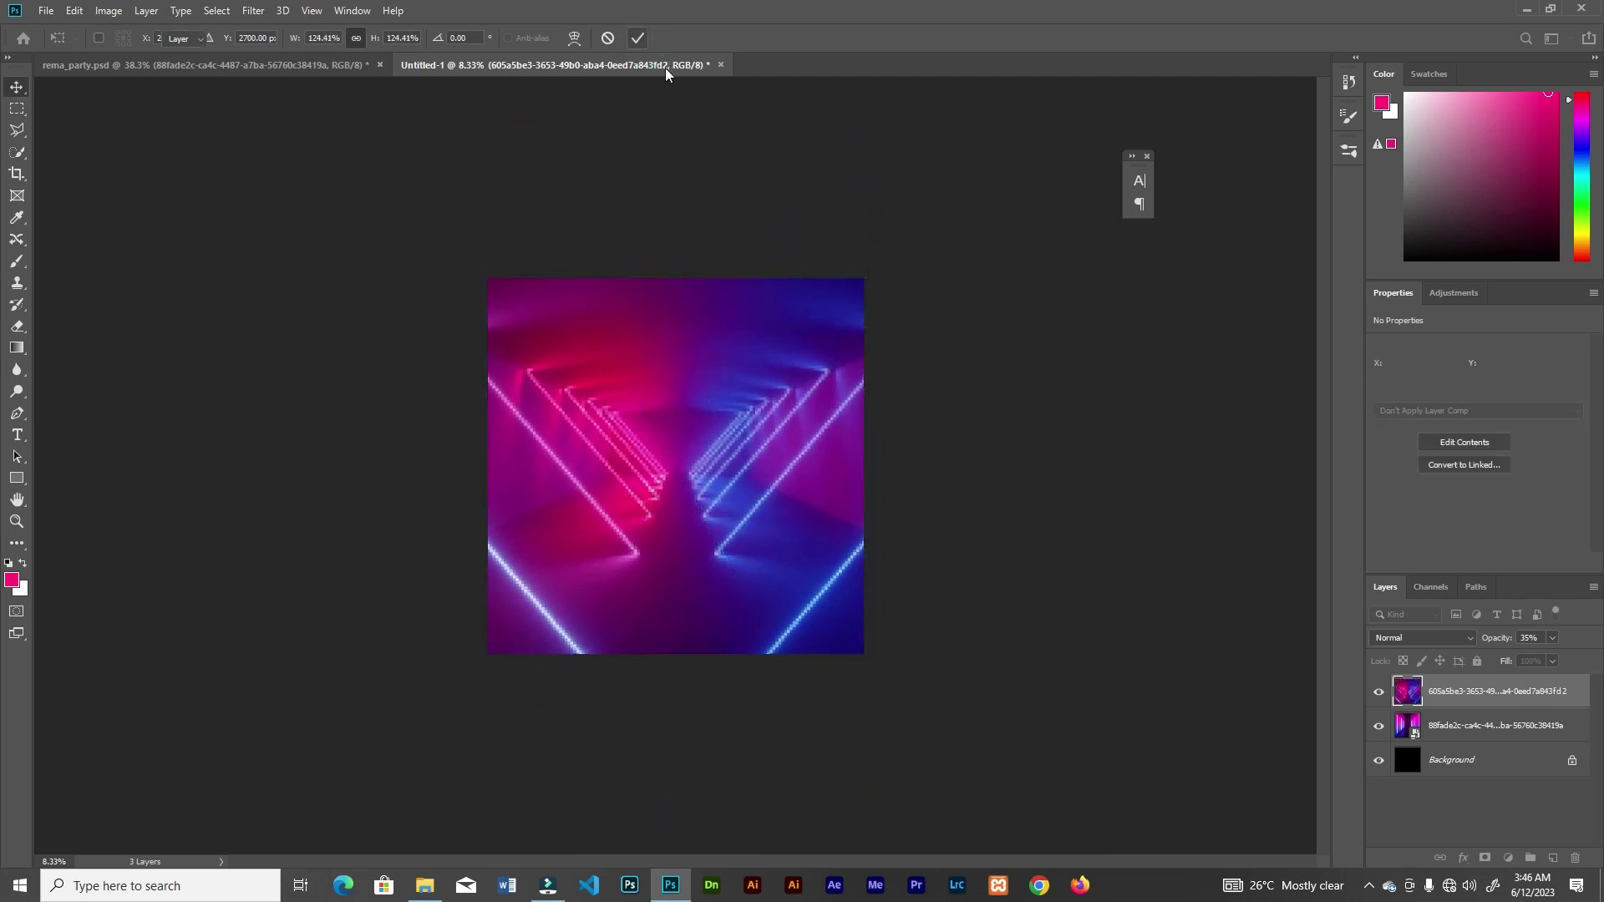
key(ctrl+0)
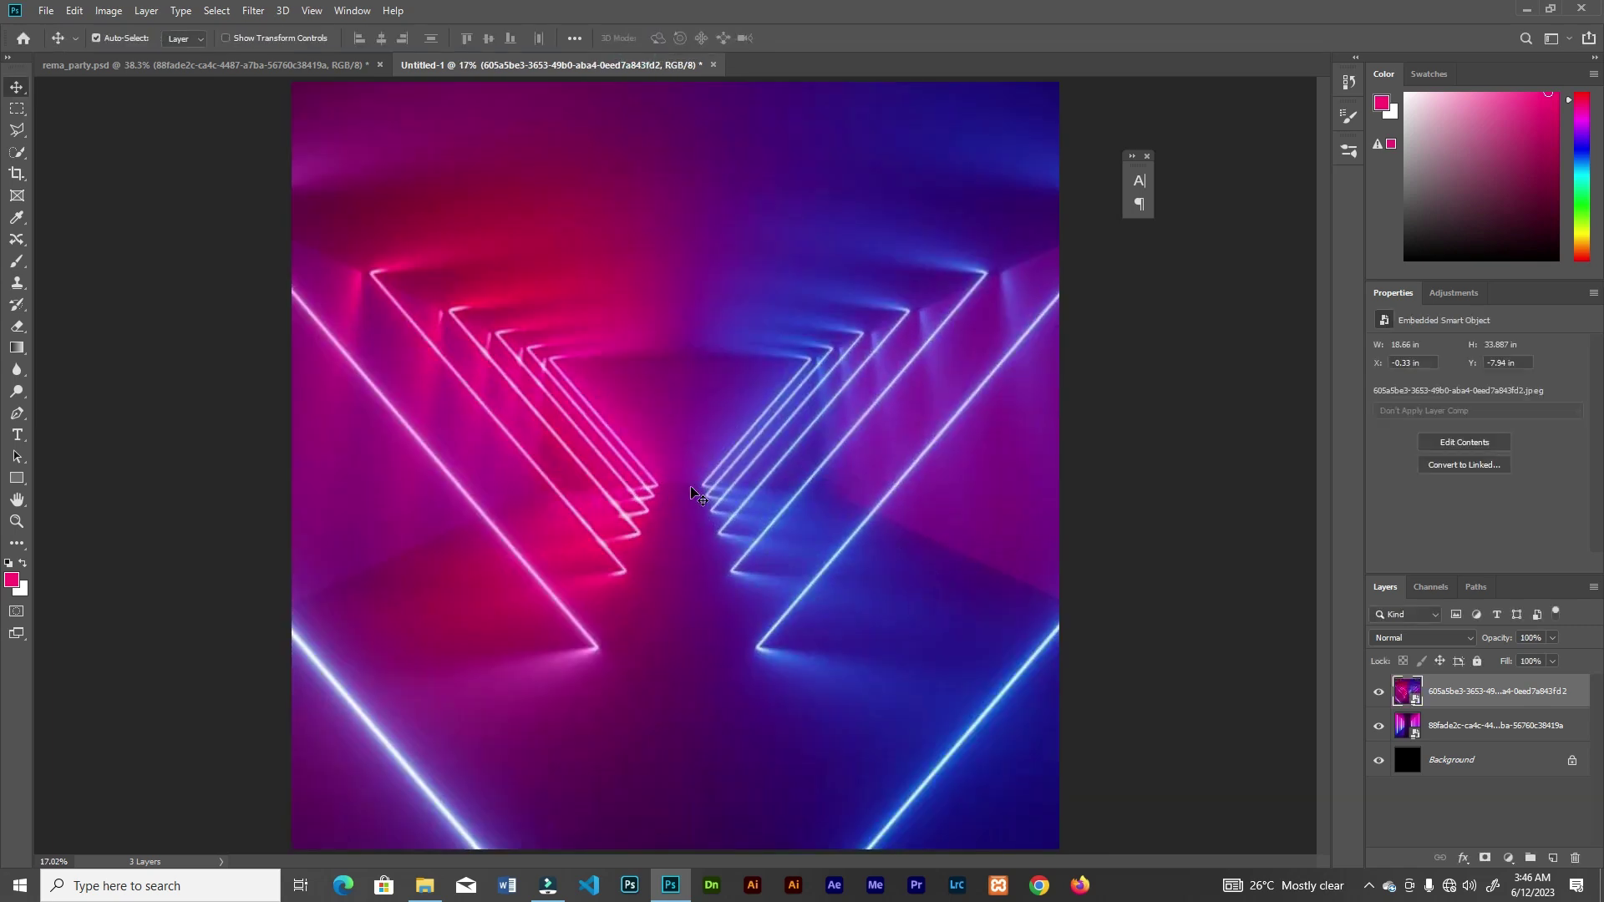
click(1403, 638)
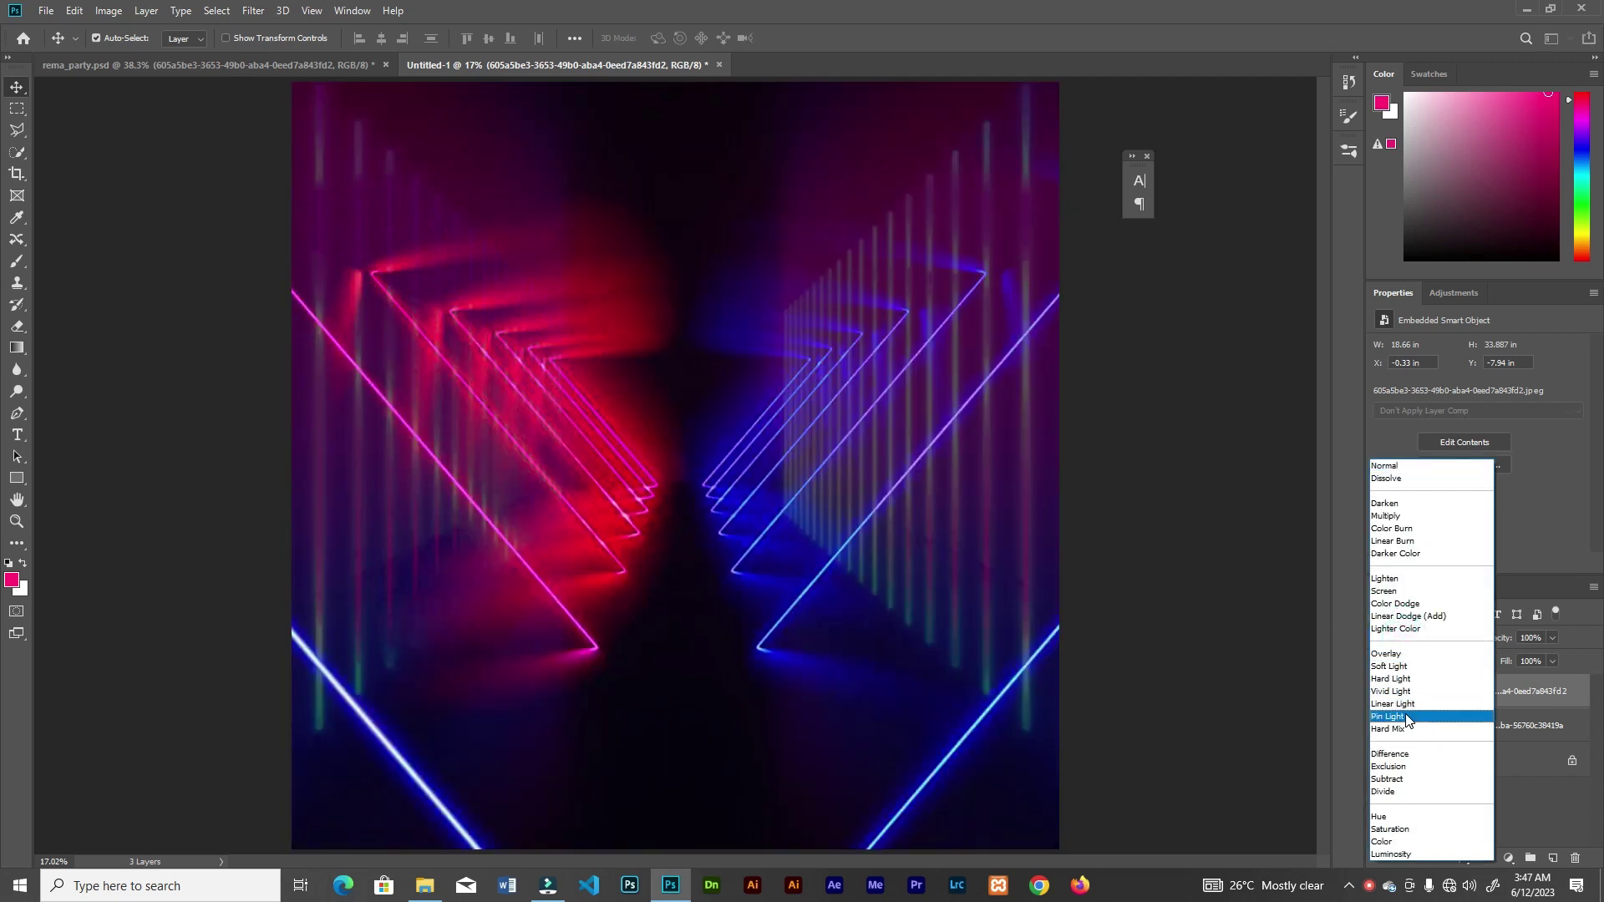
click(1407, 720)
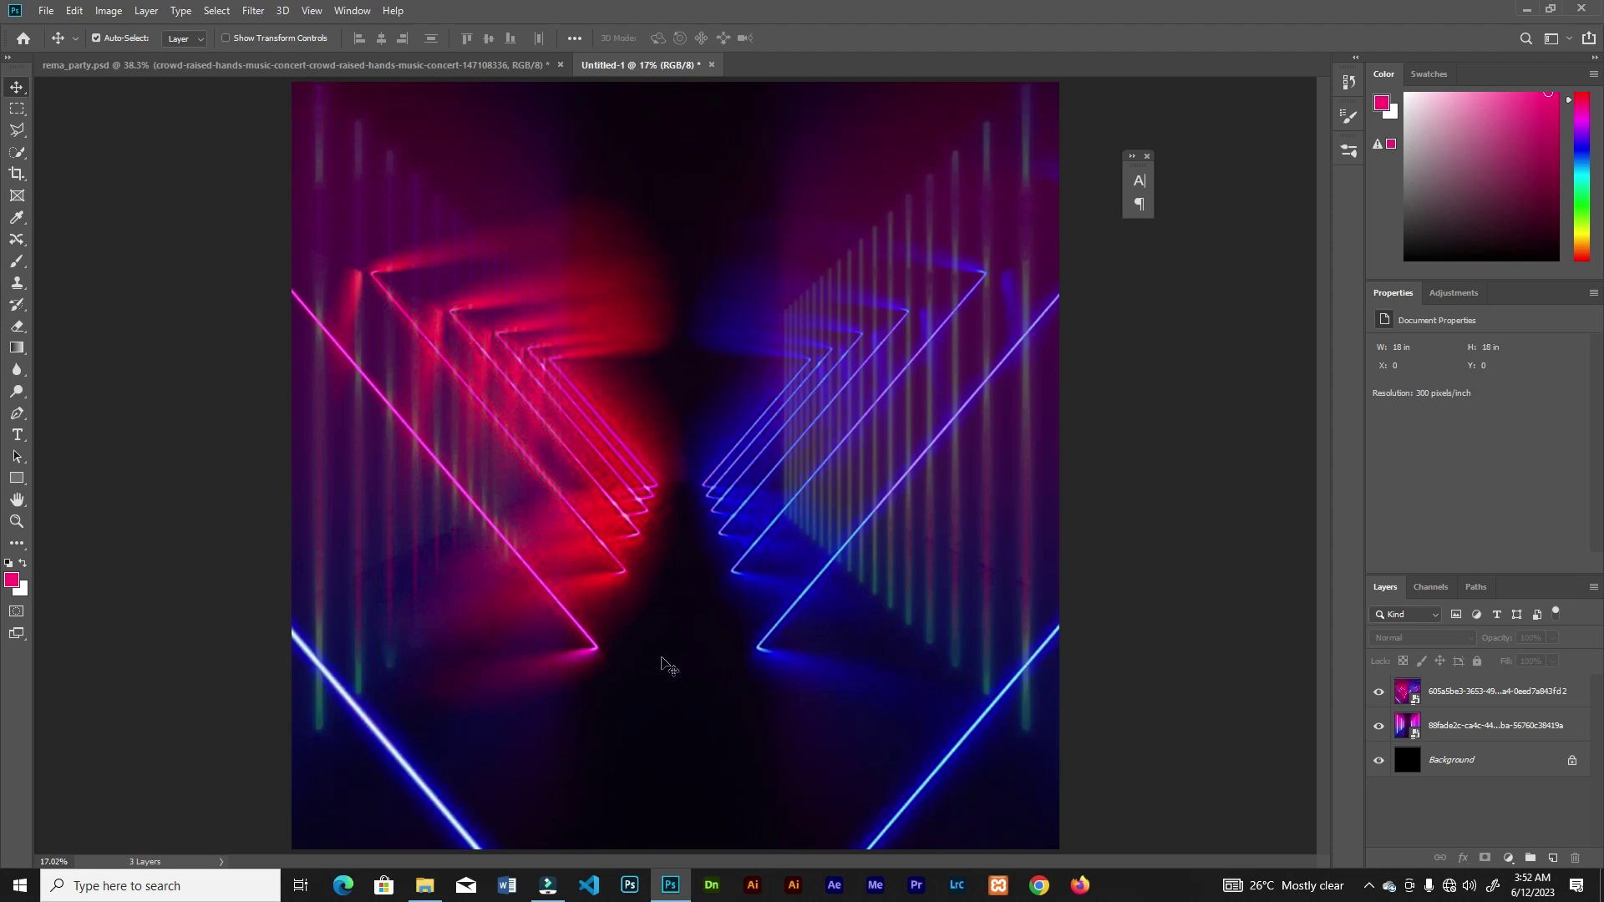
Place the concert crowd image at full canvas width over the lower half and set its blend mode to Multiply
click(424, 885)
drag(463, 141, 756, 567)
drag(852, 347, 1059, 205)
drag(850, 265, 849, 553)
click(637, 38)
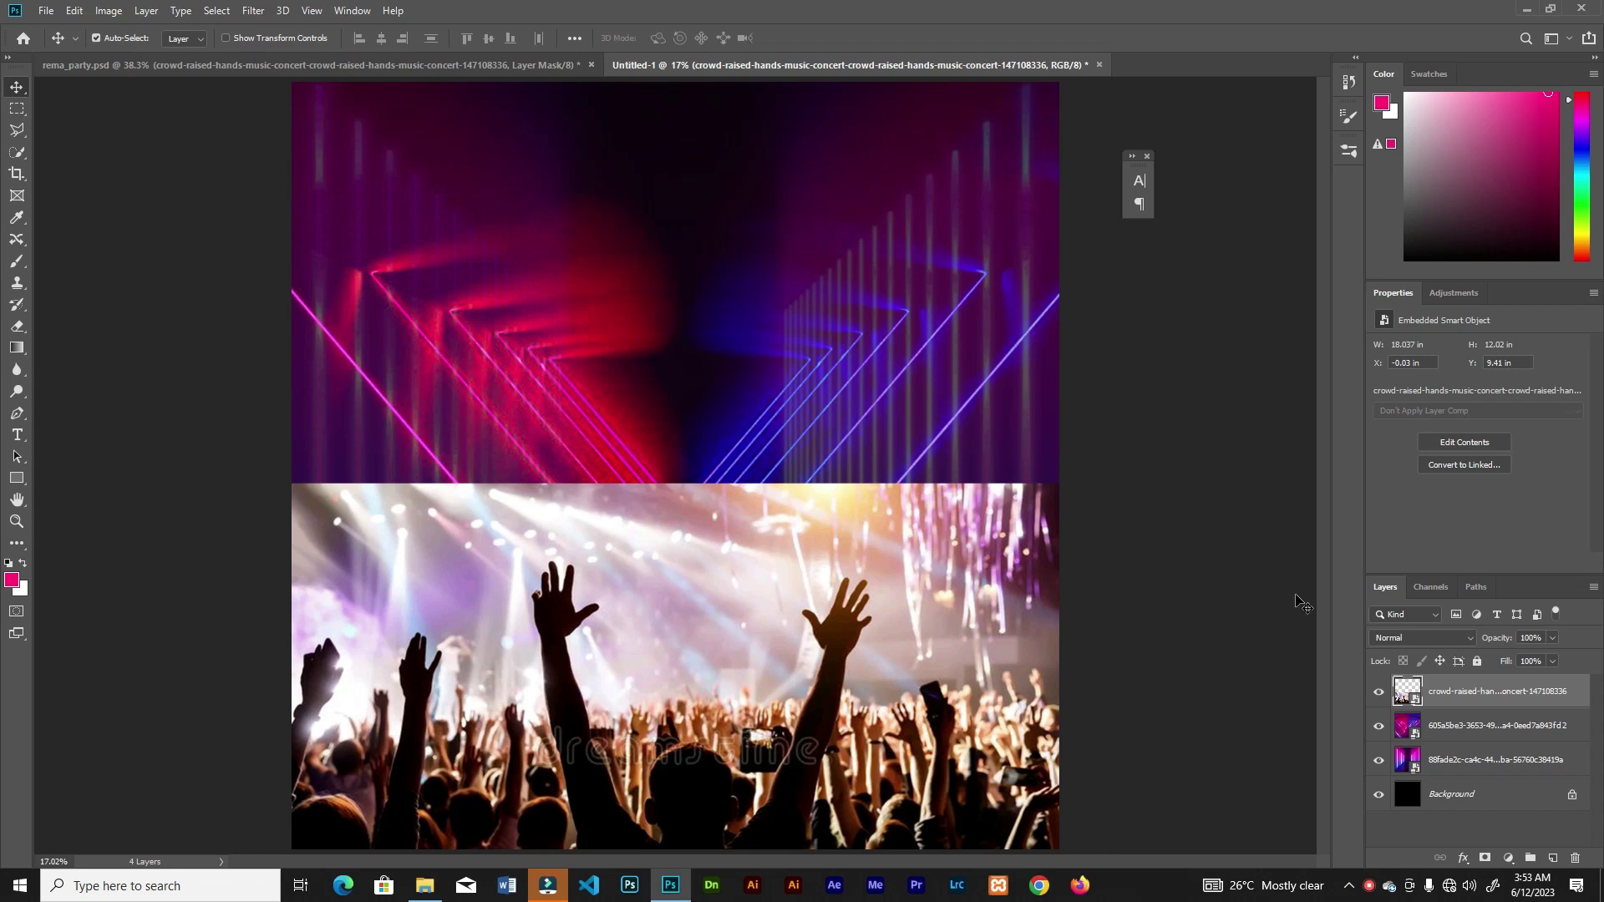
click(1412, 641)
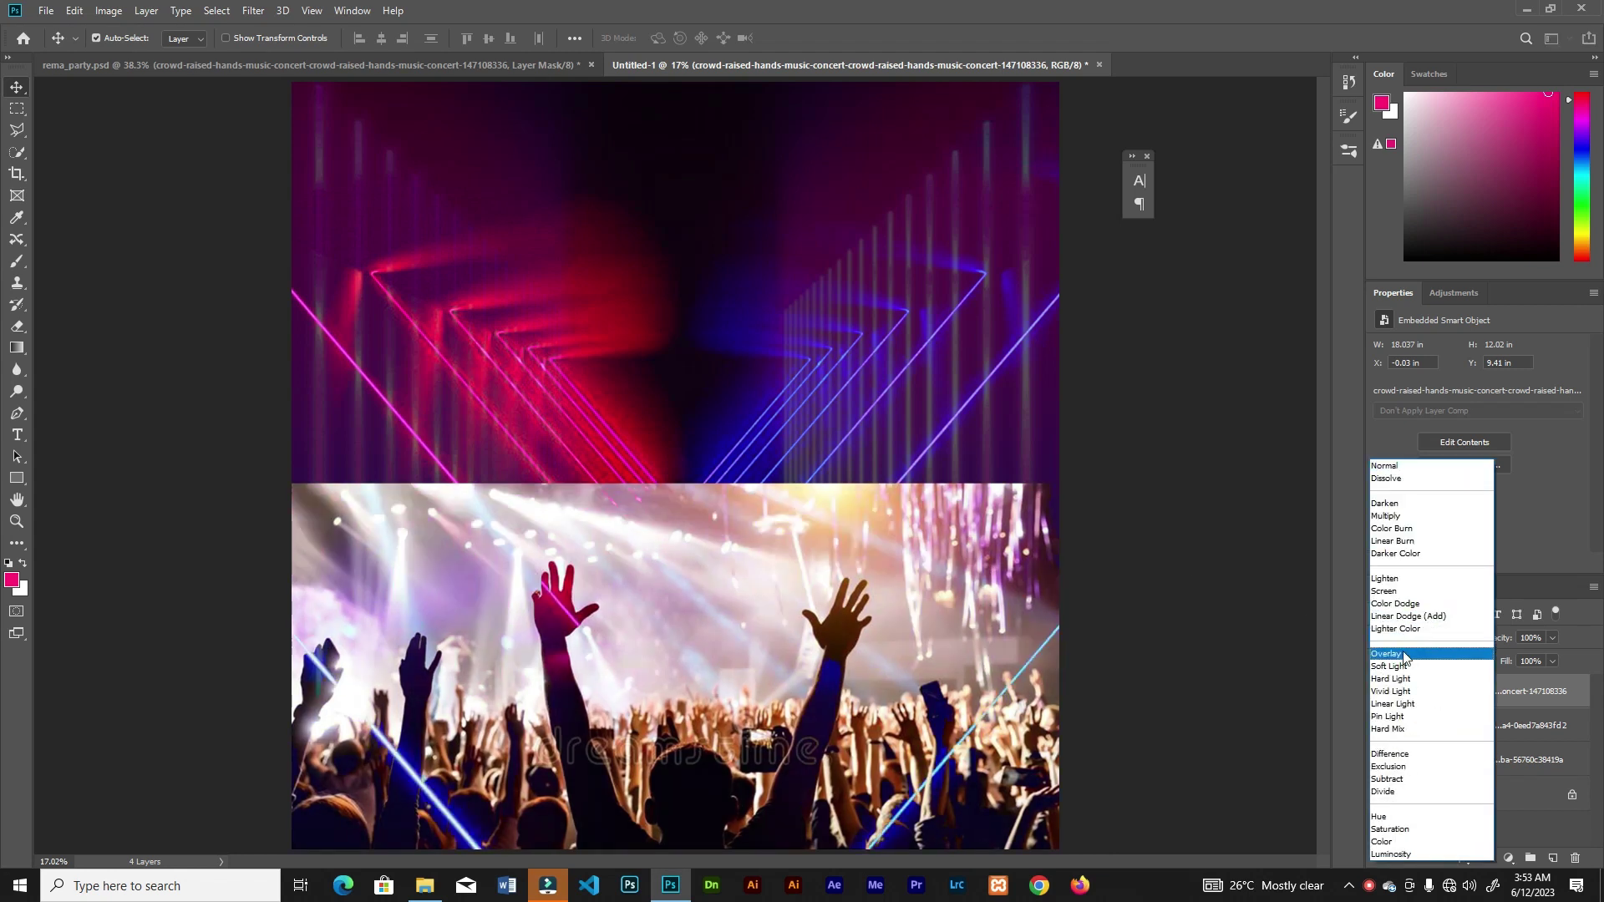
click(1403, 518)
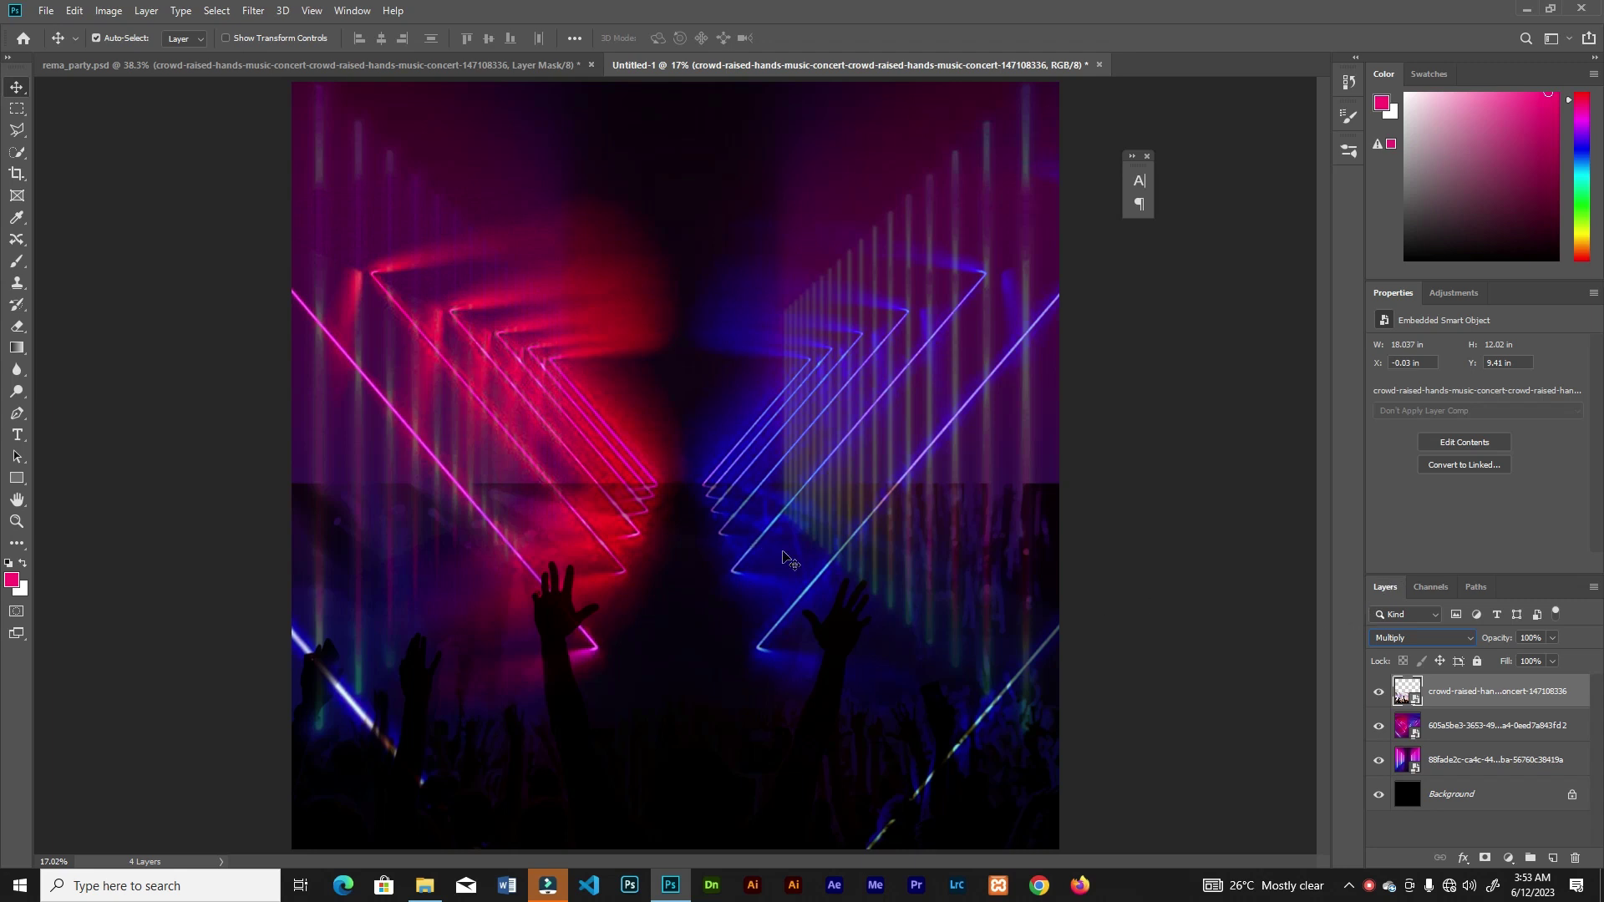
Mask the crowd layer and fade out its upper edge with a soft black brush of size 1900 at 21% flow
click(1484, 859)
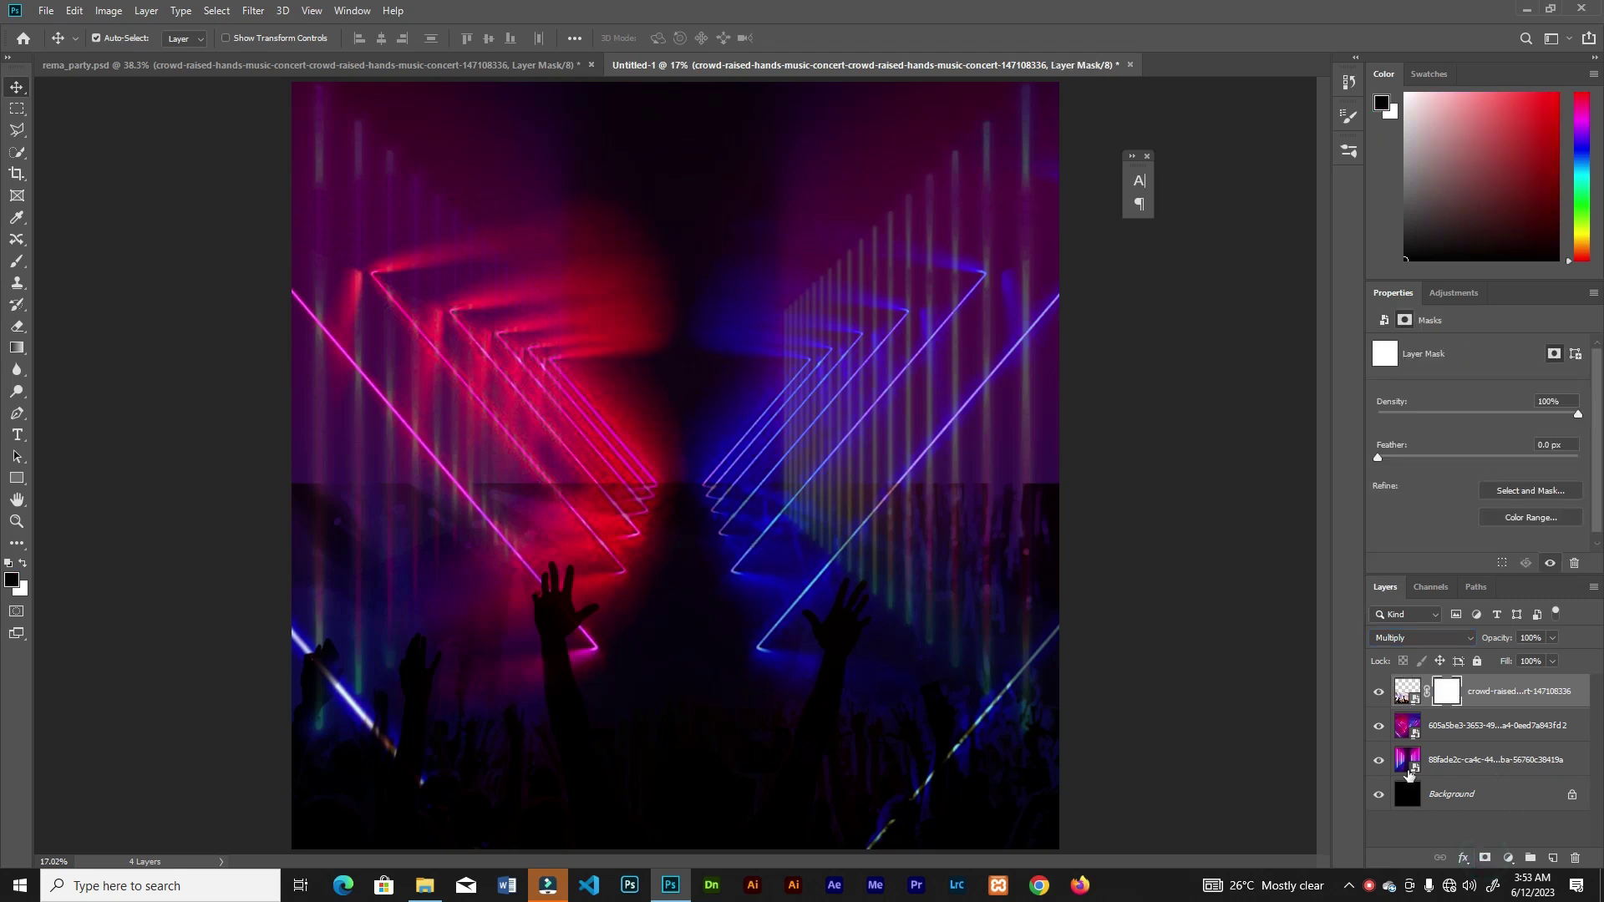
click(19, 264)
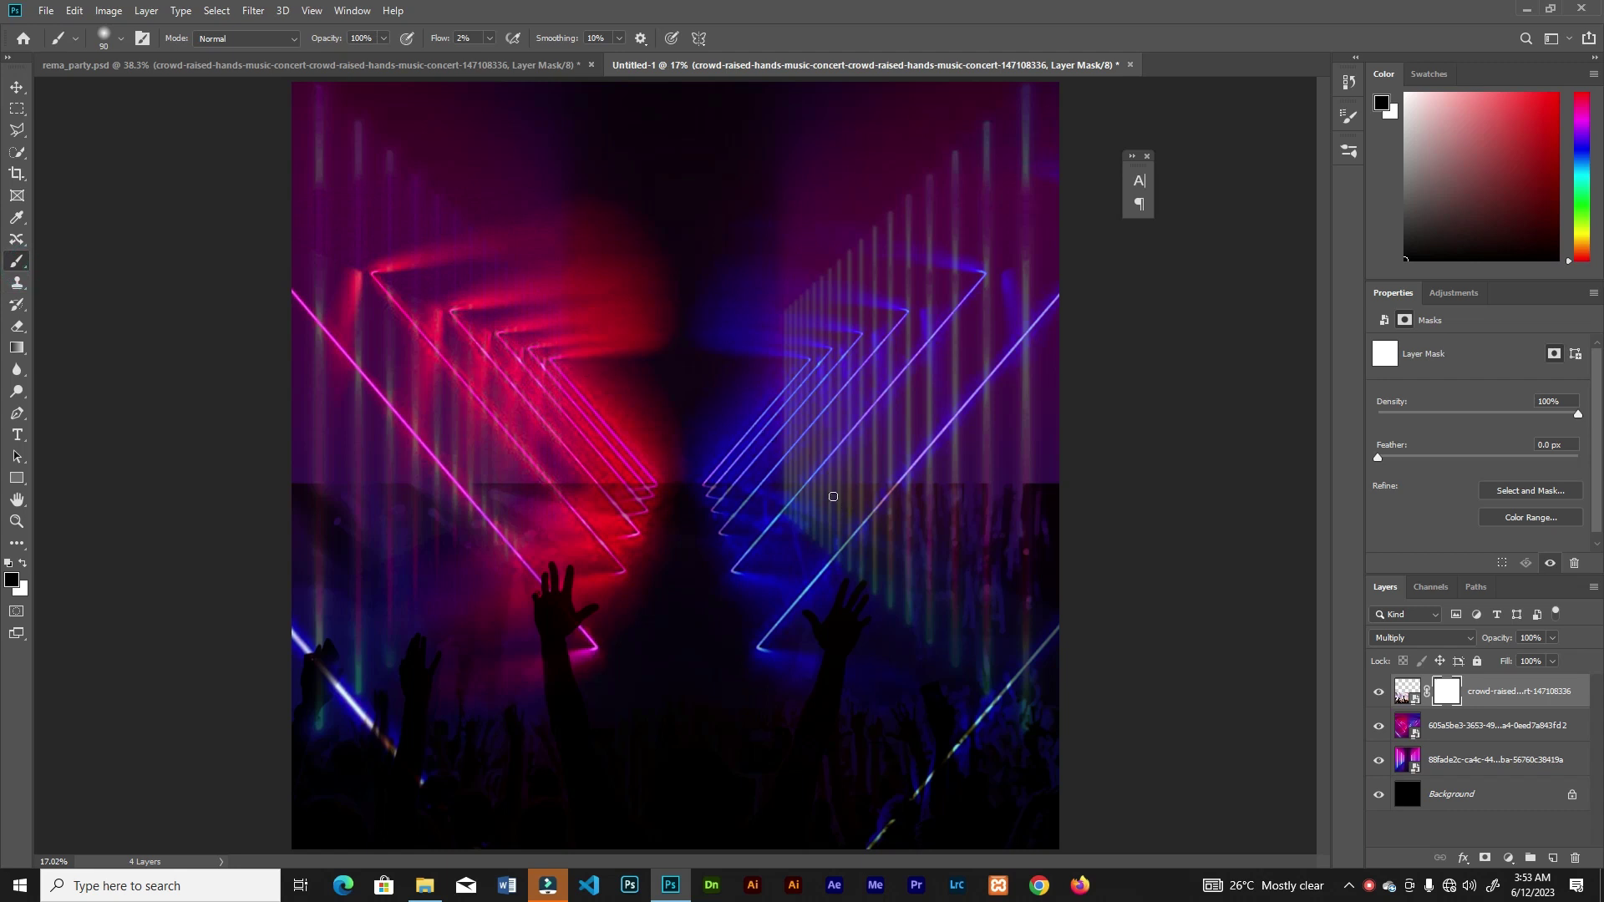
key(bracketright)
key(bracketright)
key(bracketright)
key(bracketright)
key(bracketright)
key(bracketright)
key(bracketright)
key(bracketright)
key(bracketright)
key(bracketright)
key(bracketright)
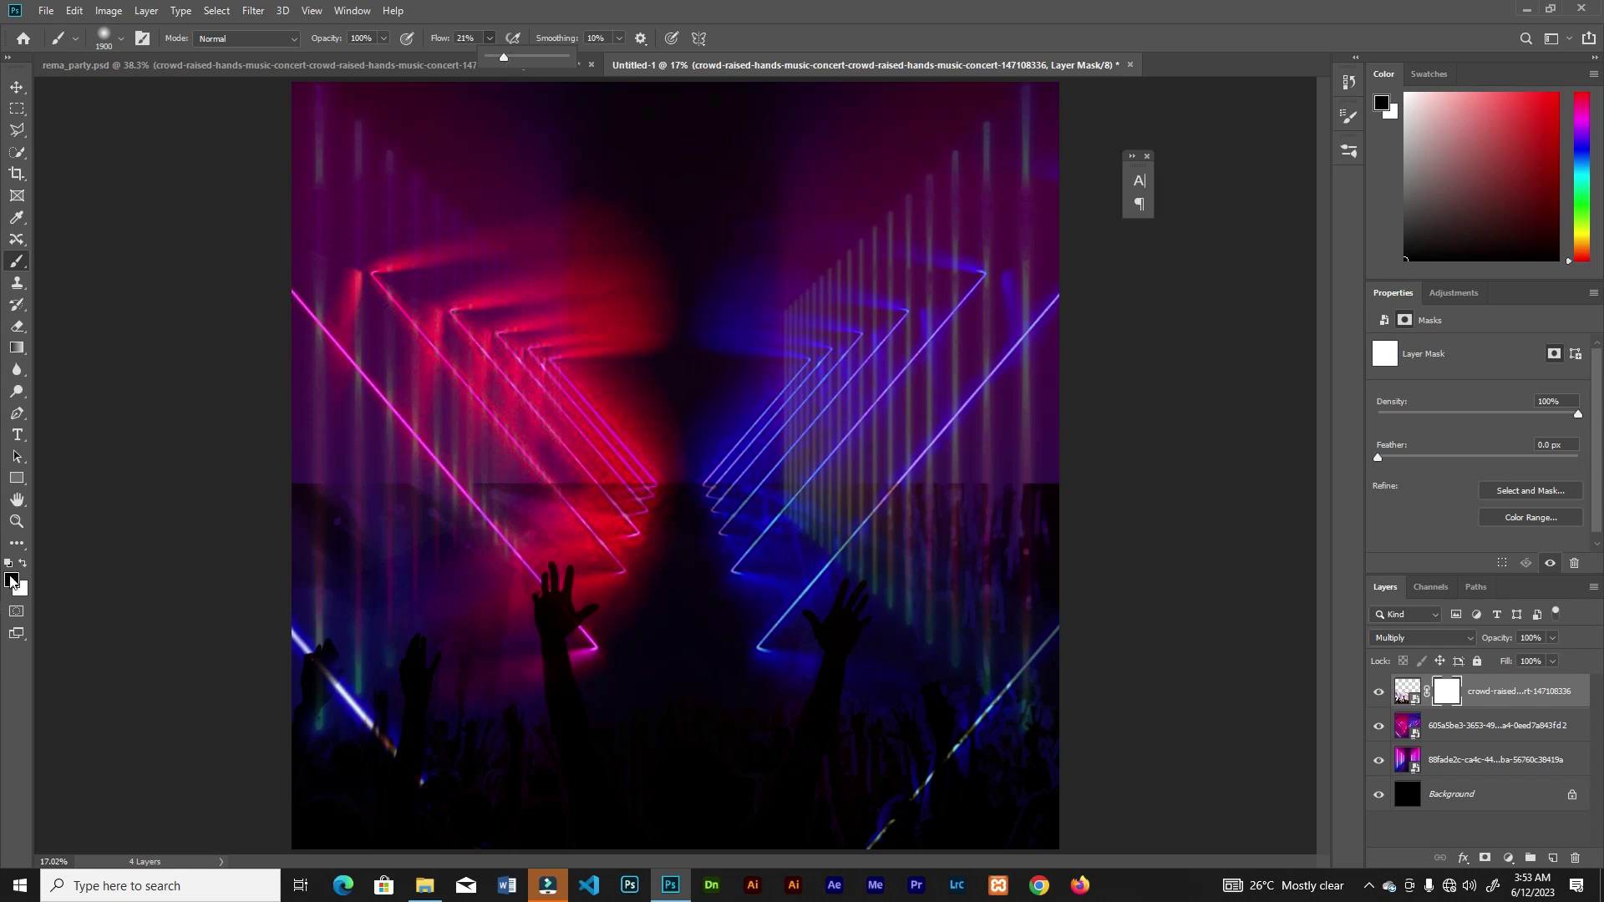
mouse_move(1079, 360)
mouse_down()
mouse_move(913, 418)
mouse_move(1056, 423)
mouse_move(490, 423)
mouse_move(244, 479)
mouse_move(836, 526)
mouse_move(1120, 512)
mouse_move(529, 562)
mouse_move(193, 491)
mouse_move(311, 430)
mouse_move(394, 487)
mouse_move(946, 448)
mouse_up()
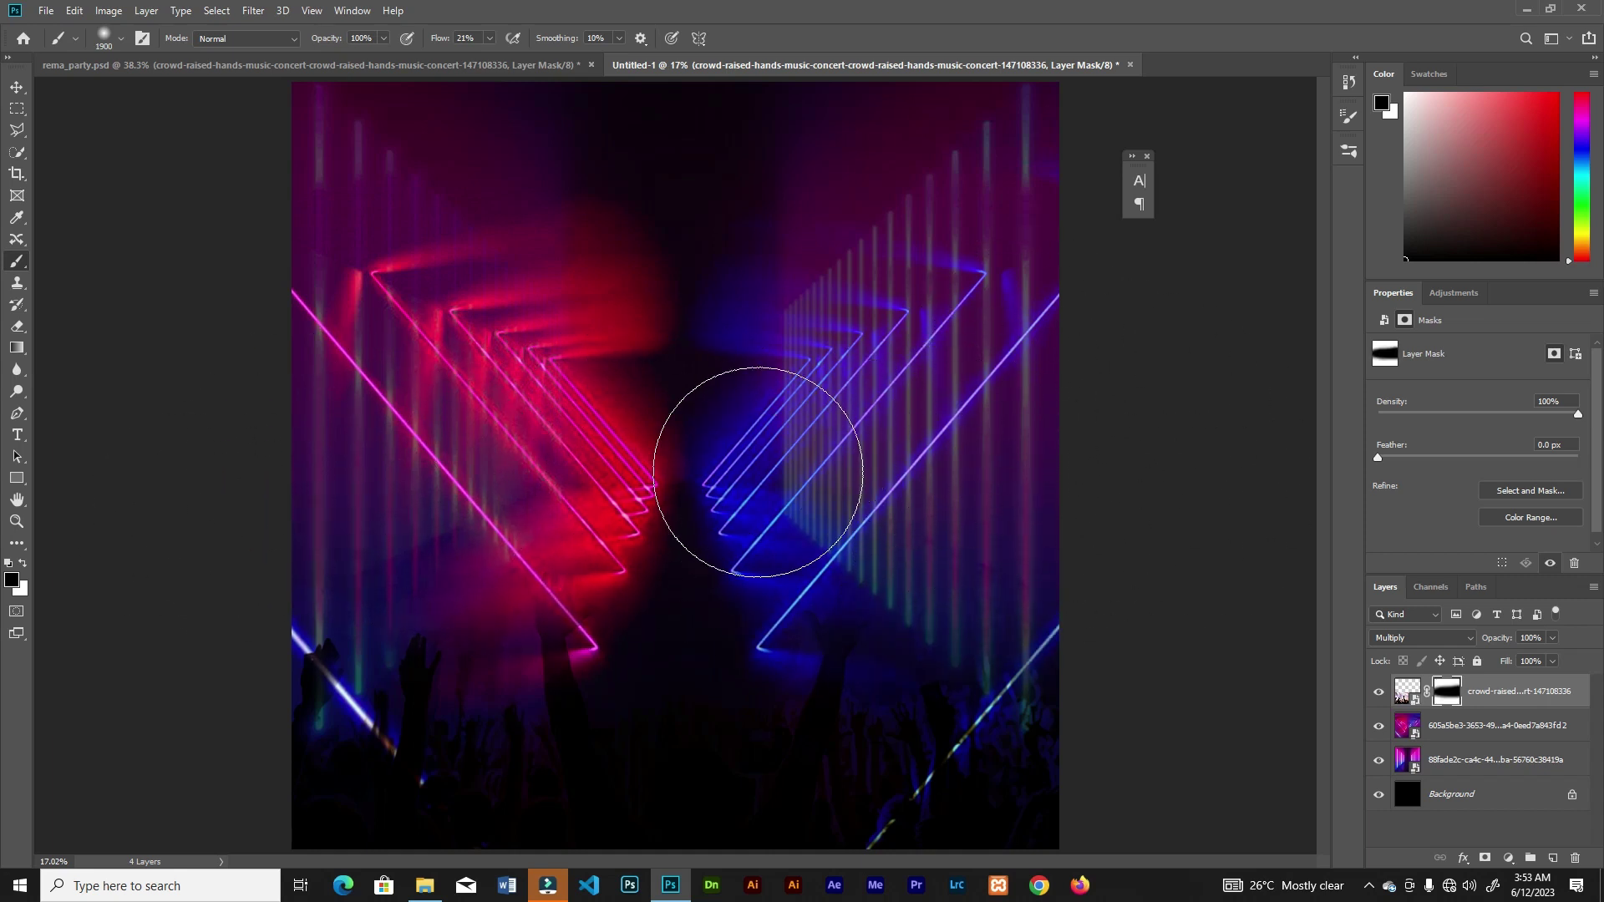
key(v)
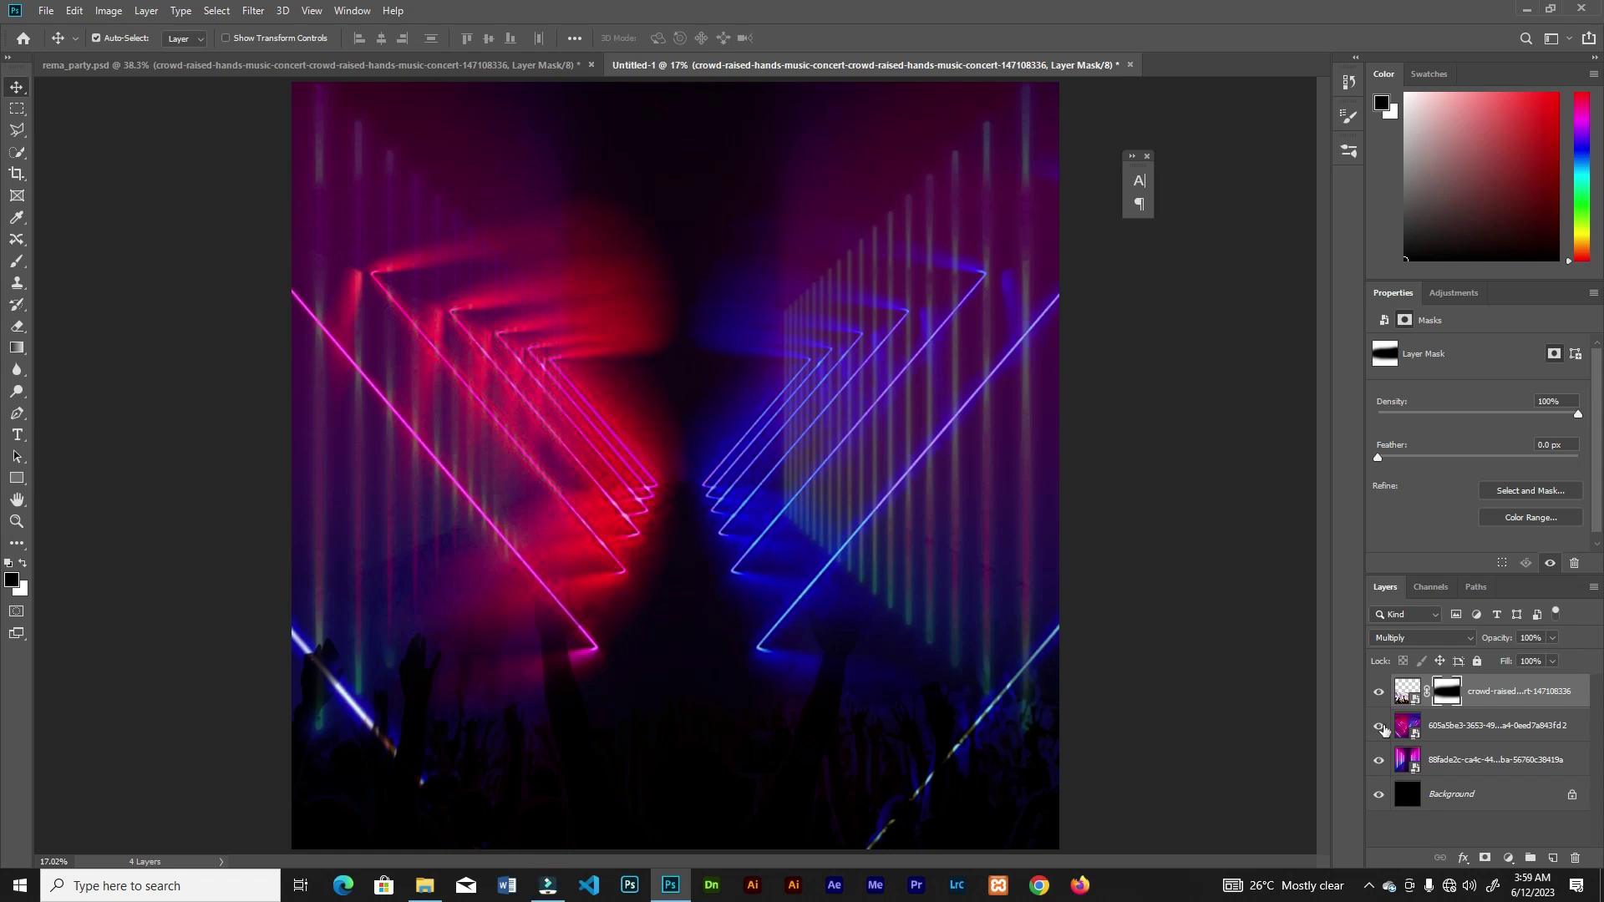
Add a new layer and configure a linear gradient from black to transparent
click(1547, 856)
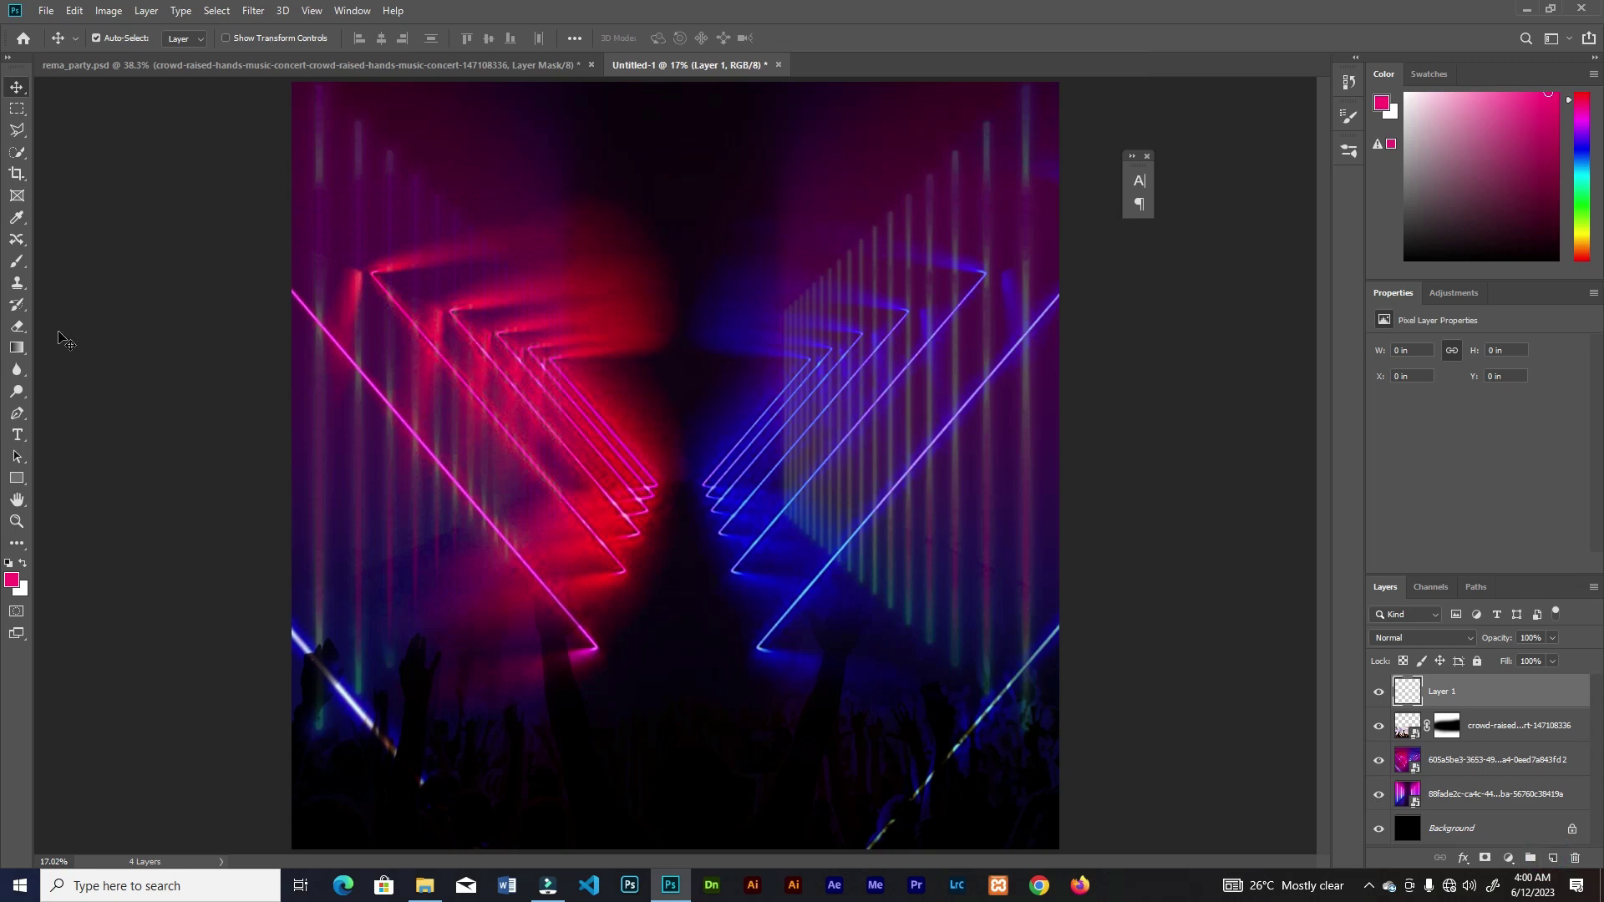
click(17, 352)
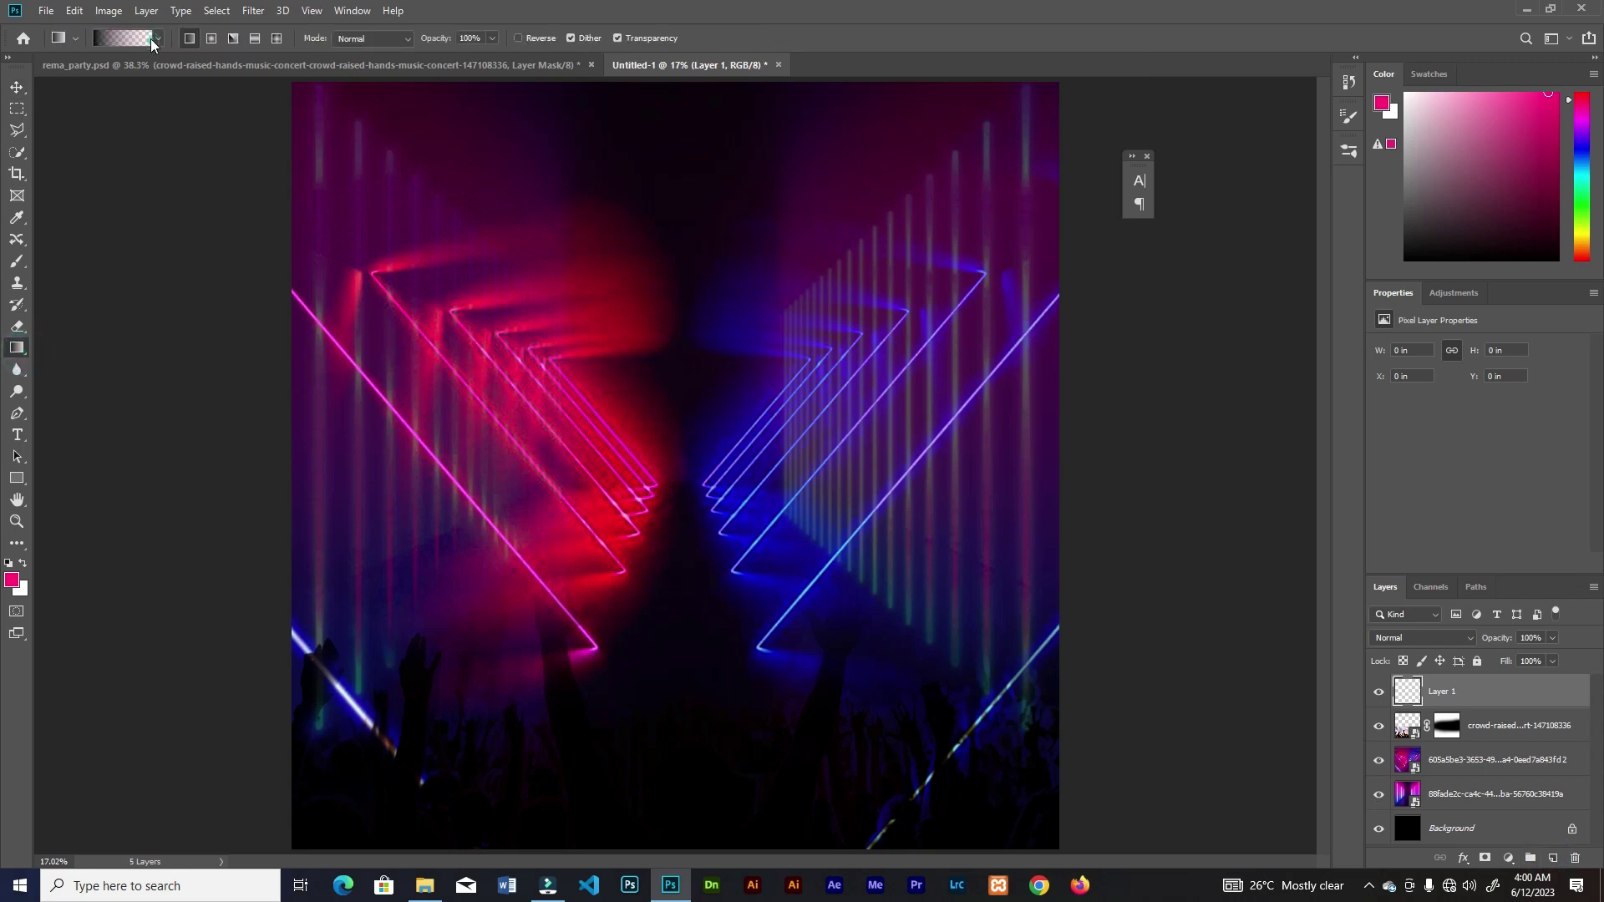
click(150, 42)
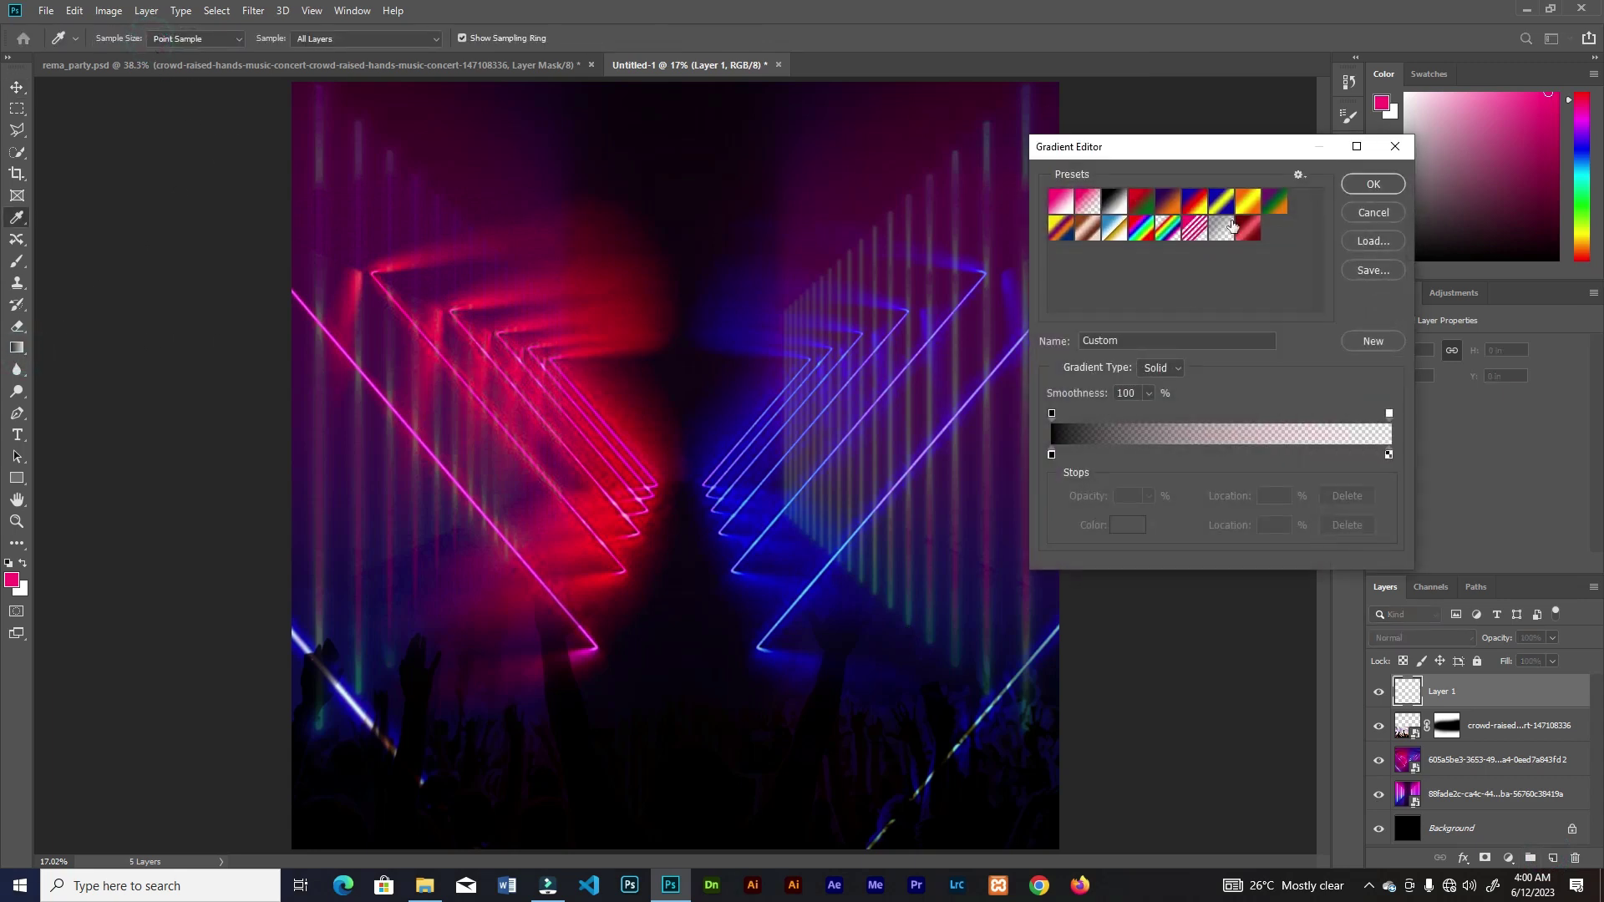
click(1221, 233)
double_click(1052, 455)
click(1449, 338)
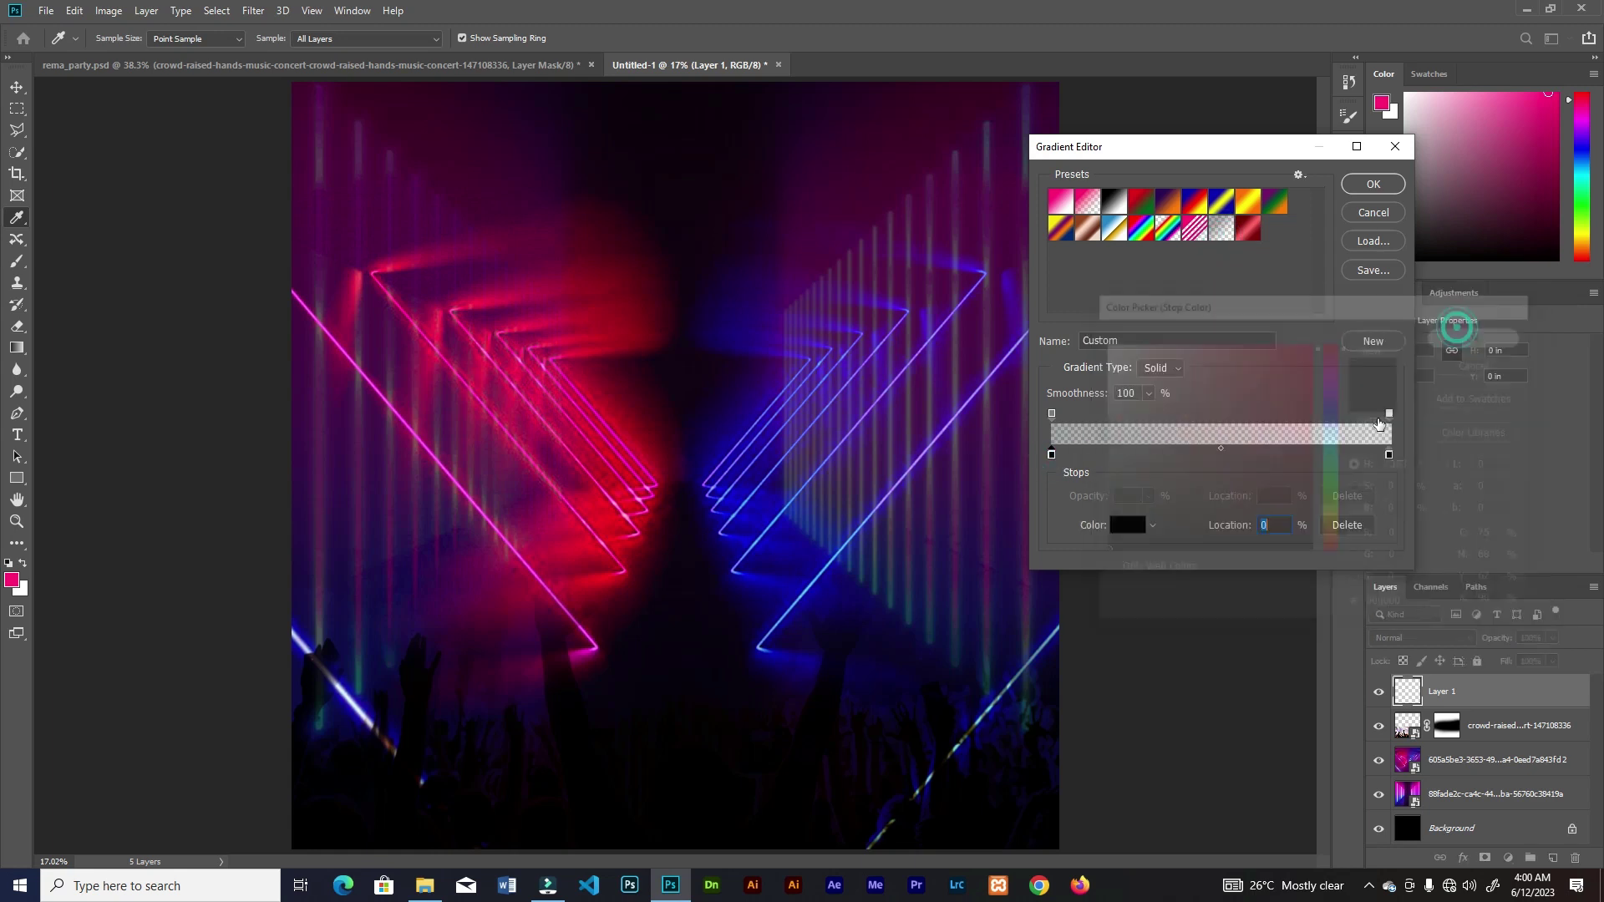
click(1374, 186)
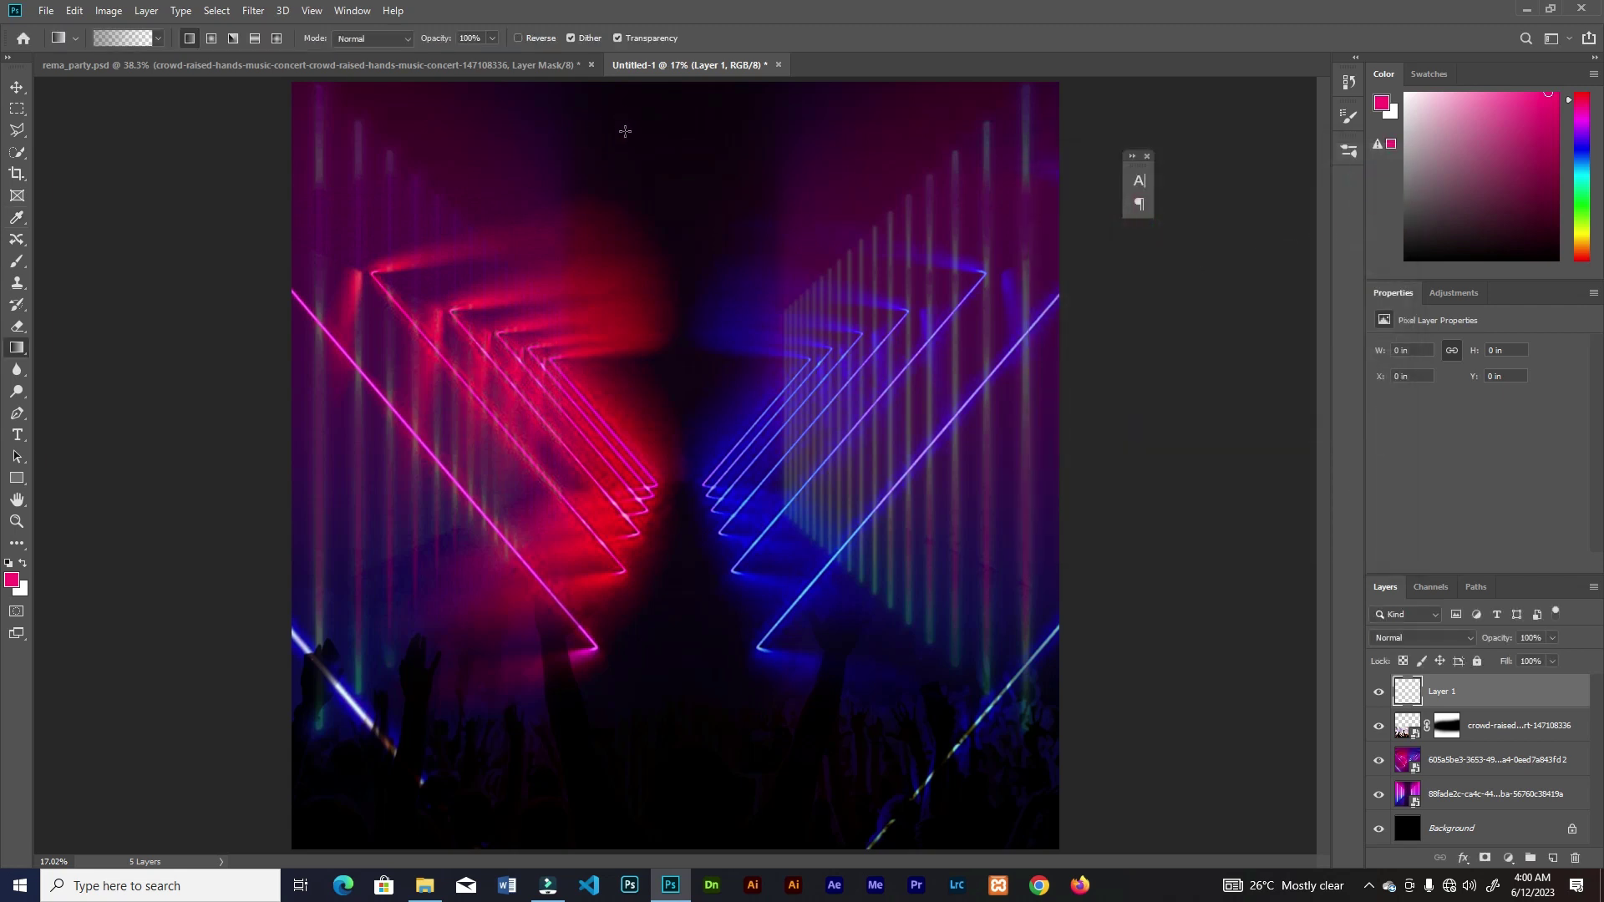
Draw the gradient straight down from just above the canvas's upper edge, darkening about 5 inches of the new layer
key(ctrl+minus)
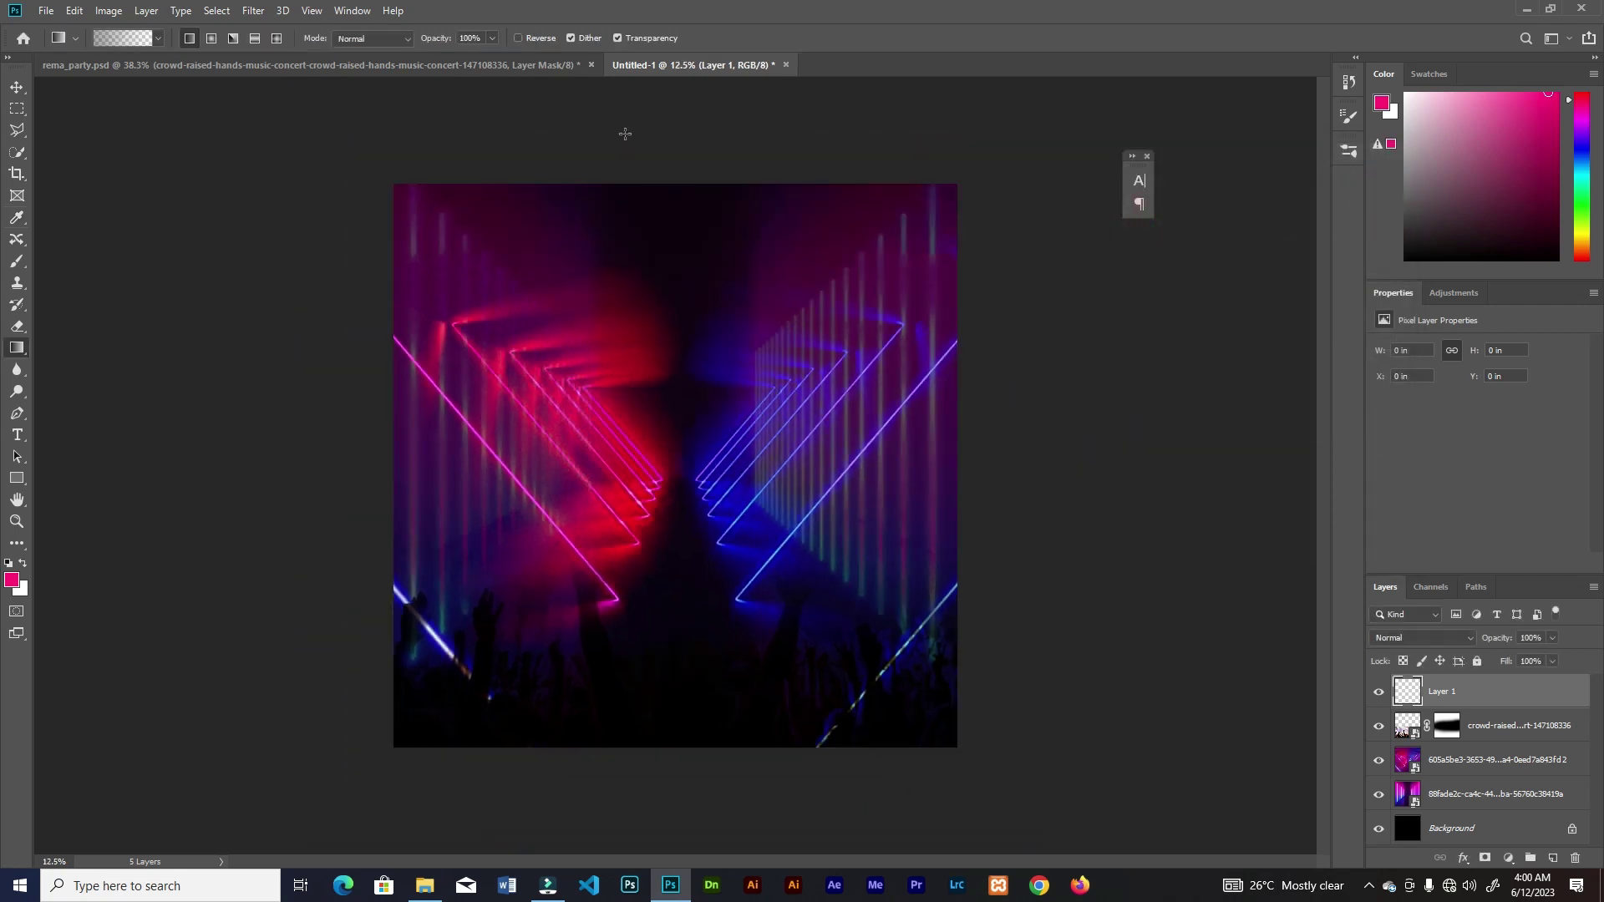
drag(680, 175, 680, 323)
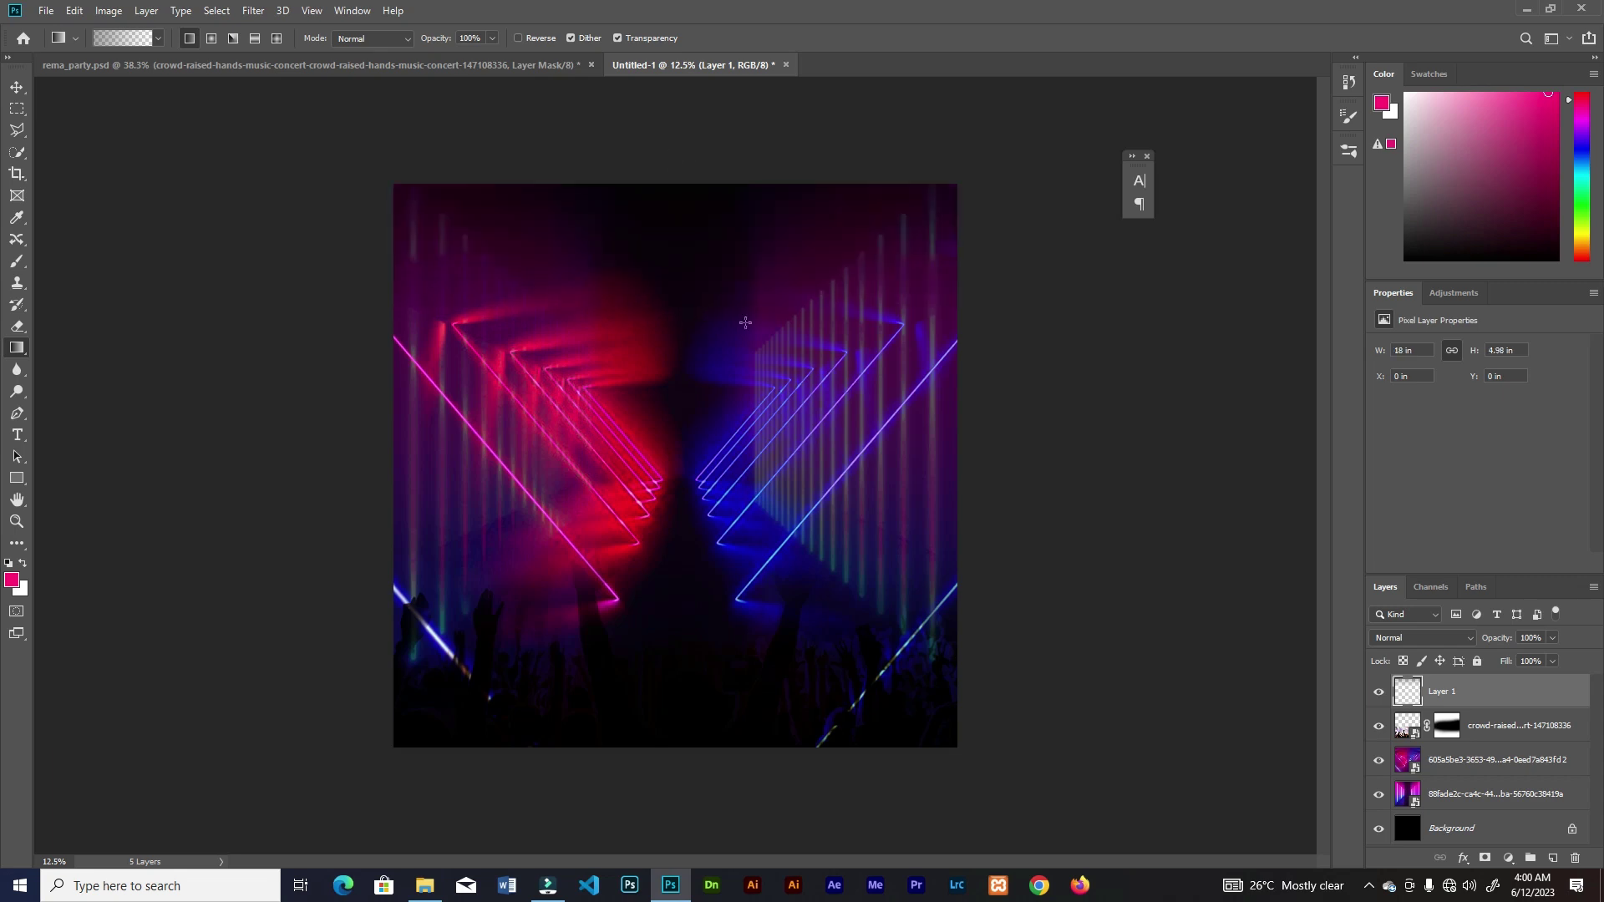
key(ctrl+plus)
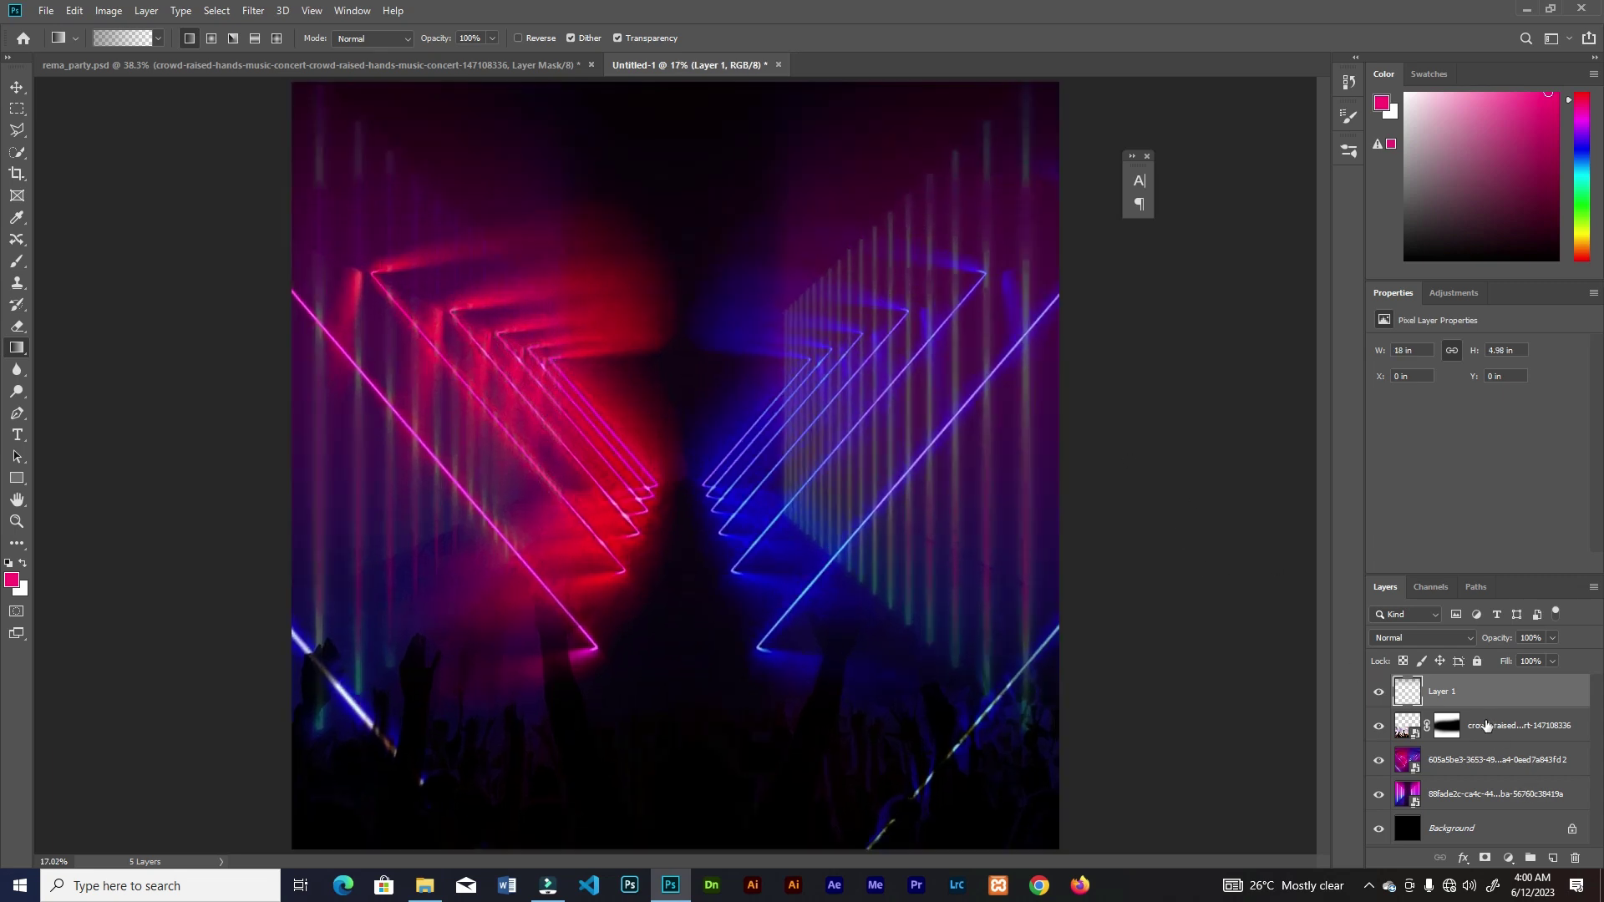
key(v)
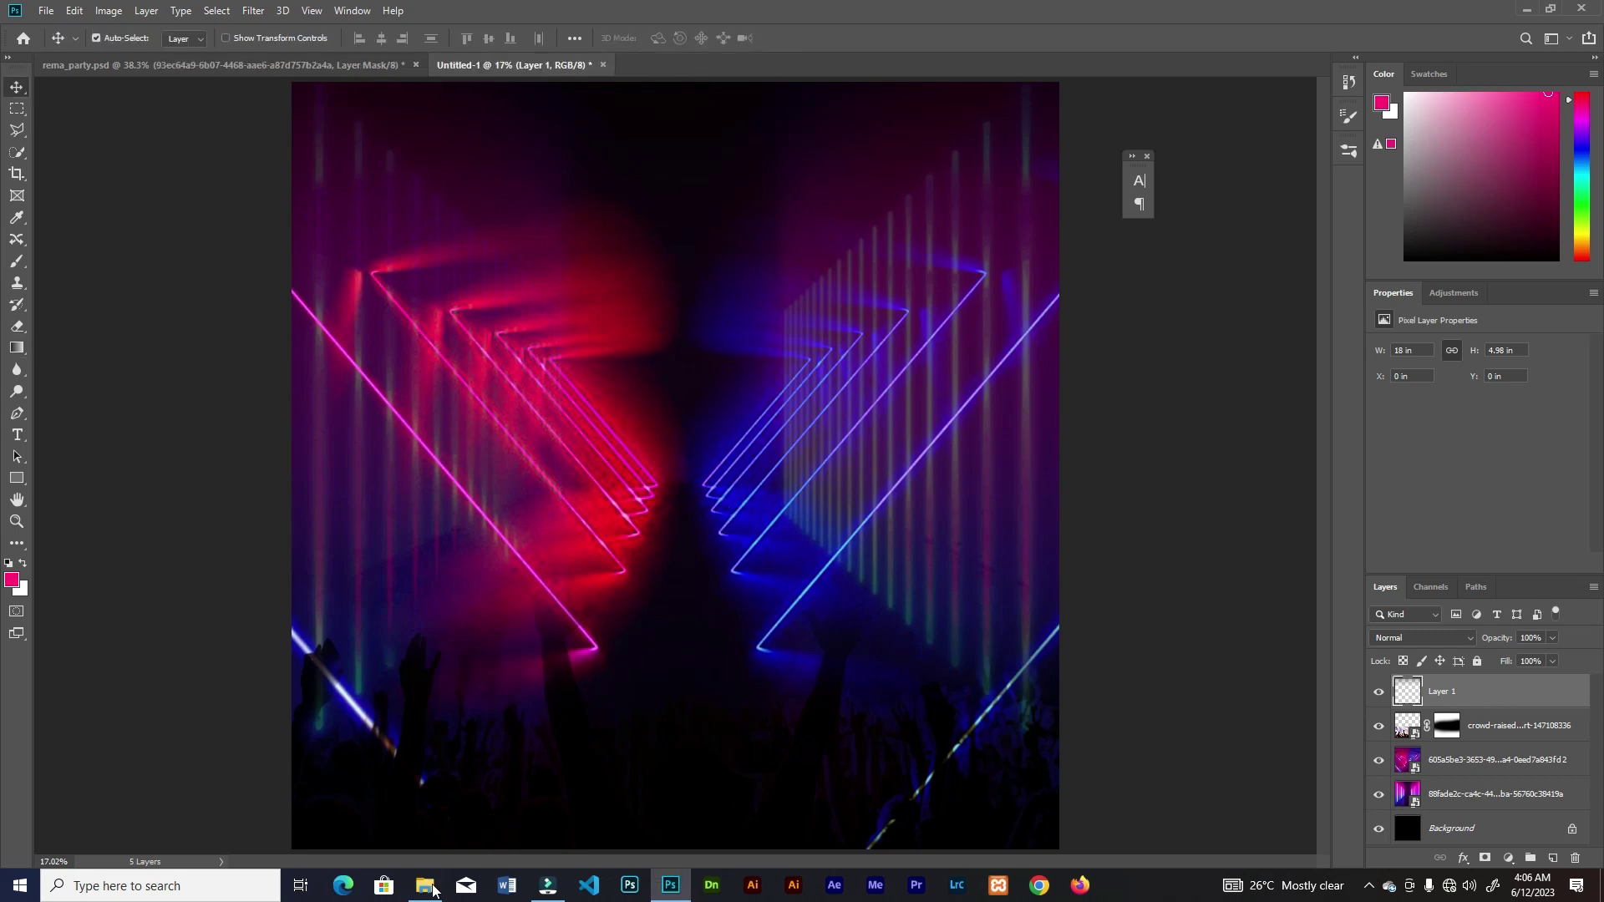
Place the 93ec64a9 portrait of the man in a visor, scale it to about 155% and position it near the canvas centre
click(432, 890)
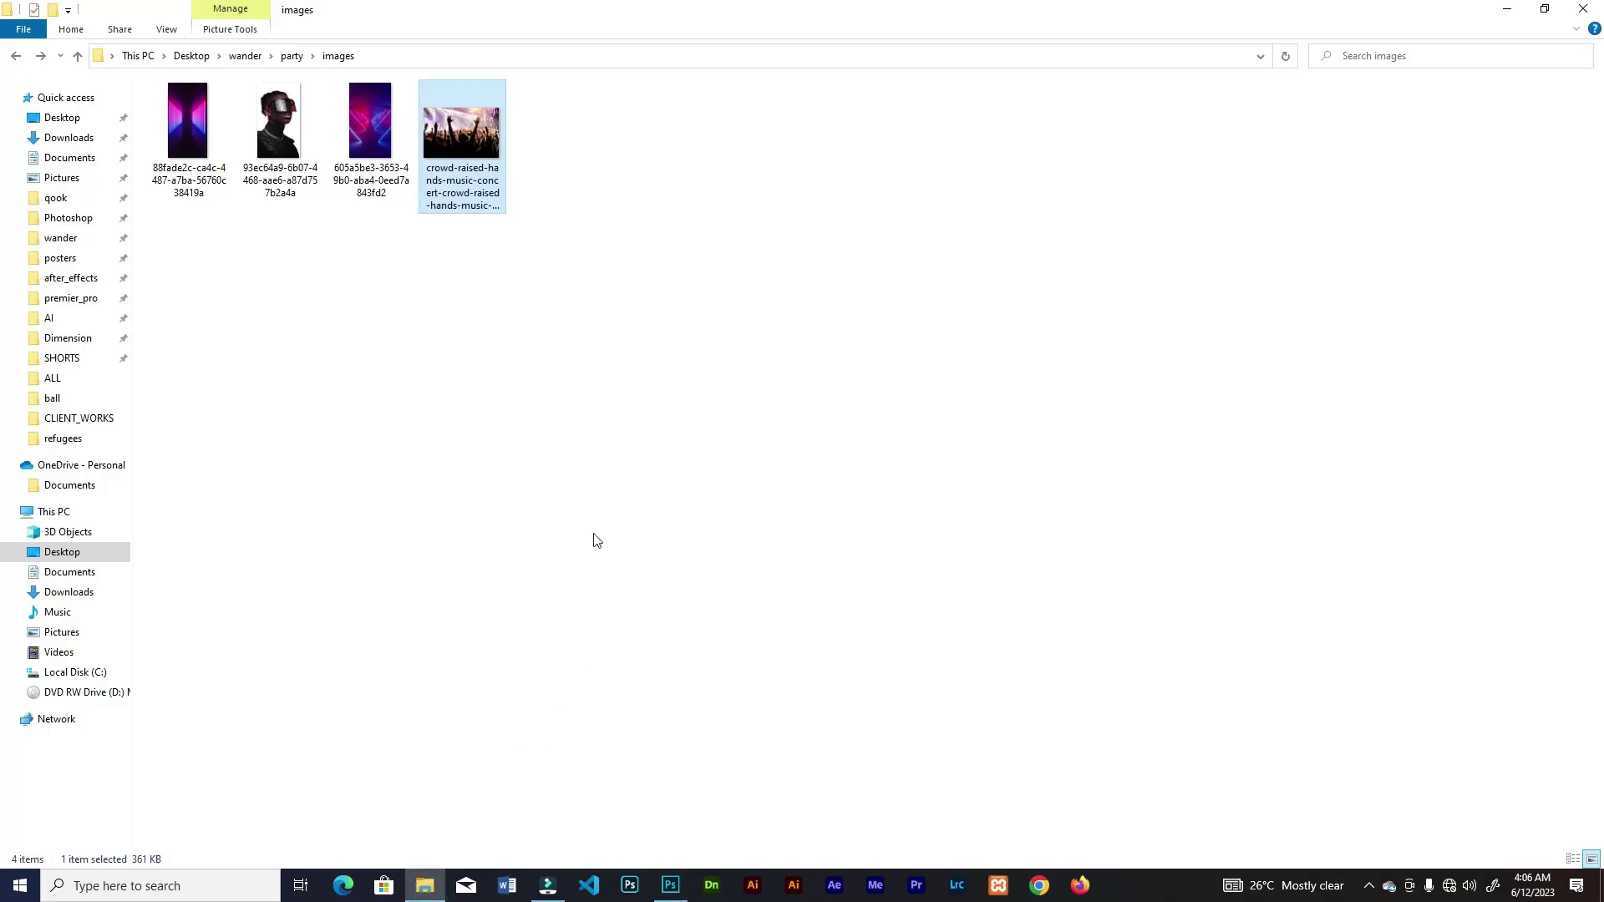
drag(277, 125, 716, 532)
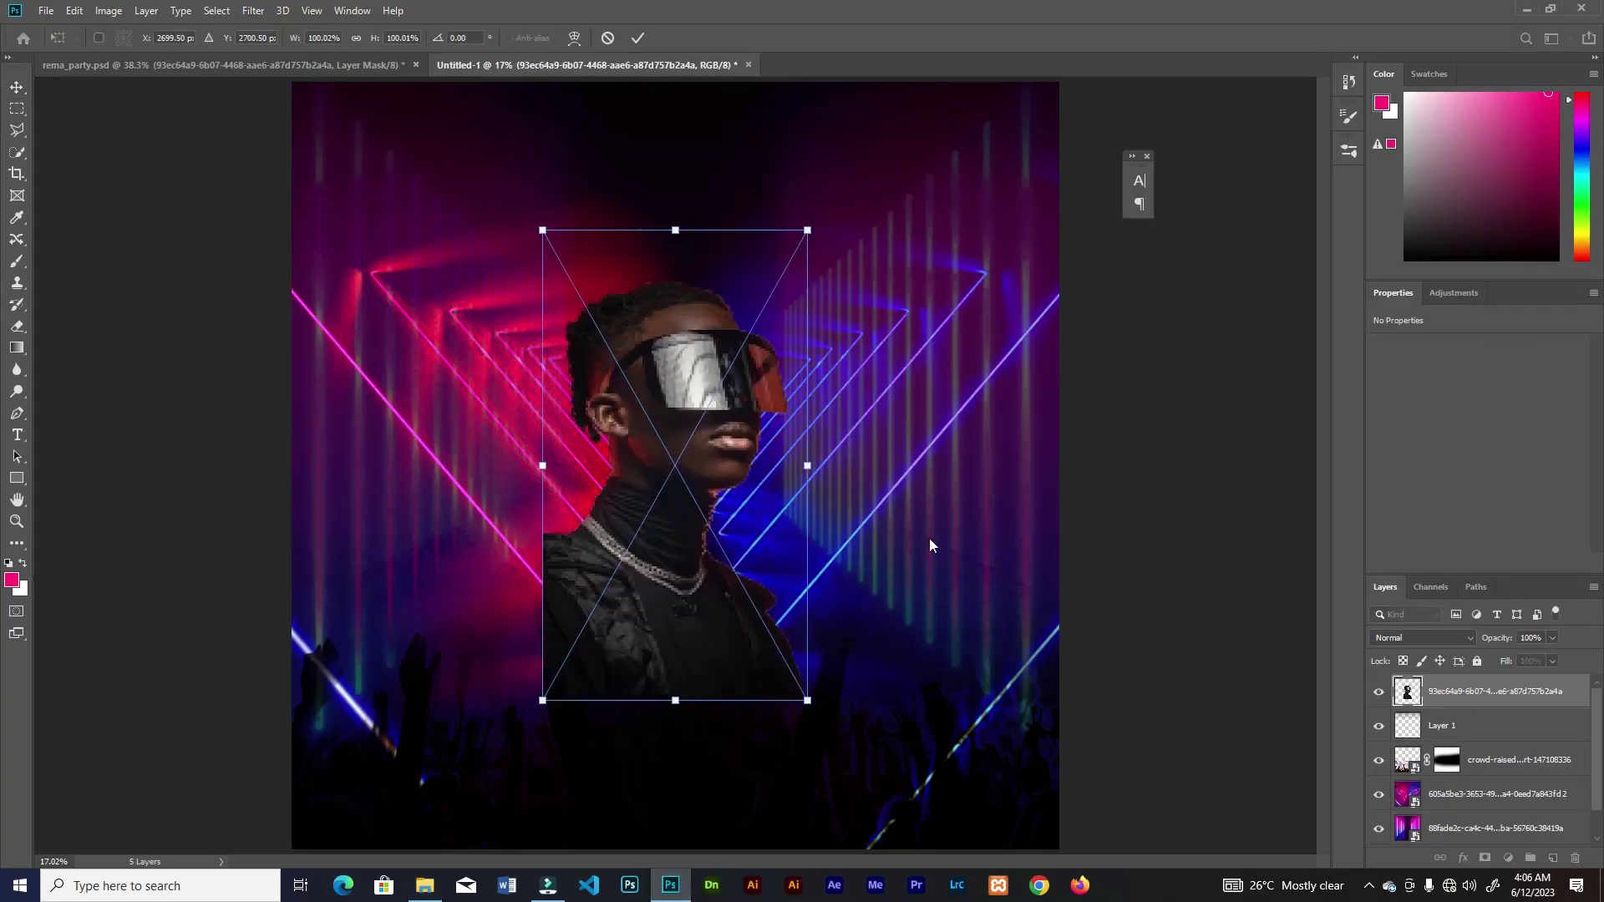
drag(809, 227, 876, 108)
drag(749, 347, 770, 389)
drag(900, 154, 904, 145)
drag(792, 379, 796, 375)
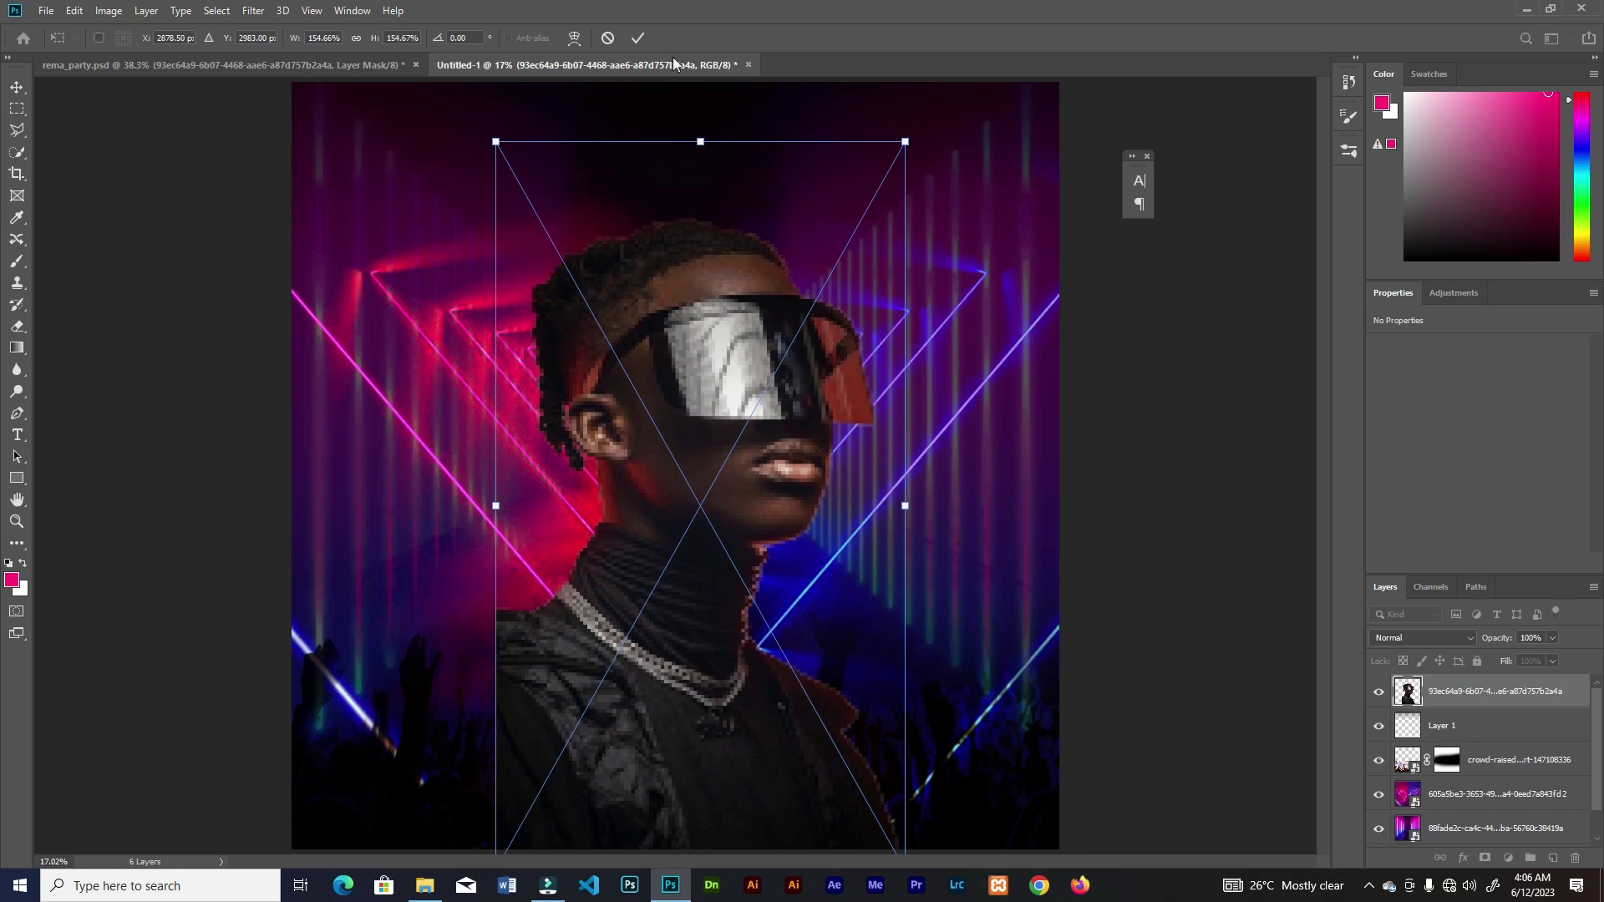
click(639, 37)
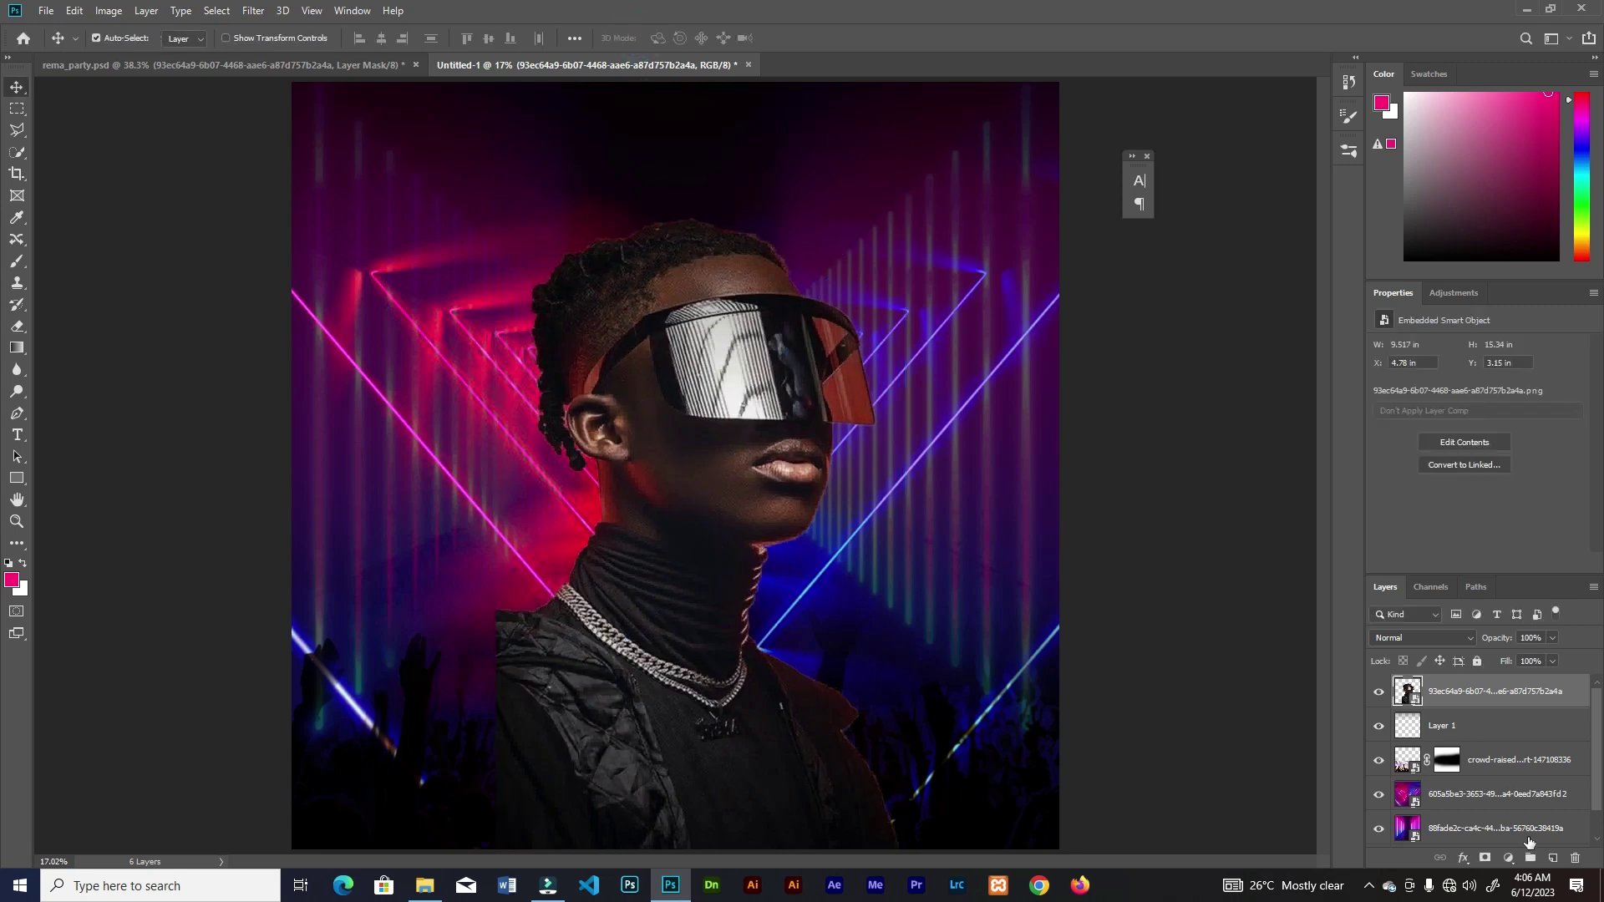
Mask the portrait layer and fade the shoulders and lower torso into the crowd with progressively smaller soft black brush strokes
click(1486, 858)
key(b)
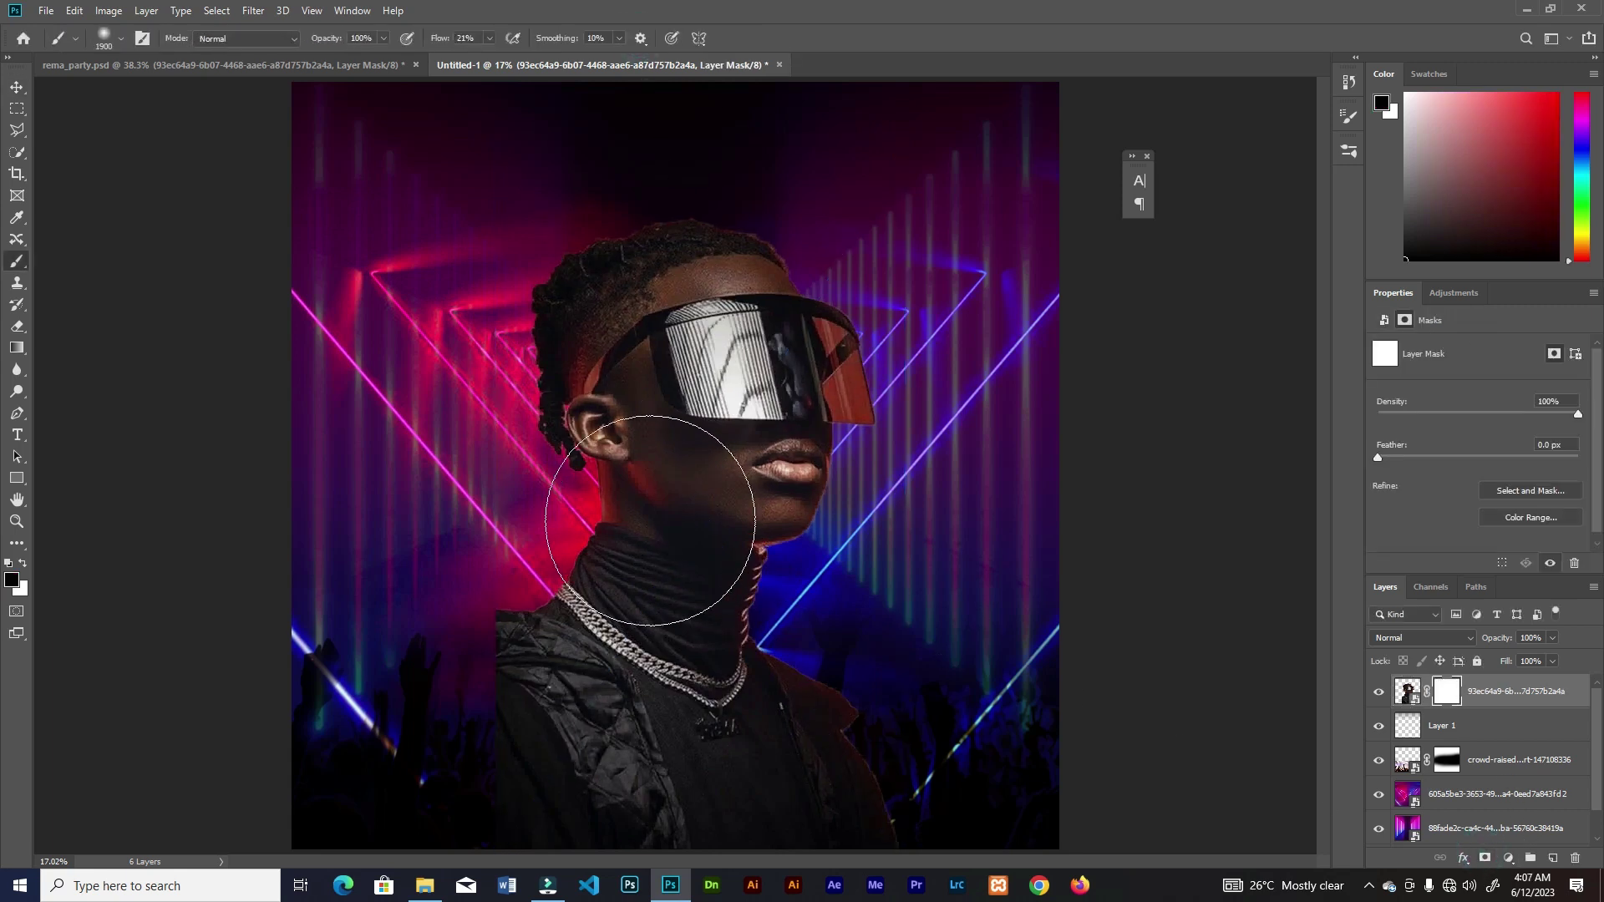
key(bracketleft)
key(bracketleft)
key(bracketleft)
key(bracketleft)
key(bracketleft)
key(bracketleft)
key(bracketleft)
mouse_move(599, 802)
mouse_down()
mouse_move(872, 800)
mouse_move(862, 728)
mouse_move(683, 832)
mouse_move(738, 813)
mouse_move(658, 830)
mouse_move(491, 714)
mouse_move(717, 811)
mouse_move(855, 715)
mouse_move(847, 759)
mouse_up()
key(bracketleft)
key(bracketleft)
key(bracketleft)
key(bracketleft)
key(bracketleft)
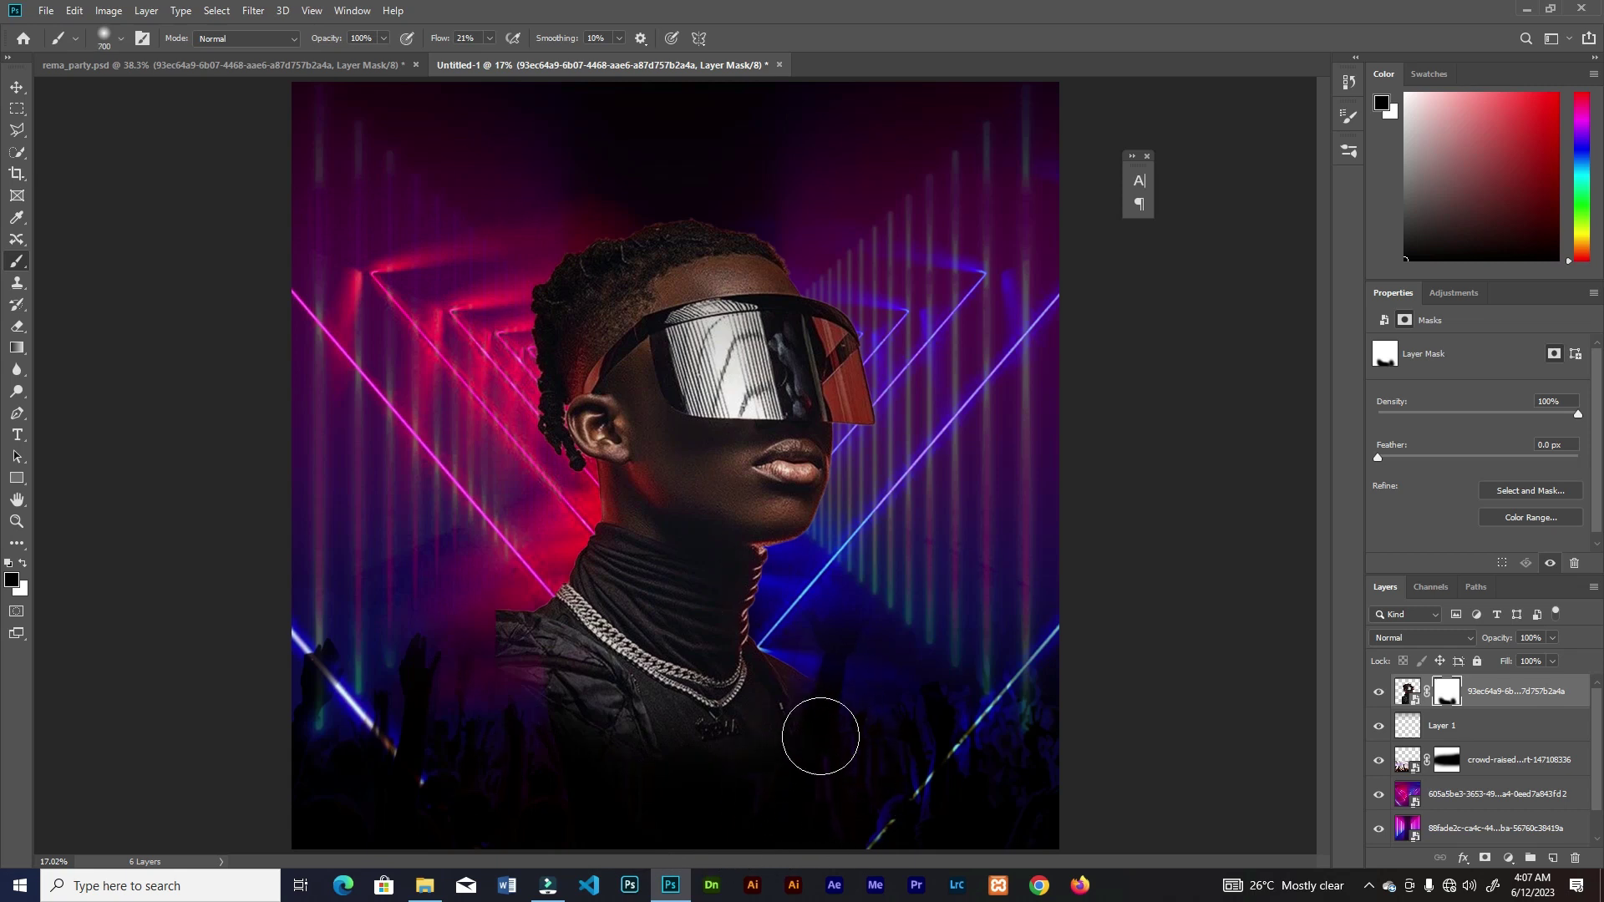
mouse_move(499, 702)
mouse_down()
mouse_move(477, 616)
mouse_move(593, 737)
mouse_move(809, 773)
mouse_move(823, 654)
mouse_move(648, 820)
mouse_up()
key(v)
key(b)
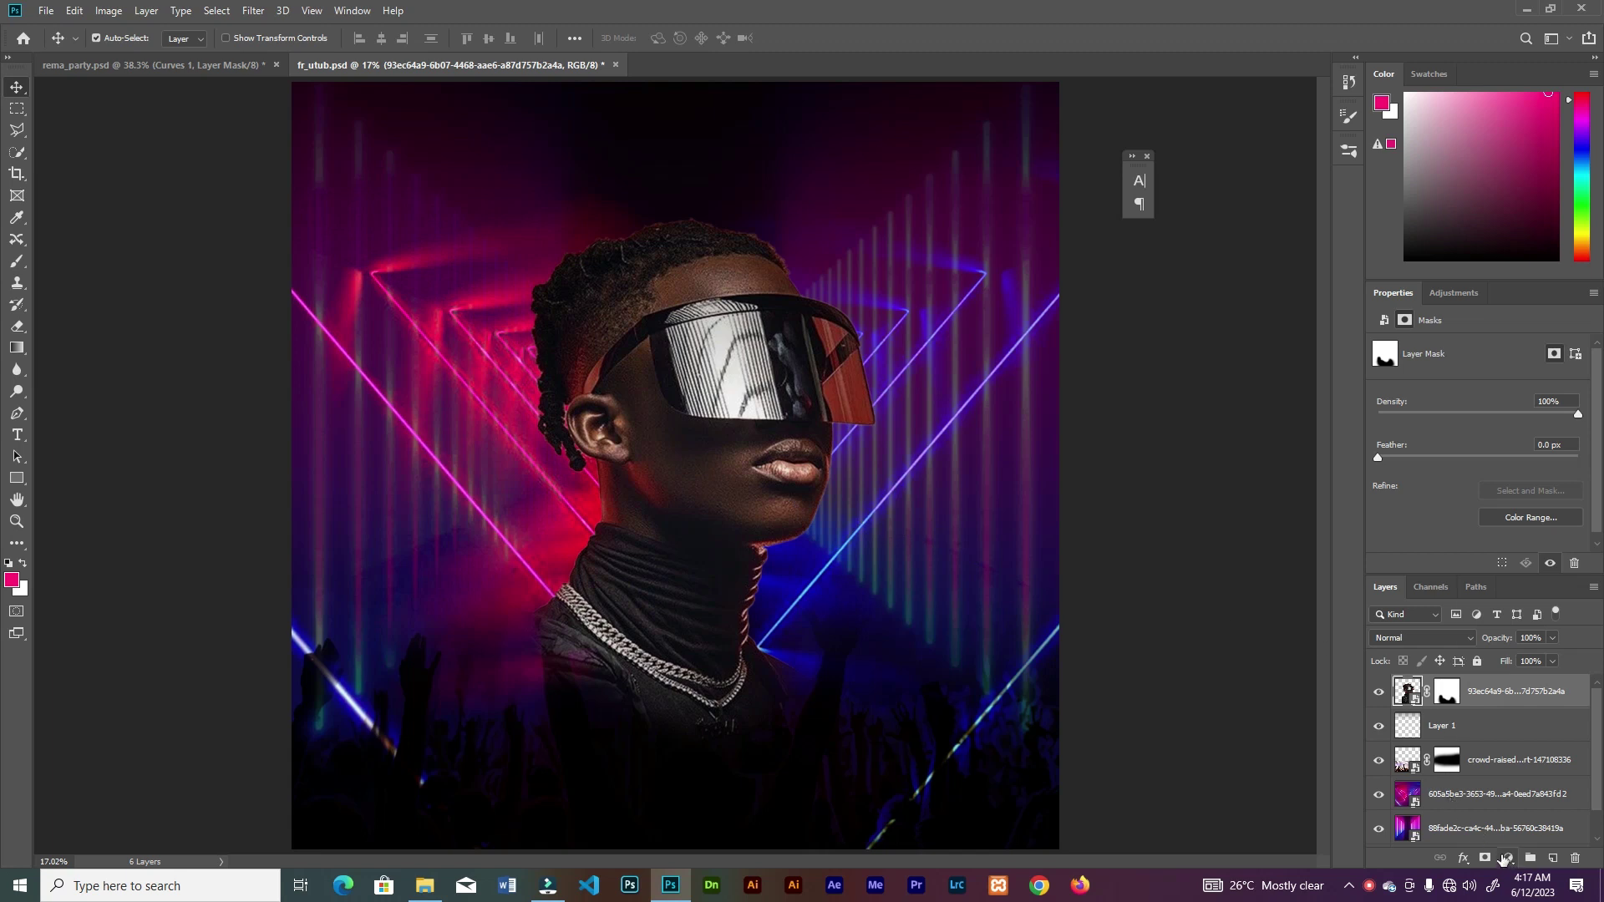
Add a Curves adjustment clipped to the portrait layer and darken it with a point at input 175, output 144
click(1506, 860)
click(1510, 649)
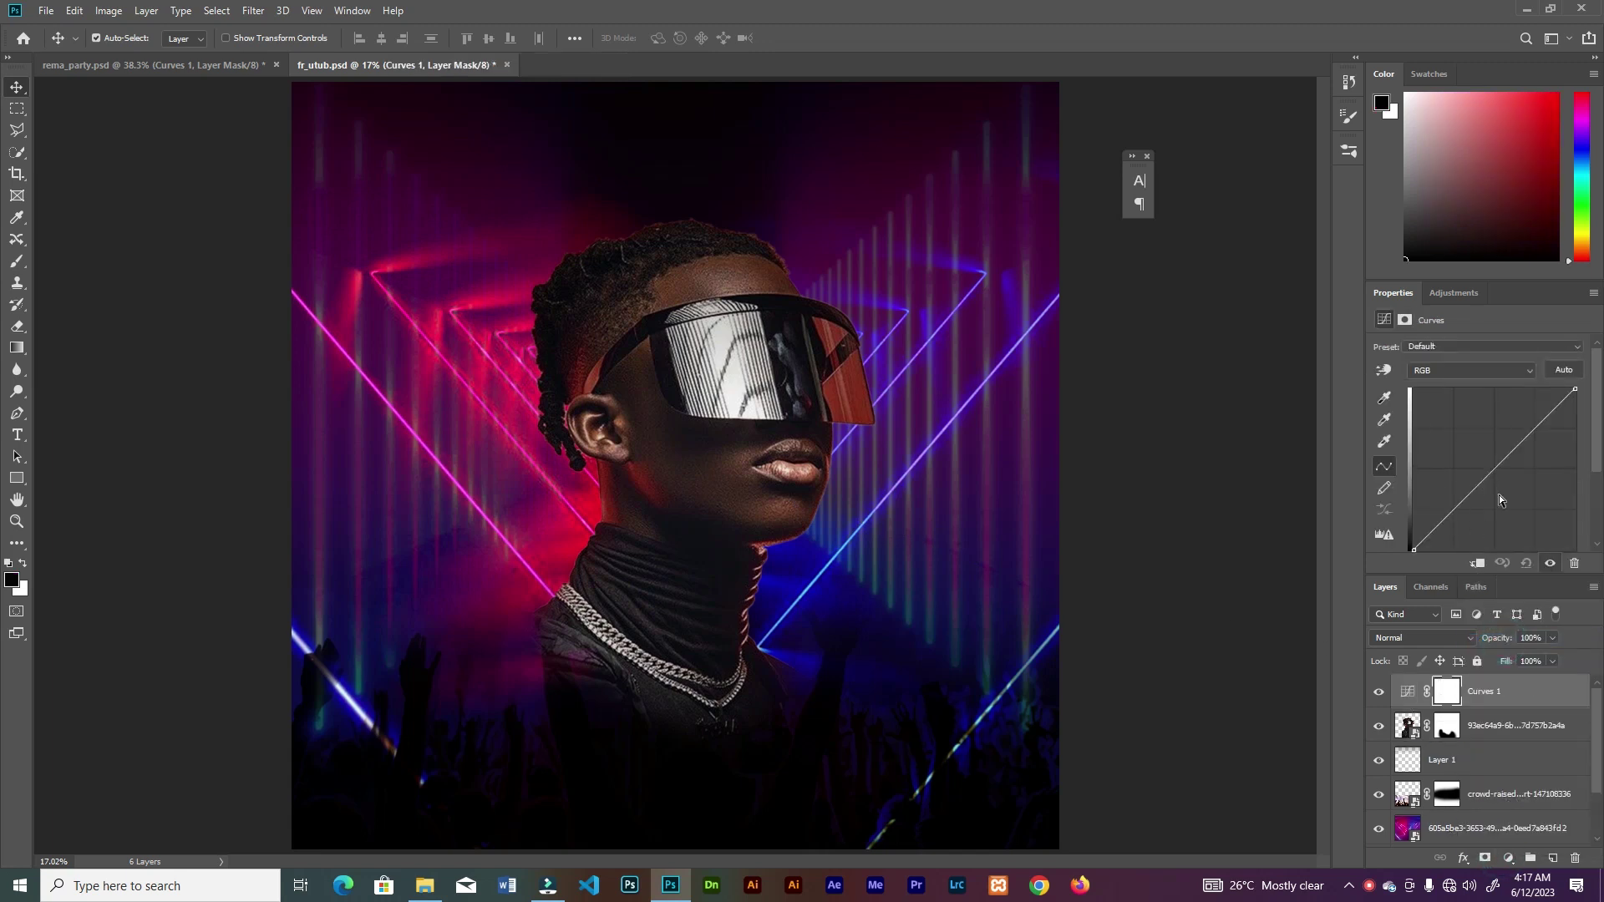
click(1476, 565)
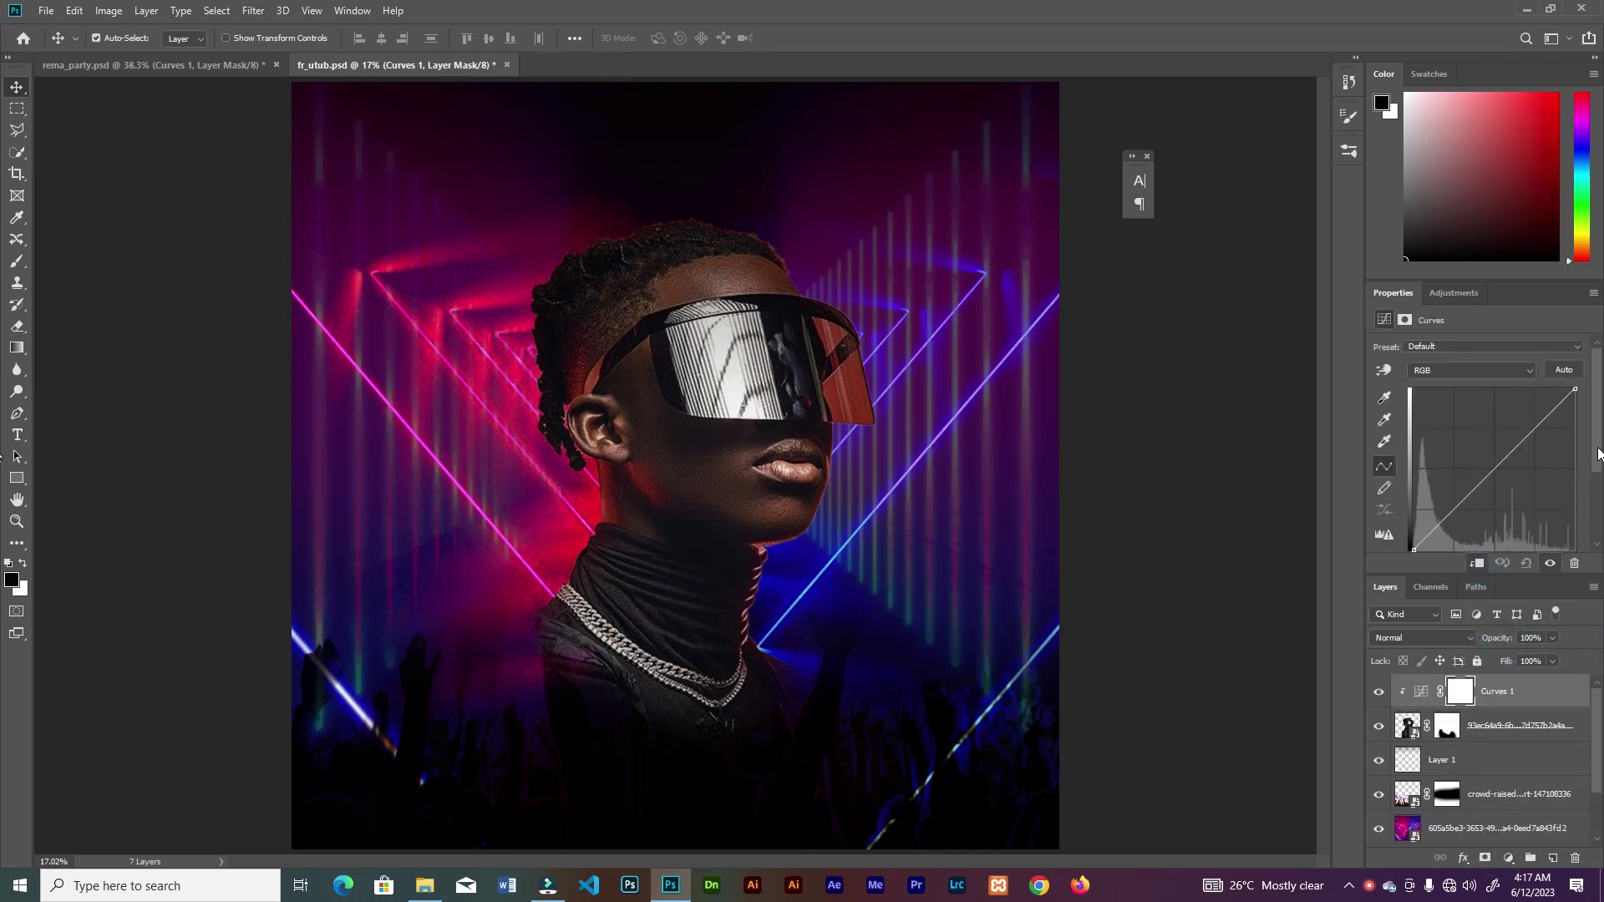
scroll(1597, 454, down, 3)
click(1508, 385)
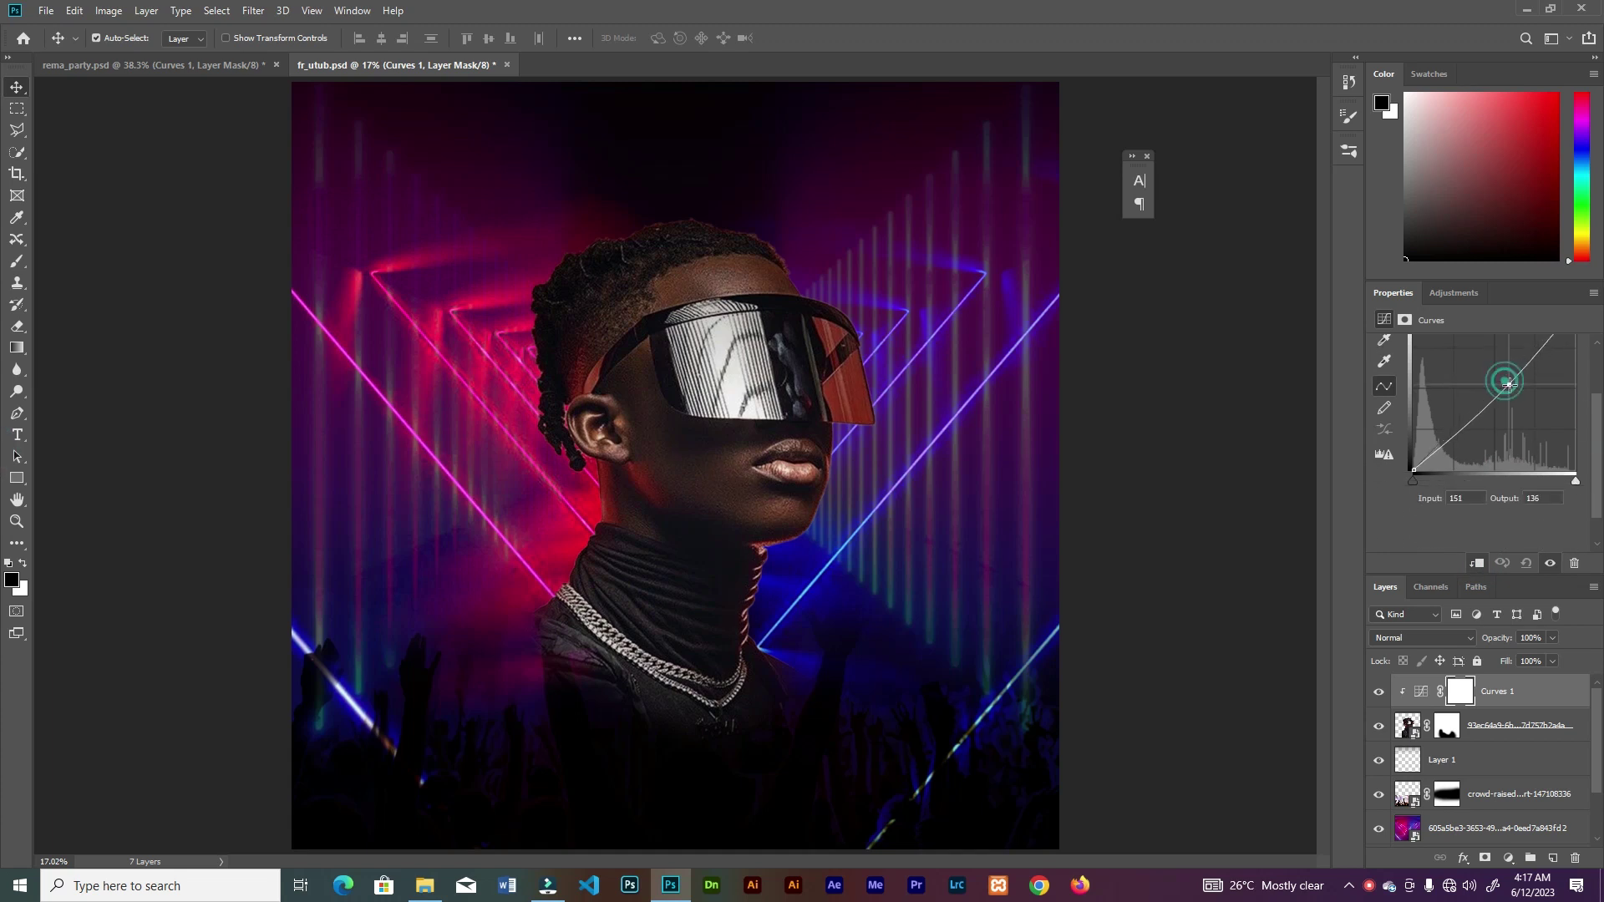
drag(1508, 385, 1510, 386)
text(1)
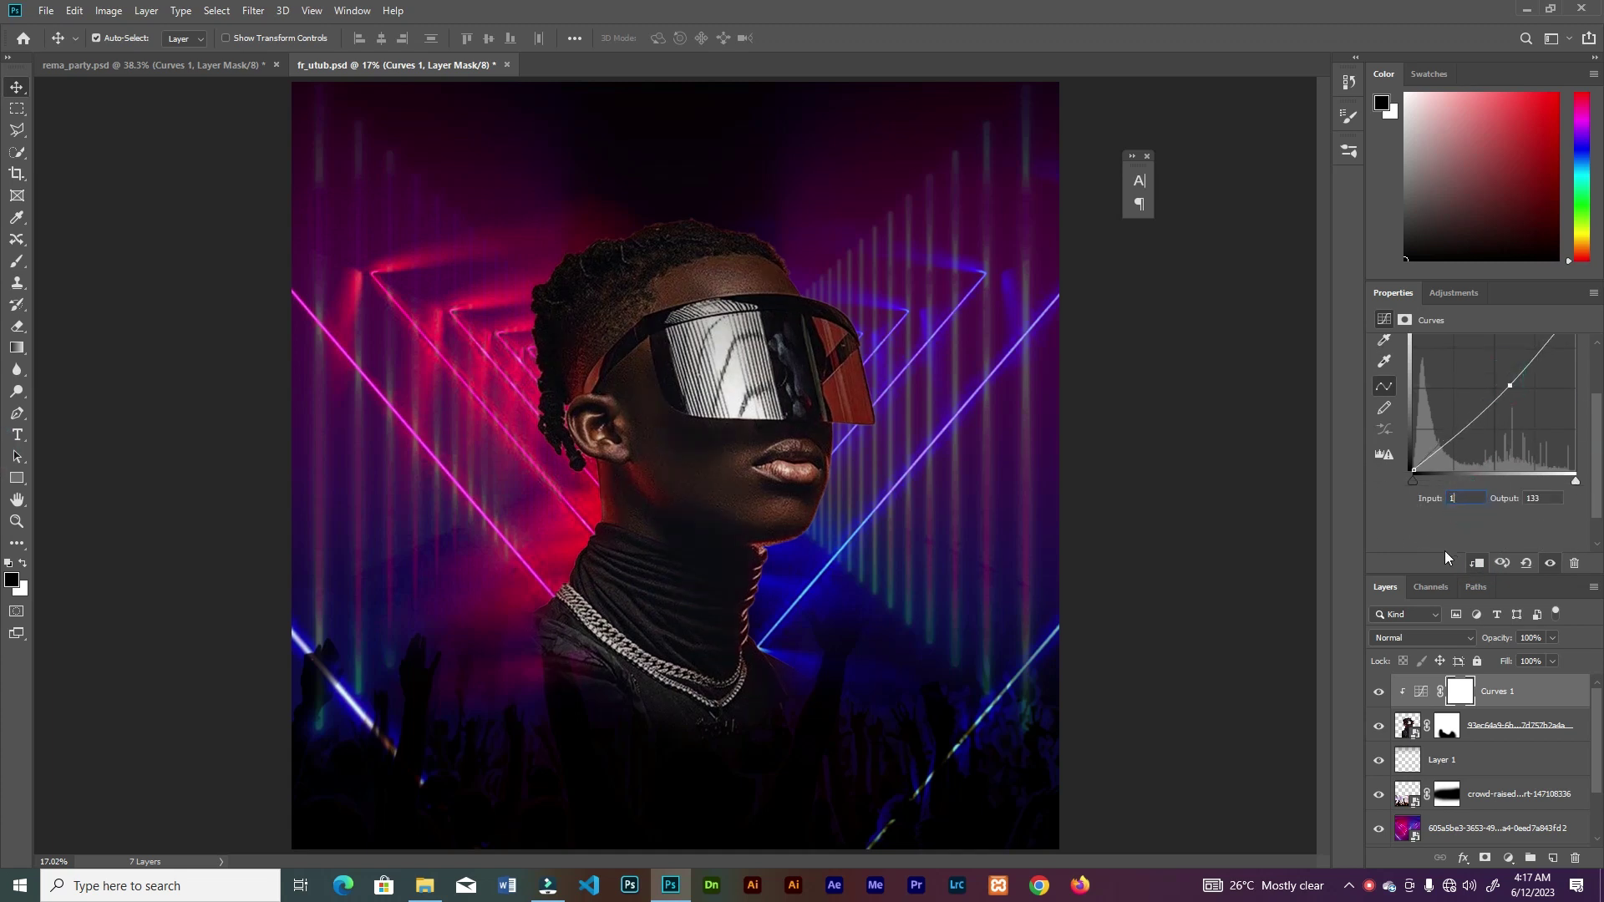
text(75)
key(Tab)
text(144)
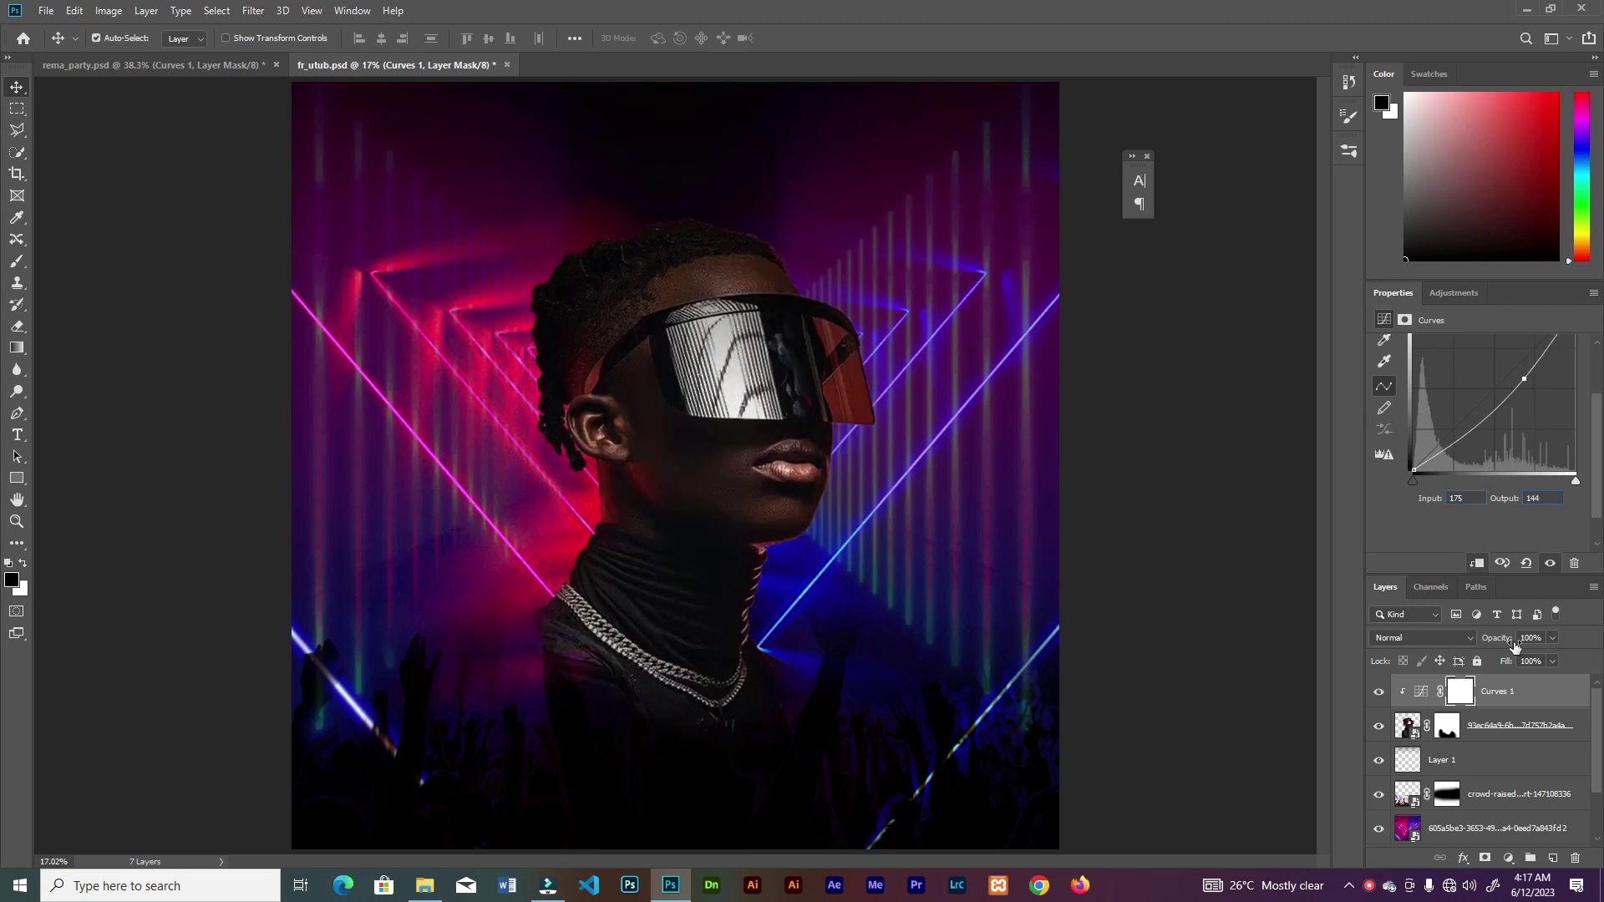
Invert the Curves mask and paint the darkening over the chest and shoulders with a soft 700 px white brush at 49% flow
key(ctrl+i)
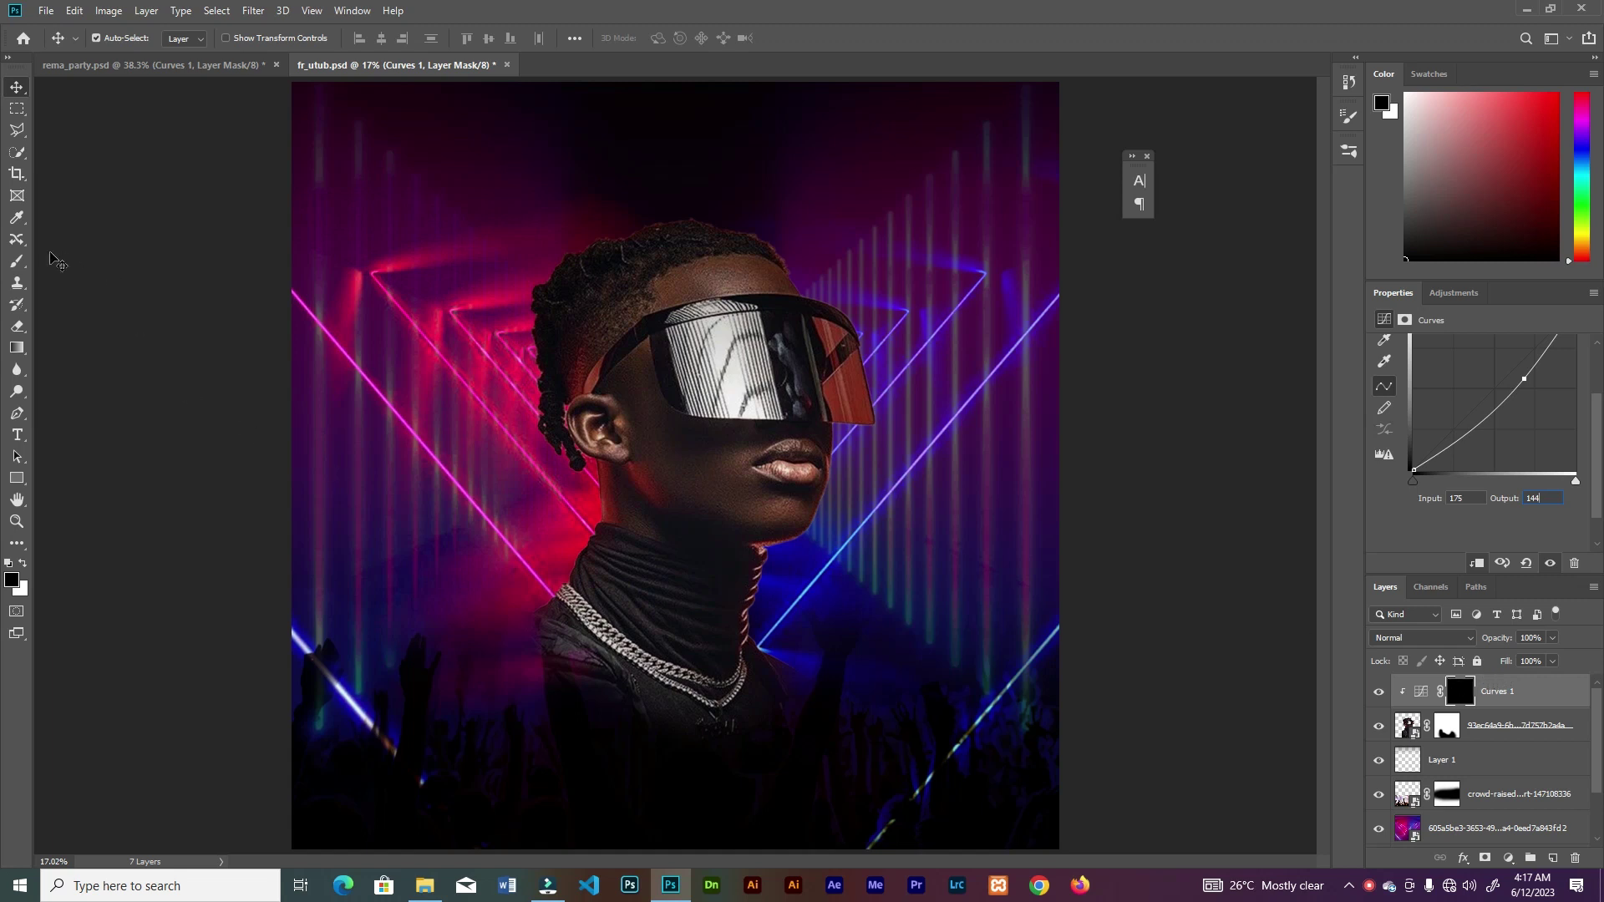
click(14, 265)
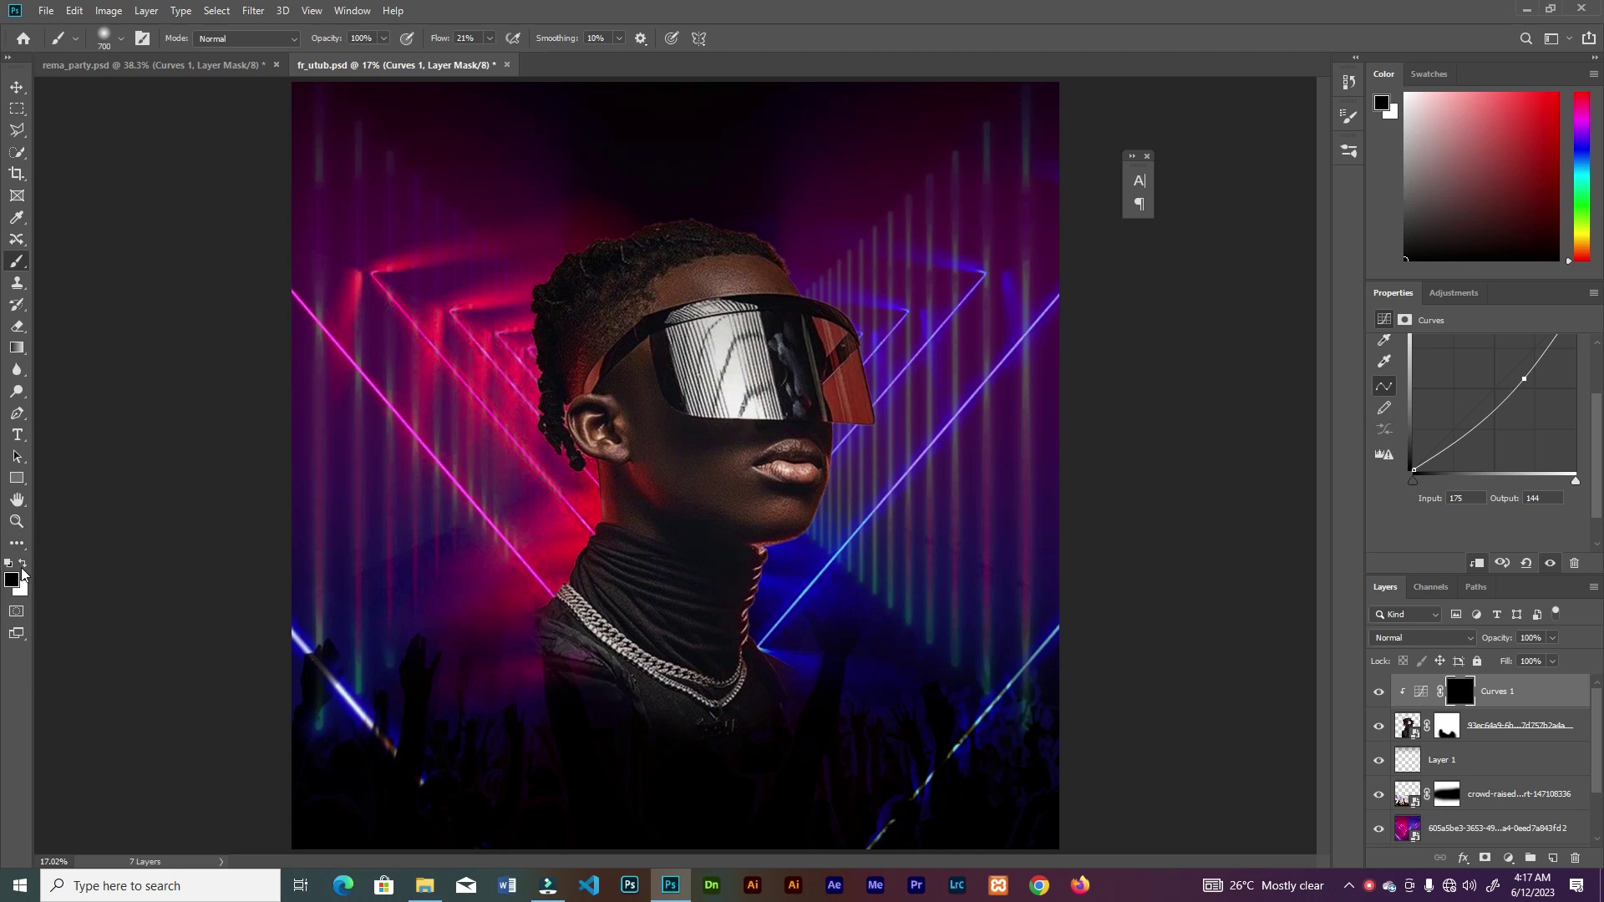
click(25, 566)
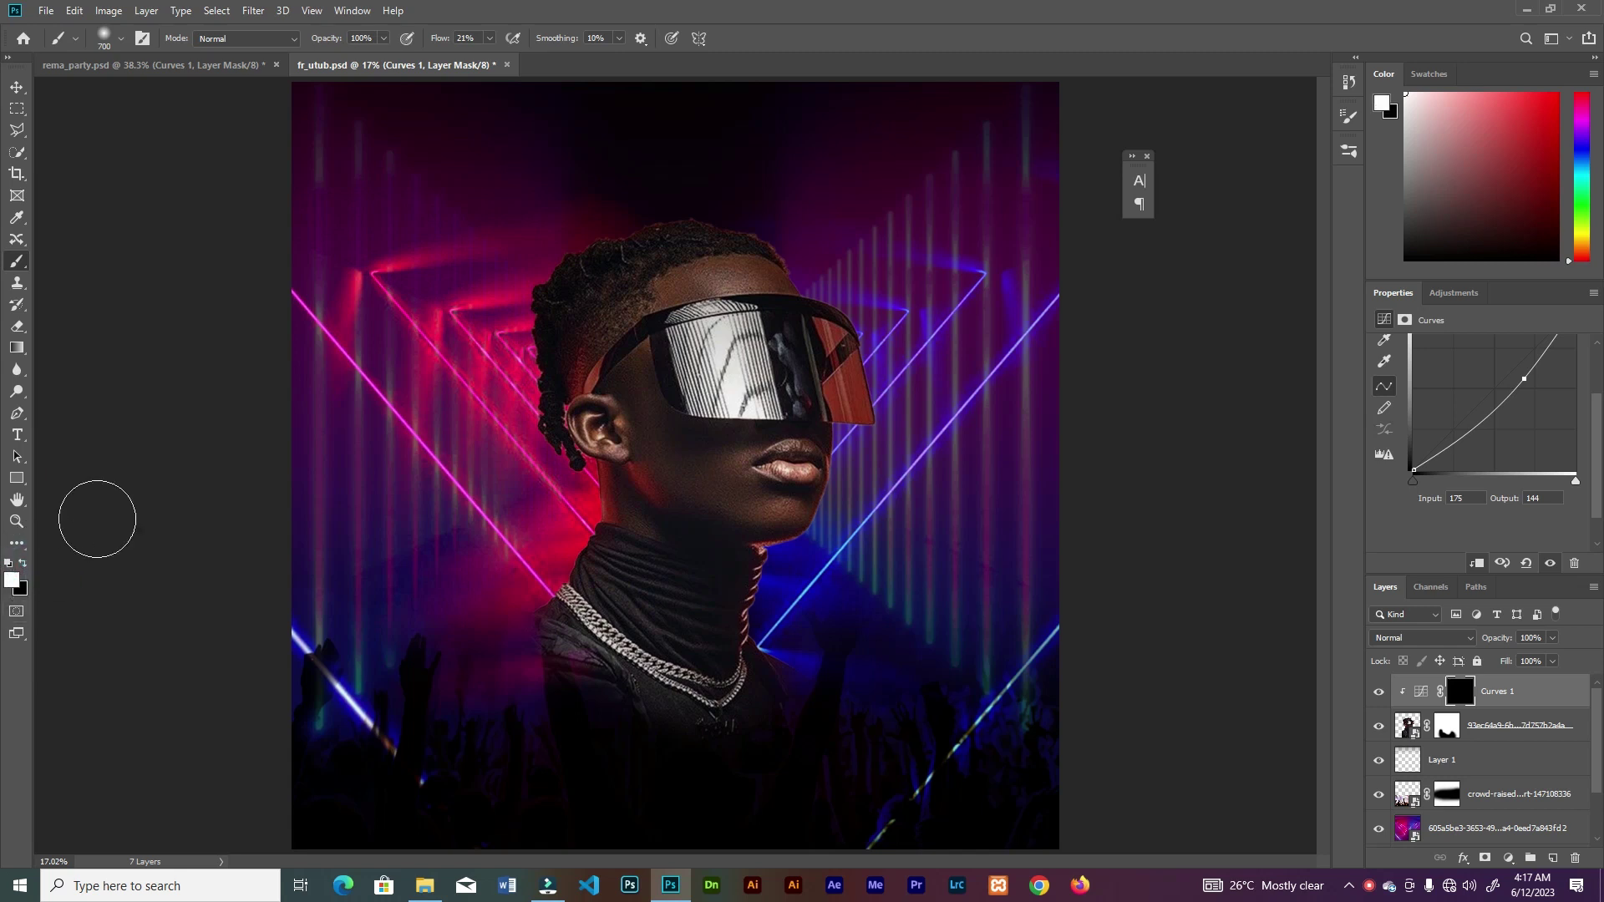
drag(493, 43, 498, 66)
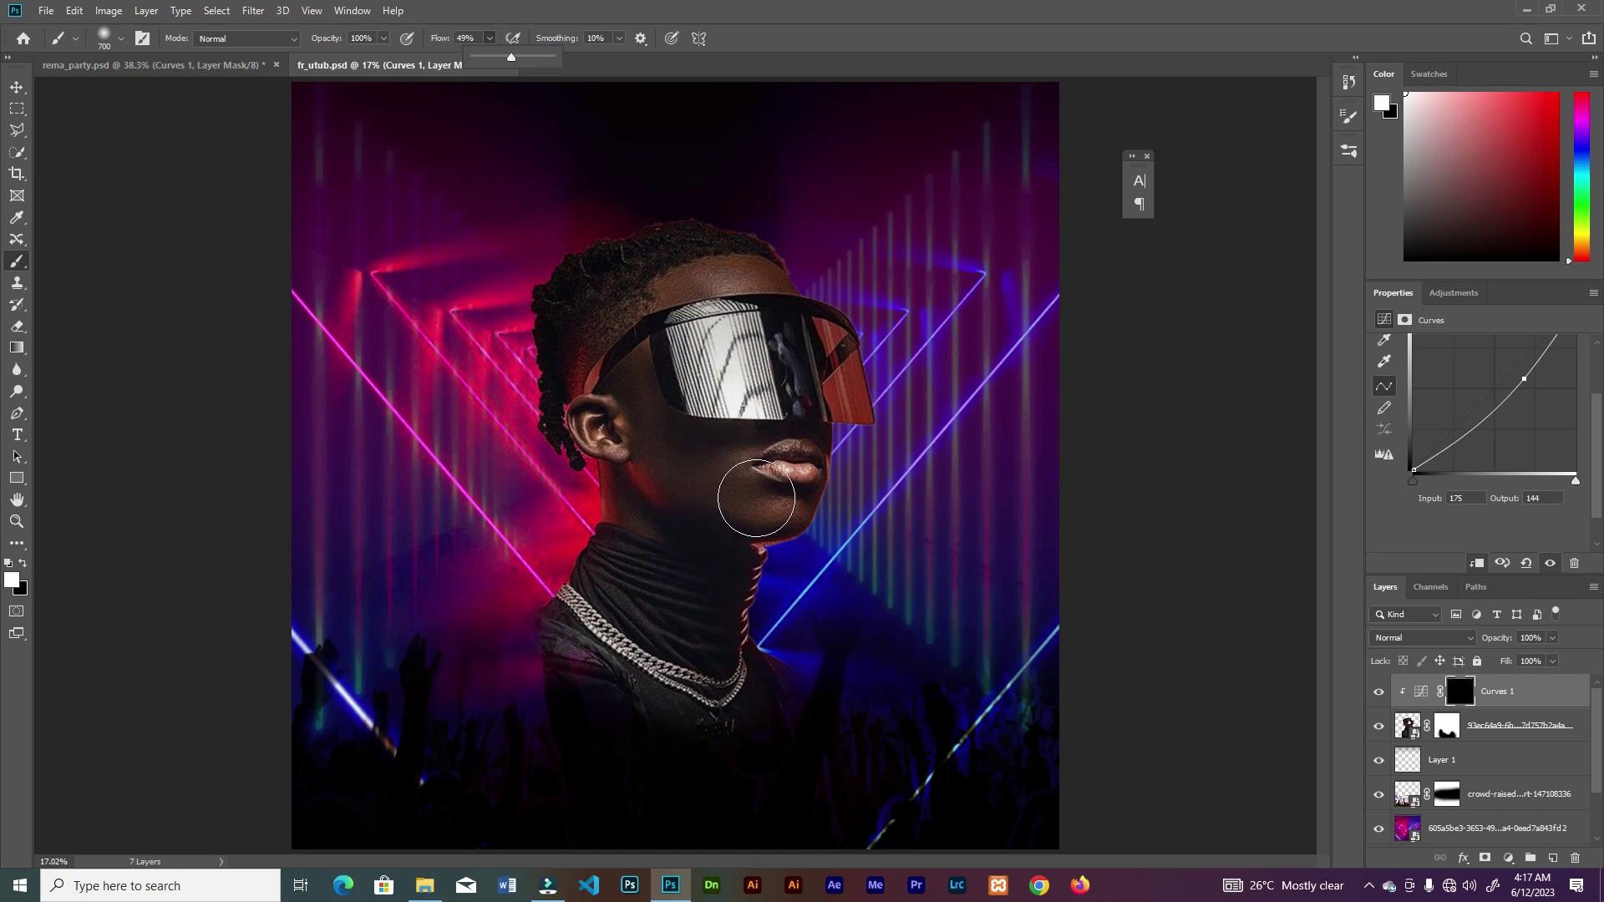
key(ctrl+plus)
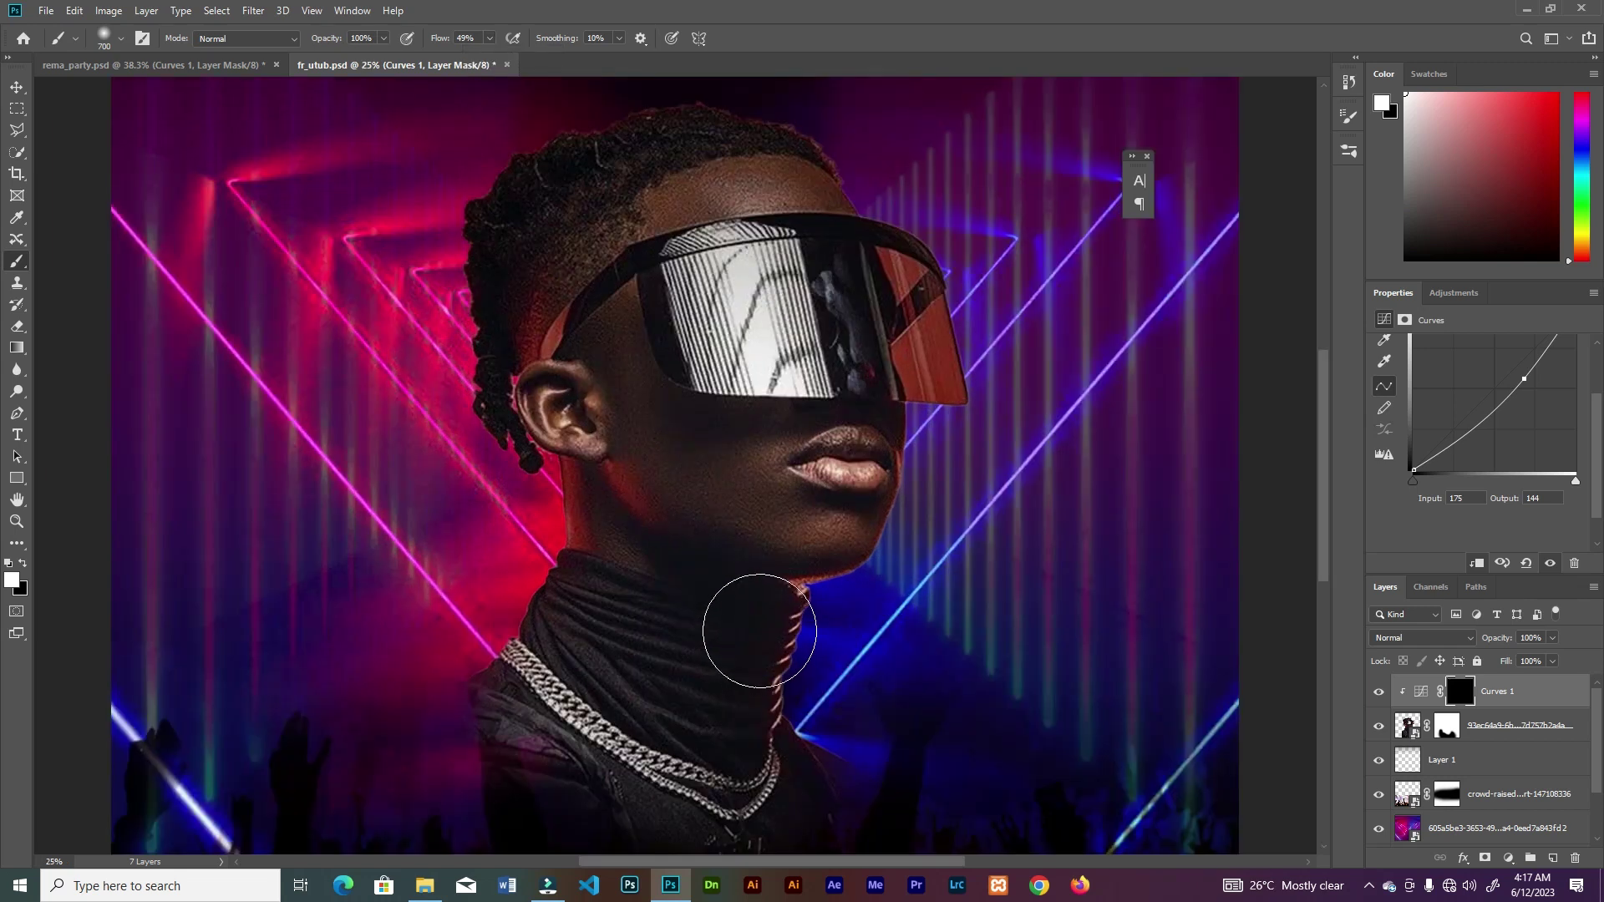
mouse_move(883, 511)
mouse_down()
mouse_move(876, 476)
mouse_move(864, 516)
mouse_up()
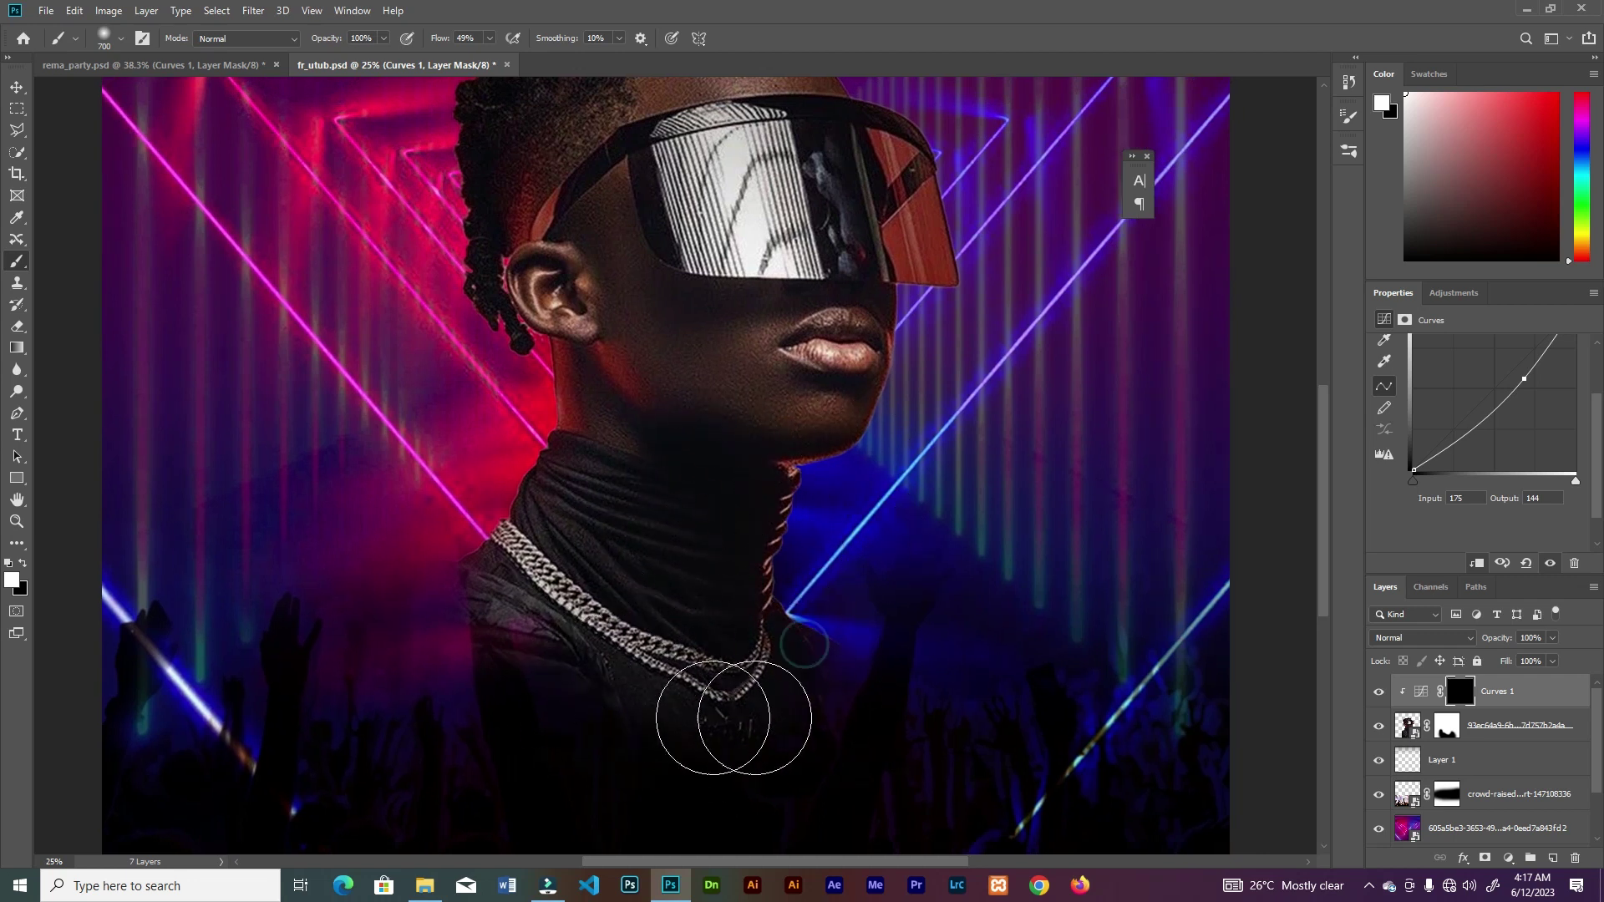
mouse_move(506, 618)
mouse_down()
mouse_move(601, 541)
mouse_move(727, 519)
mouse_move(745, 646)
mouse_up()
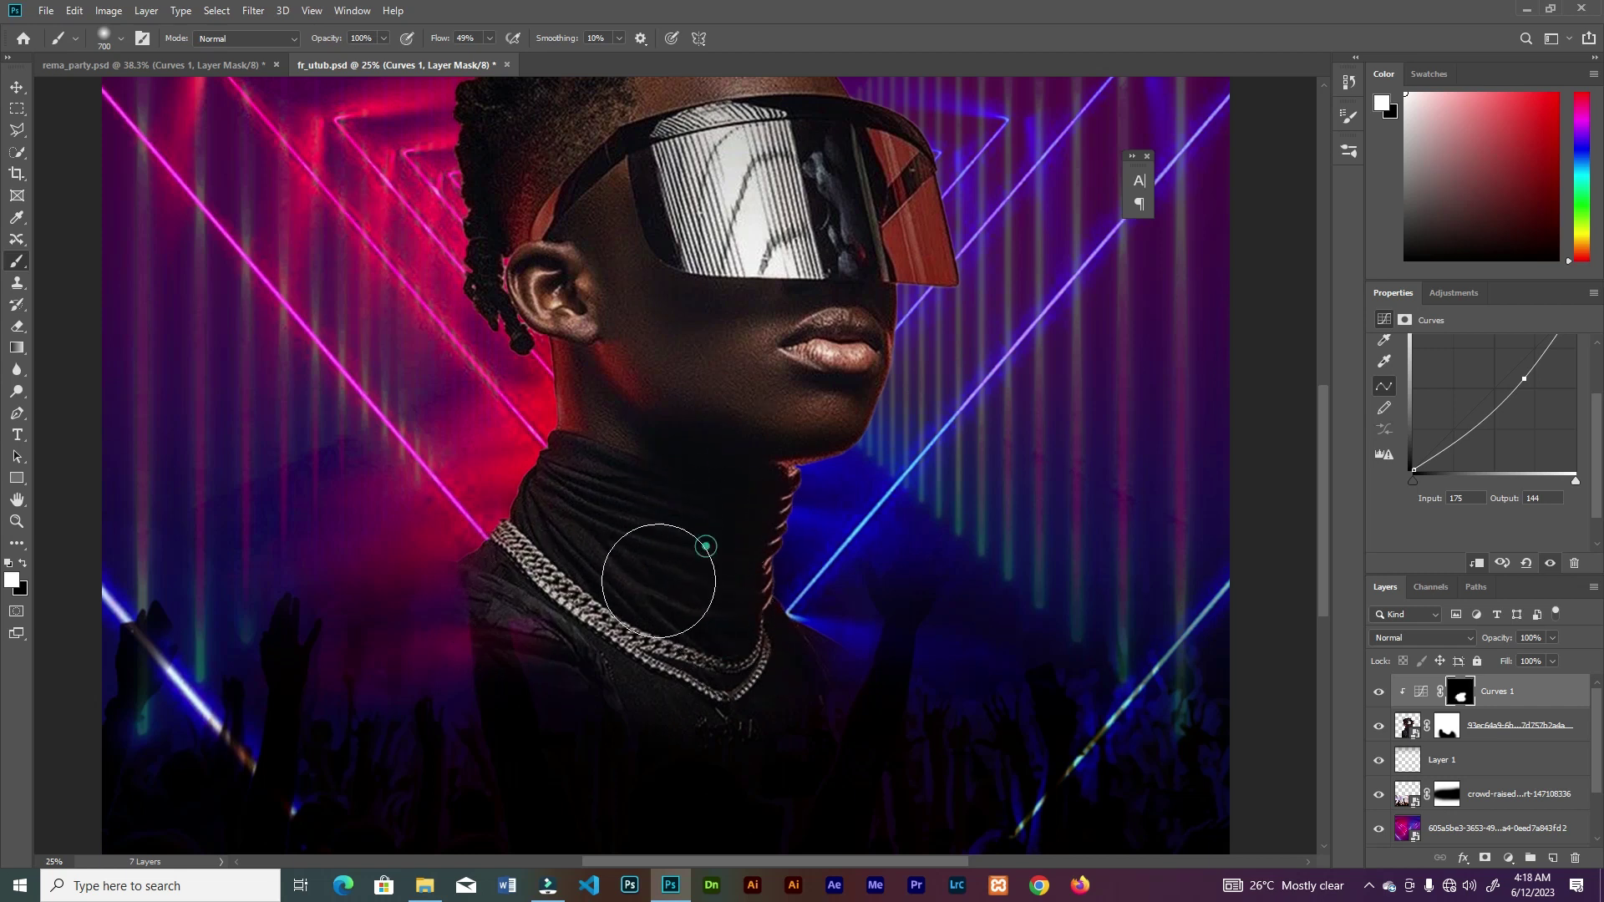
Paint the Curves mask white with a 400 px brush under the jaw, down the neck, and over the hair and visor
key(bracketleft)
key(bracketleft)
key(bracketleft)
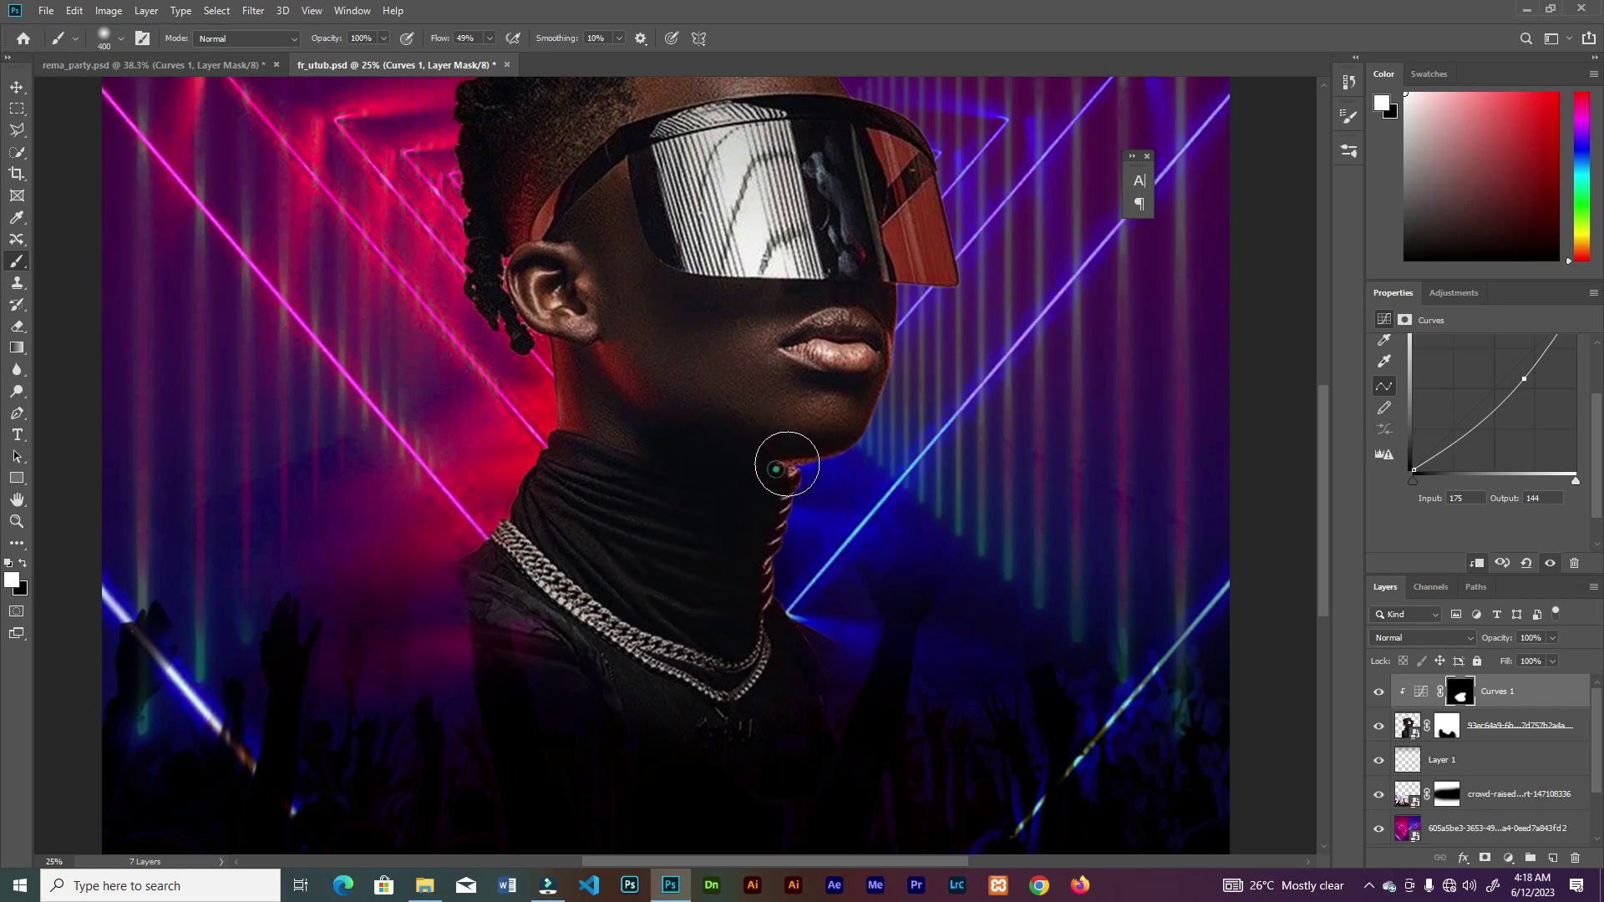
drag(640, 433, 680, 442)
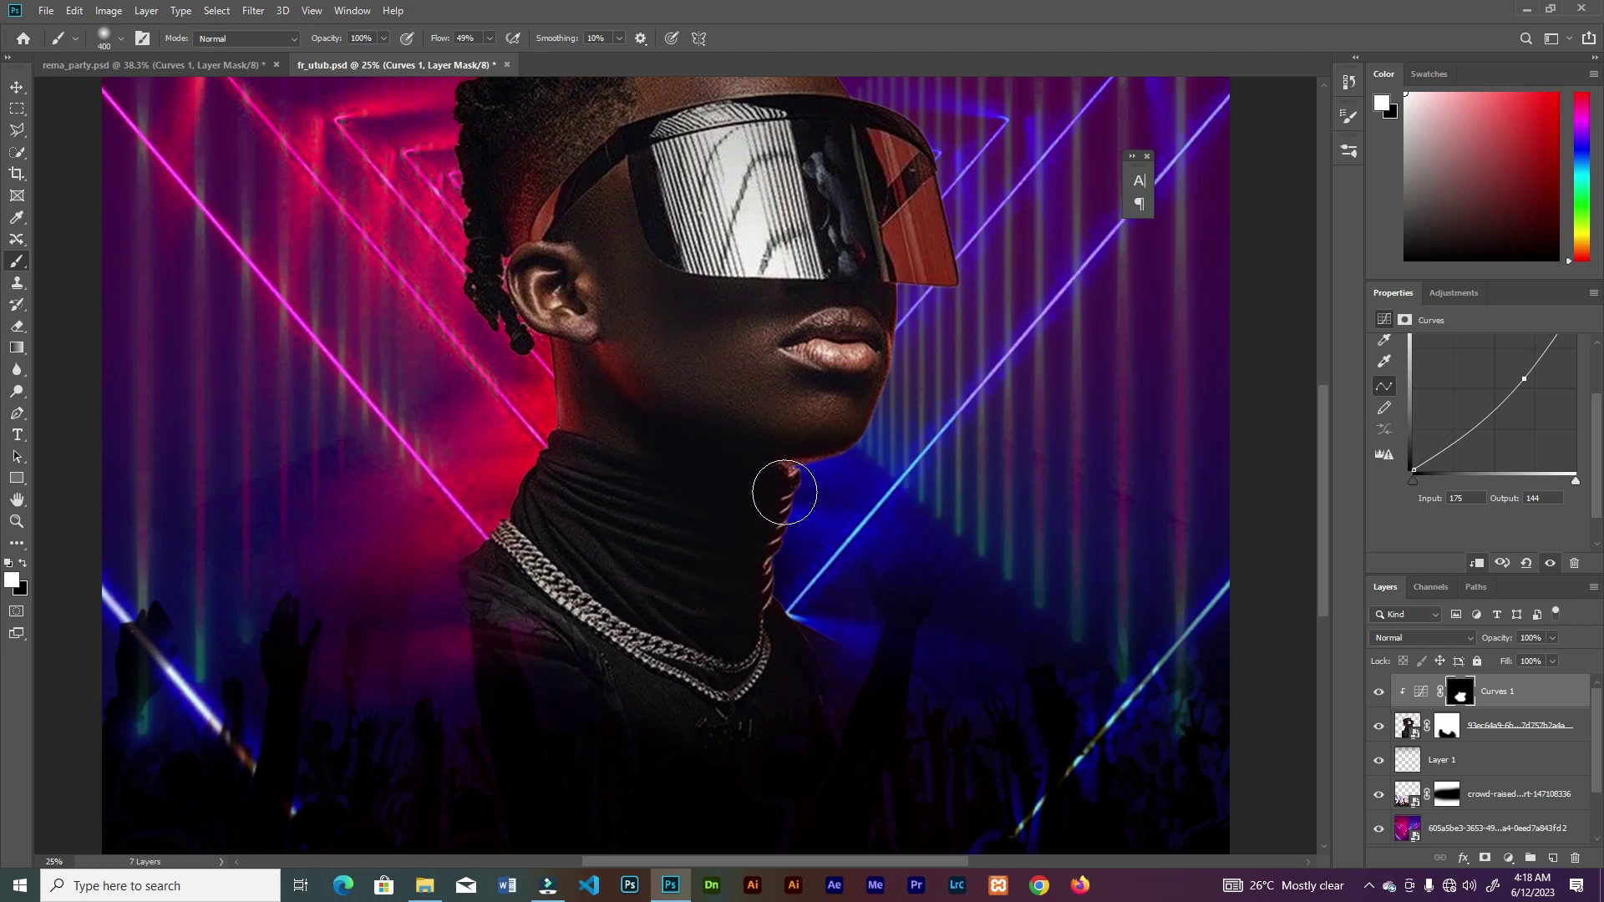
drag(788, 503, 756, 644)
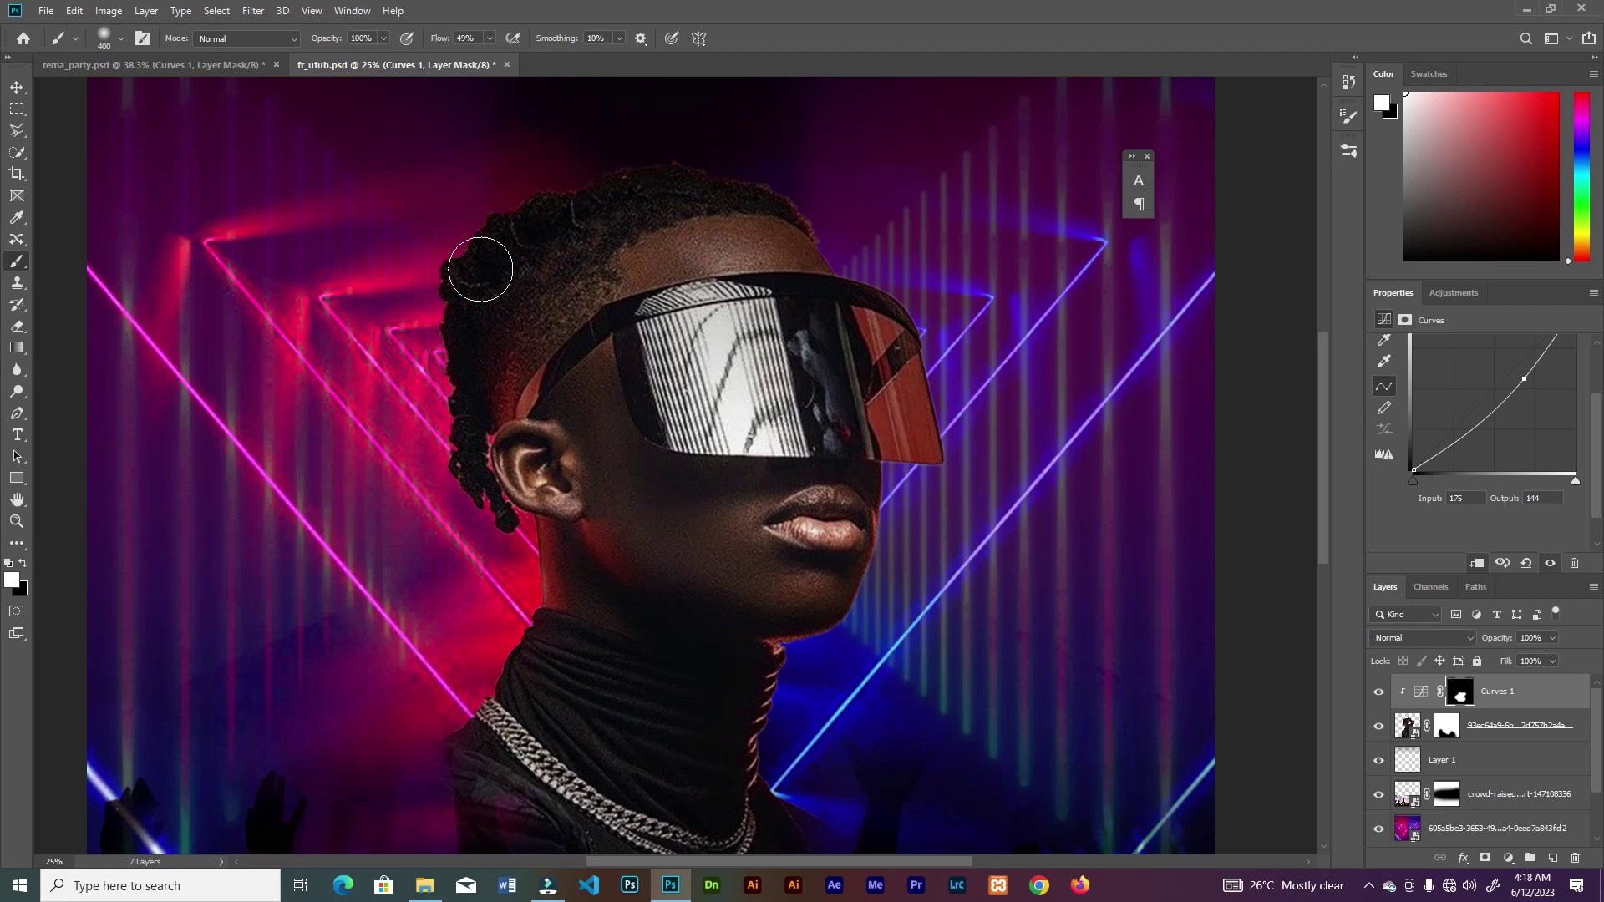
mouse_move(548, 237)
mouse_down()
mouse_move(746, 157)
mouse_move(552, 194)
mouse_up()
mouse_move(882, 353)
mouse_down()
mouse_move(918, 431)
mouse_move(864, 339)
mouse_move(809, 312)
mouse_move(833, 441)
mouse_move(685, 316)
mouse_move(681, 418)
mouse_move(756, 388)
mouse_up()
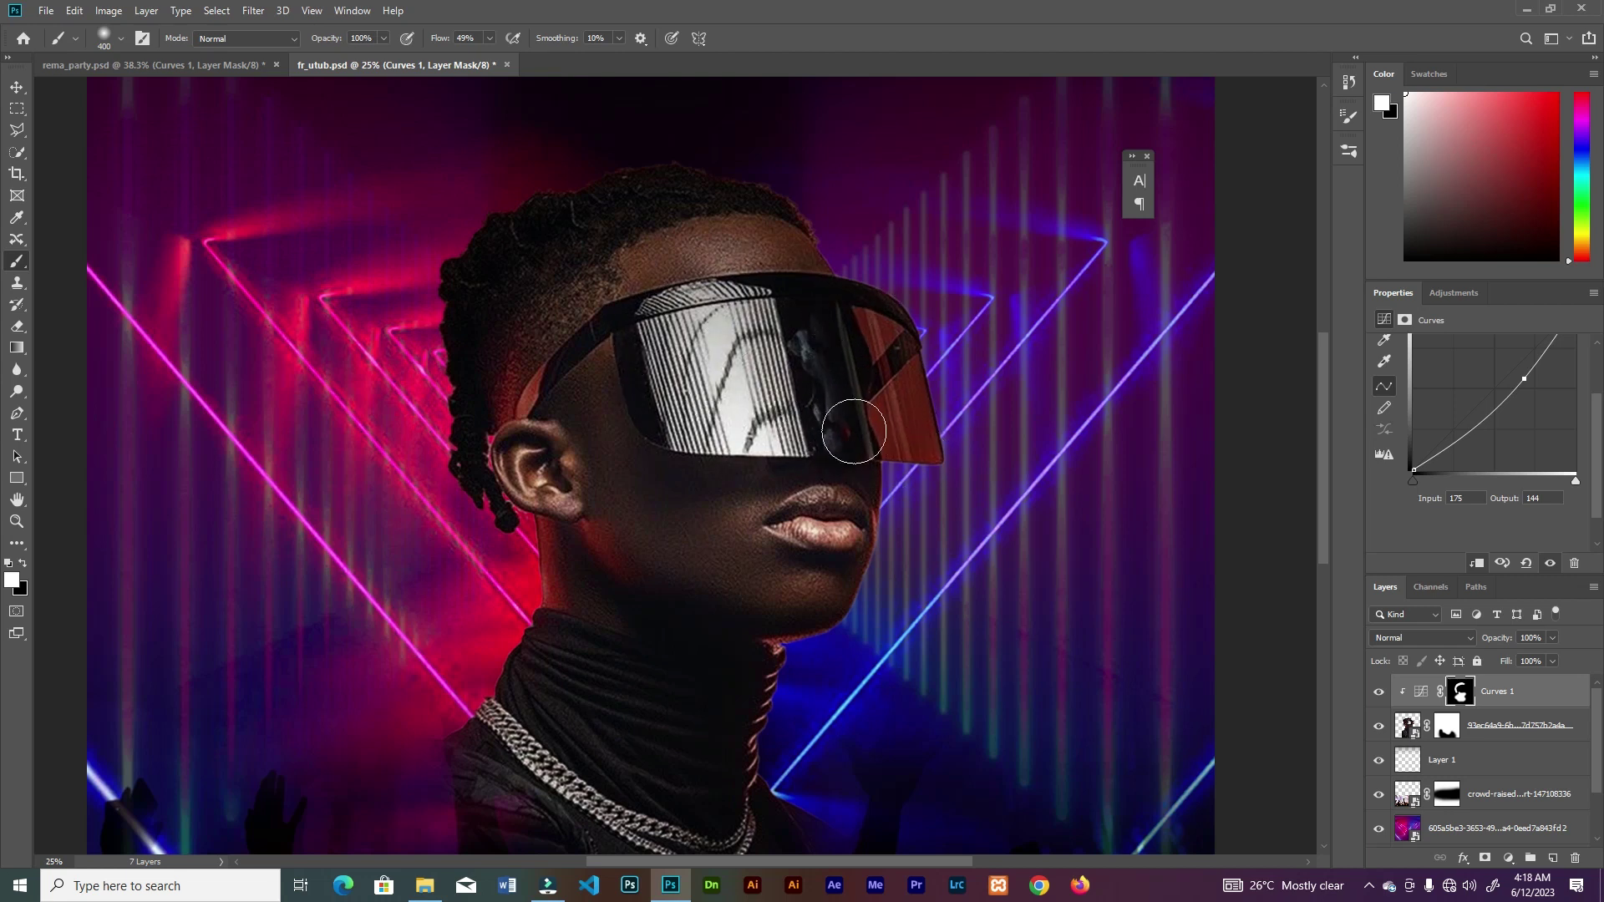
Reduce the brush to 150 px and paint the Curves mask white around the visor's lower and side edges
key(ctrl+plus)
key(bracketleft)
key(bracketleft)
key(bracketleft)
key(bracketleft)
key(bracketleft)
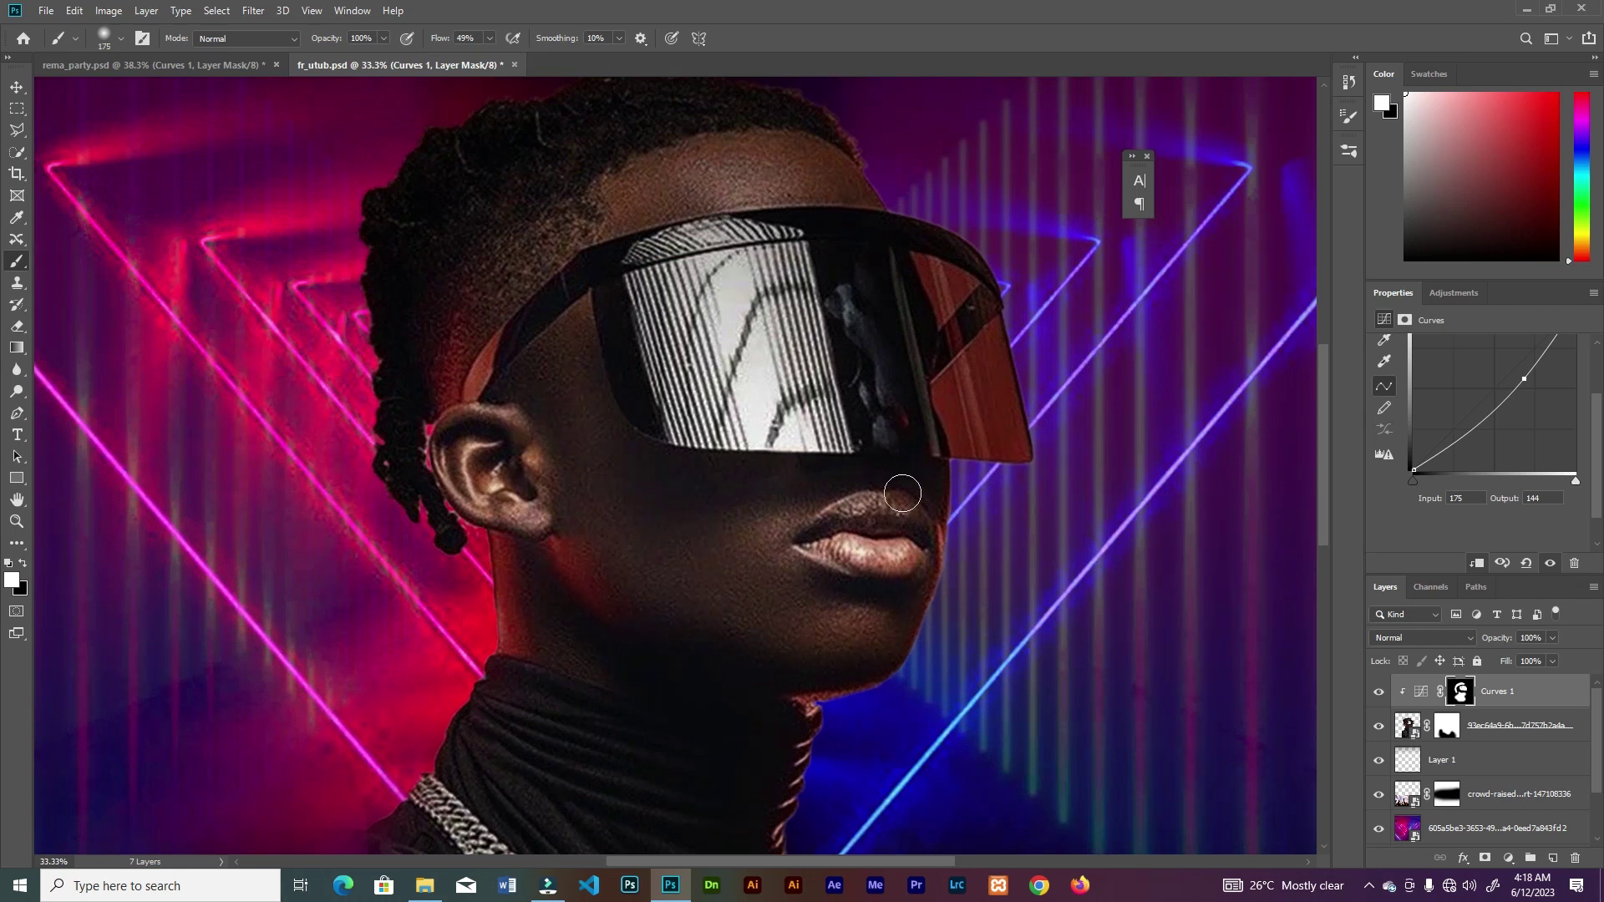
drag(718, 458, 622, 333)
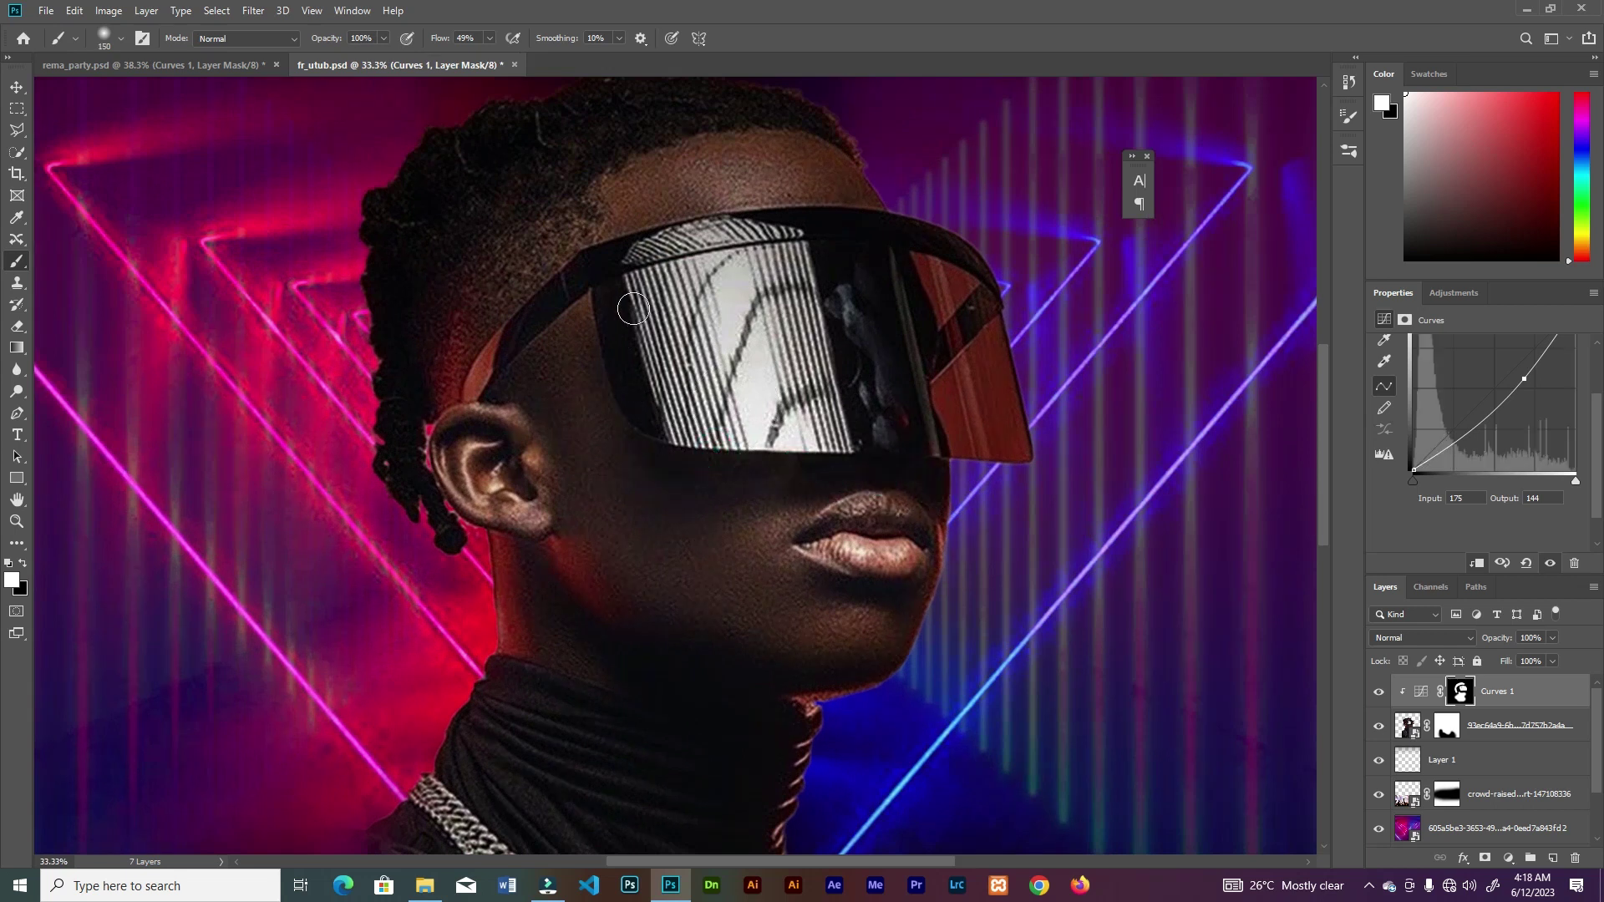
key(ctrl+minus)
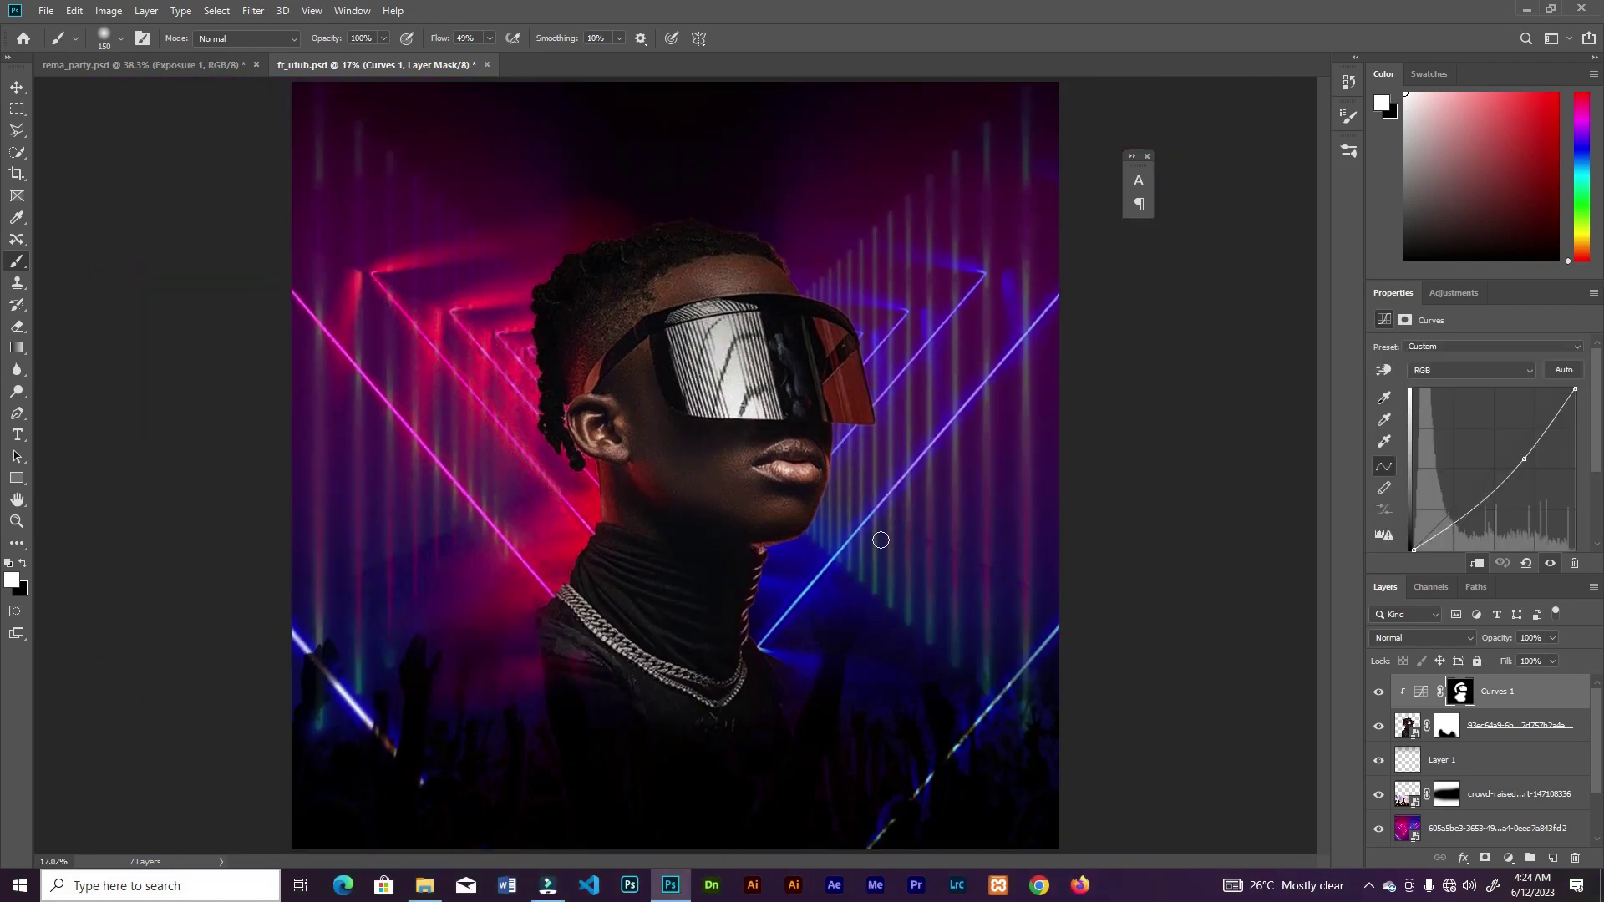
Add an Exposure adjustment of +1.28 clipped to the portrait and invert its mask
click(1508, 858)
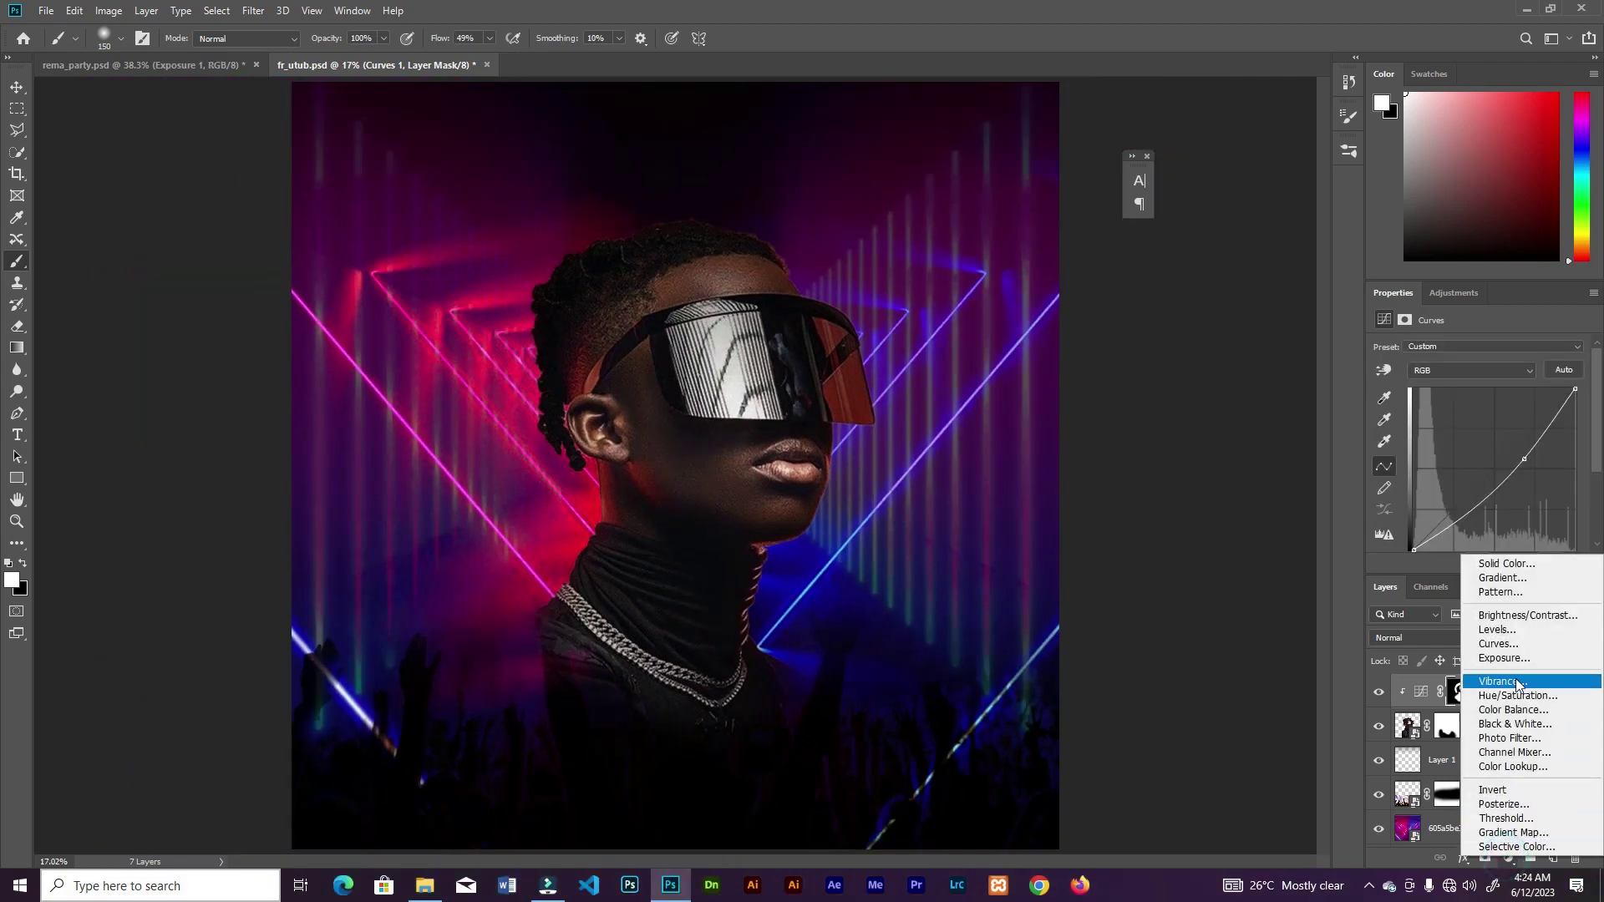
click(1511, 660)
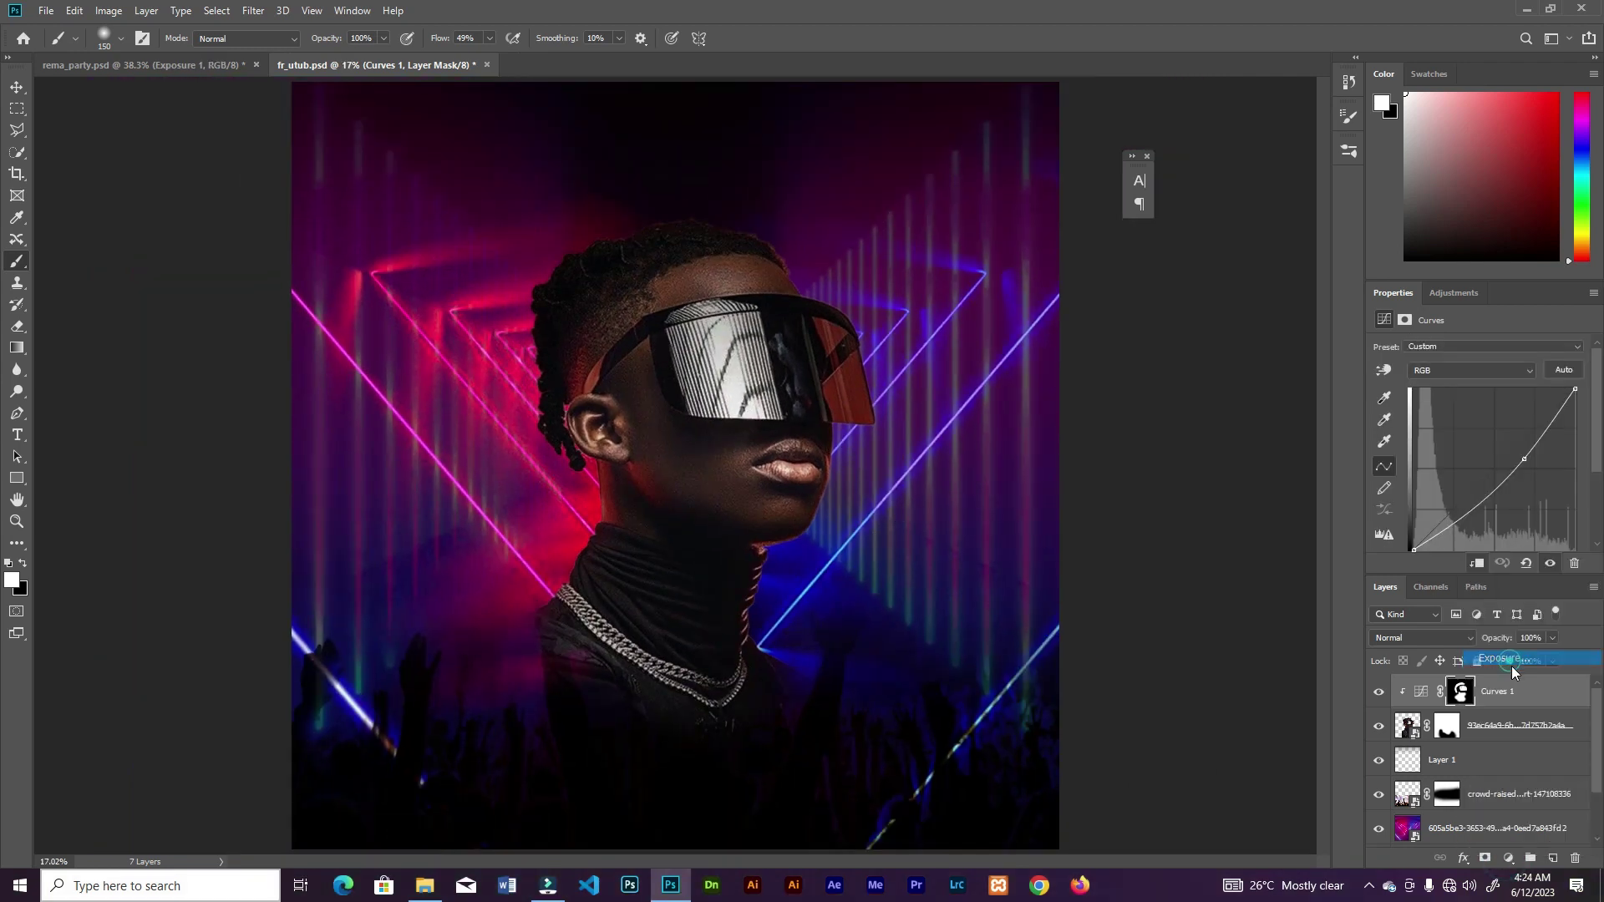
click(1476, 565)
drag(1477, 390, 1497, 396)
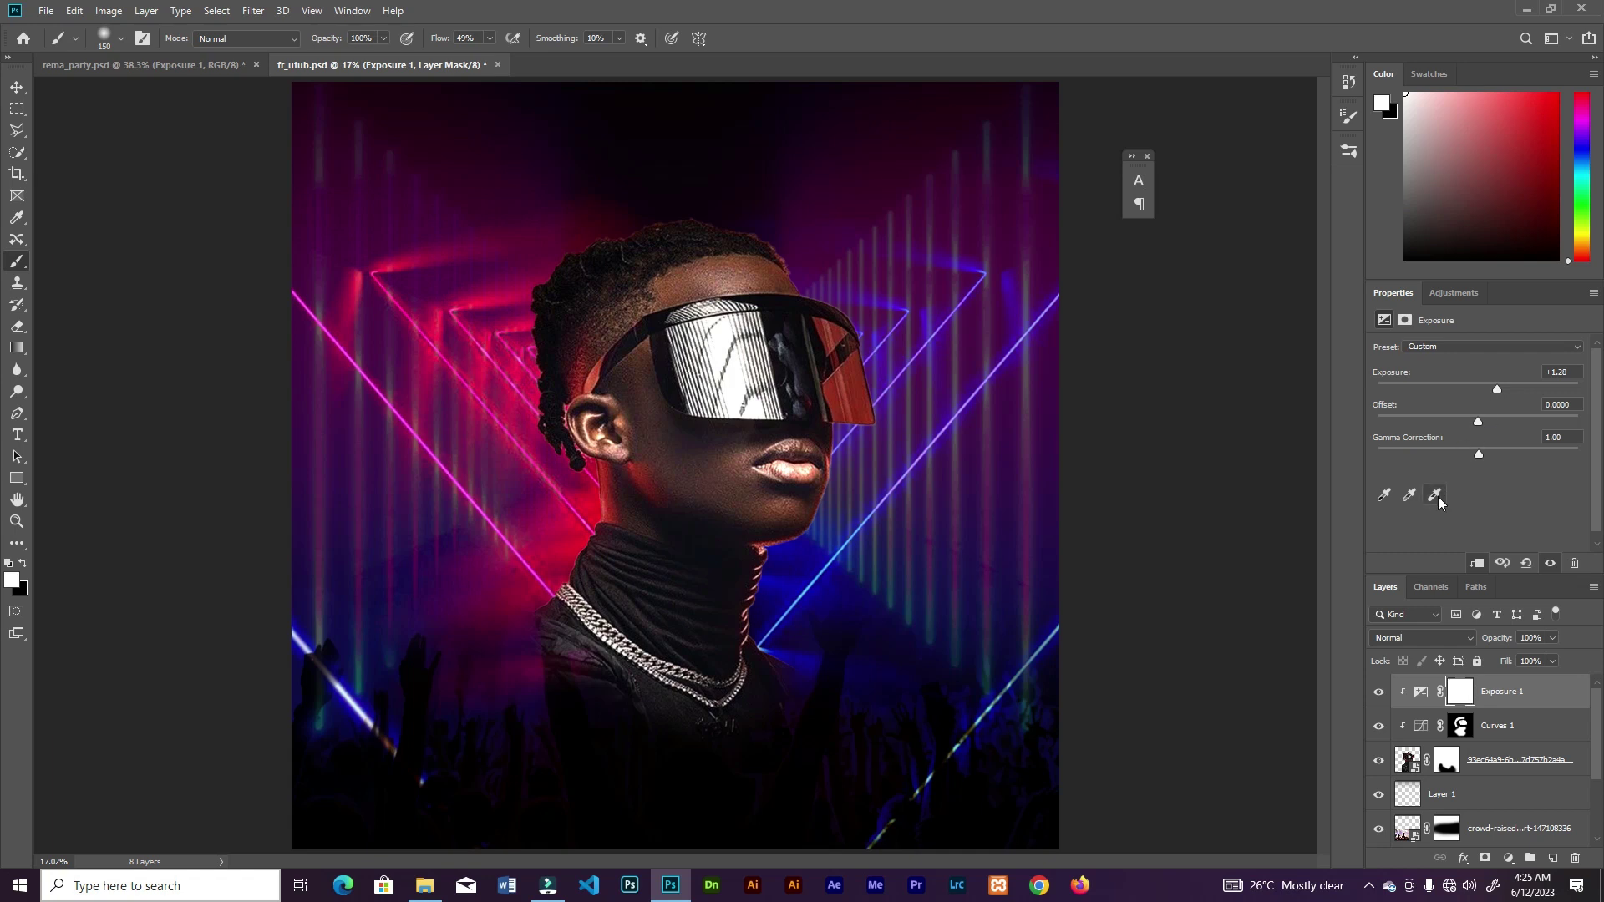
key(ctrl+i)
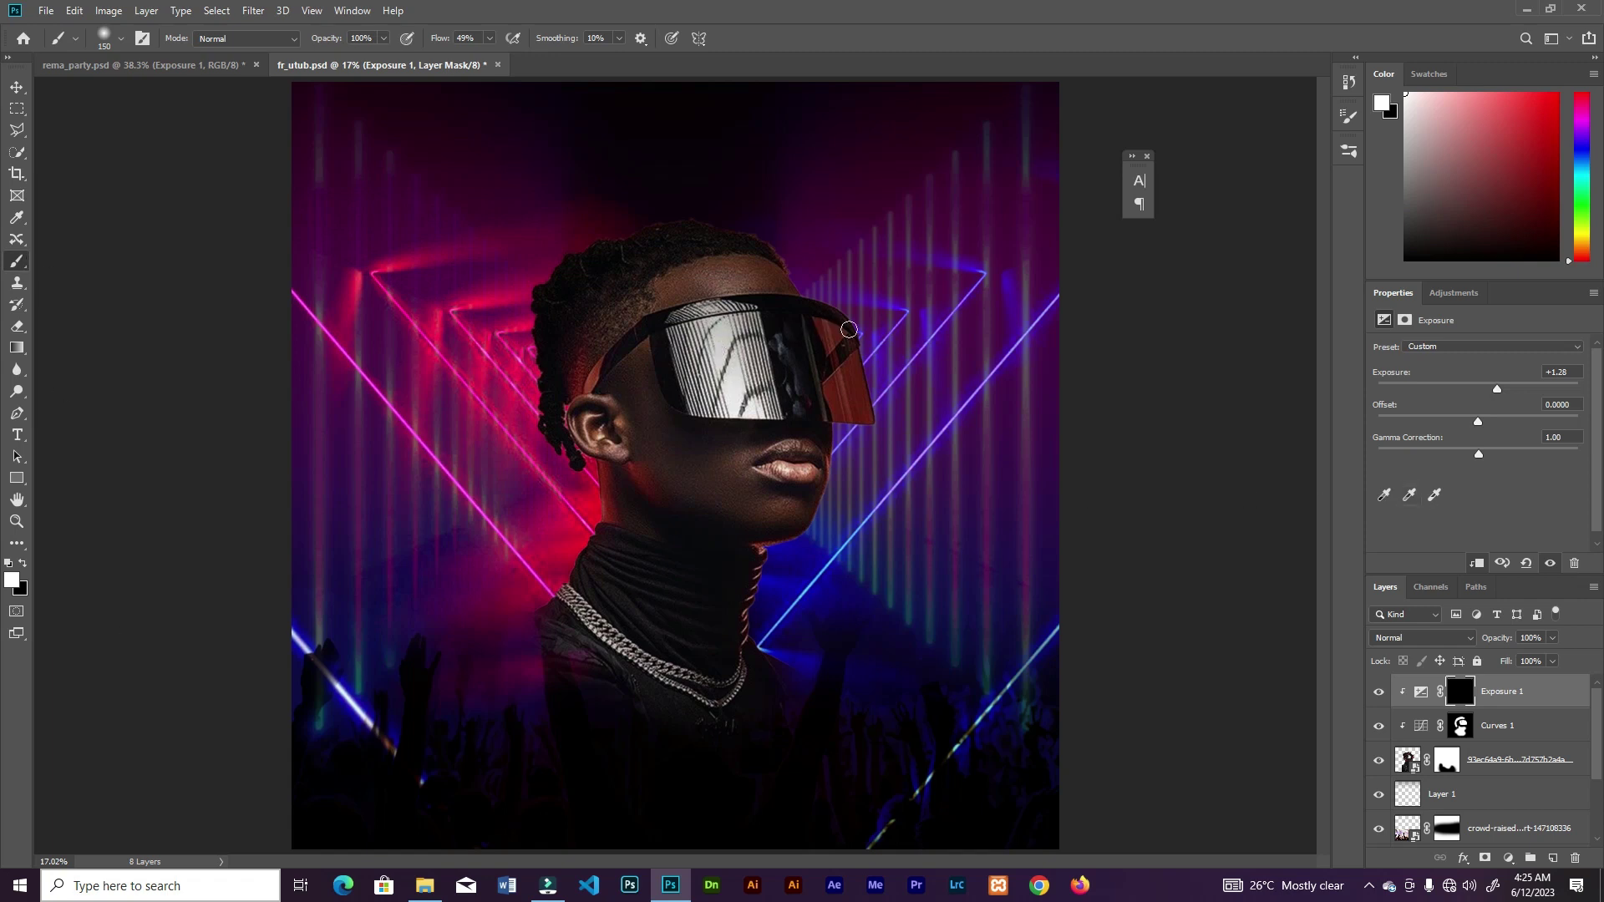
Paint the Exposure mask white along the portrait's rim-lit face, ear and neck edges, and raise the exposure to +1.50
key(ctrl+plus)
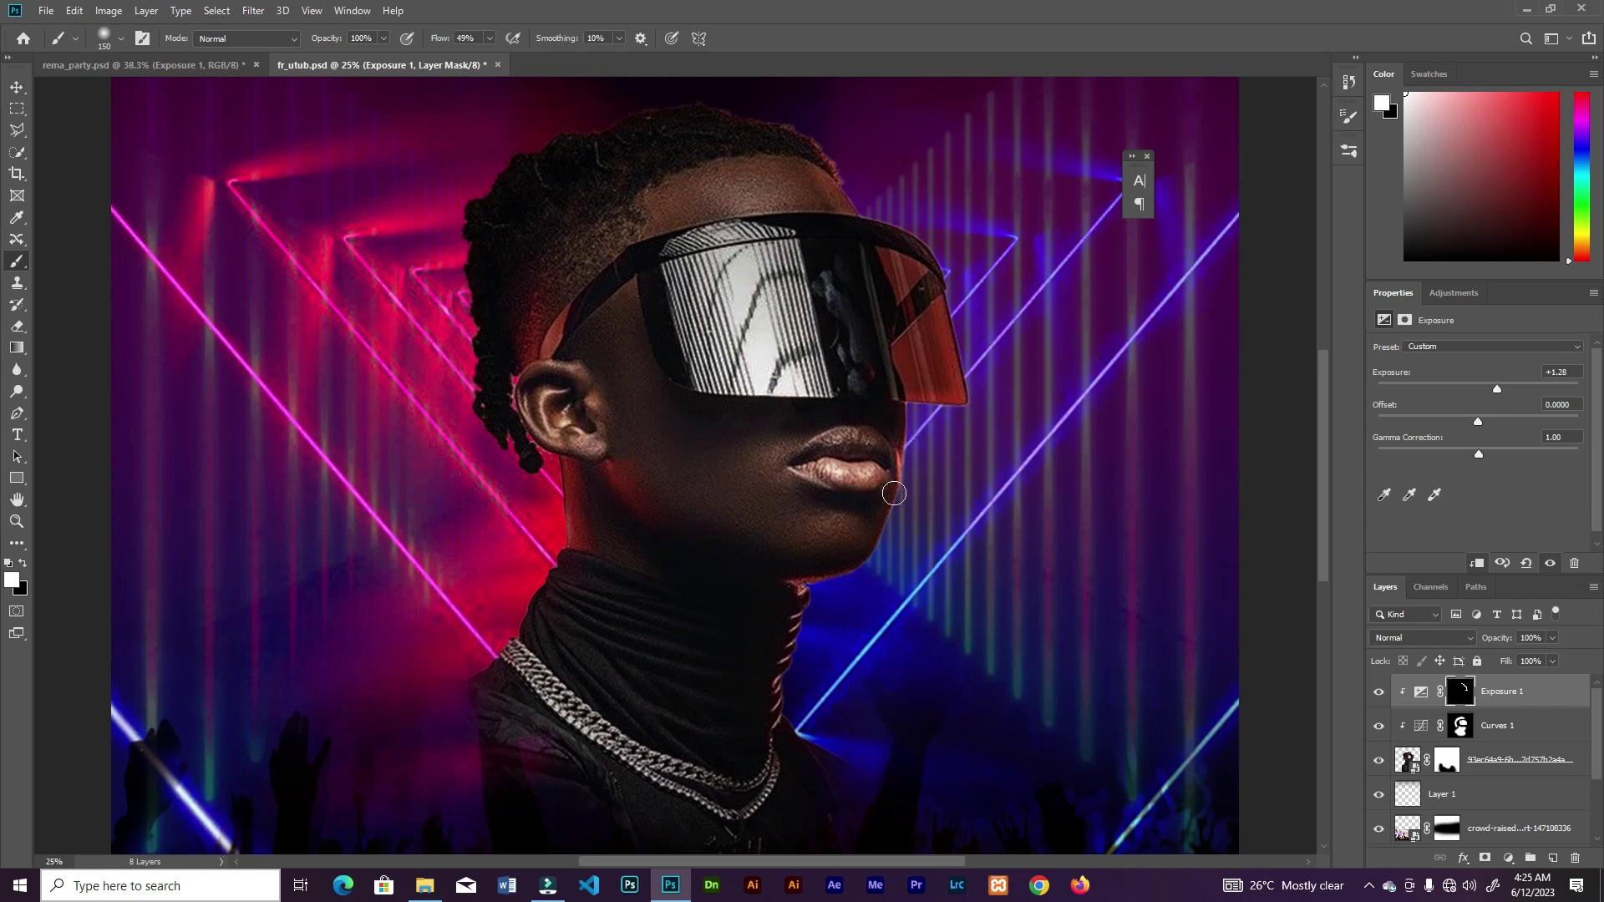
drag(801, 598, 798, 624)
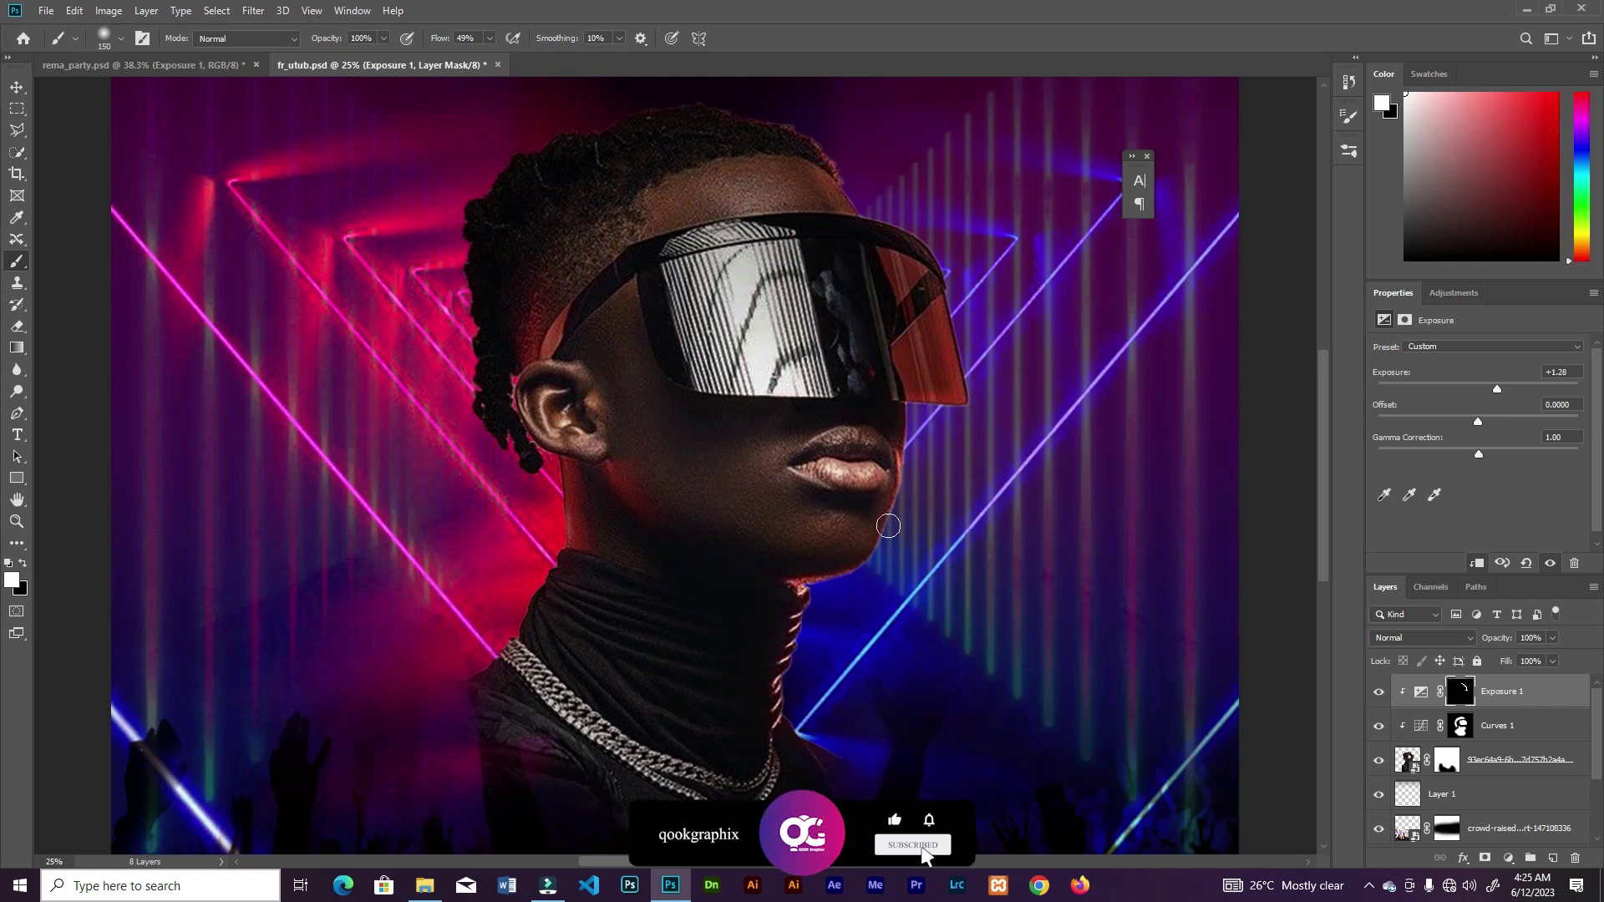
mouse_move(522, 370)
mouse_down()
mouse_move(515, 398)
mouse_move(547, 430)
mouse_move(575, 561)
mouse_move(522, 639)
mouse_move(459, 677)
mouse_up()
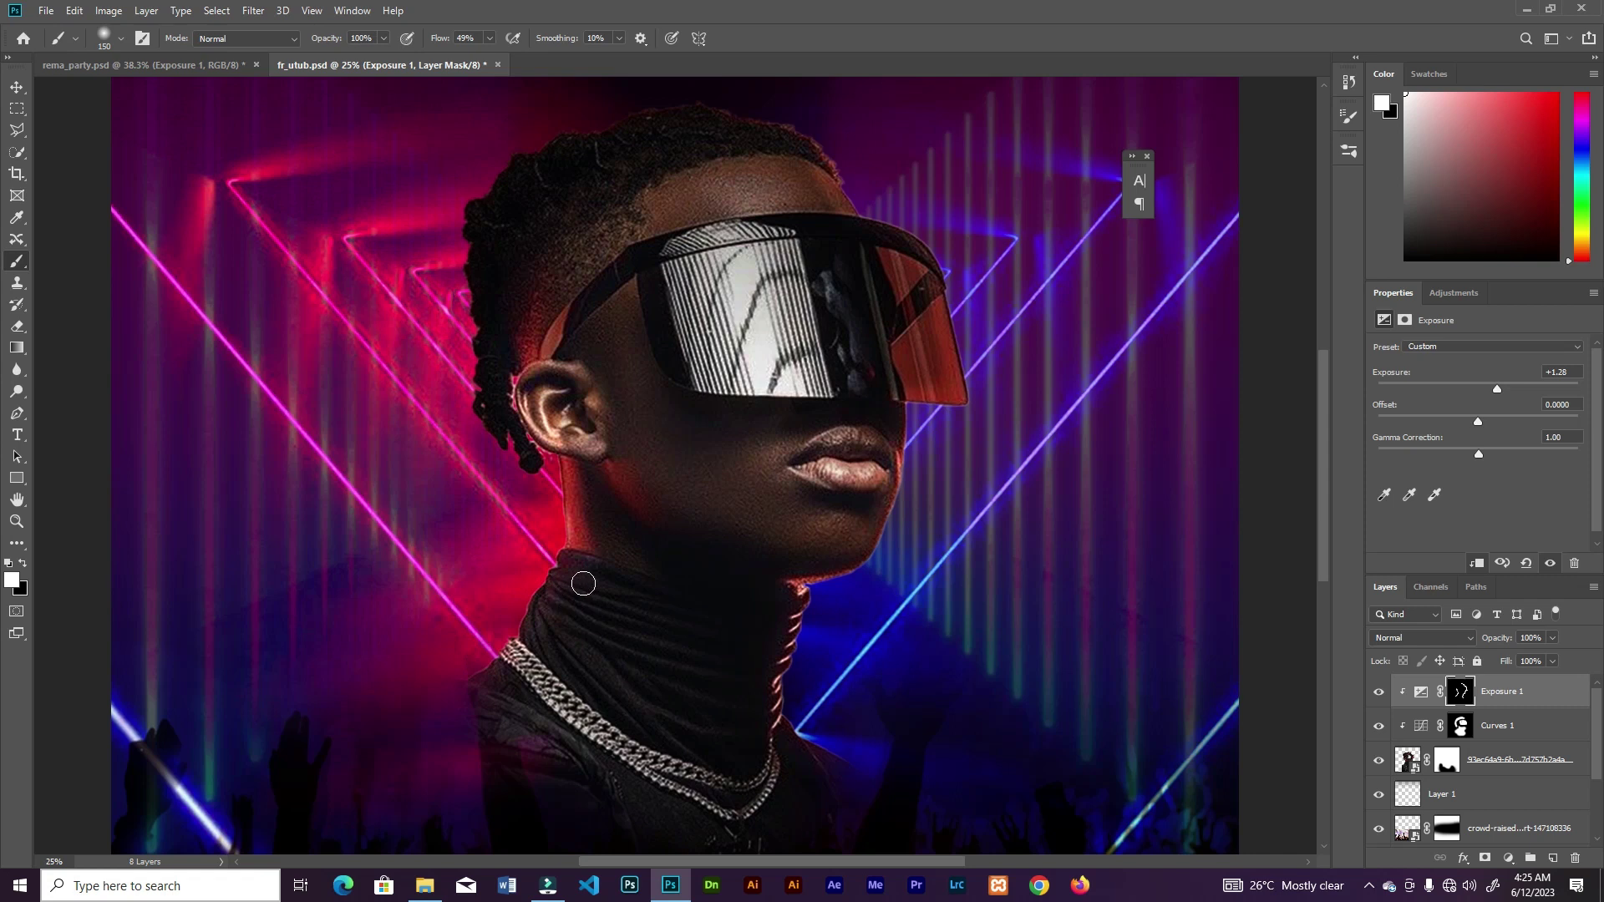
drag(614, 477, 676, 537)
drag(569, 464, 619, 481)
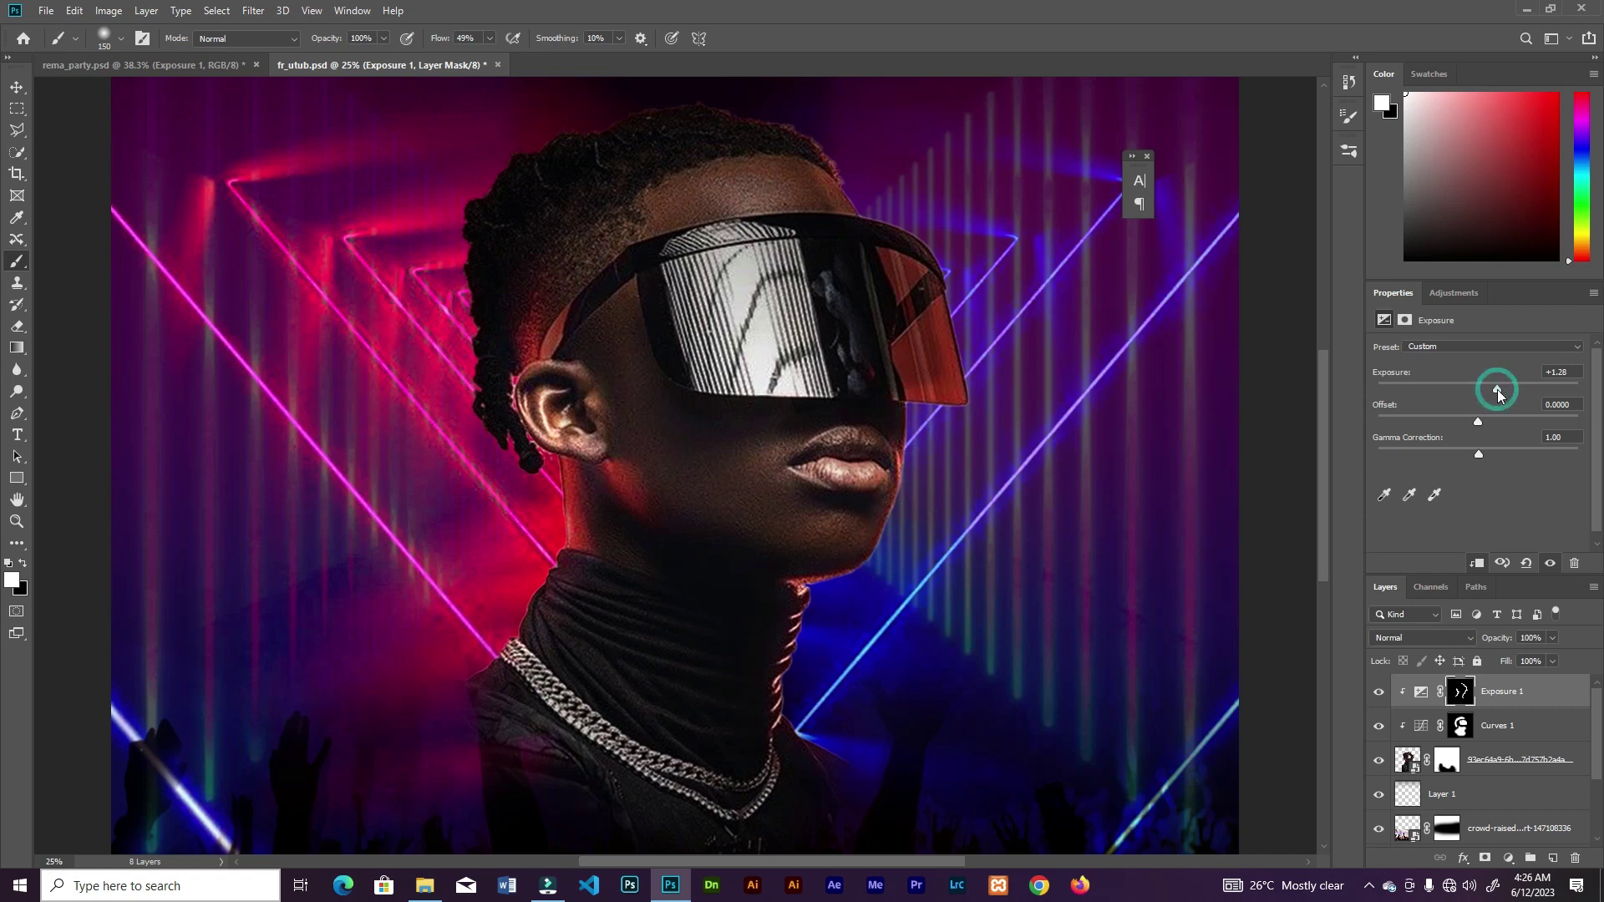
drag(1500, 390, 1501, 390)
key(v)
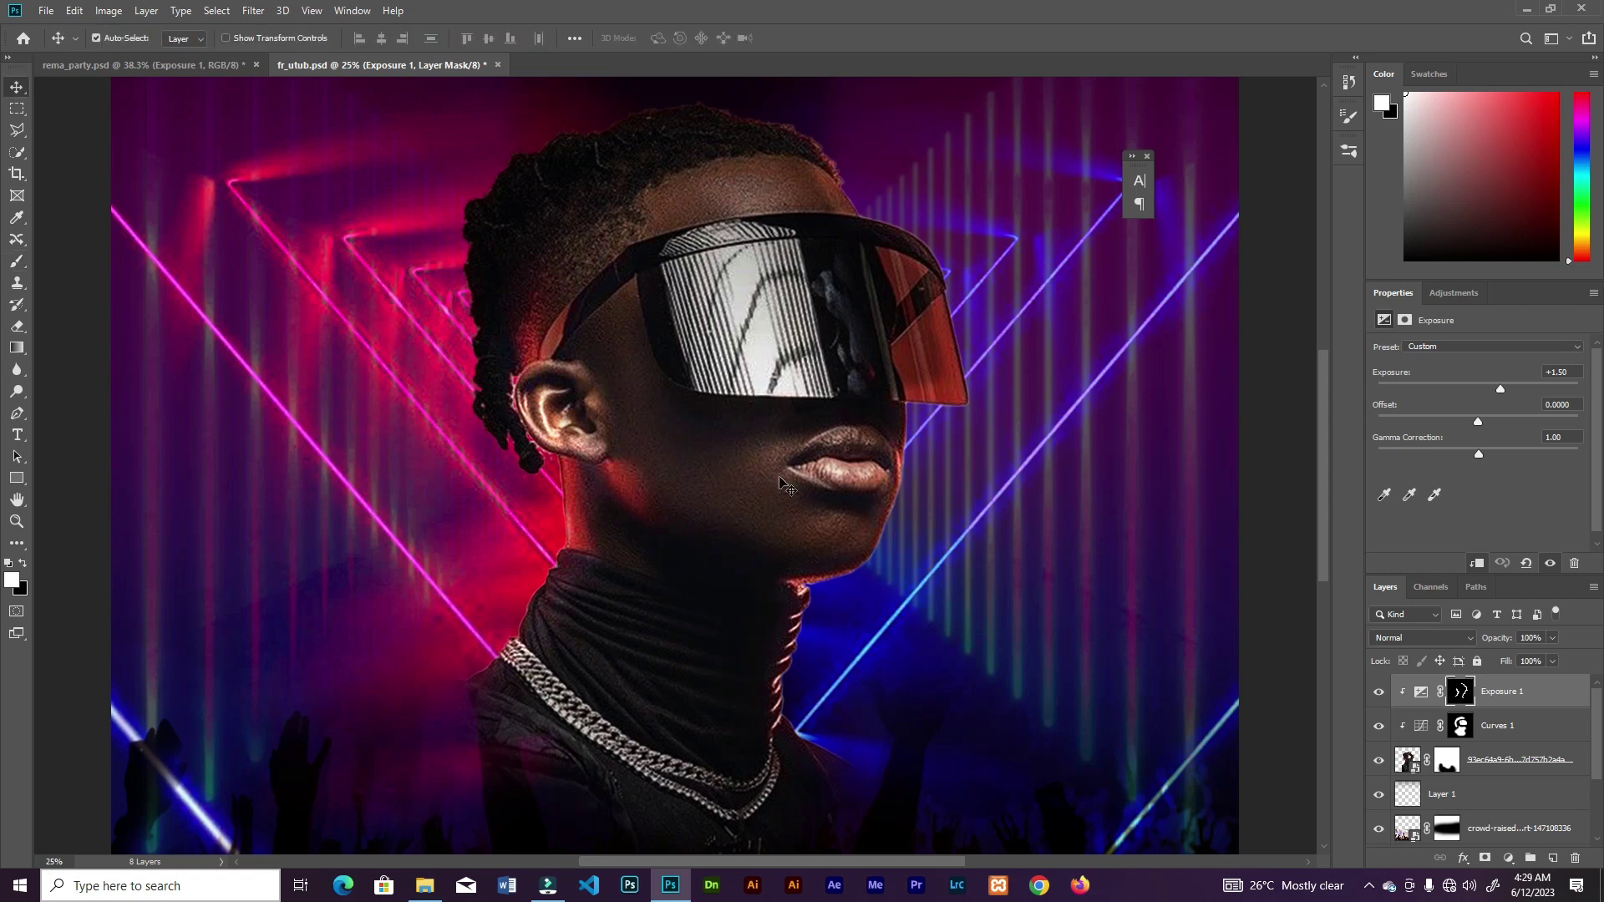
Apply a Camera Raw Filter to the portrait layer with exposure +0.85 and vibrance +33
scroll(785, 484, down, 3)
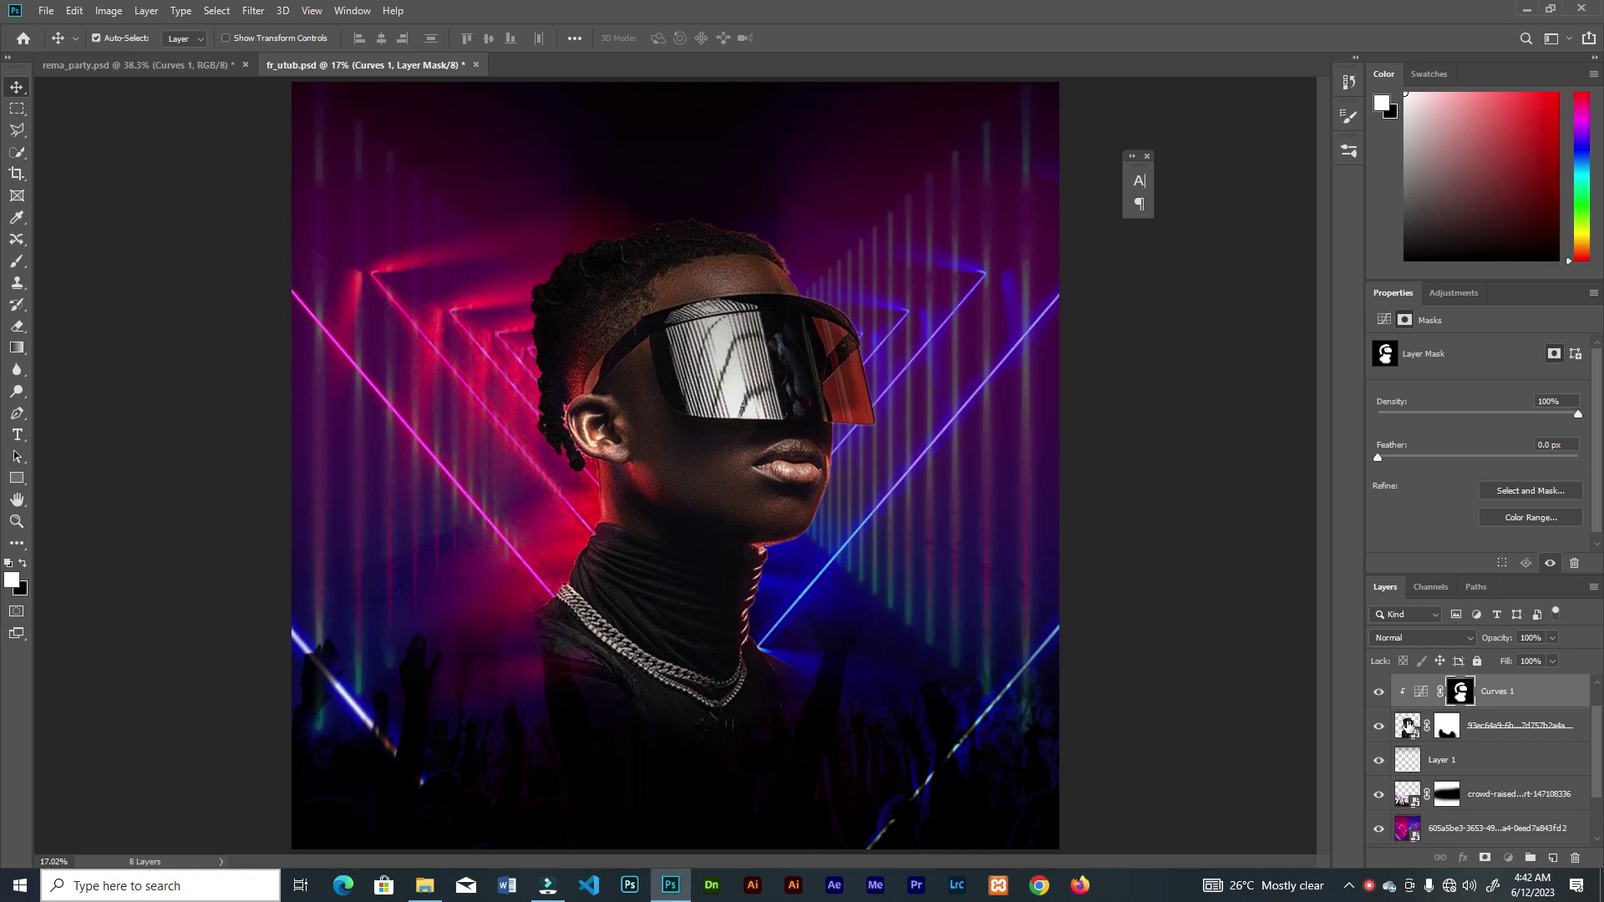
click(1408, 726)
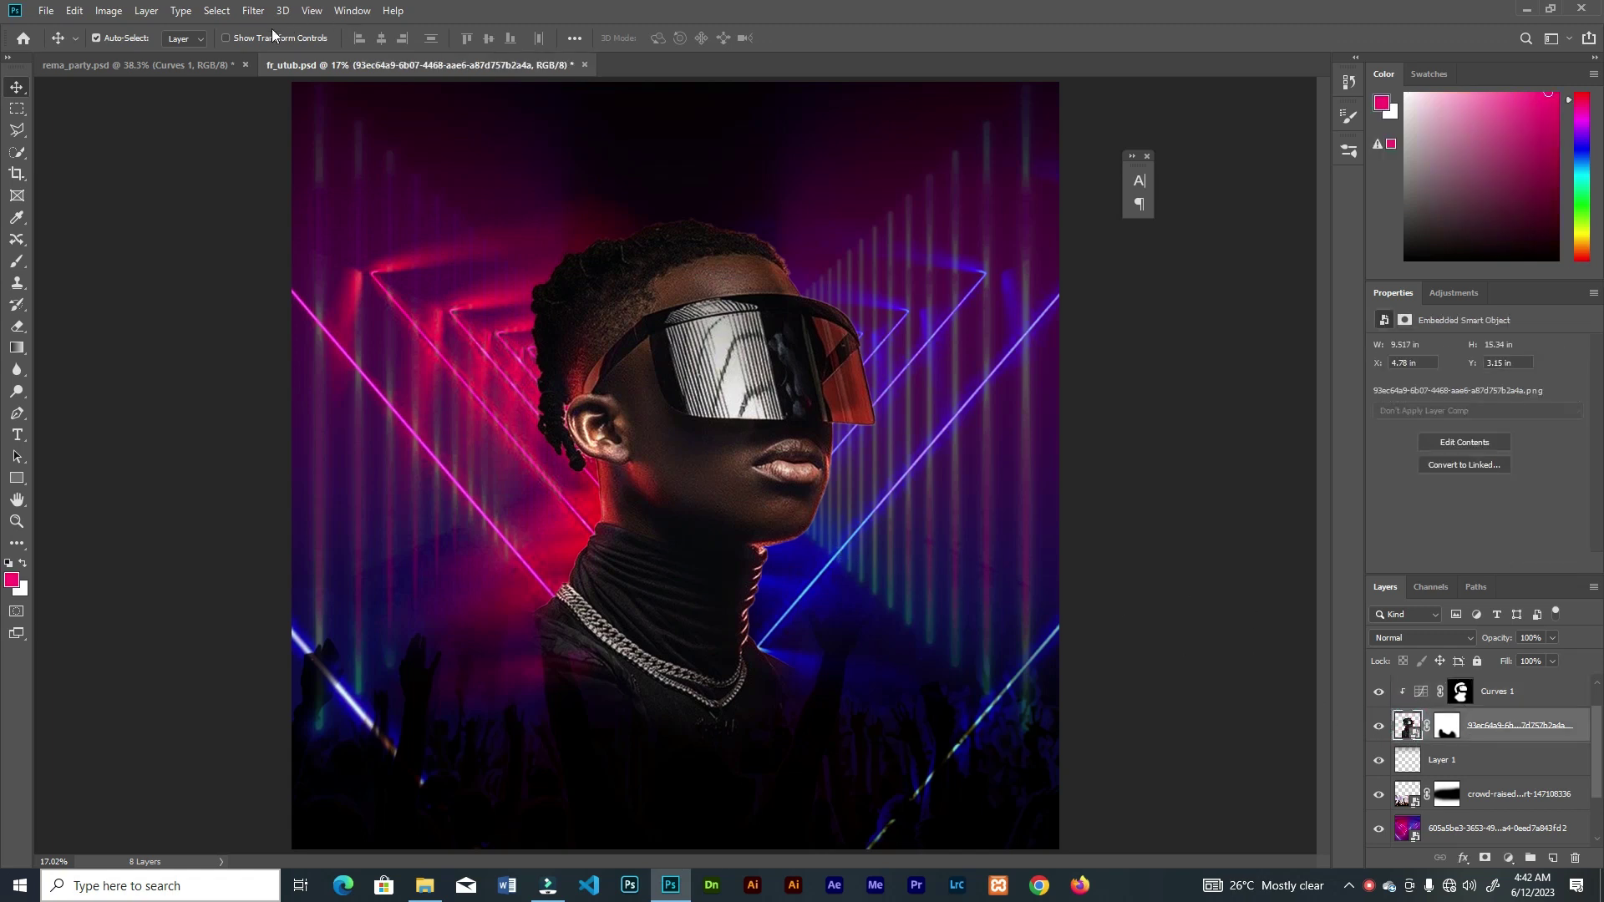
click(253, 11)
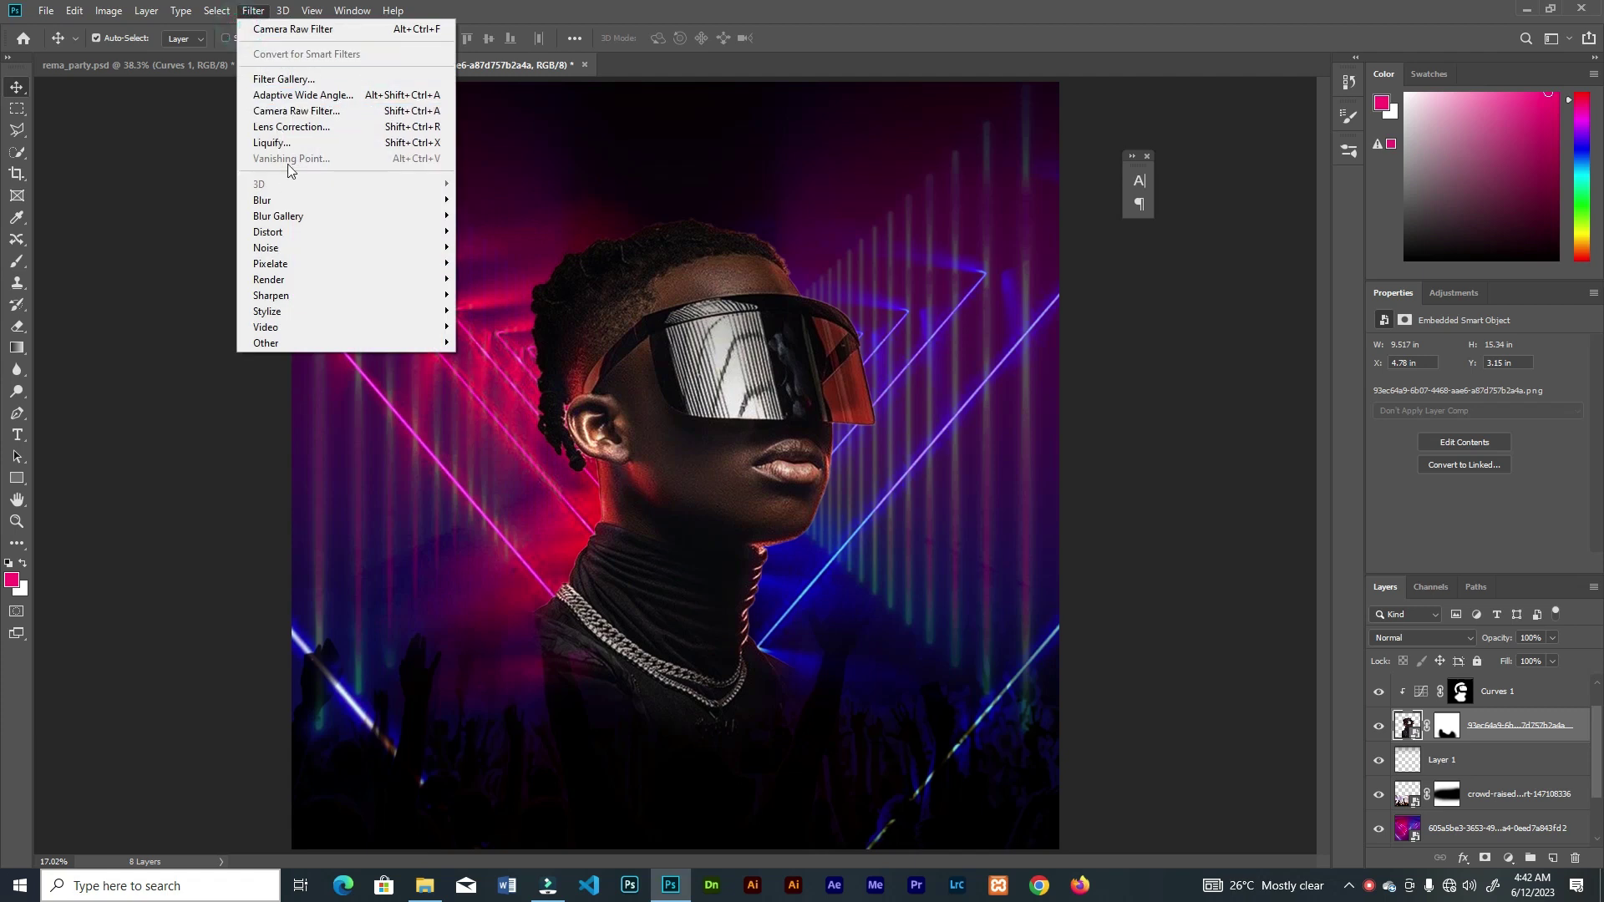
click(297, 113)
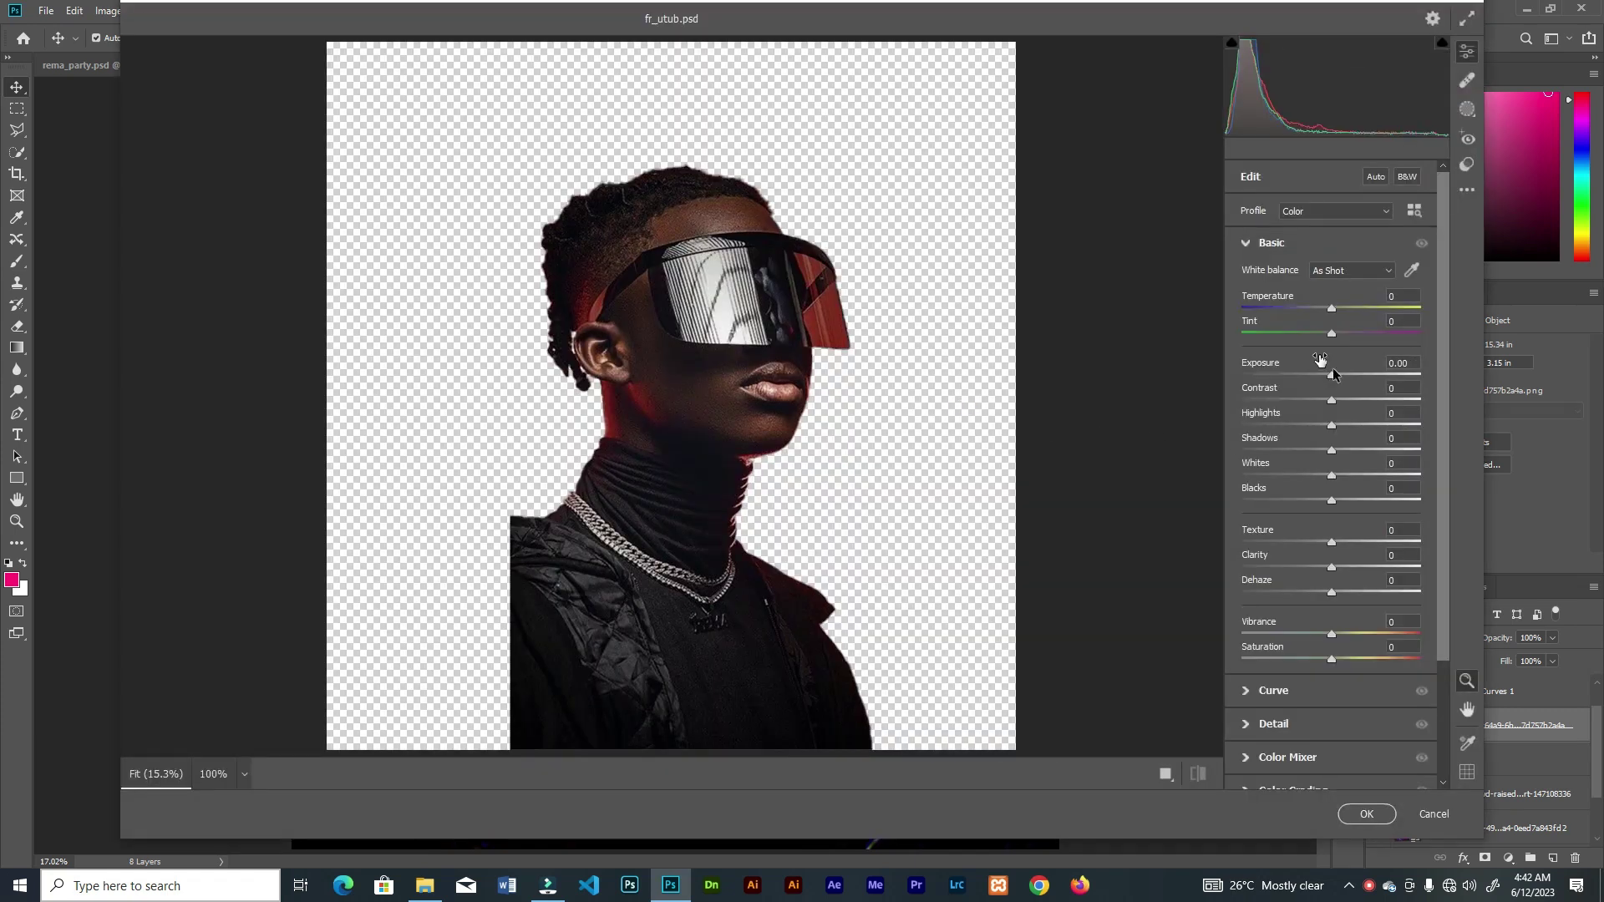
drag(1332, 379, 1346, 383)
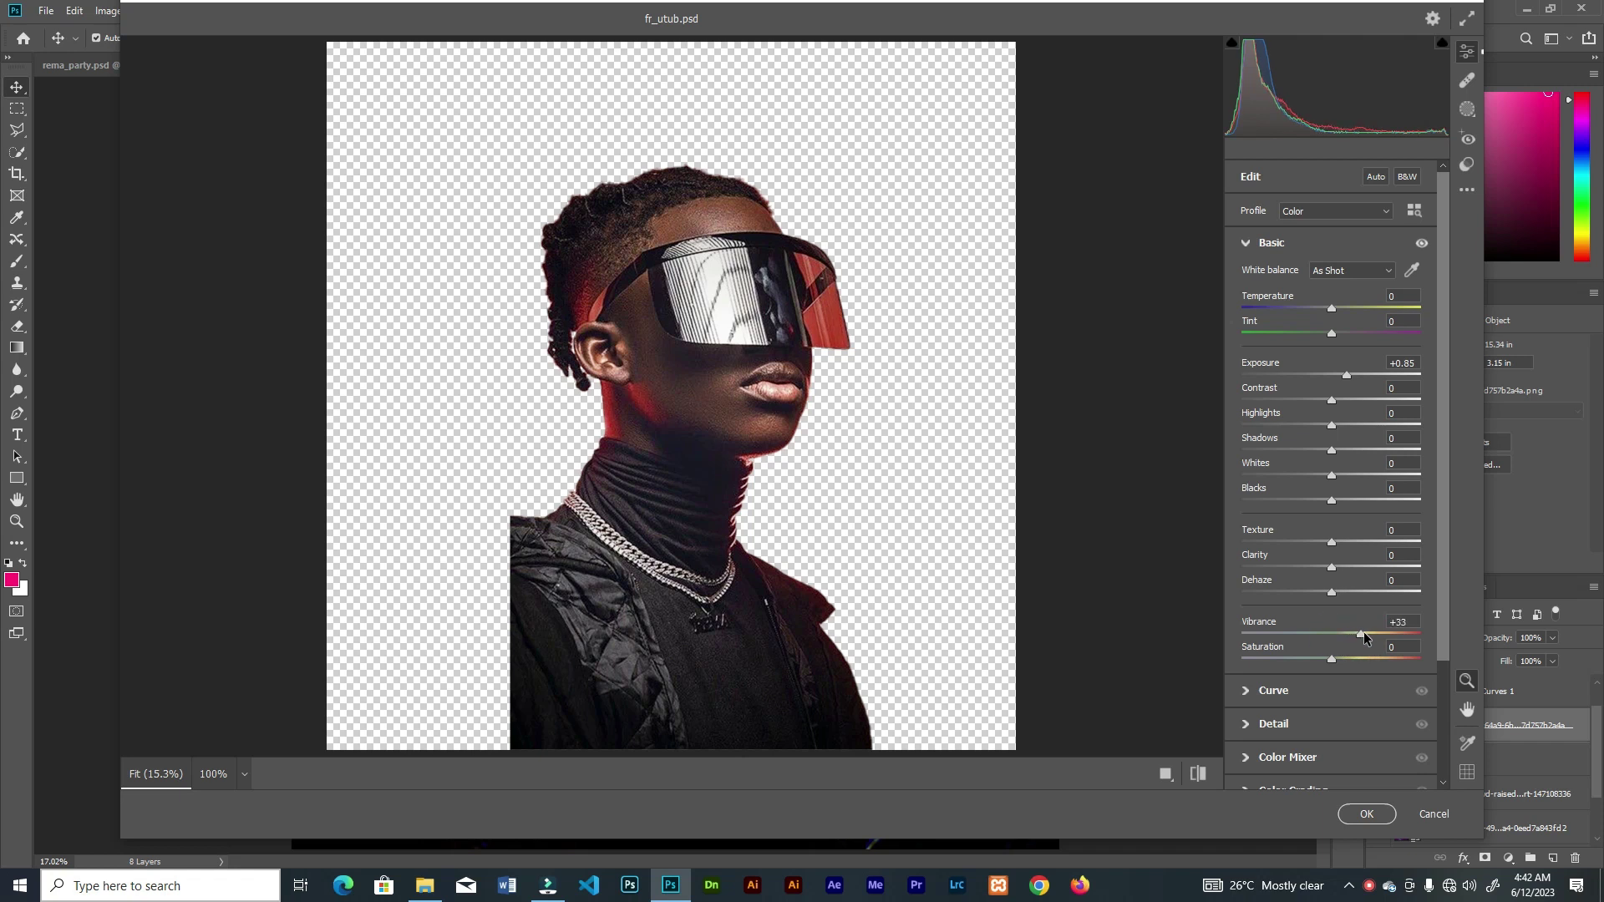
click(1367, 814)
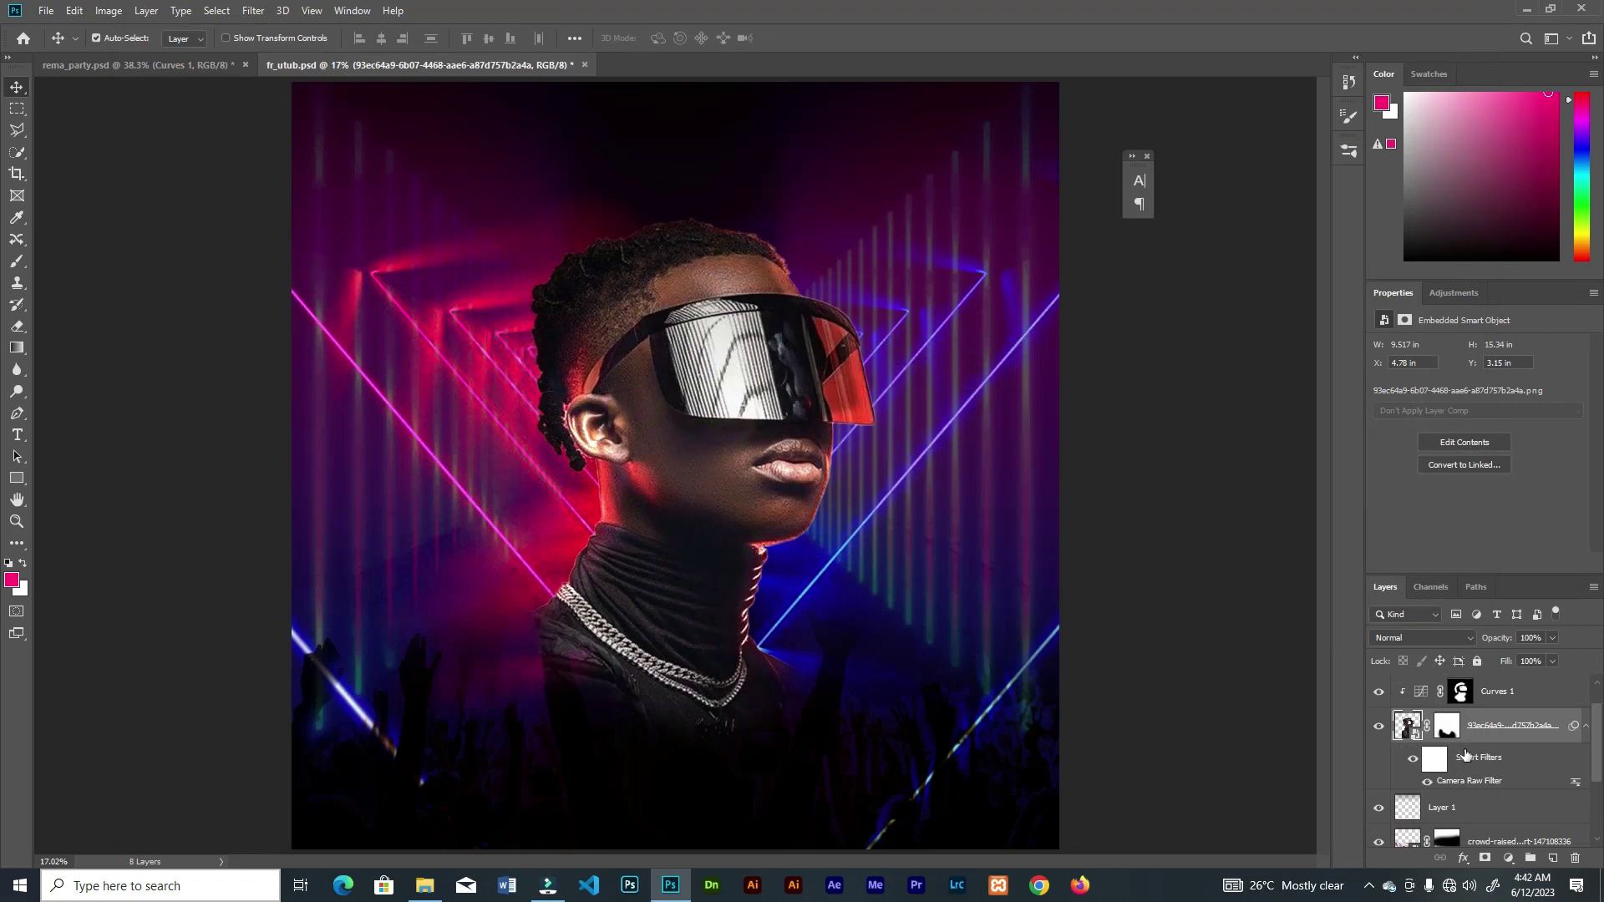
drag(1597, 740, 1597, 723)
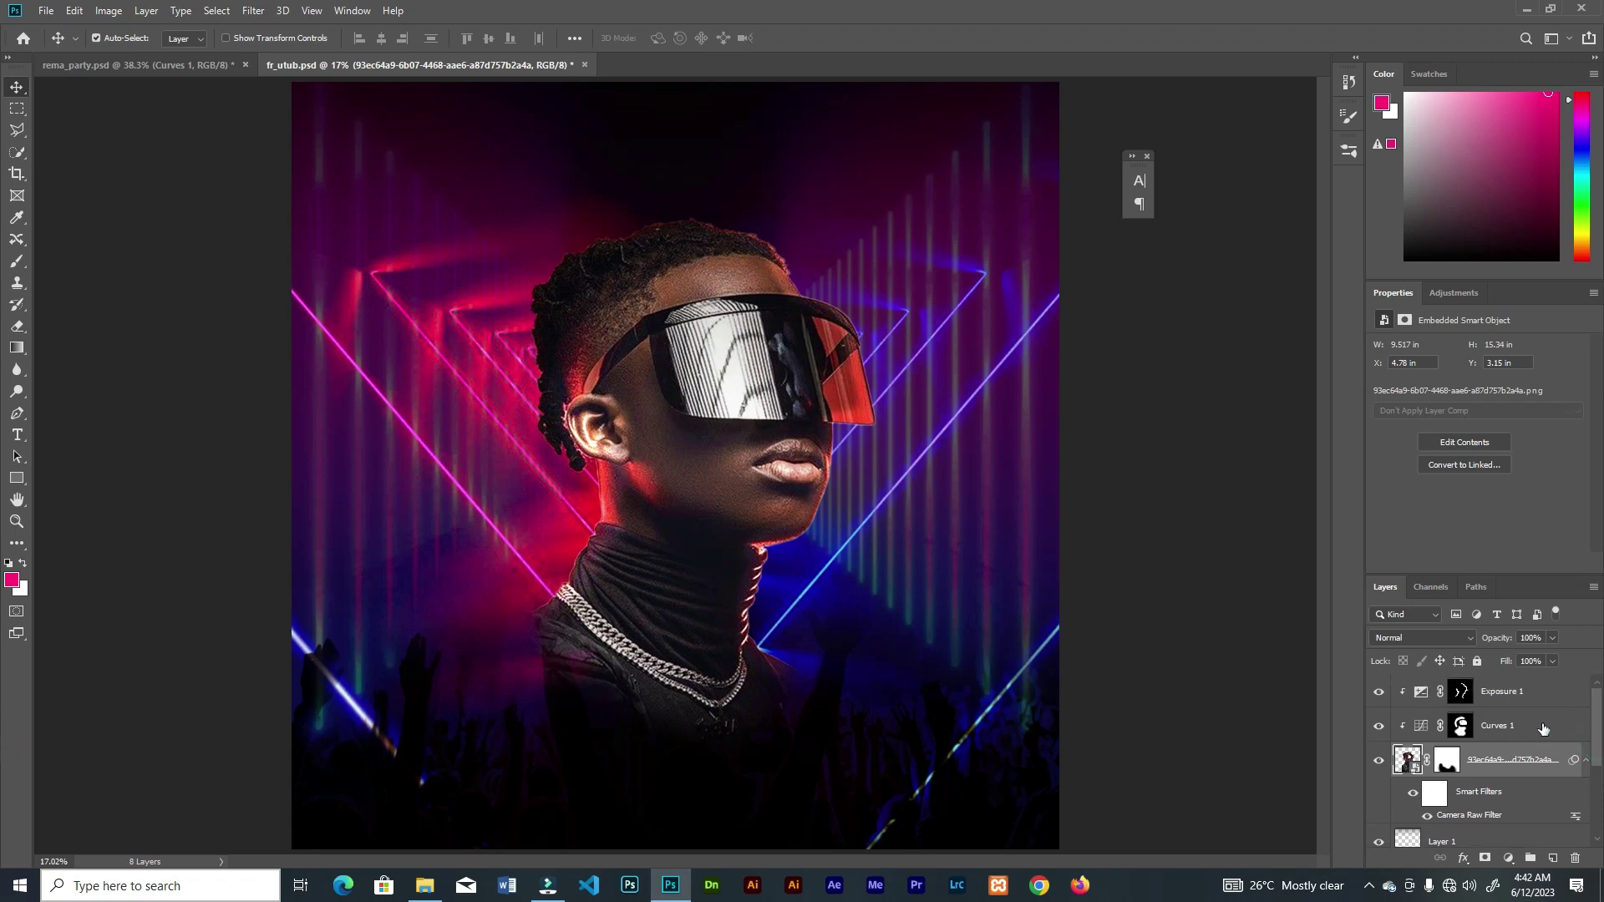
Pull the midtones of the portrait's Curves adjustment further down to darken the masked areas
click(1426, 732)
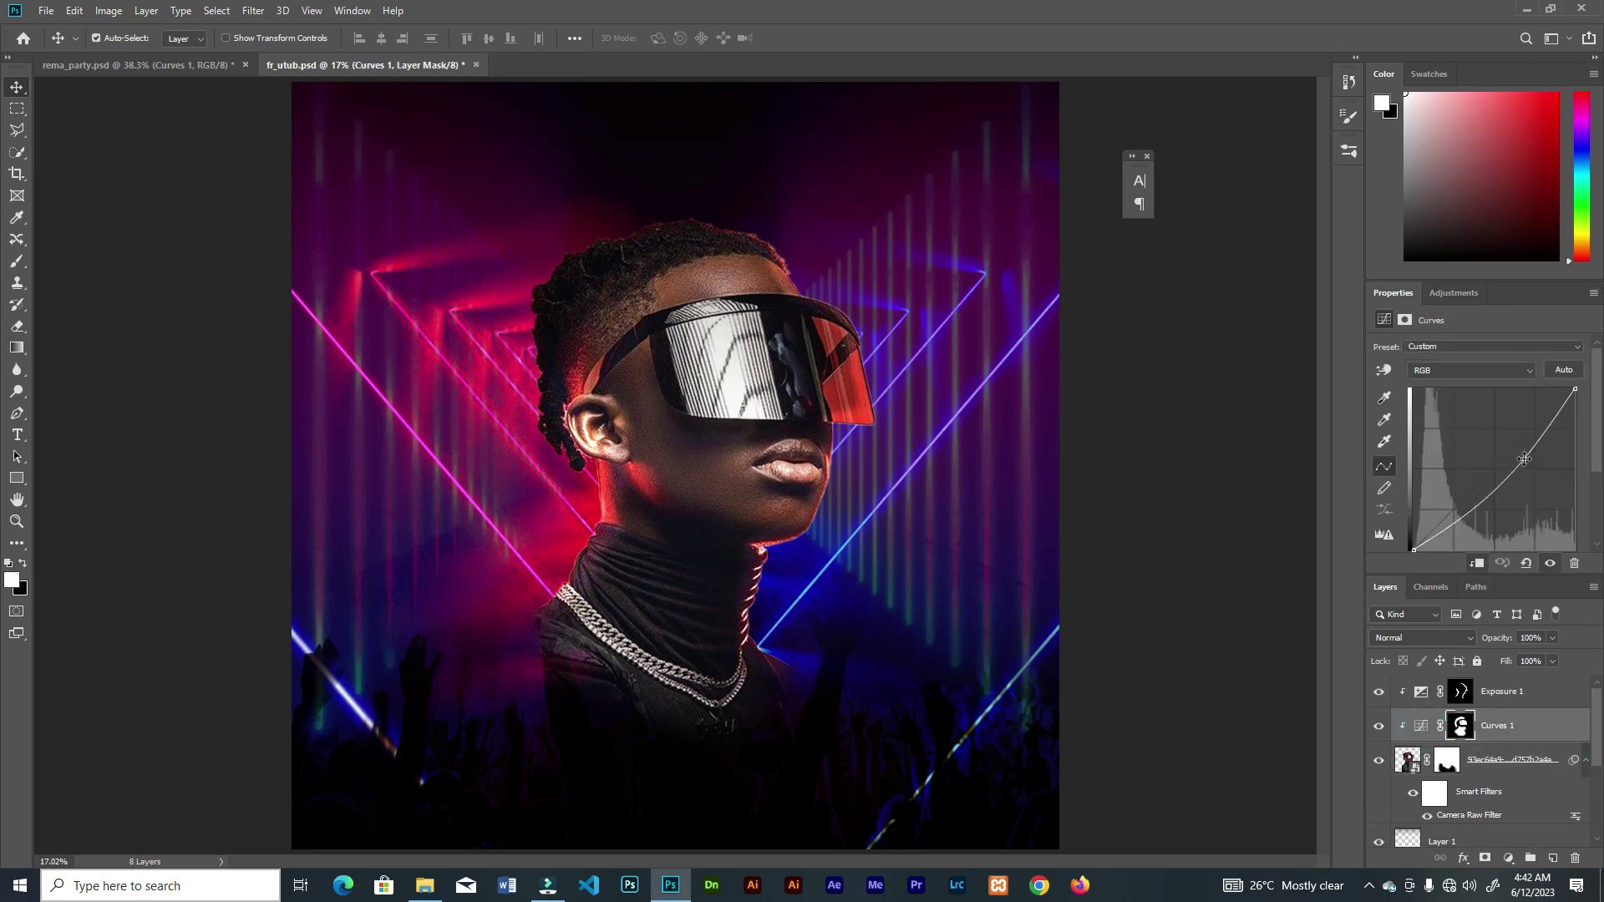
drag(1524, 459, 1524, 475)
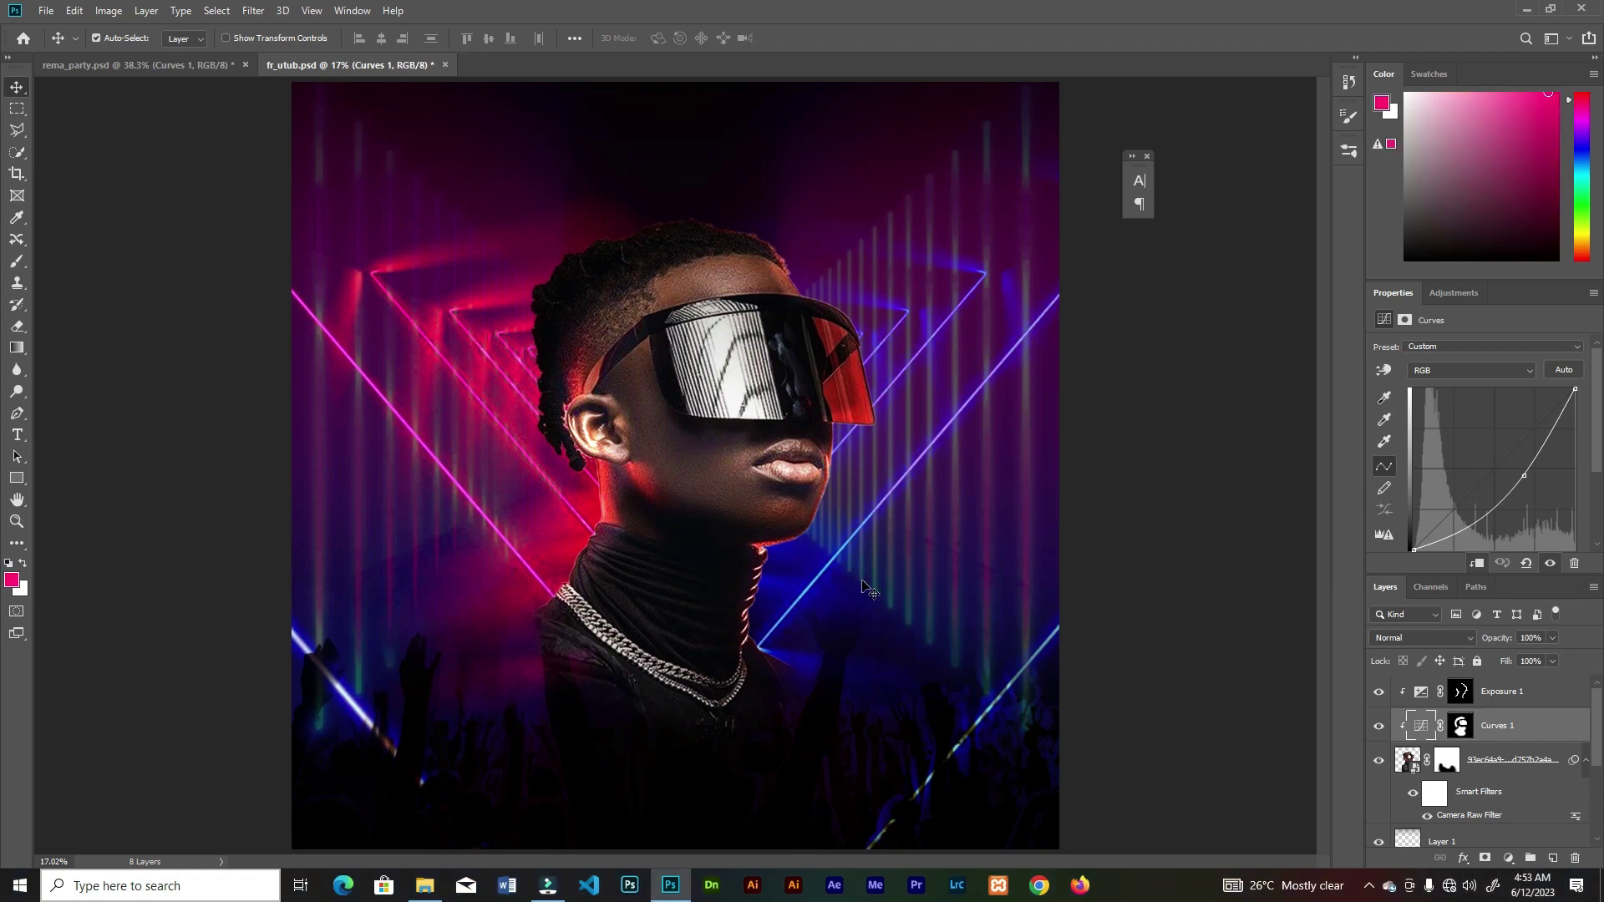
Paint the Curves mask softly with black over the cheek and jaw, using a 175 px brush at 4% flow
click(17, 261)
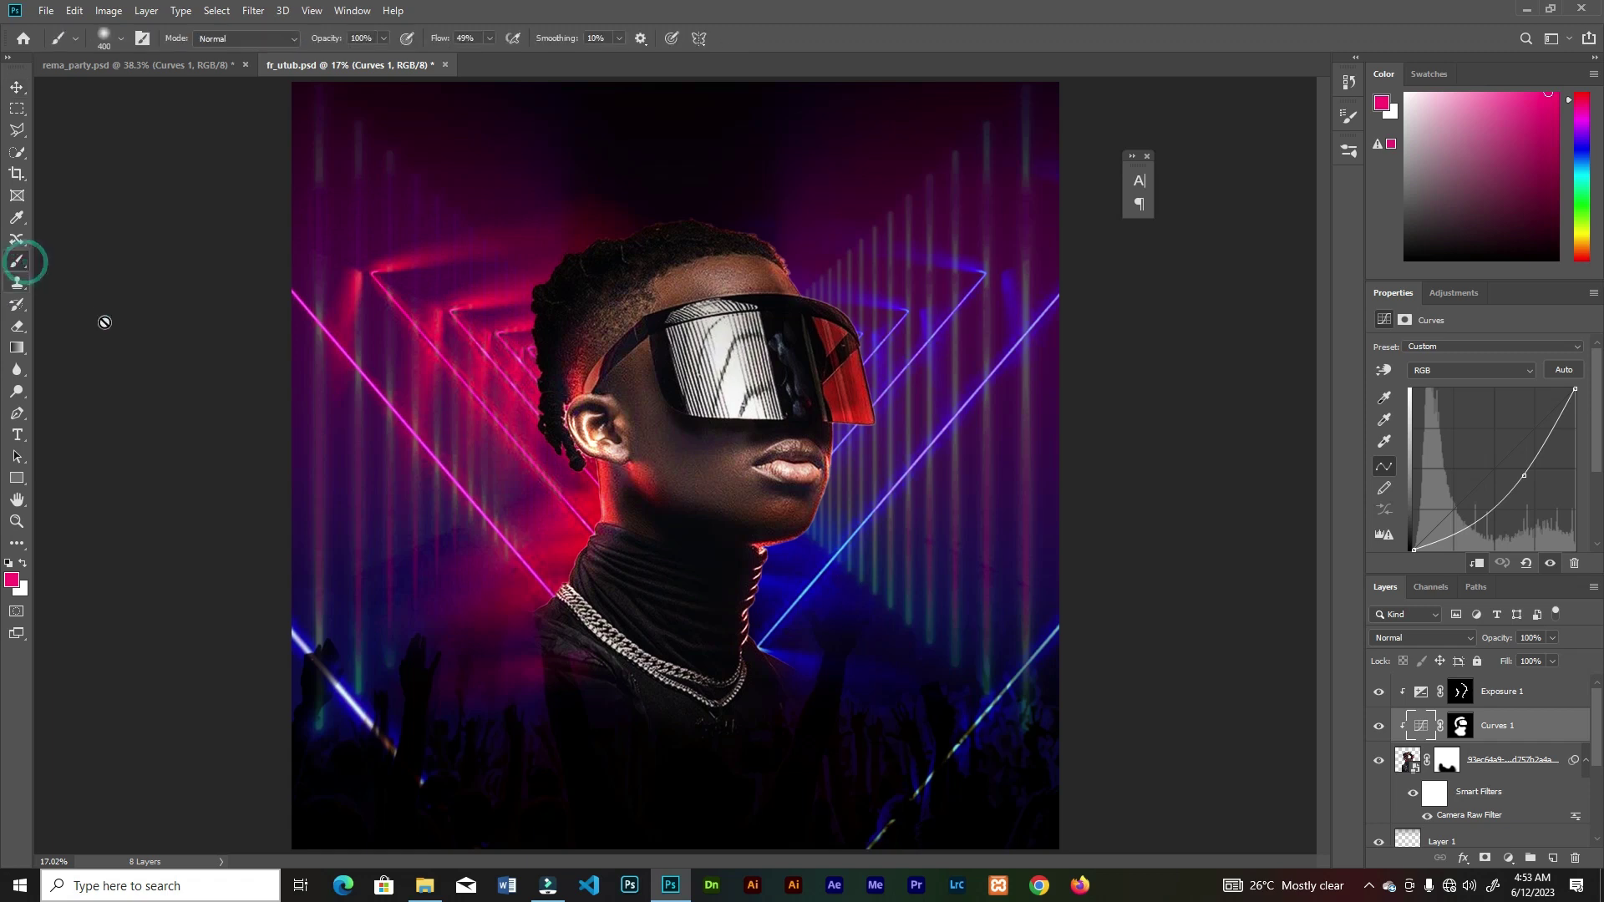
click(1455, 732)
key(d)
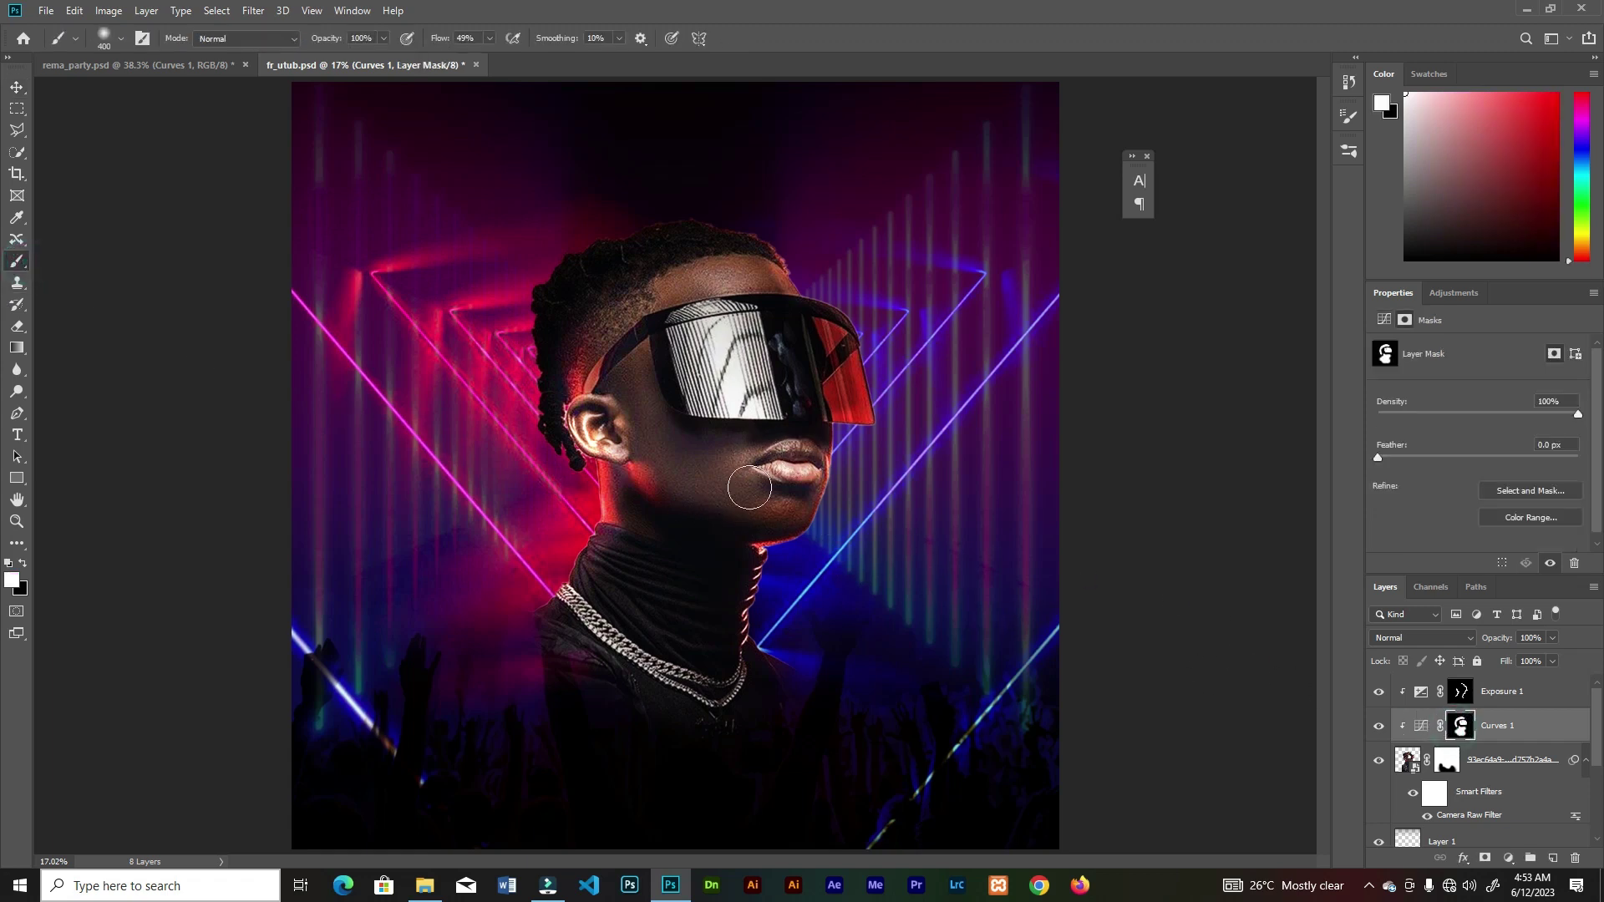
key(ctrl+plus)
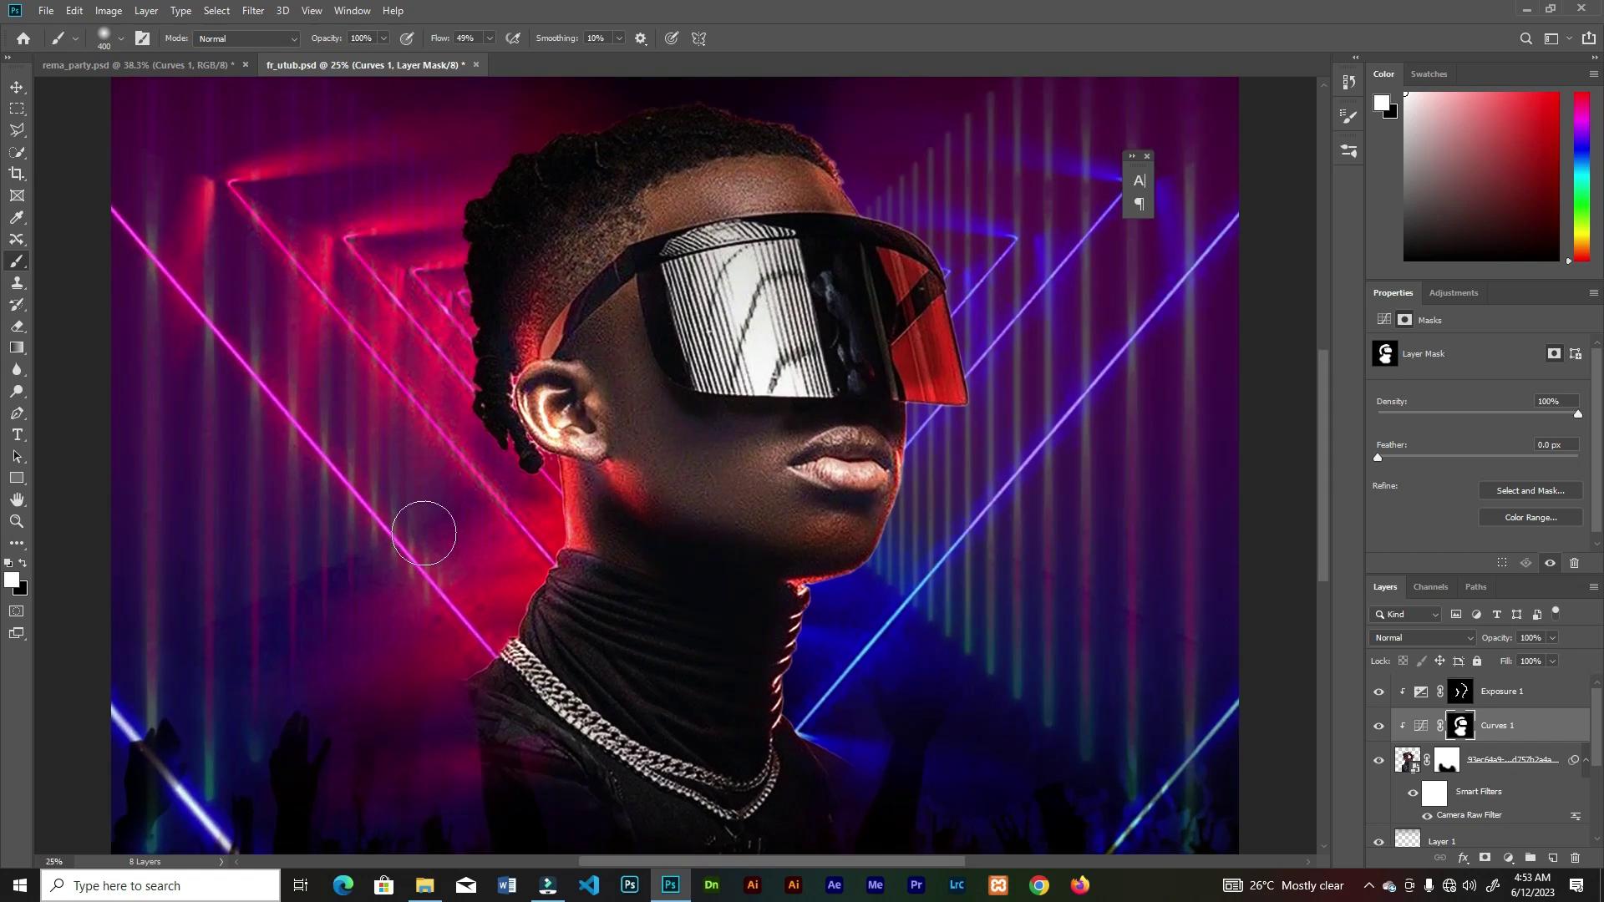
click(24, 564)
key(bracketleft)
key(bracketleft)
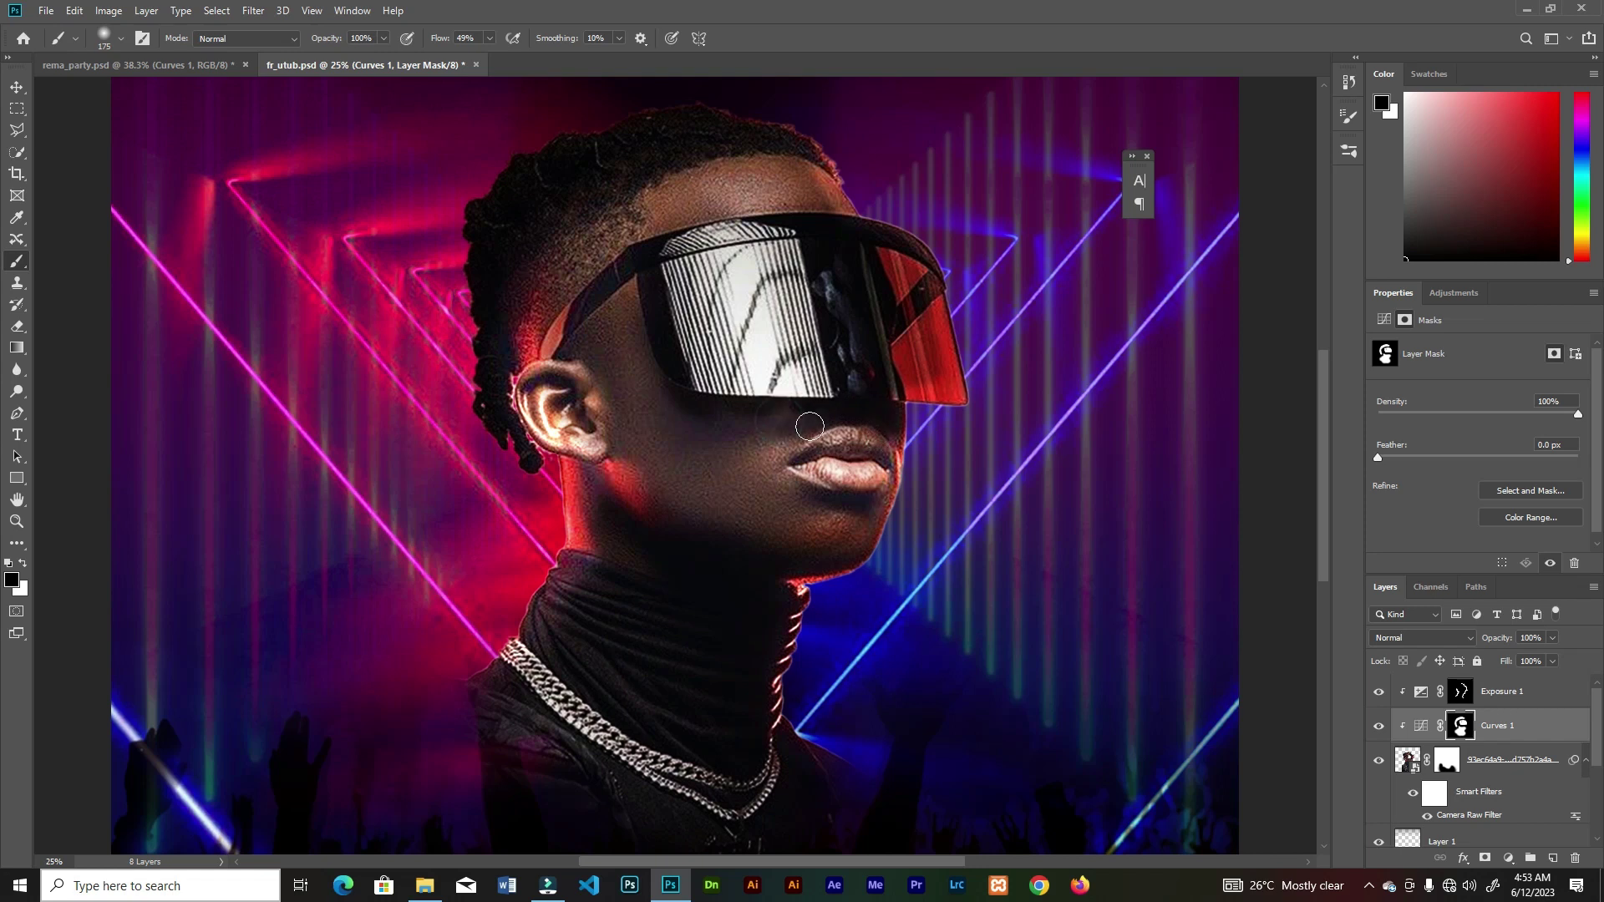
click(490, 39)
drag(487, 57, 457, 58)
click(725, 421)
click(663, 386)
click(490, 38)
drag(457, 57, 452, 57)
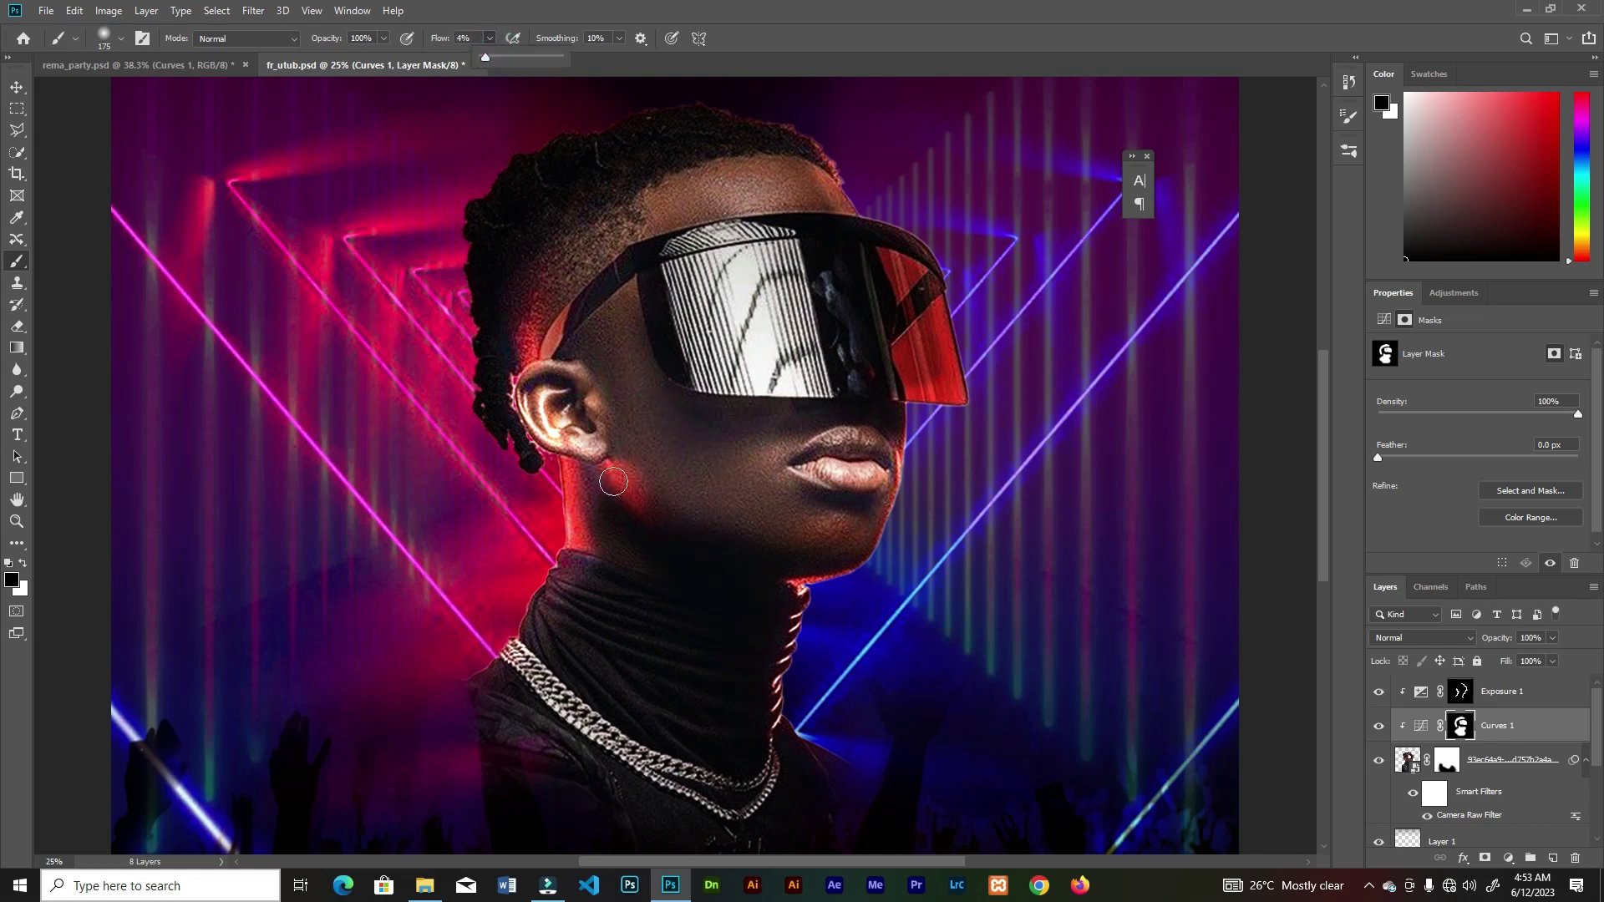
click(728, 519)
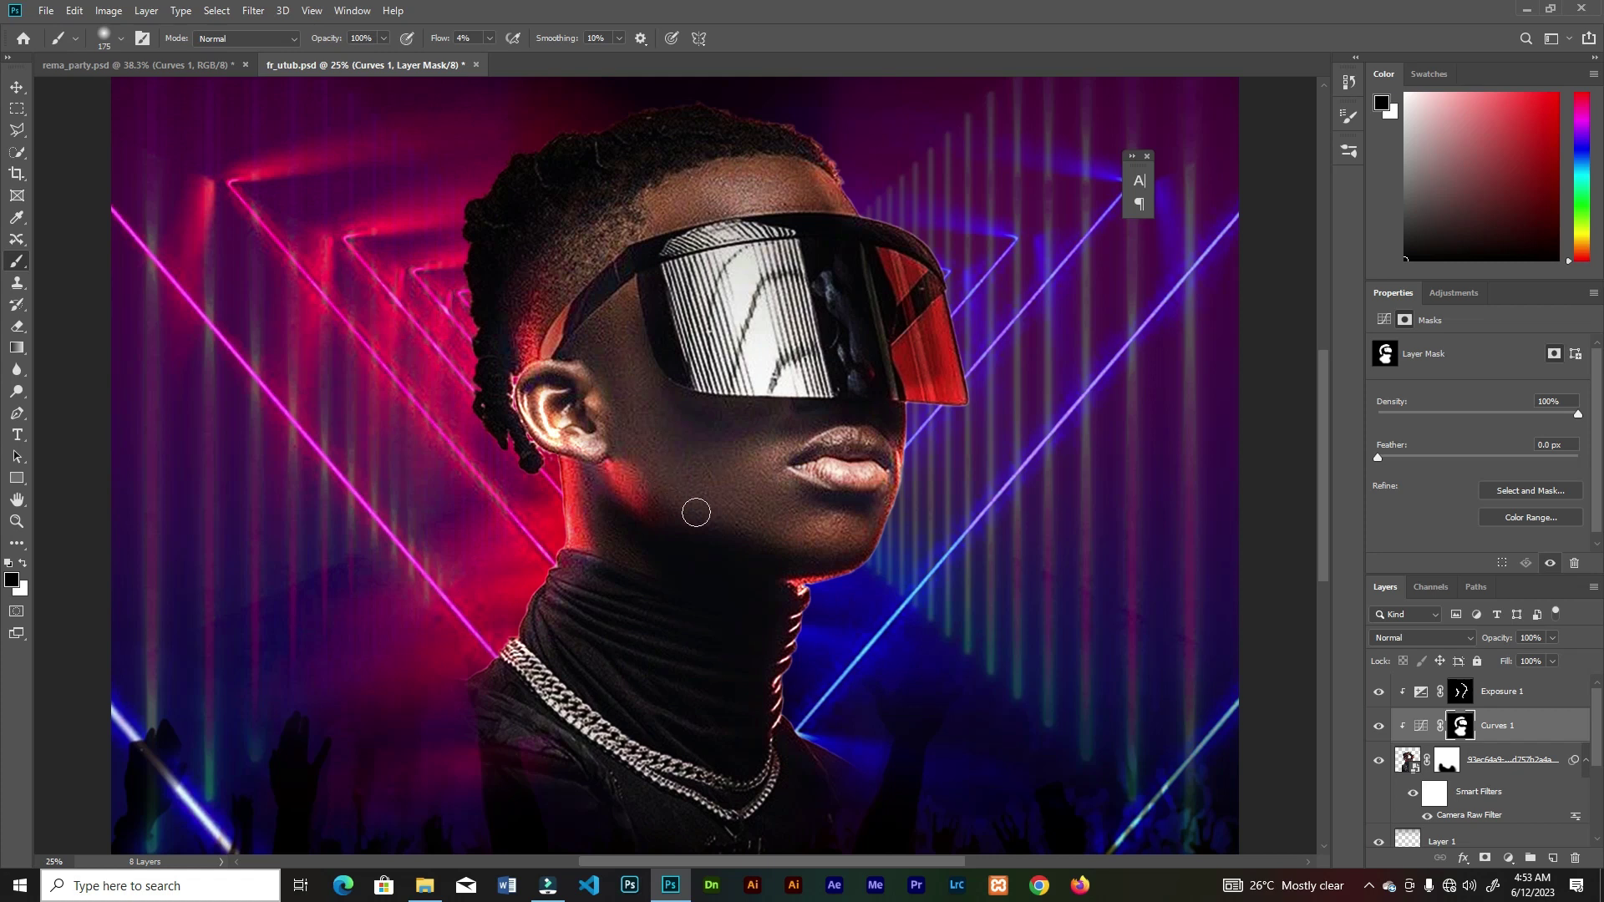
mouse_move(719, 422)
mouse_down()
mouse_move(734, 448)
mouse_move(691, 502)
mouse_move(738, 536)
mouse_move(809, 544)
mouse_move(623, 466)
mouse_move(644, 509)
mouse_up()
key(ctrl+0)
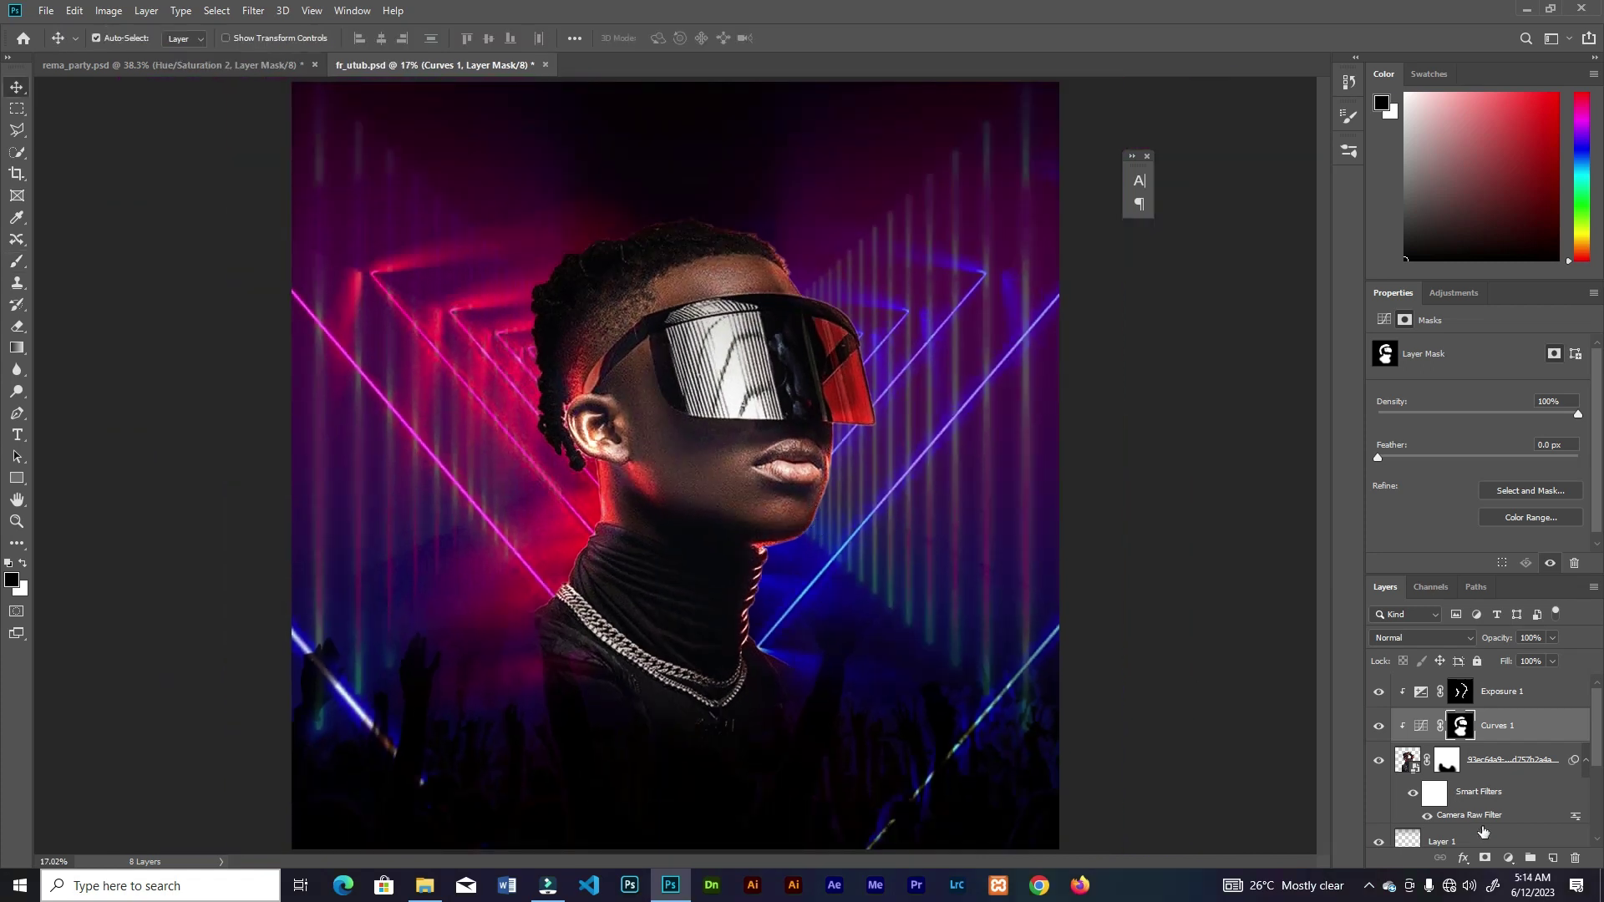
Add a Hue/Saturation adjustment clipped to the portrait with hue -25 and saturation +25, and invert its mask
click(1541, 697)
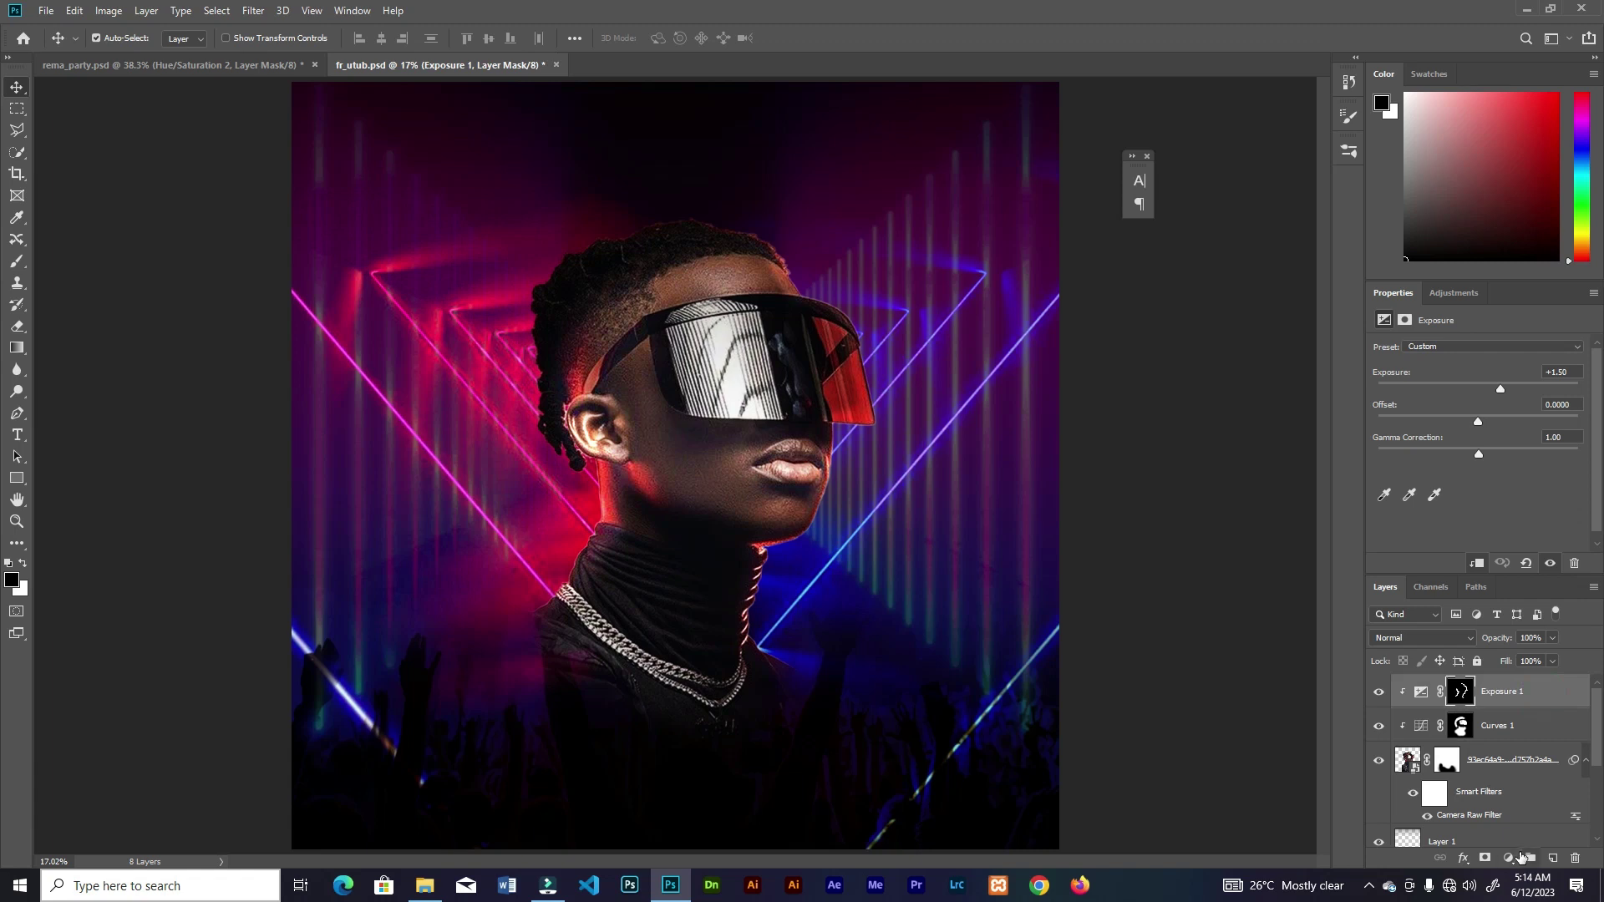
click(1508, 857)
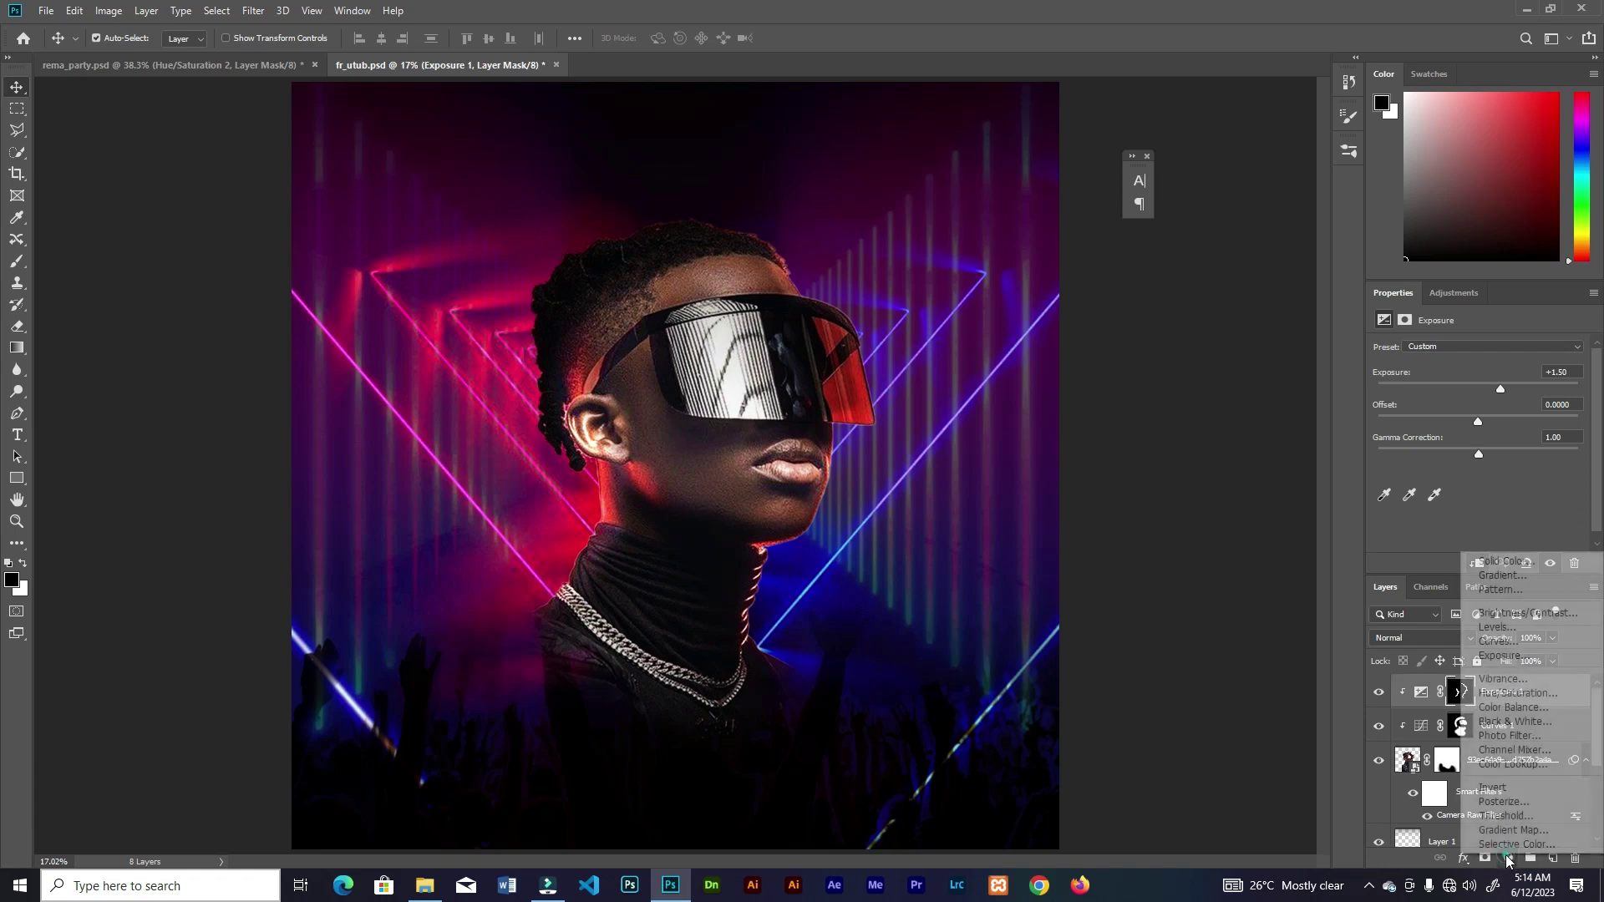
click(1510, 694)
click(1478, 564)
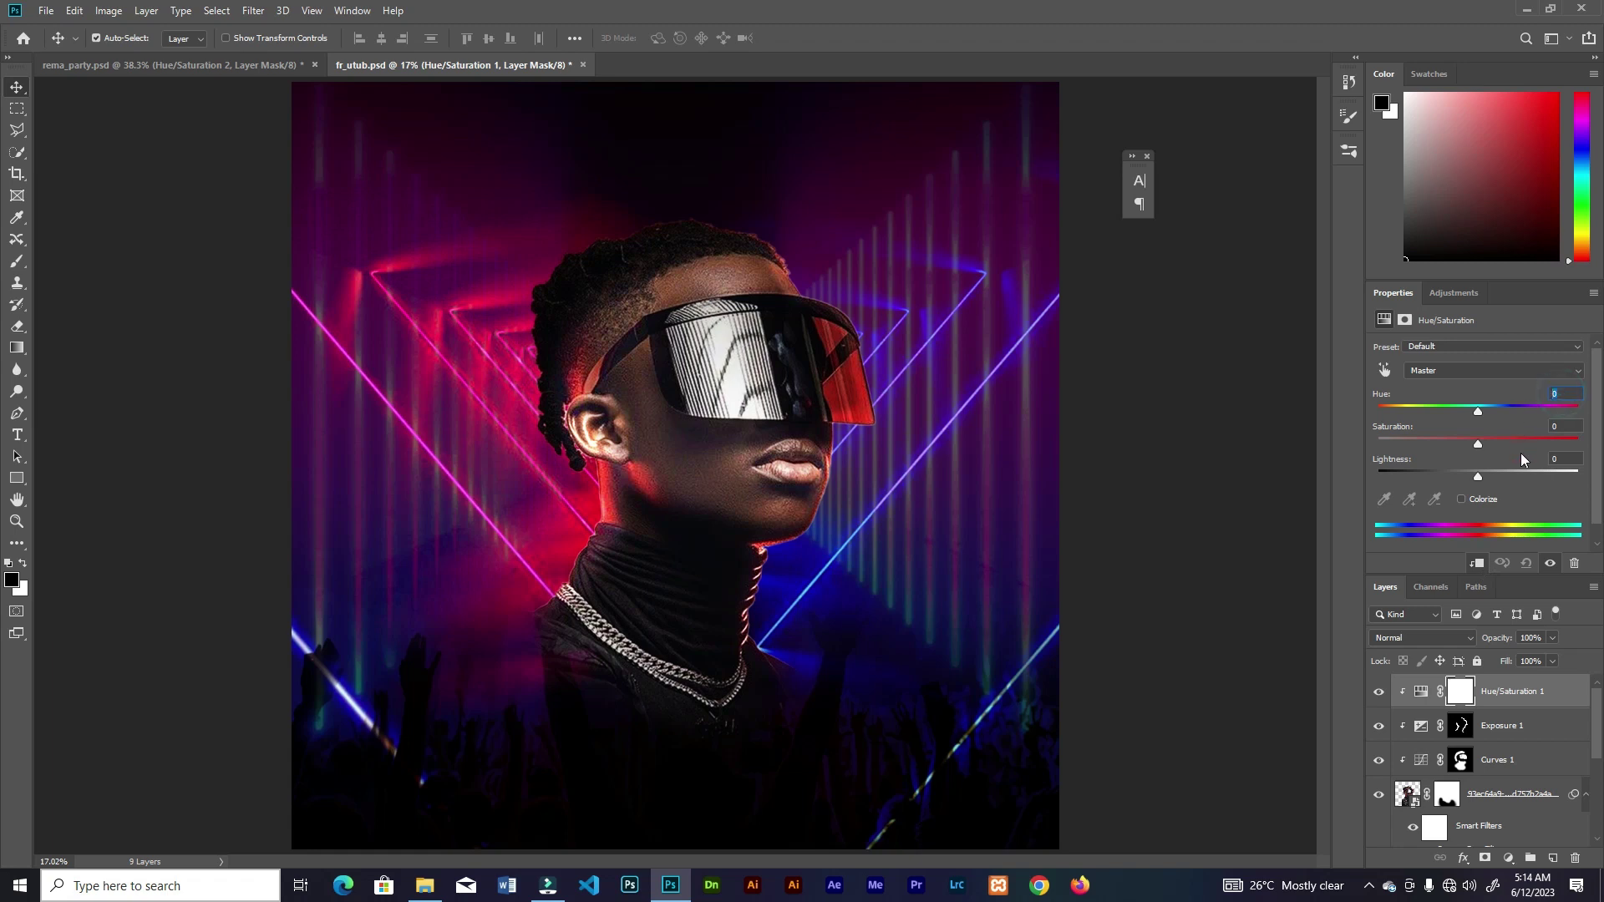
text(-14)
key(Return)
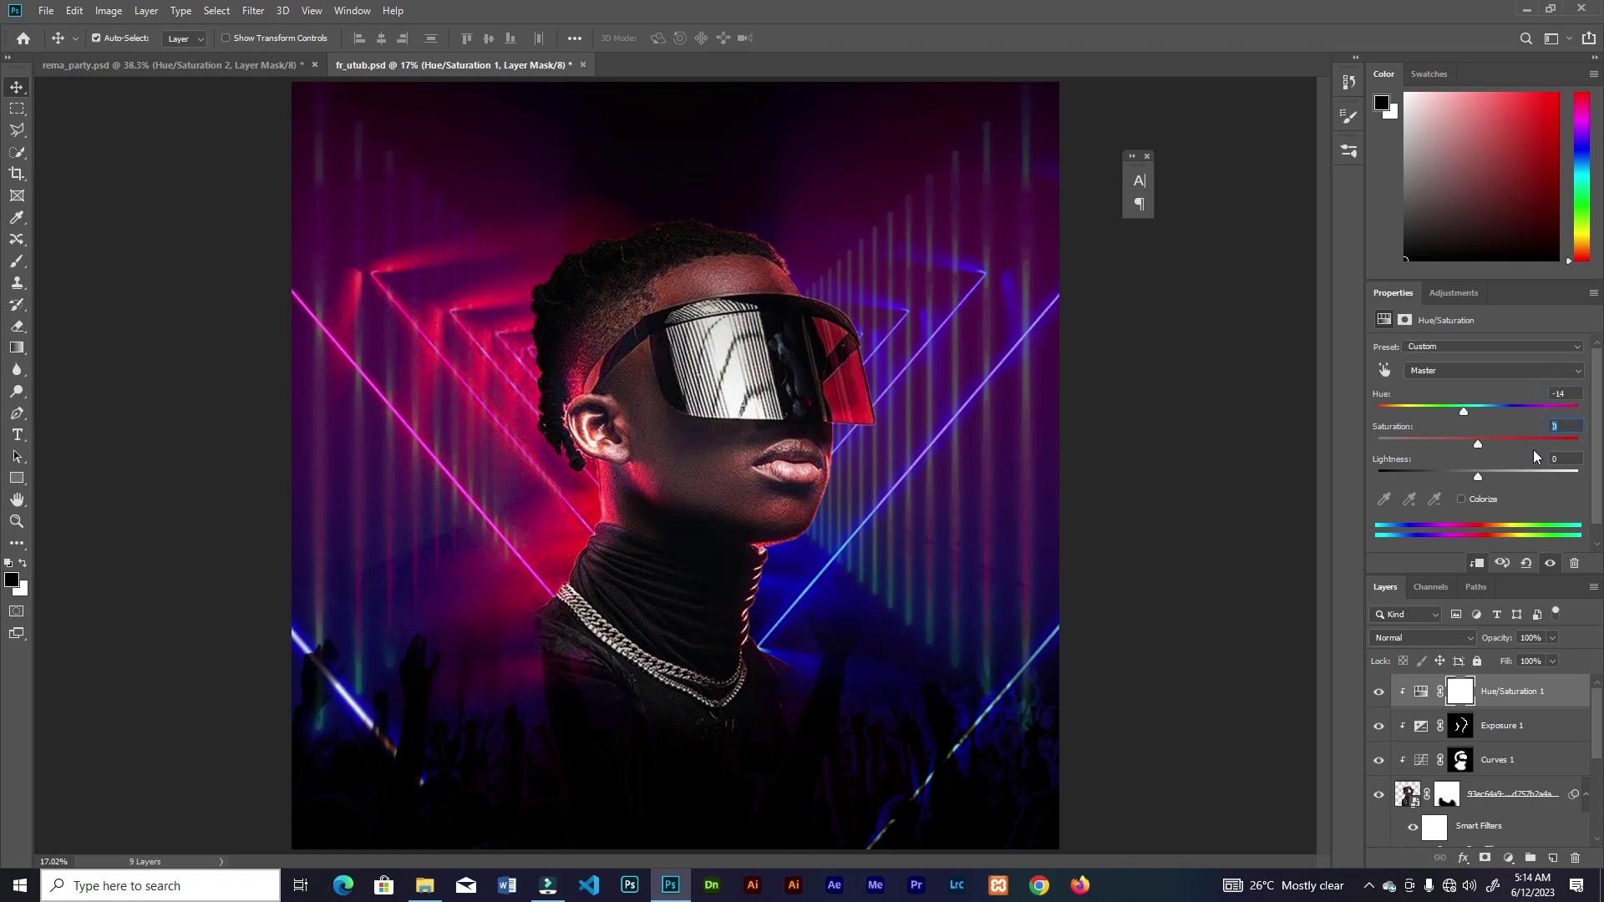
text(22)
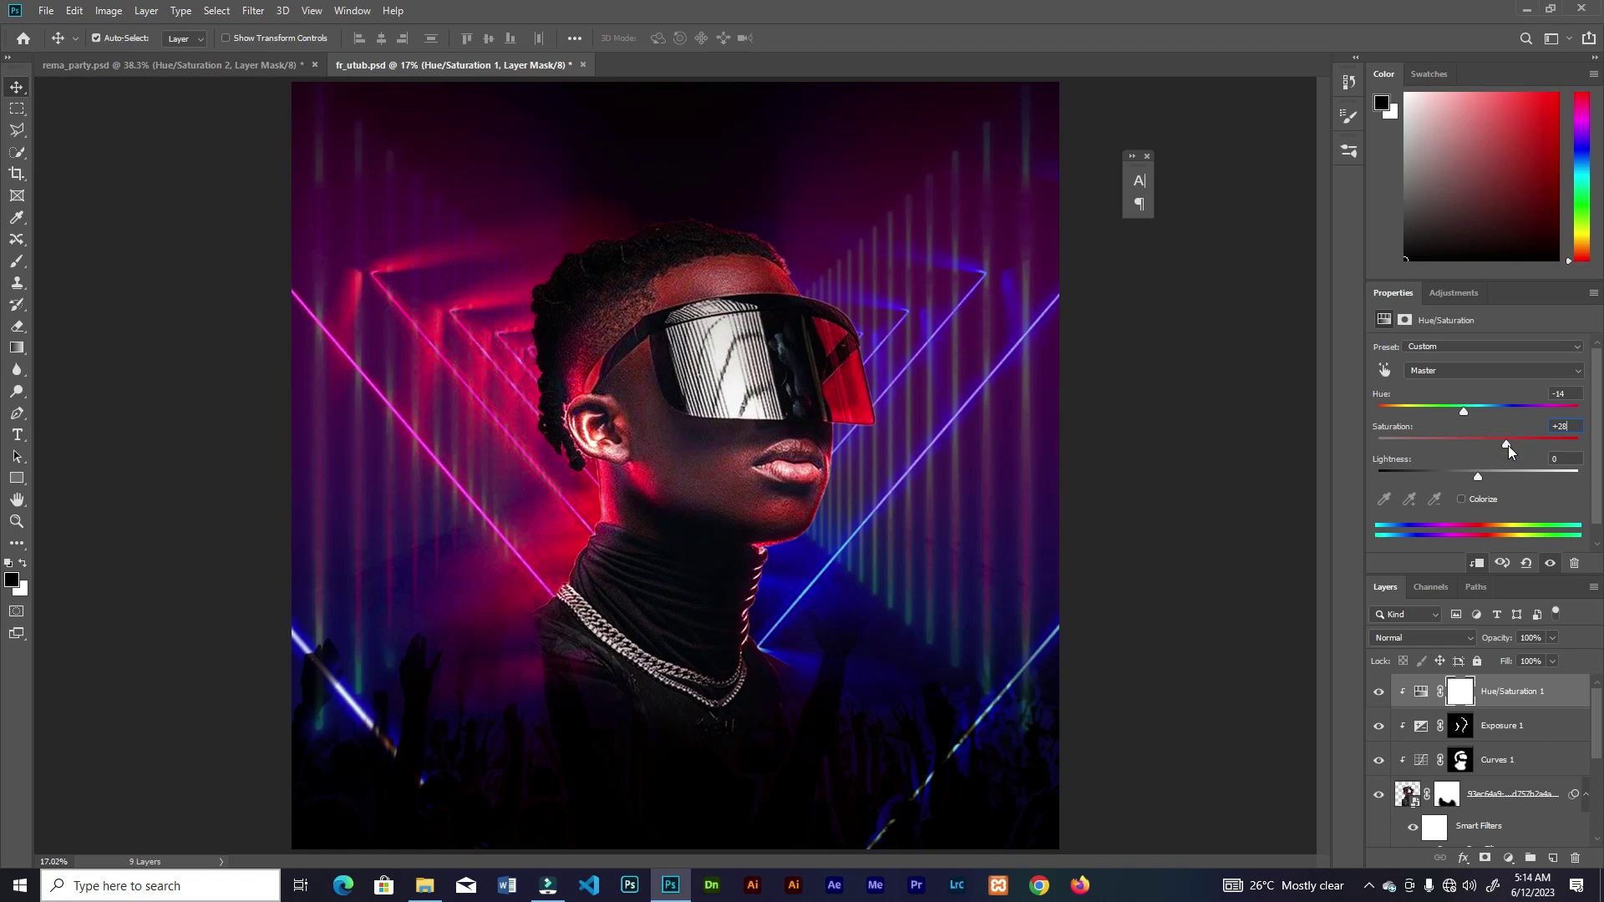
drag(1507, 444, 1452, 414)
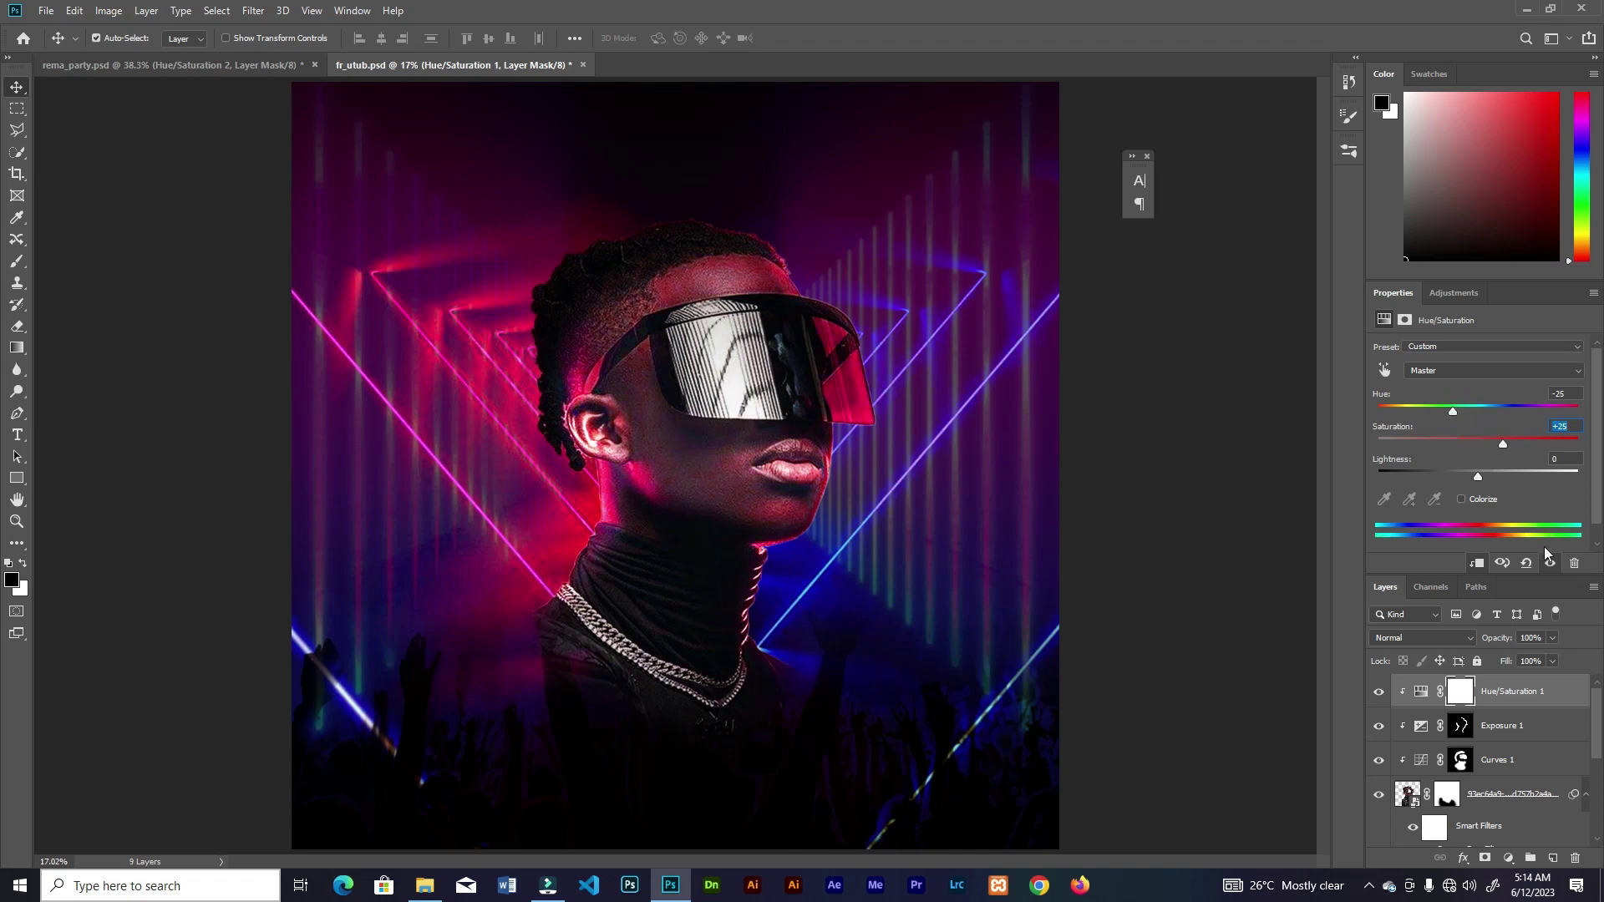
key(ctrl+i)
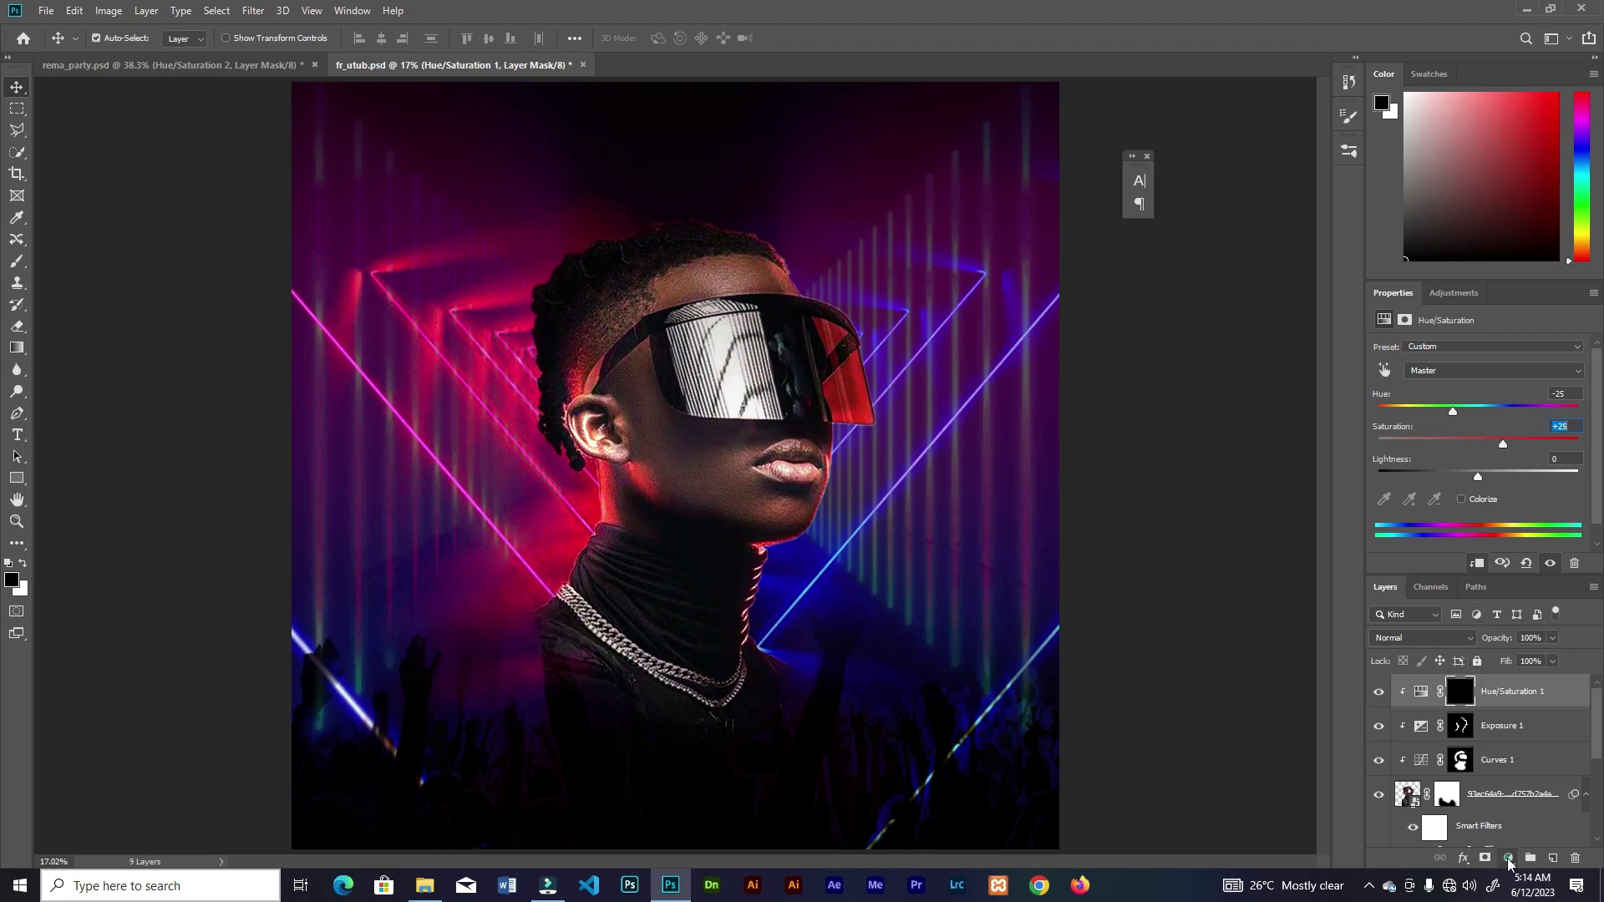
Add a second Hue/Saturation adjustment with hue -147 and saturation +22, and invert its mask
click(1509, 859)
click(1514, 698)
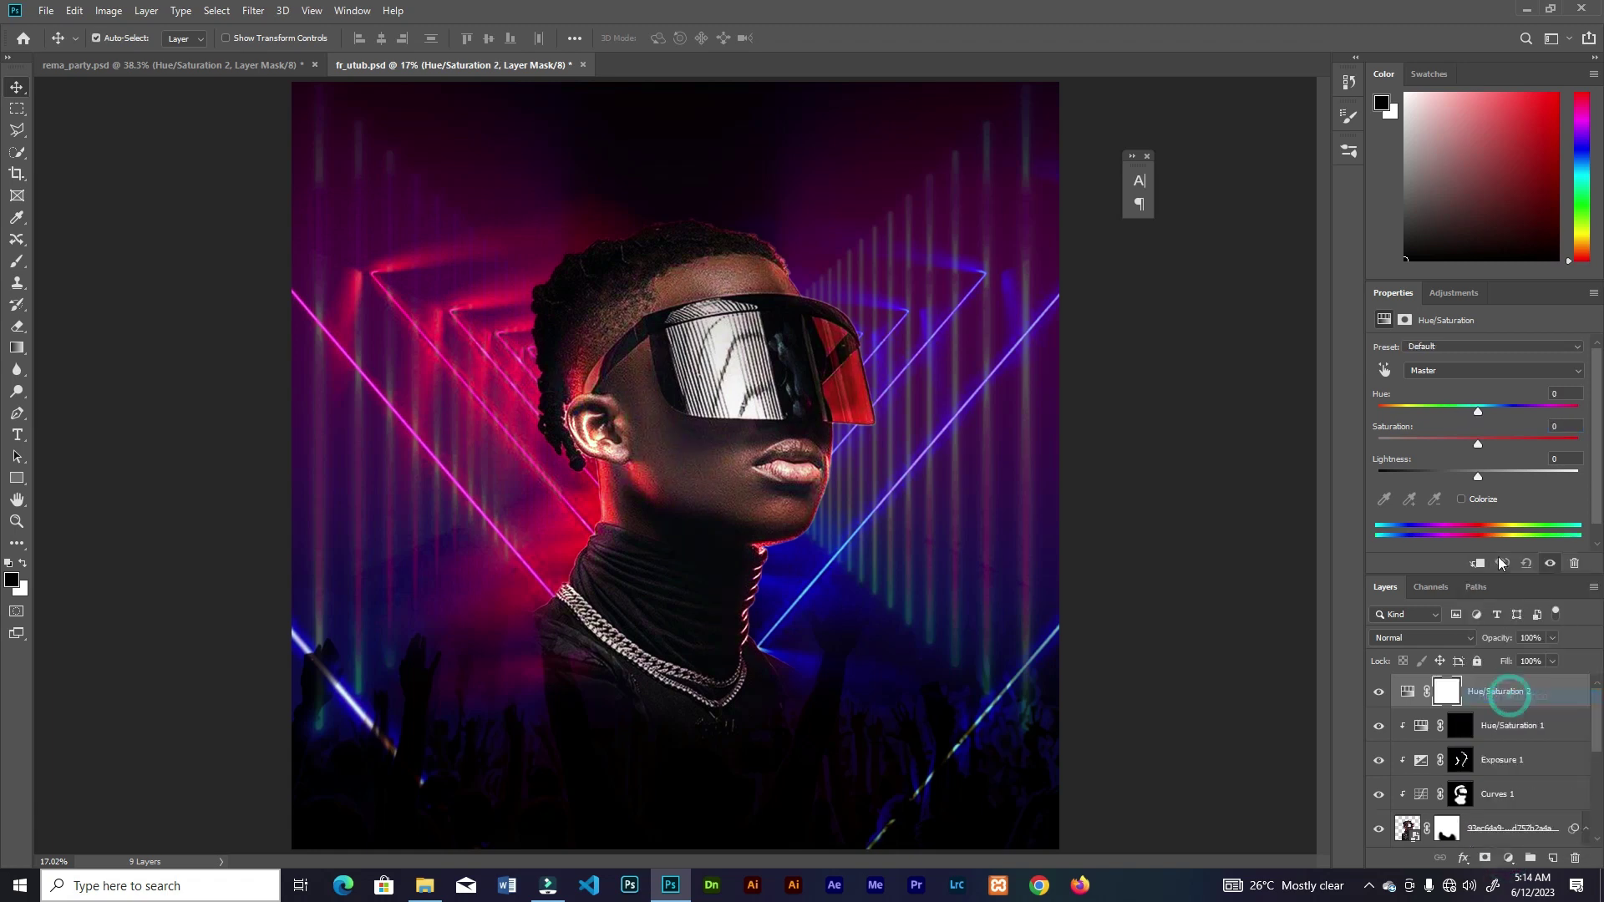
text(-147)
key(Tab)
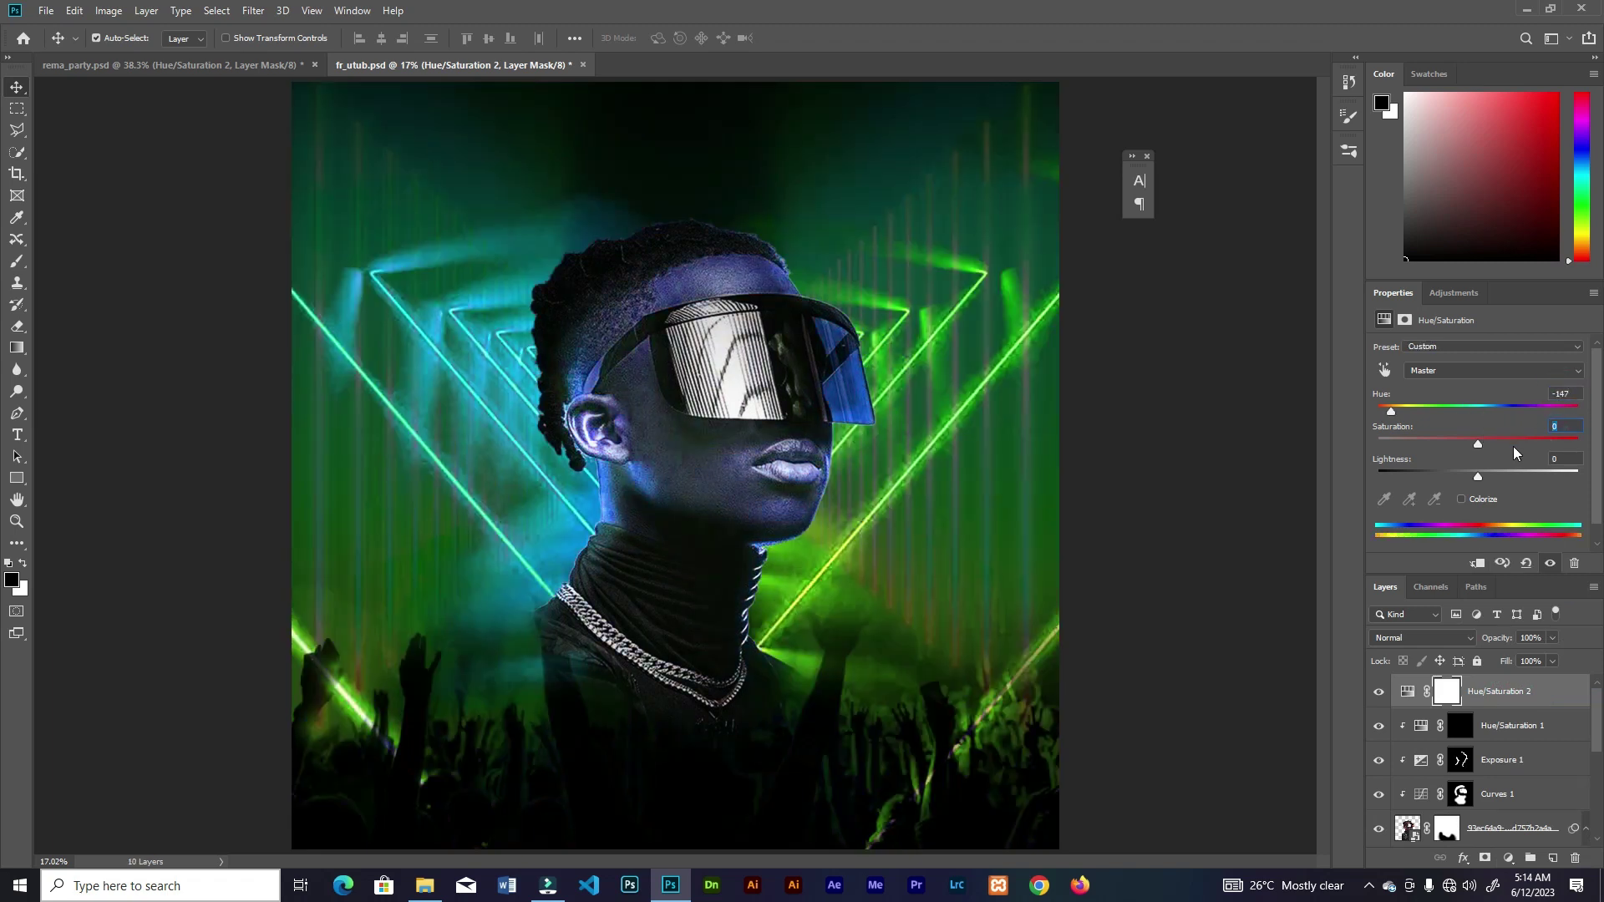
text(22)
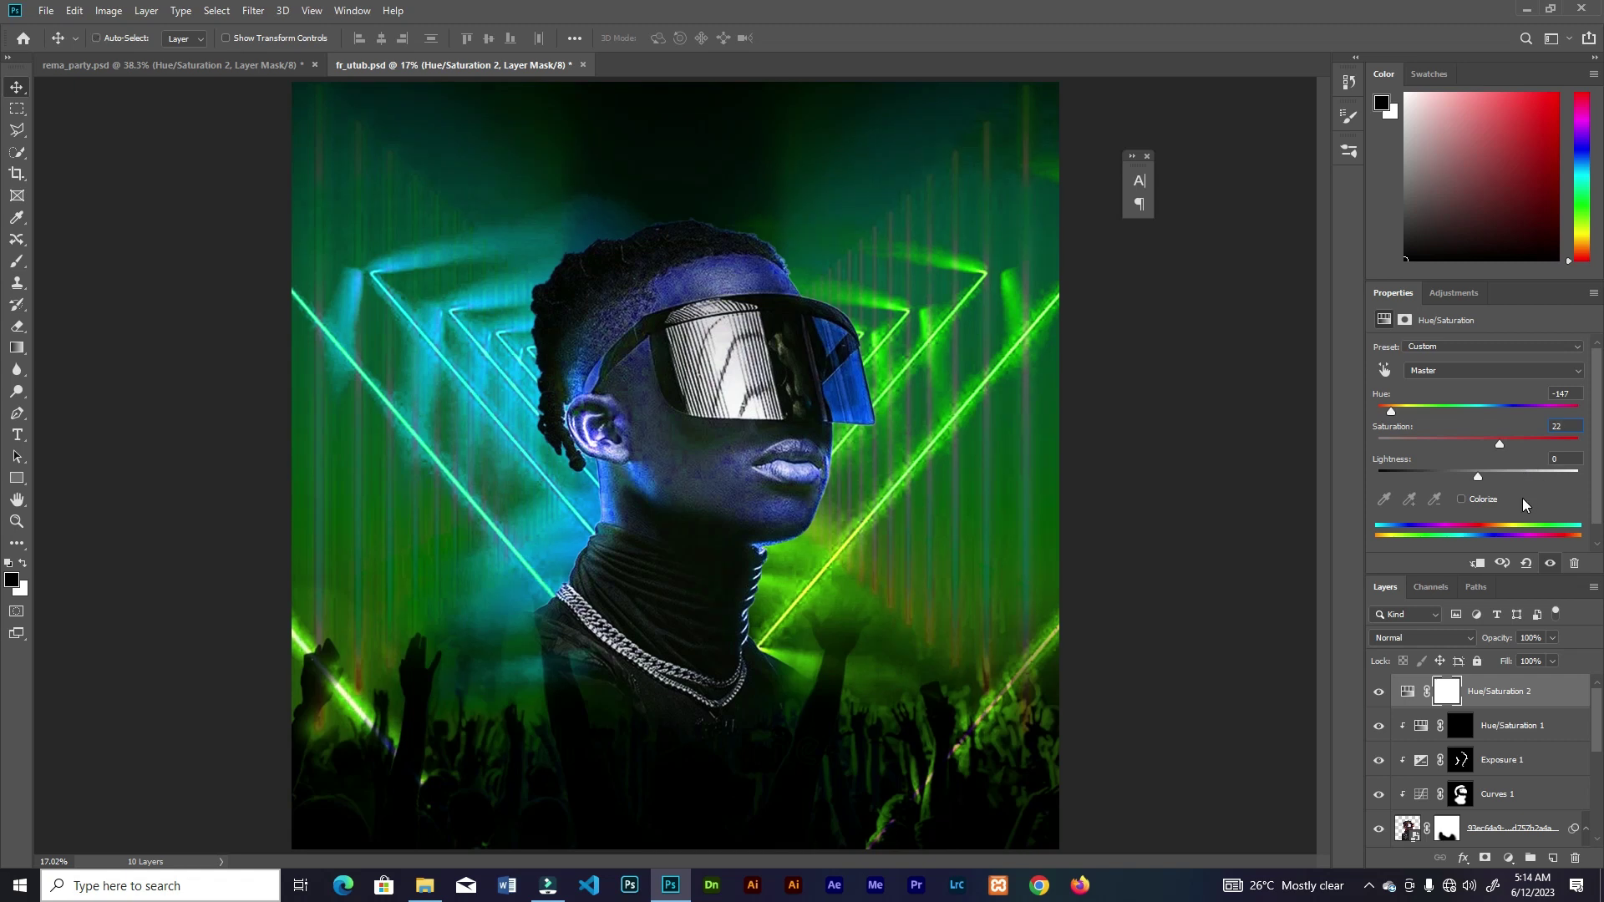
key(ctrl+i)
Clip the second Hue/Saturation adjustment to the portrait and paint its mask white along the front face edge and red lens at 26% flow
click(17, 261)
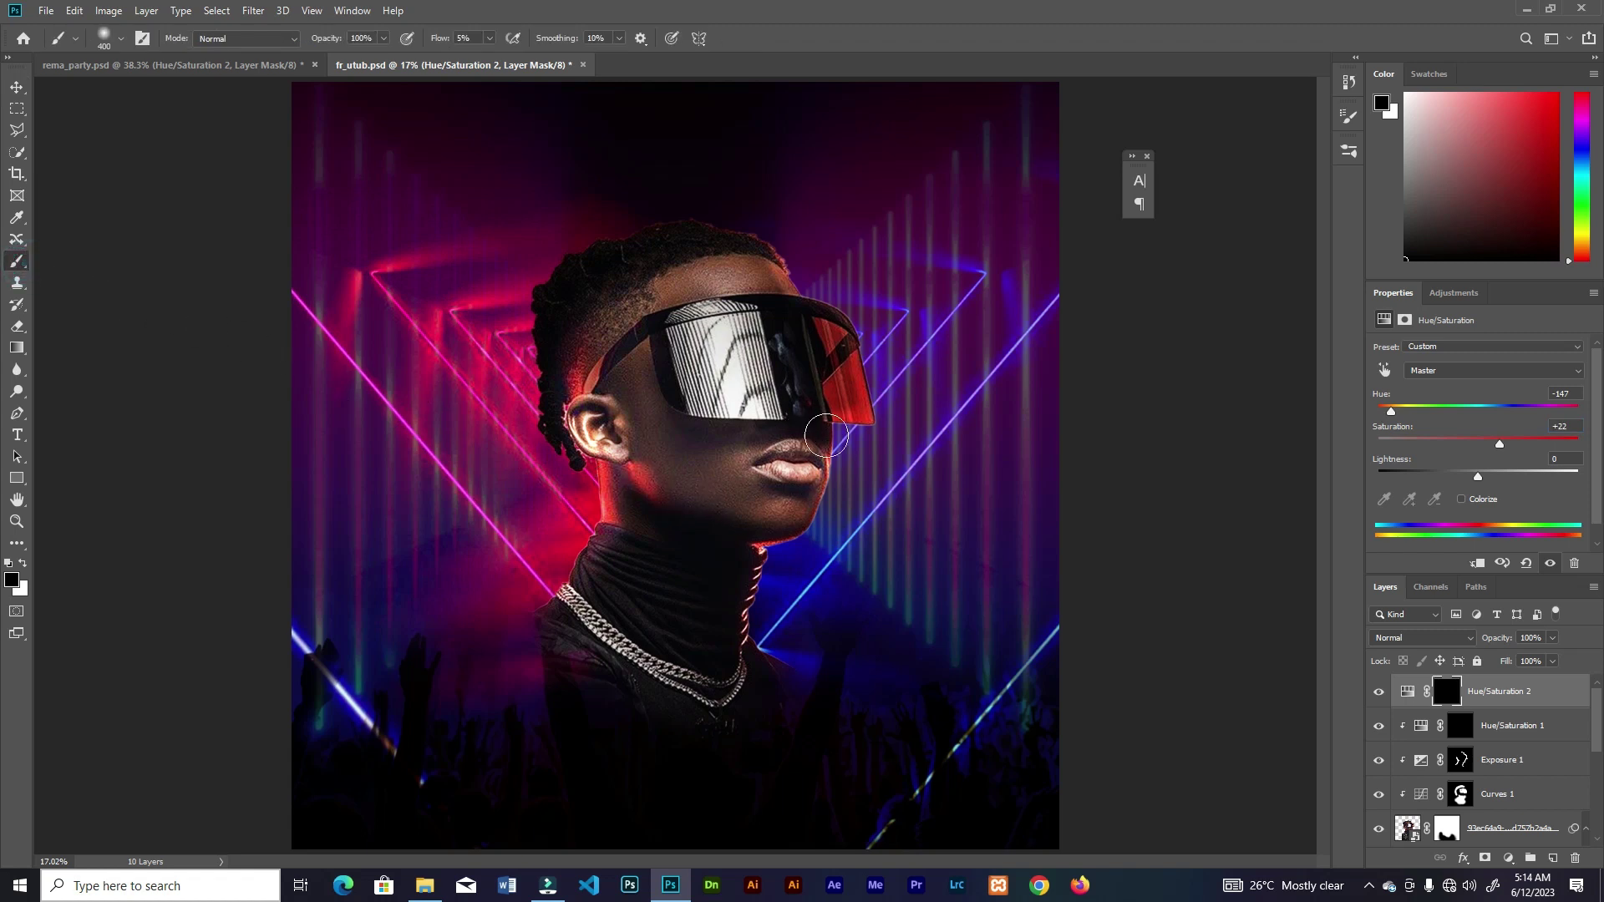
click(22, 563)
click(490, 38)
drag(501, 65, 507, 69)
key(ctrl+plus)
mouse_move(838, 393)
mouse_down()
mouse_move(726, 630)
mouse_move(754, 552)
mouse_up()
mouse_move(752, 323)
mouse_down()
mouse_move(735, 293)
mouse_move(749, 333)
mouse_up()
key(ctrl+z)
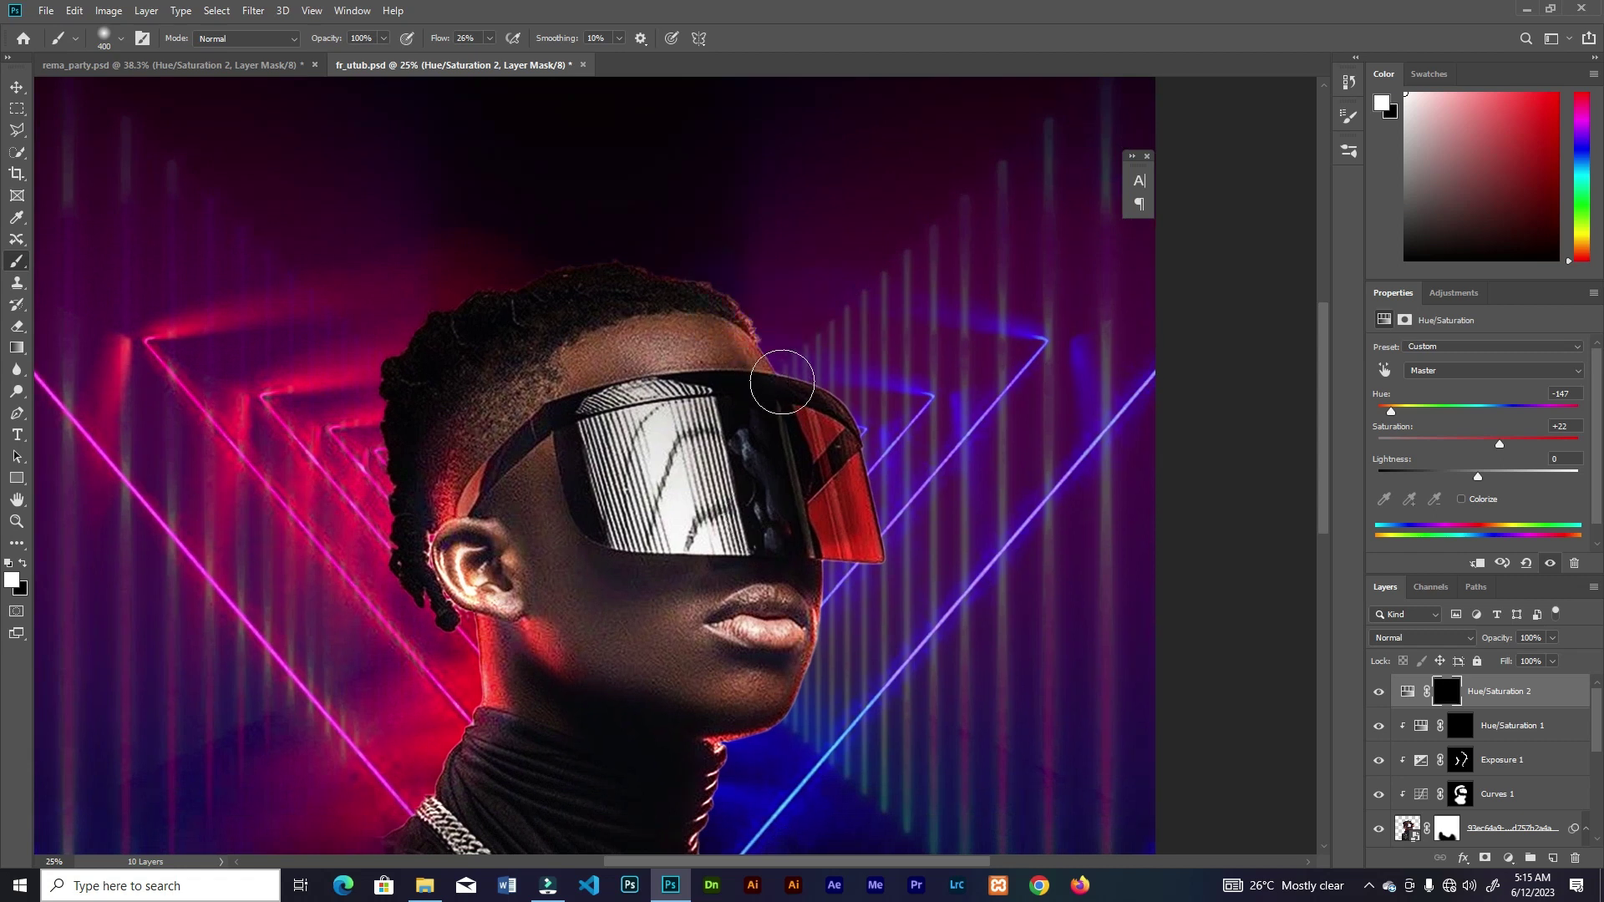
click(1477, 564)
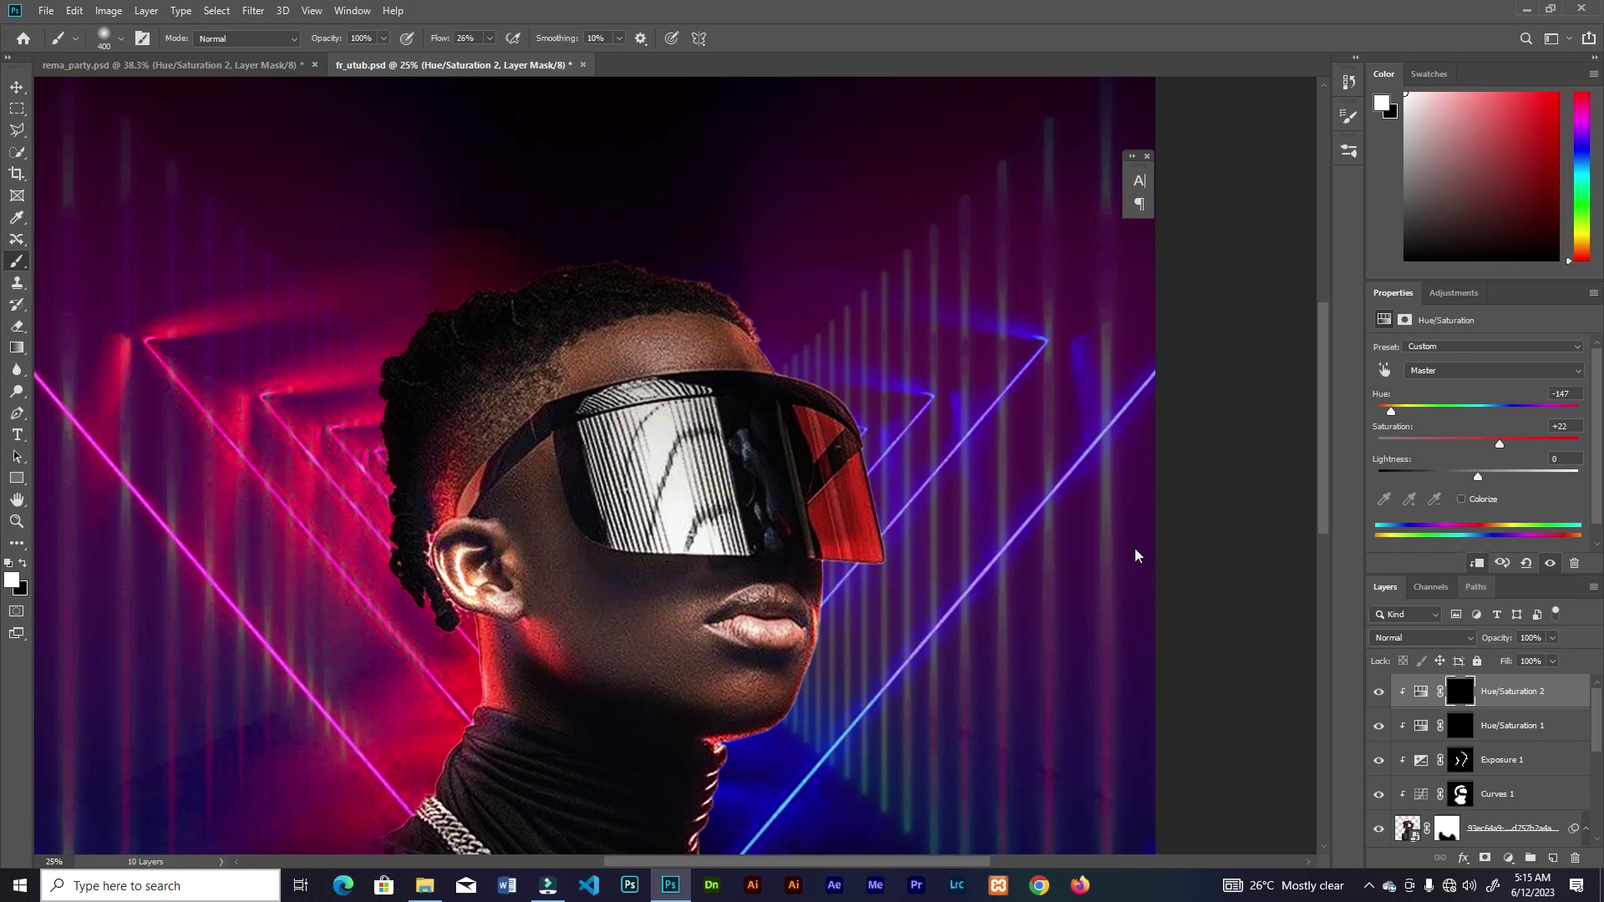
mouse_move(766, 341)
mouse_down()
mouse_move(862, 439)
mouse_move(868, 525)
mouse_move(836, 510)
mouse_move(876, 542)
mouse_up()
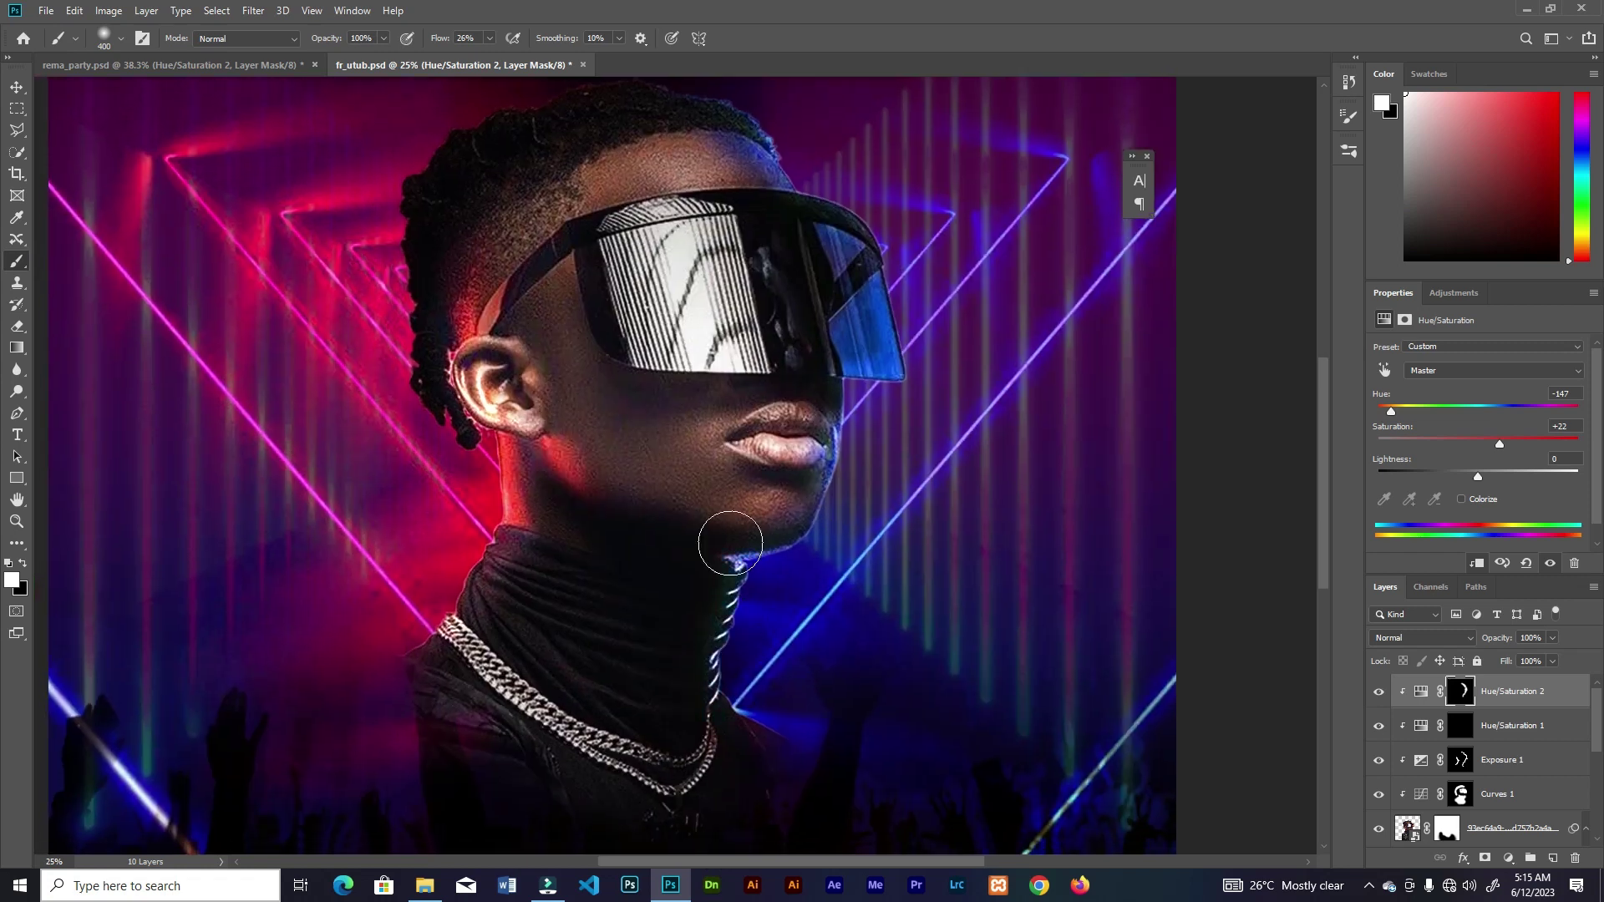
Lower the brush flow to 6% and paint the same mask white over the front of the forehead, lips and chin
drag(816, 459, 761, 632)
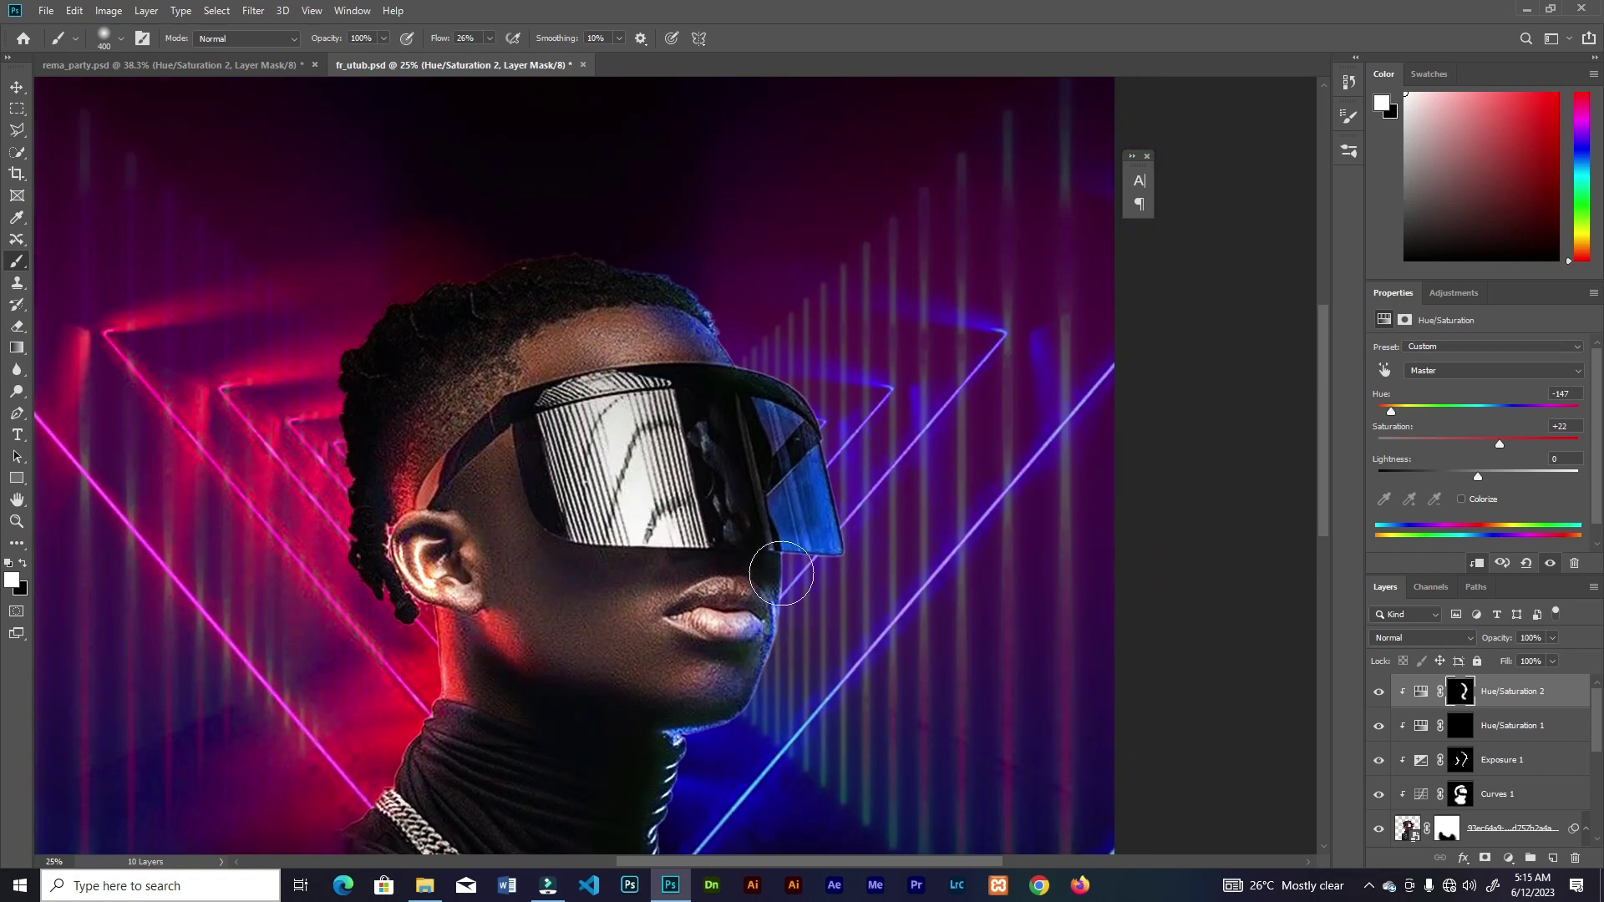
click(491, 40)
mouse_move(695, 304)
mouse_down()
mouse_move(566, 268)
mouse_move(716, 388)
mouse_move(718, 589)
mouse_move(662, 777)
mouse_move(669, 648)
mouse_move(648, 824)
mouse_move(793, 488)
mouse_move(690, 312)
mouse_move(573, 276)
mouse_move(743, 412)
mouse_move(589, 263)
mouse_move(835, 547)
mouse_move(760, 605)
mouse_move(767, 748)
mouse_move(752, 411)
mouse_up()
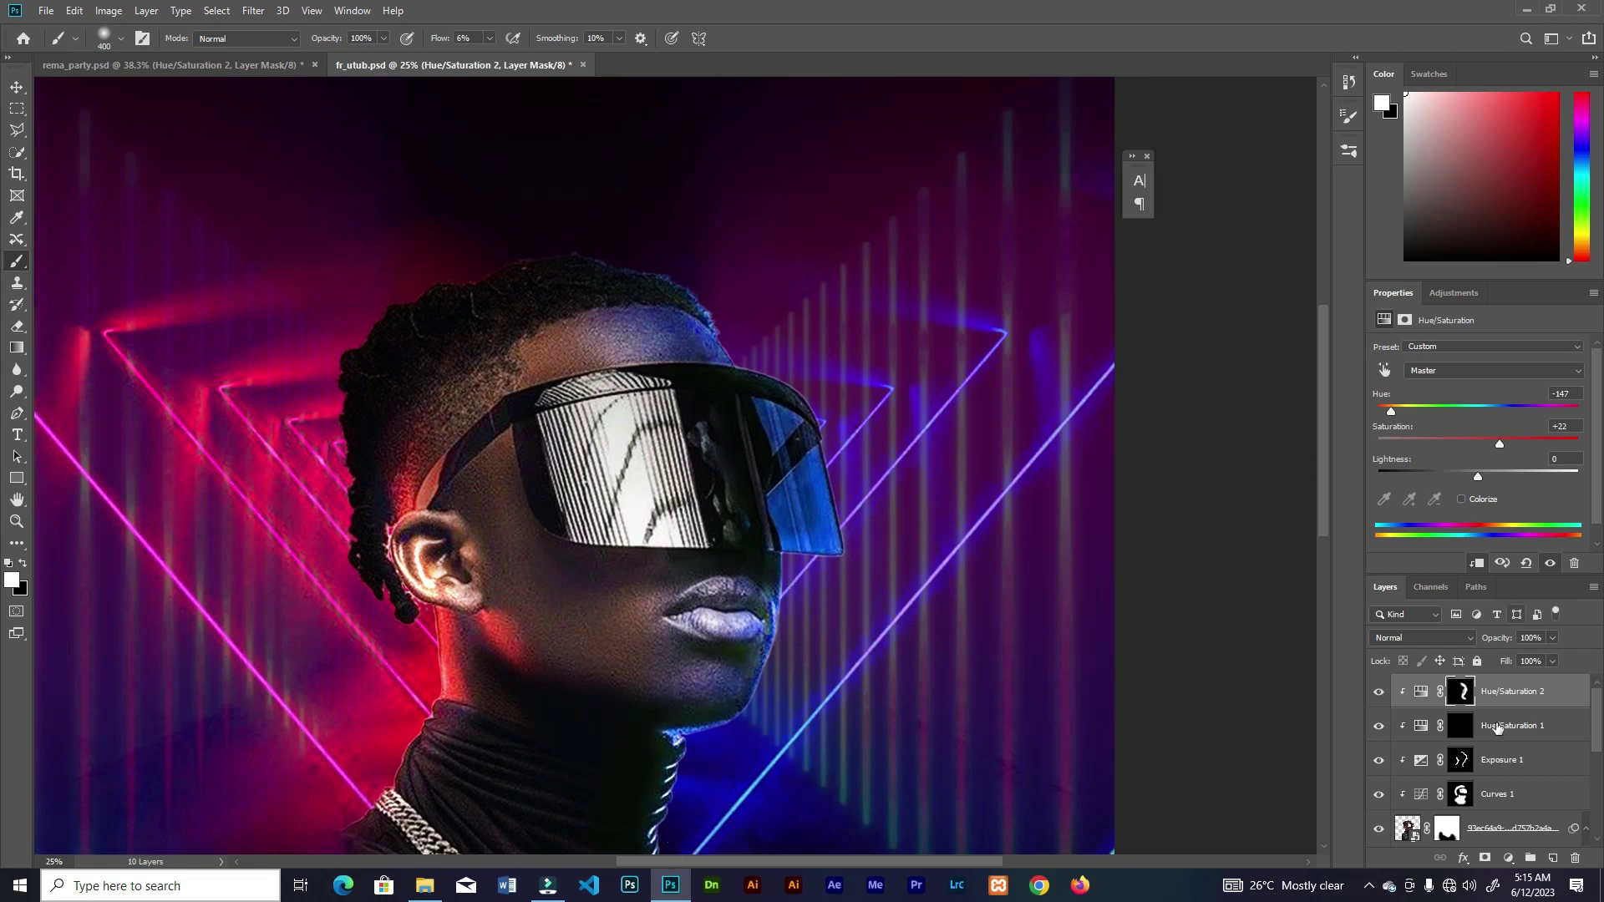
Paint the first Hue/Saturation mask white over the back of the head, temple, ear, cheek and neck at 6% flow
click(1462, 728)
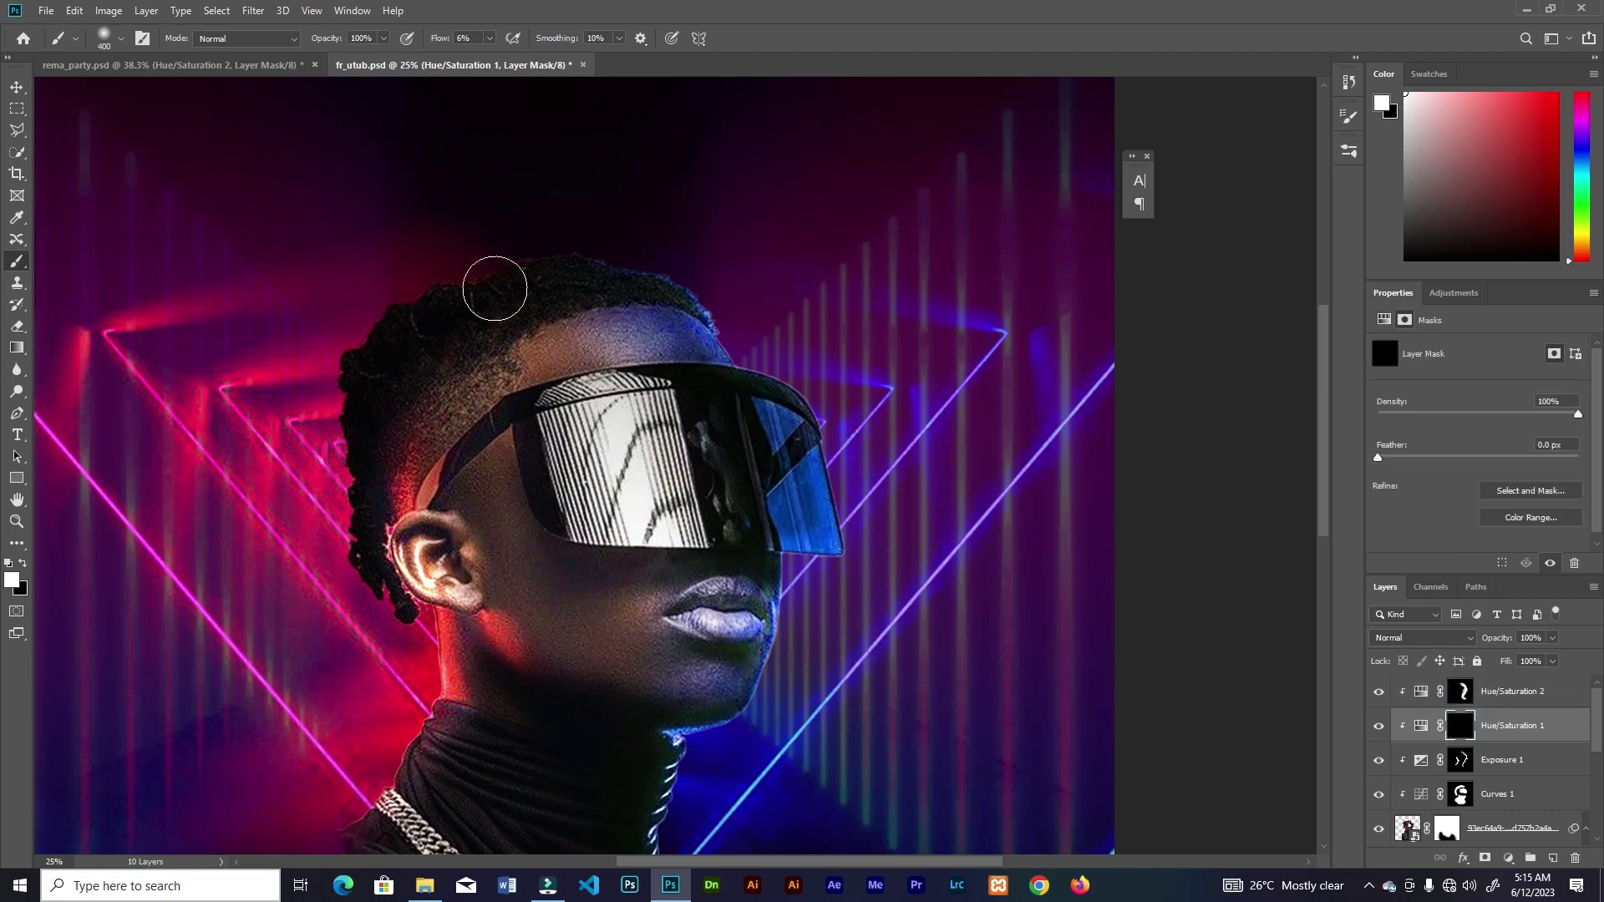
mouse_move(448, 294)
mouse_down()
mouse_move(350, 396)
mouse_move(502, 346)
mouse_move(526, 315)
mouse_move(577, 372)
mouse_move(493, 498)
mouse_move(523, 643)
mouse_up()
mouse_move(442, 677)
mouse_down()
mouse_move(505, 728)
mouse_move(382, 390)
mouse_move(361, 526)
mouse_move(491, 654)
mouse_move(655, 593)
mouse_up()
mouse_move(609, 729)
mouse_down()
mouse_move(640, 529)
mouse_move(687, 437)
mouse_up()
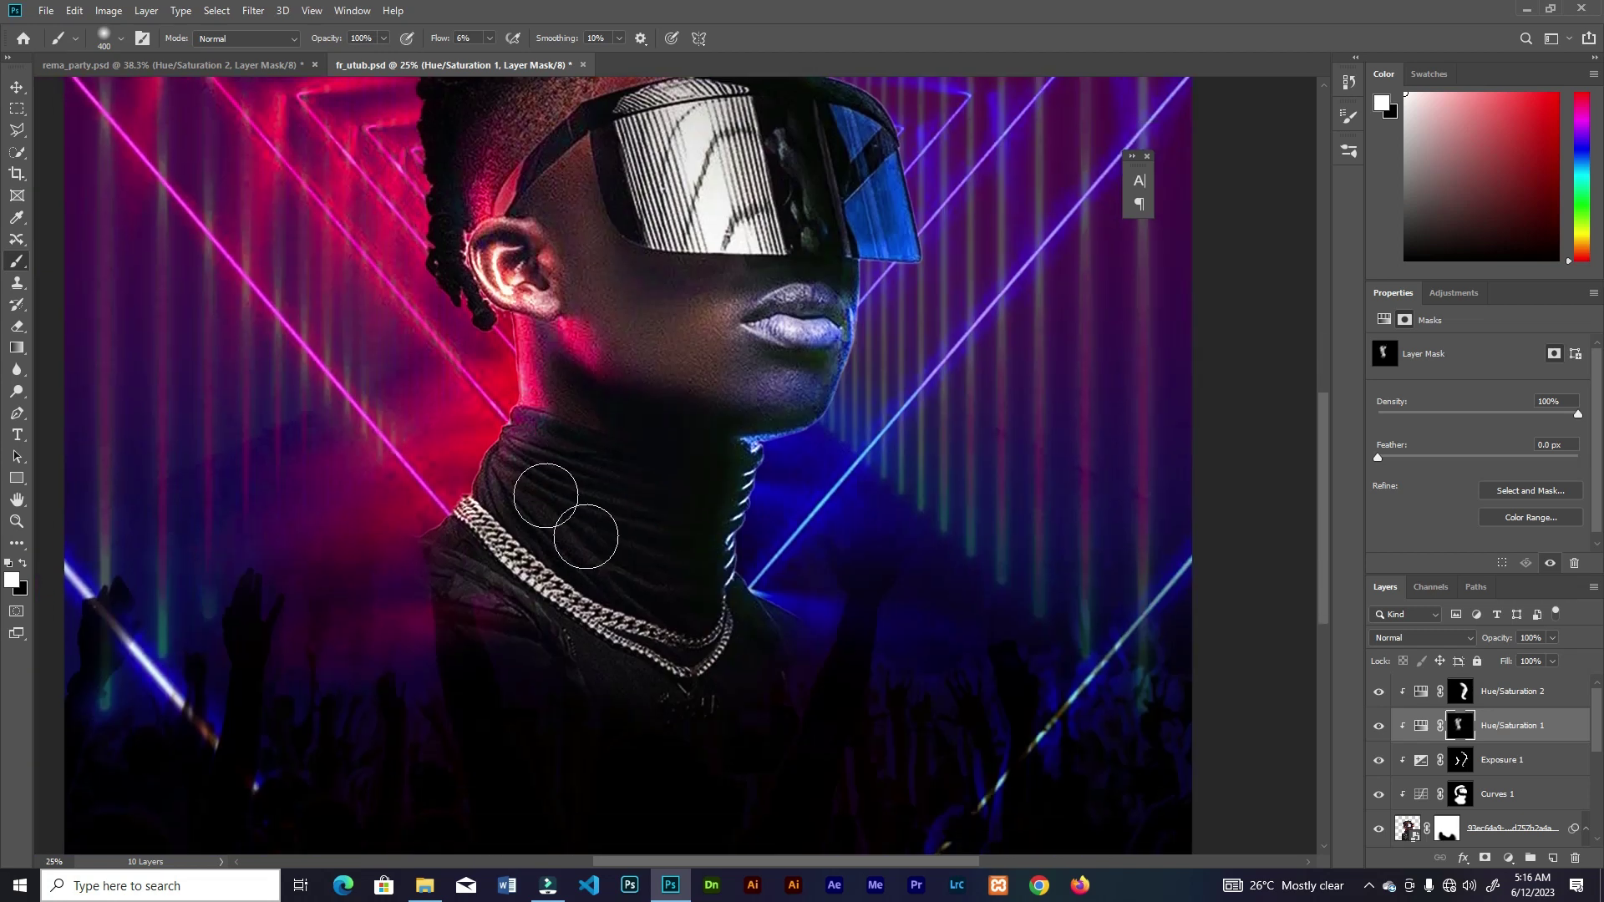
scroll(682, 395, up, 5)
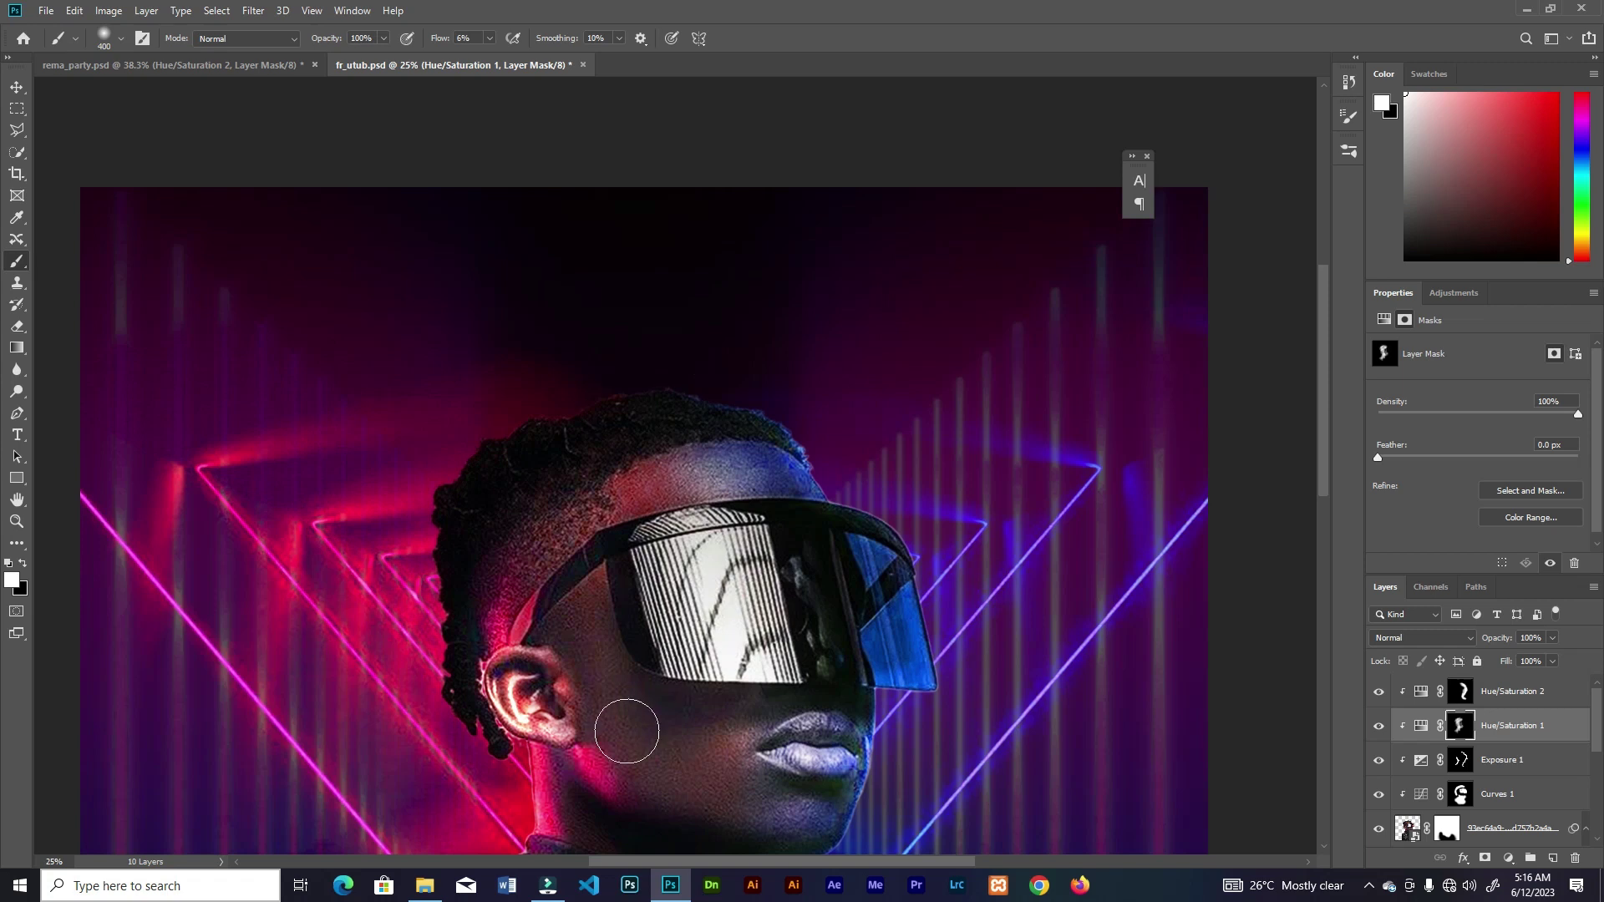
key(ctrl+0)
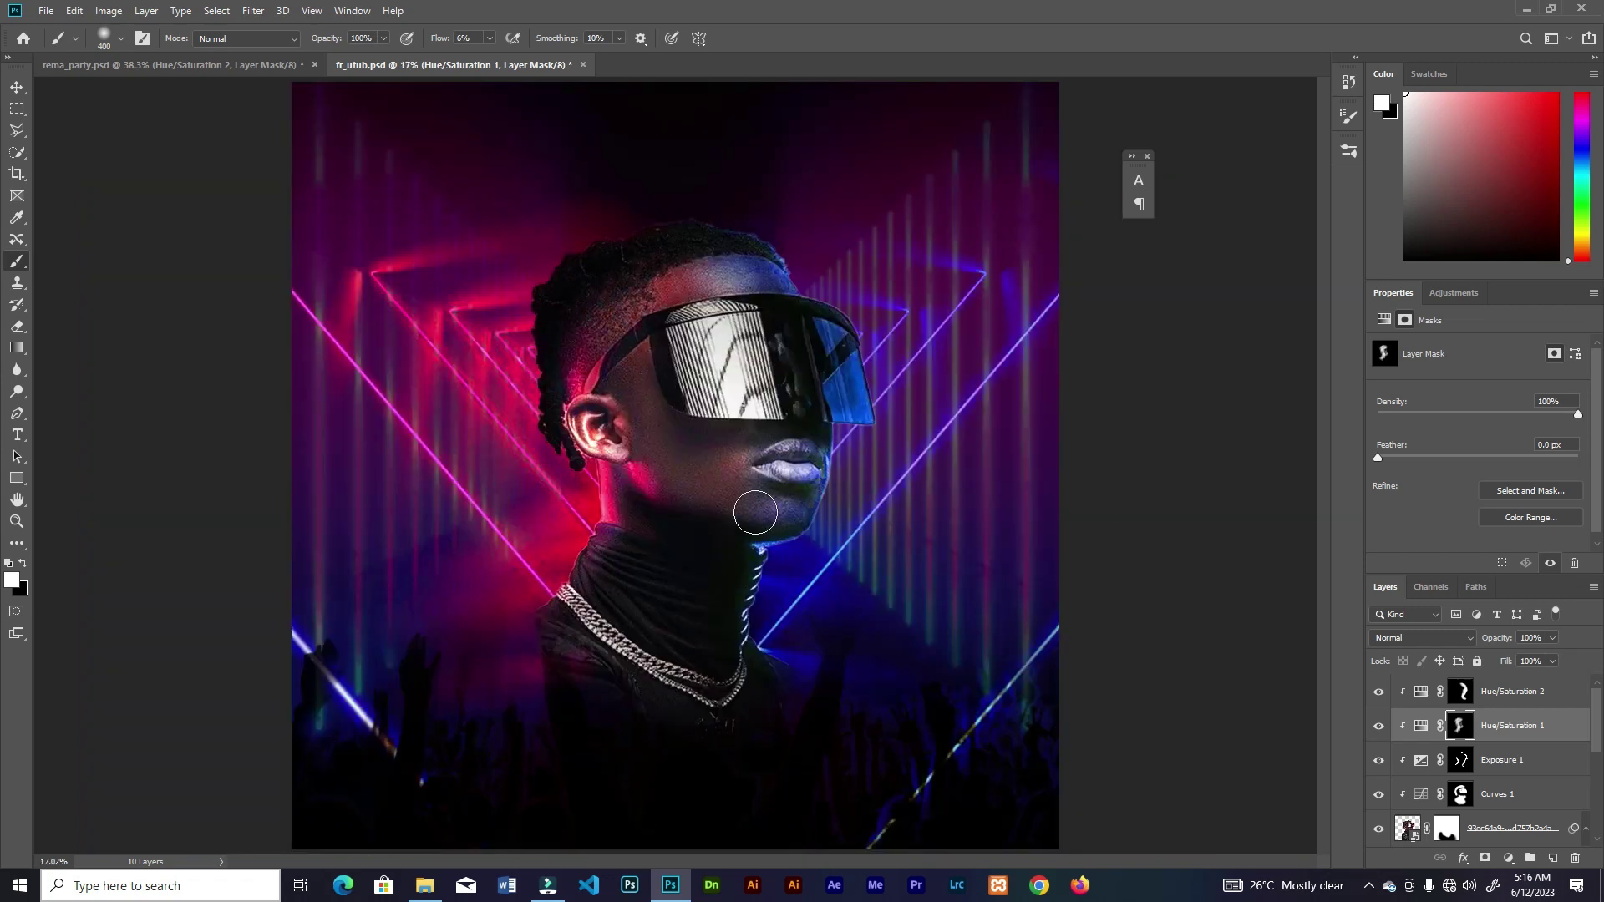
Add a new layer above the second Hue/Saturation adjustment, clip it to the portrait and set its blend mode to Linear Dodge (Add)
click(1546, 700)
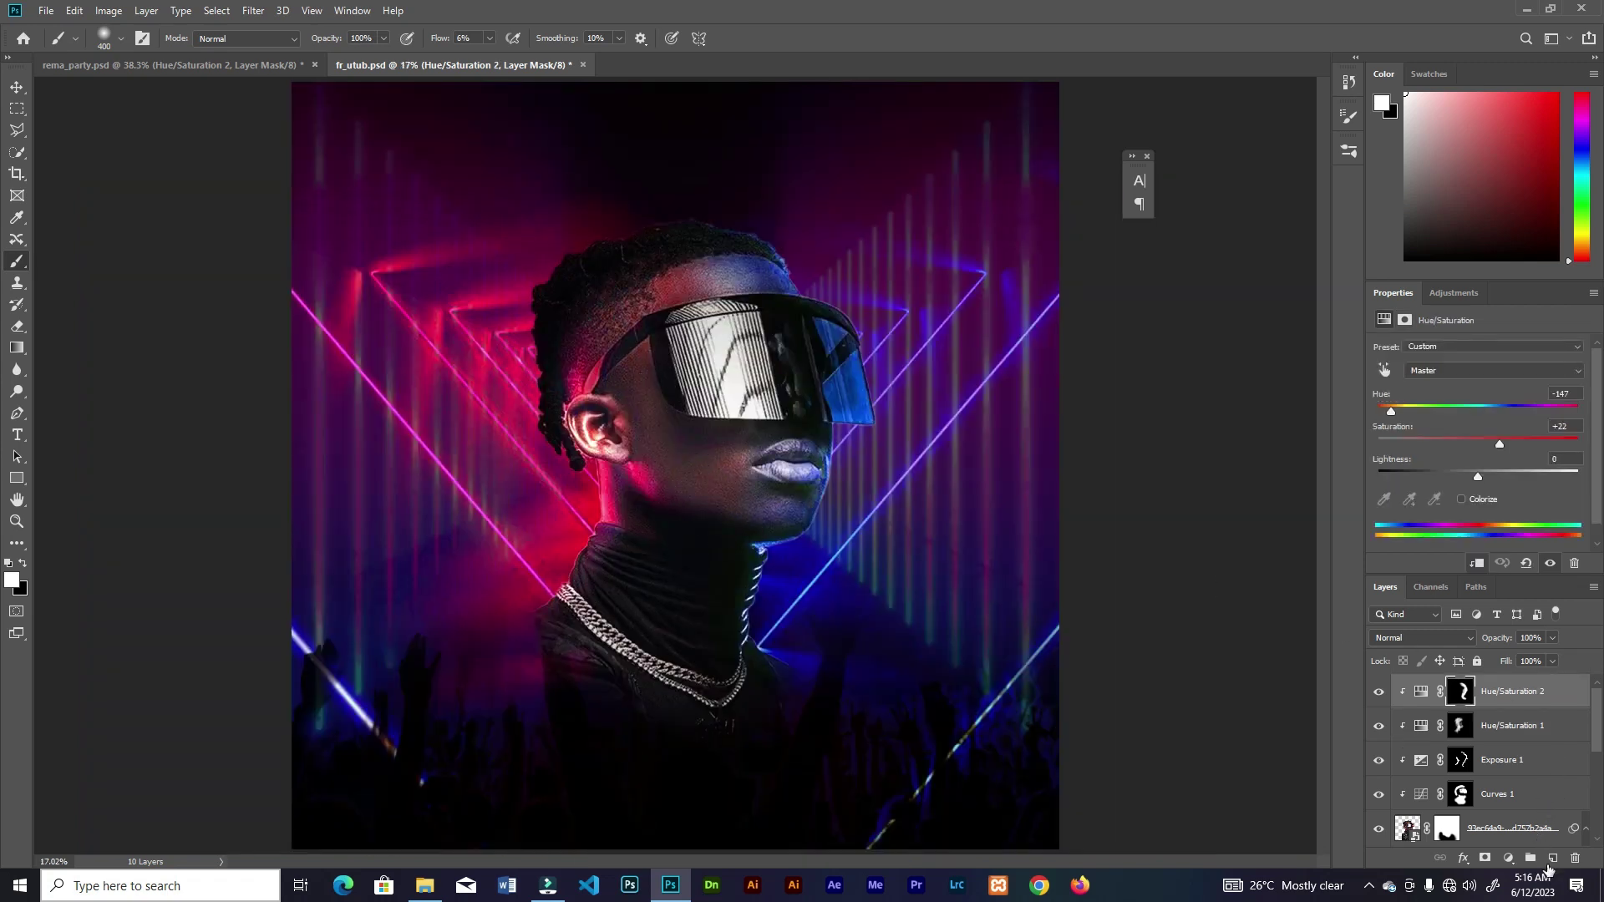
click(1554, 859)
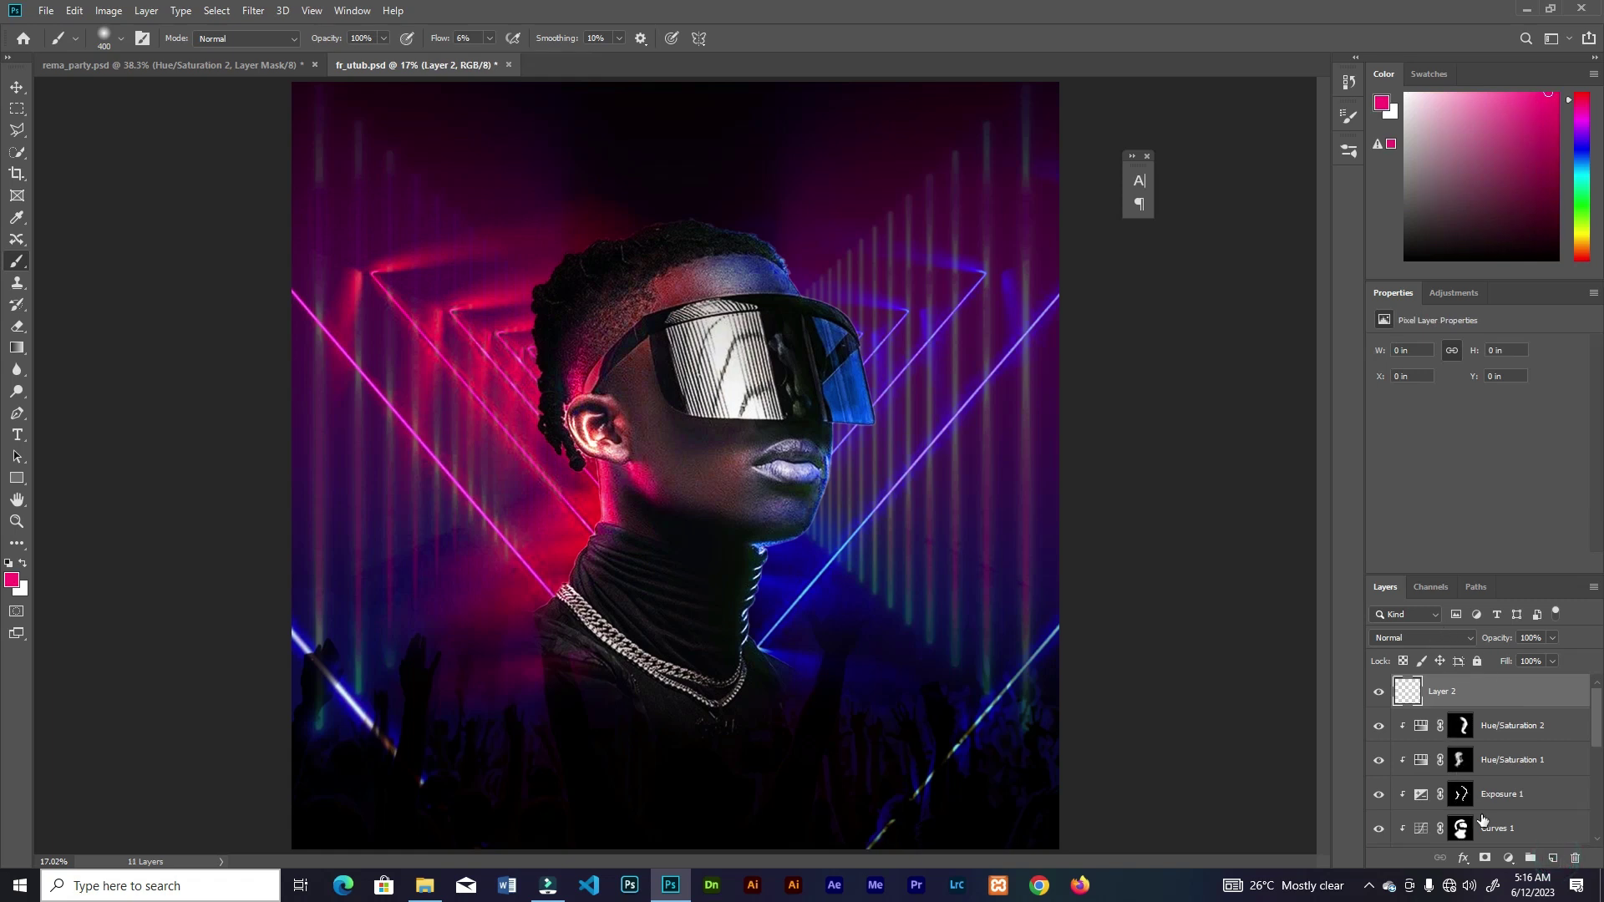
right_click(1459, 700)
click(1453, 318)
click(1420, 640)
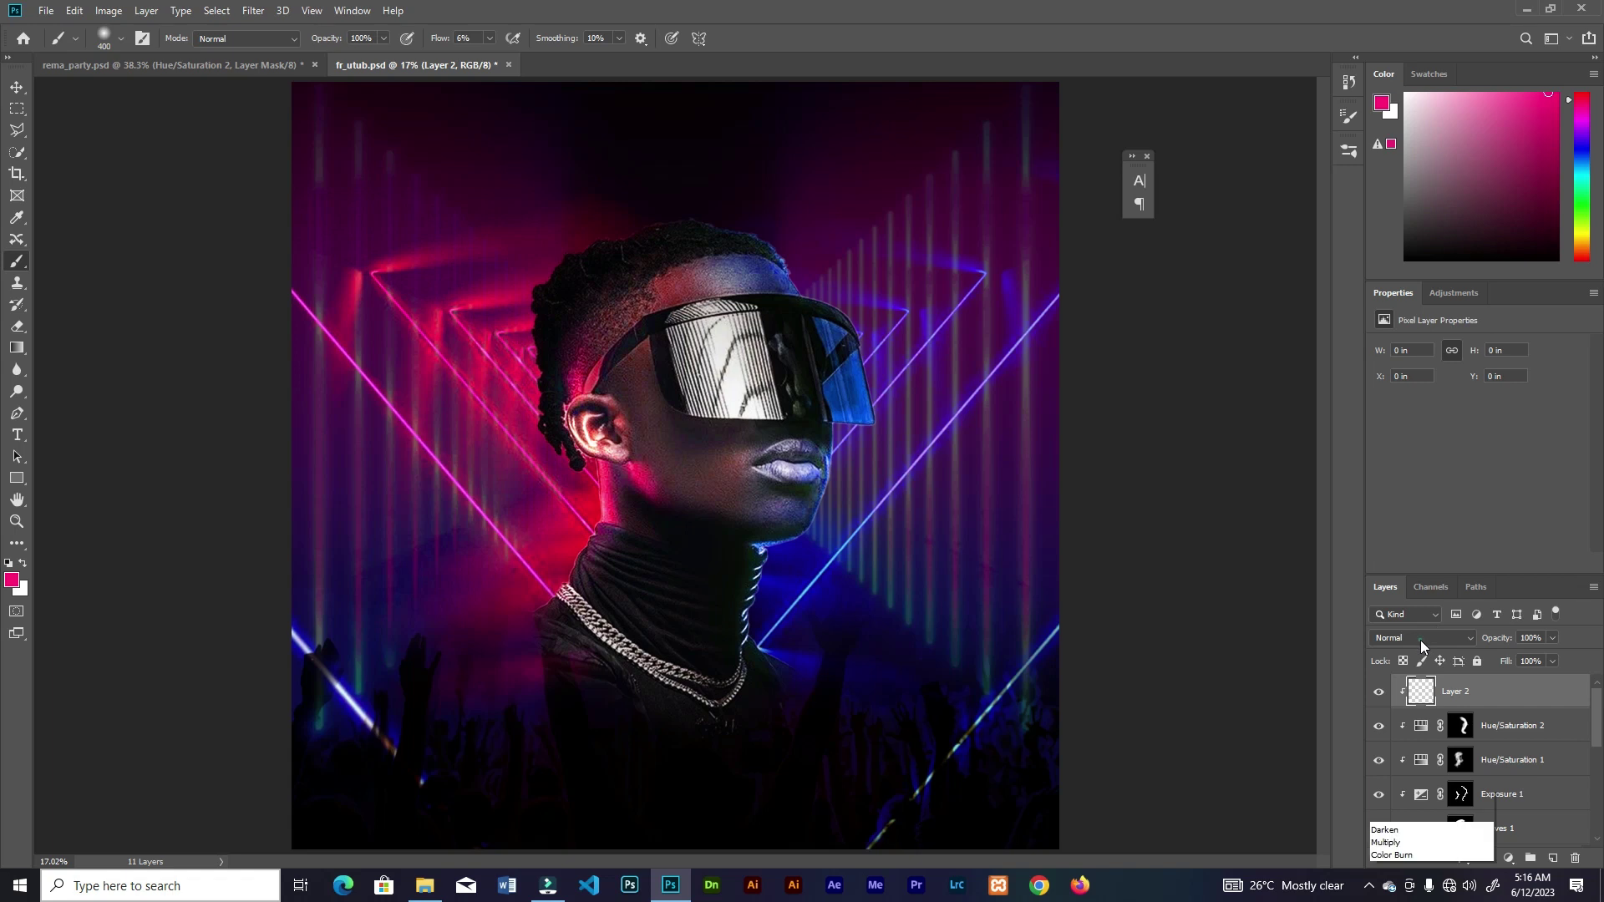
click(1426, 615)
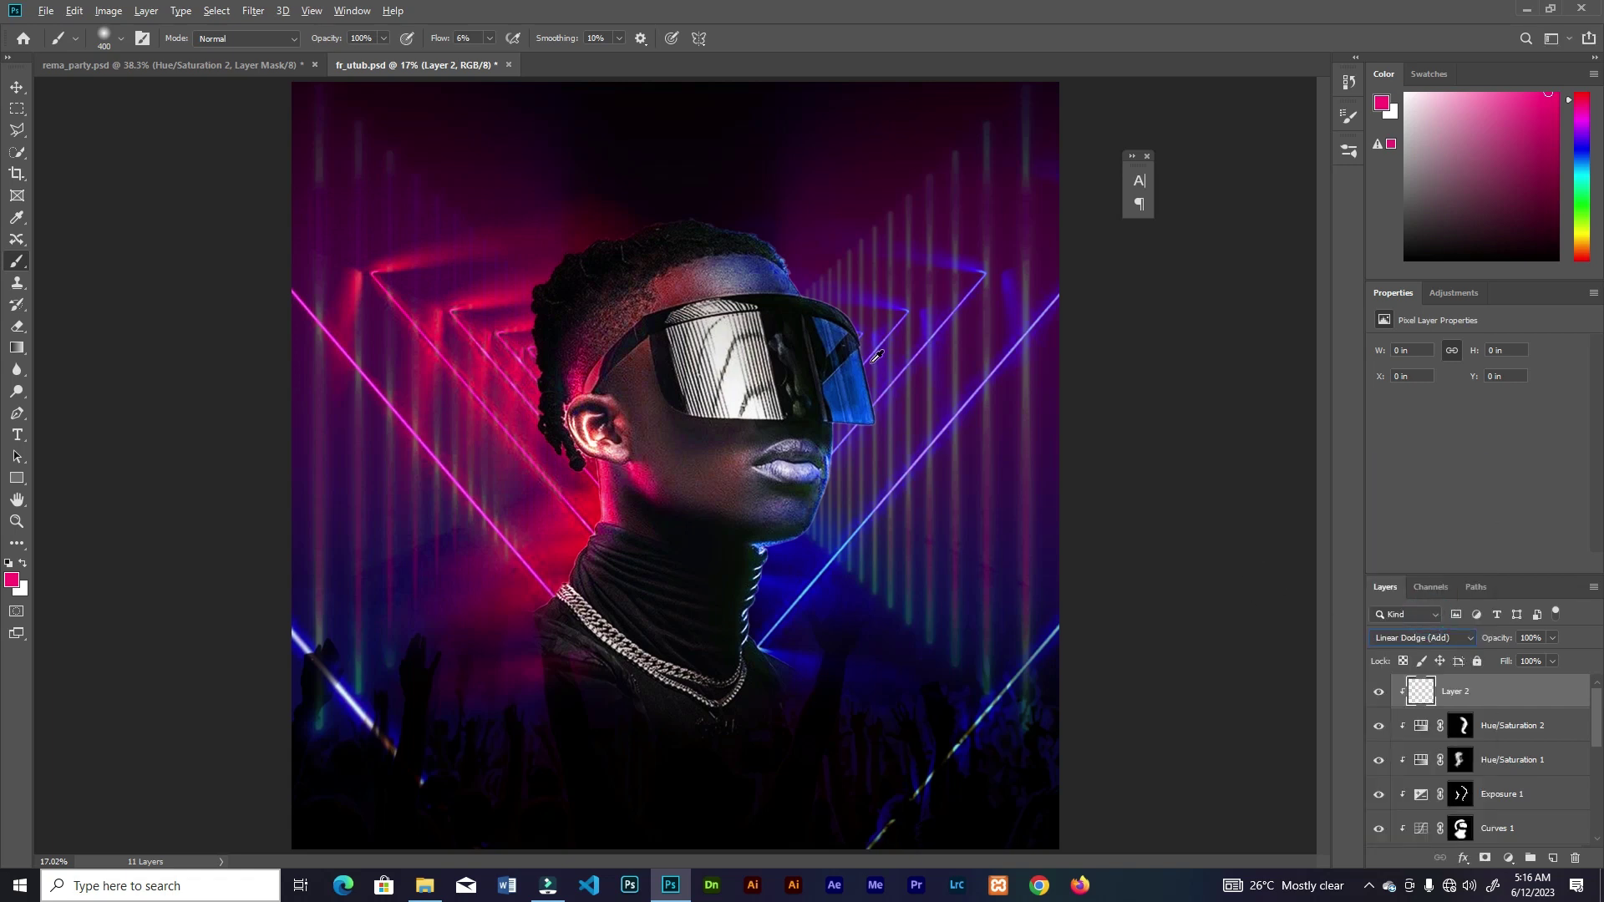
Sample the blue of the visor lens and paint it on the clipped layer along the face's front edge and visor
alt+click(860, 386)
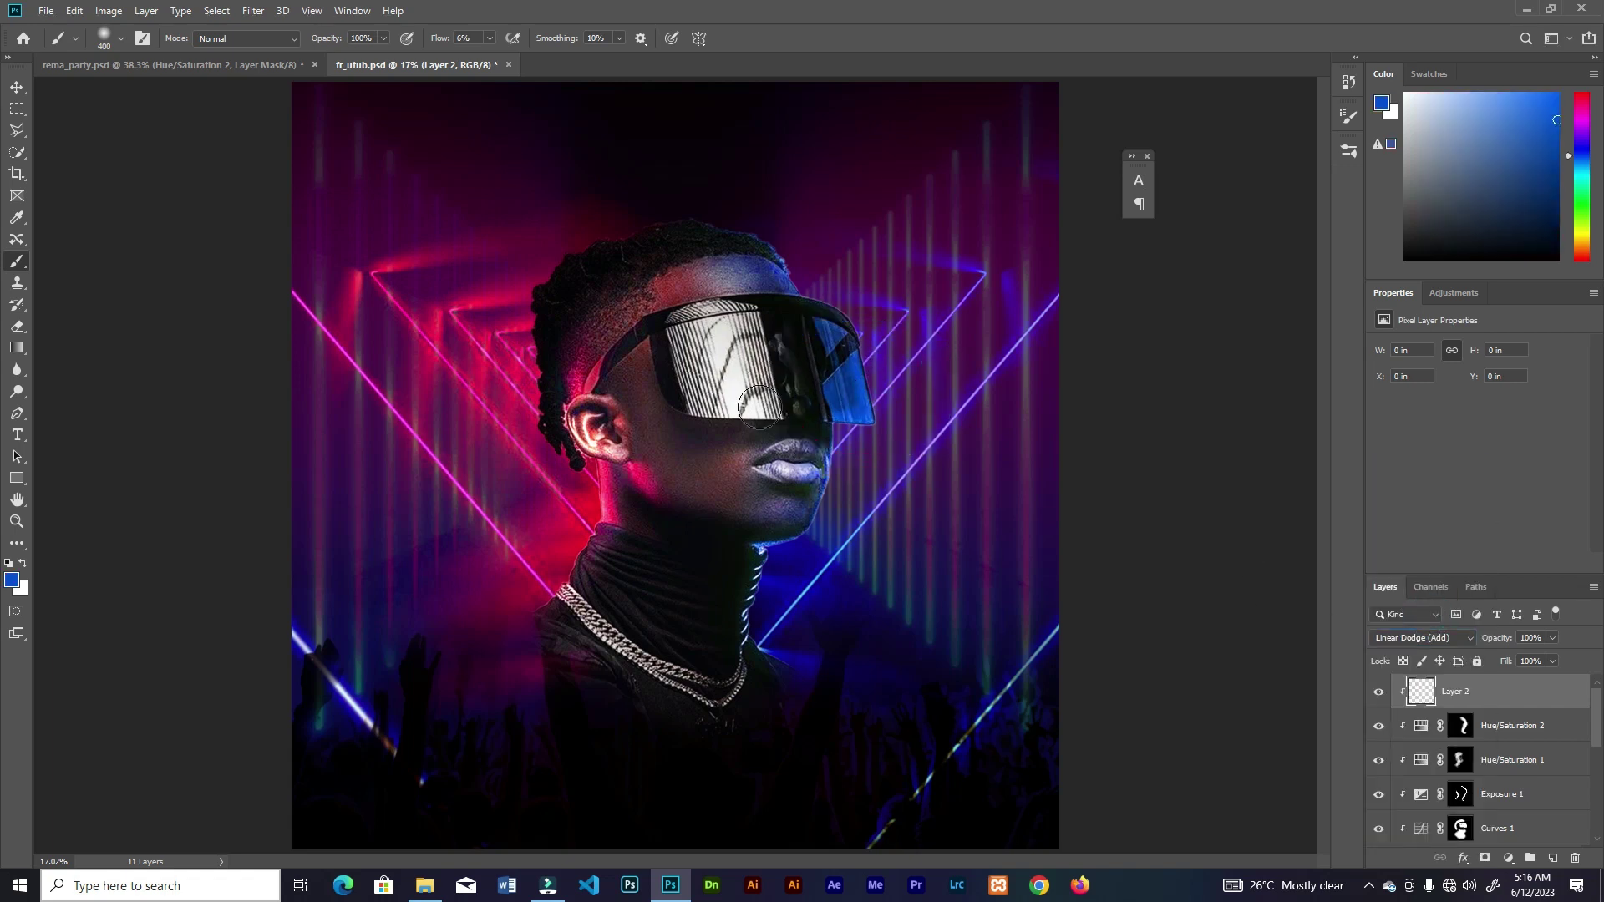
scroll(758, 406, up, 2)
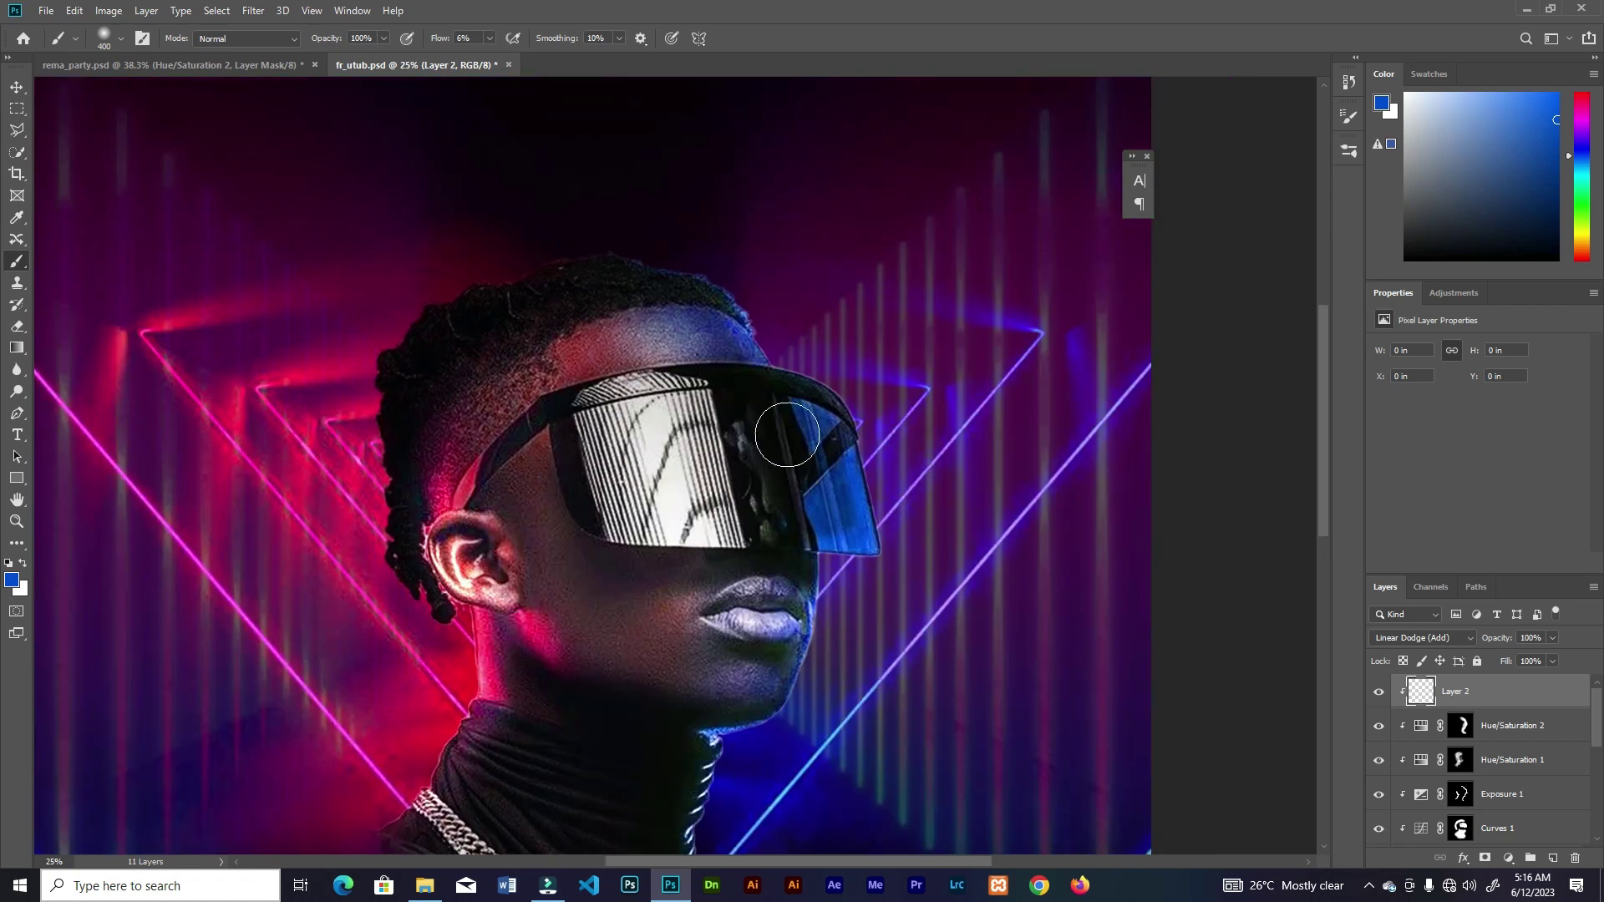
mouse_move(833, 391)
mouse_down()
mouse_move(893, 452)
mouse_move(885, 506)
mouse_move(781, 732)
mouse_up()
drag(855, 668, 913, 384)
mouse_move(800, 457)
mouse_down()
mouse_move(777, 563)
mouse_move(883, 642)
mouse_up()
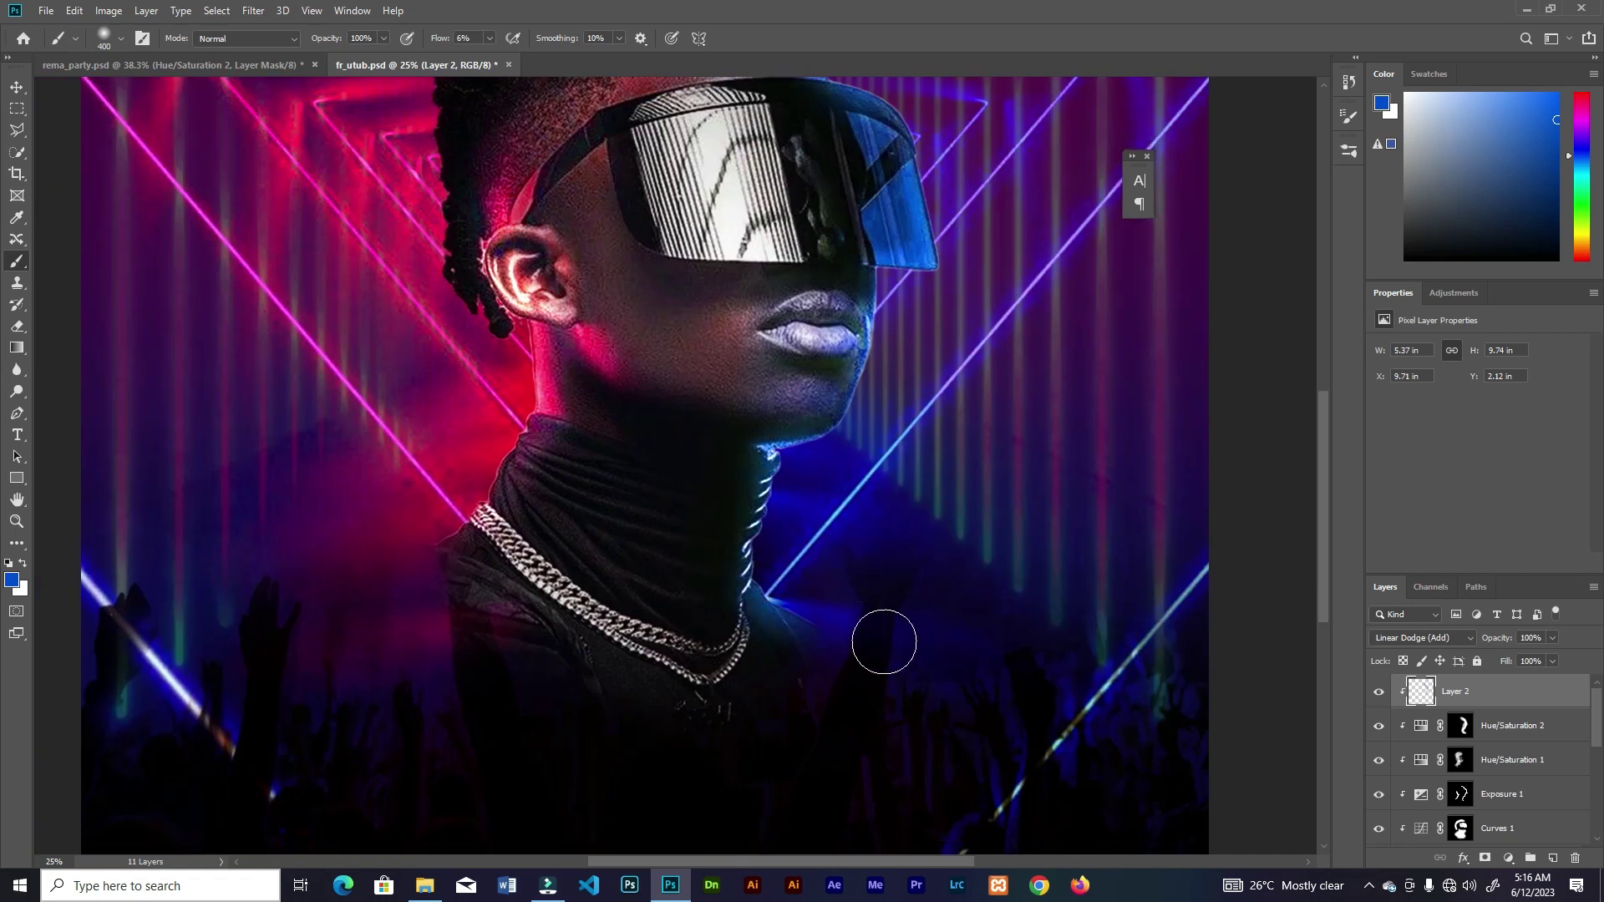
drag(870, 474, 868, 694)
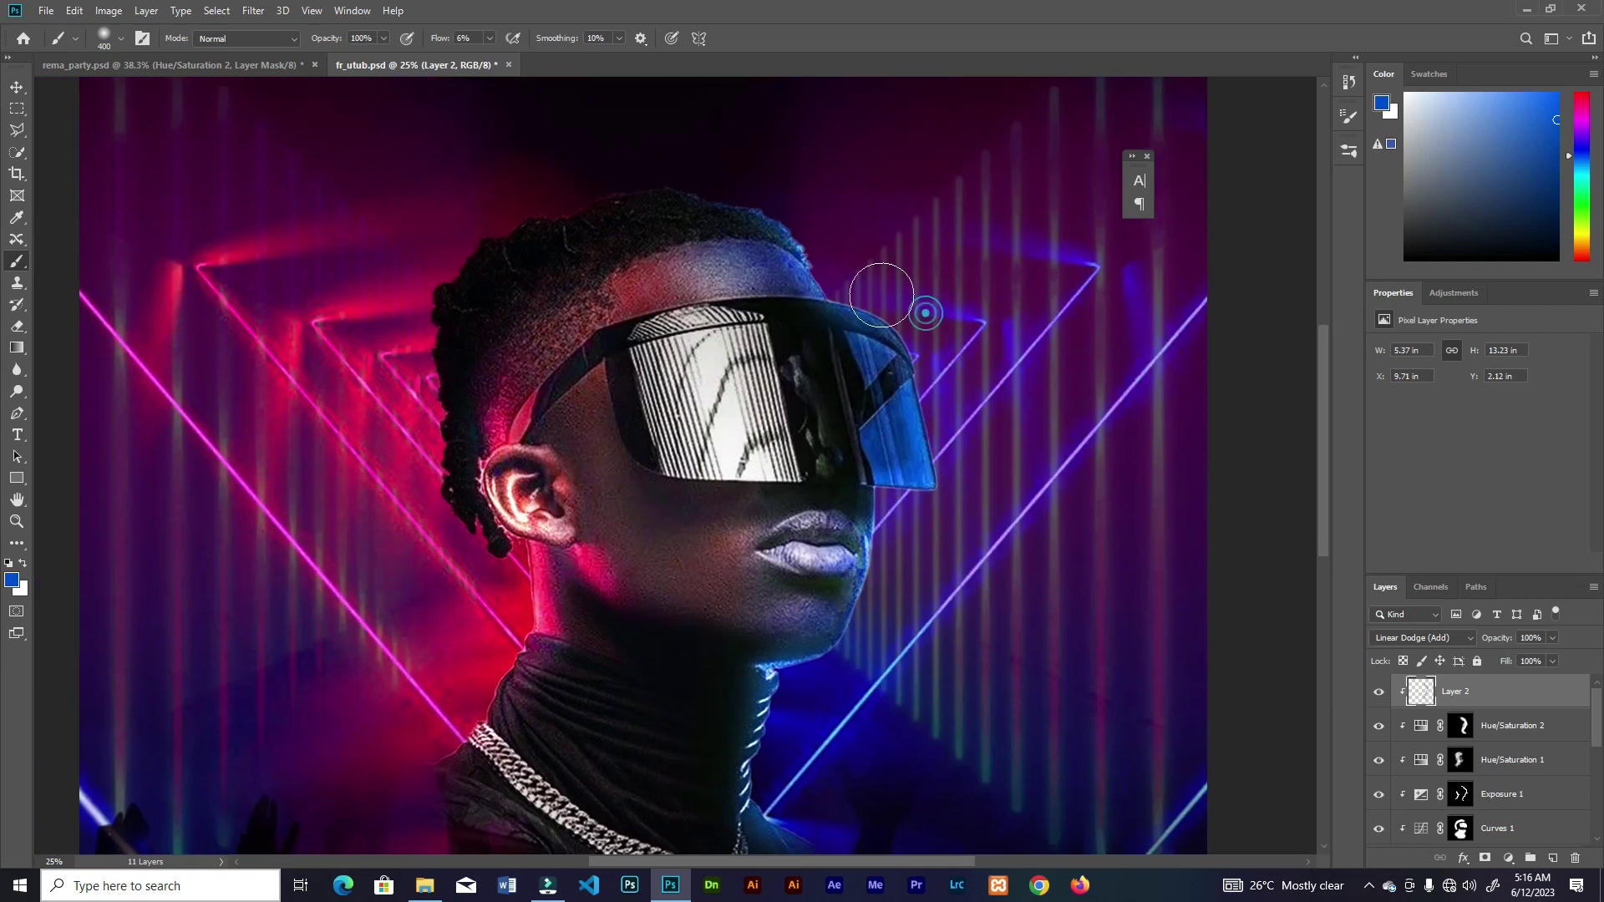
drag(919, 304, 952, 356)
Sample the pink on the jaw and paint it down the back of the head and neck, reducing the brush to 175 px
alt+click(600, 570)
mouse_move(492, 205)
mouse_down()
mouse_move(533, 186)
mouse_move(491, 196)
mouse_move(398, 327)
mouse_move(406, 439)
mouse_move(453, 569)
mouse_move(526, 515)
mouse_up()
key(bracketleft)
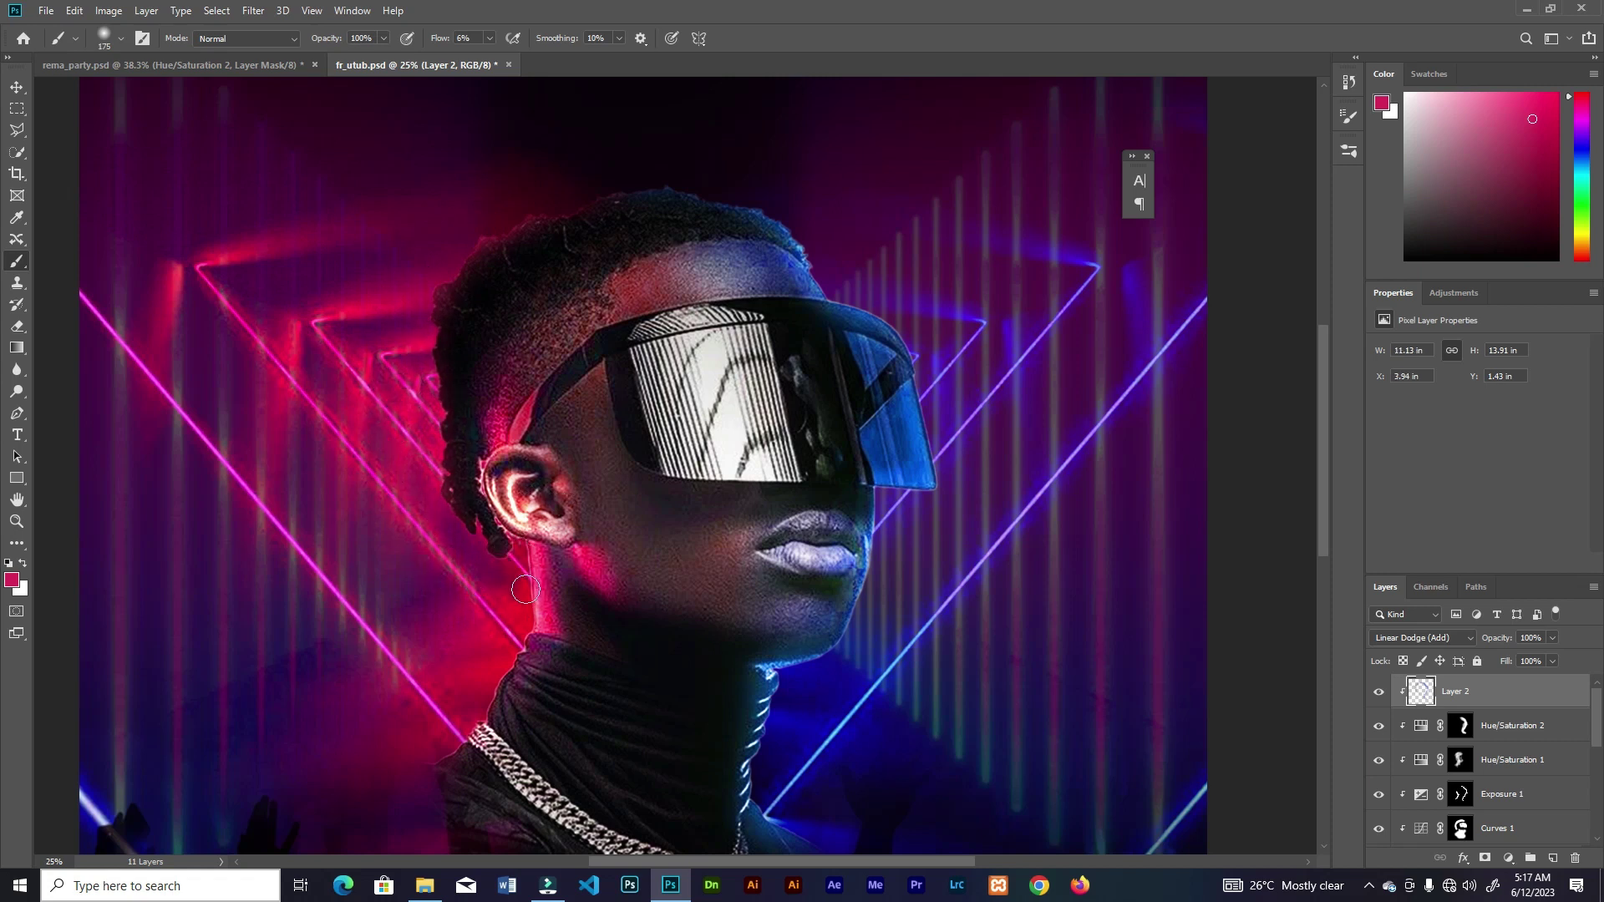
key(ctrl+minus)
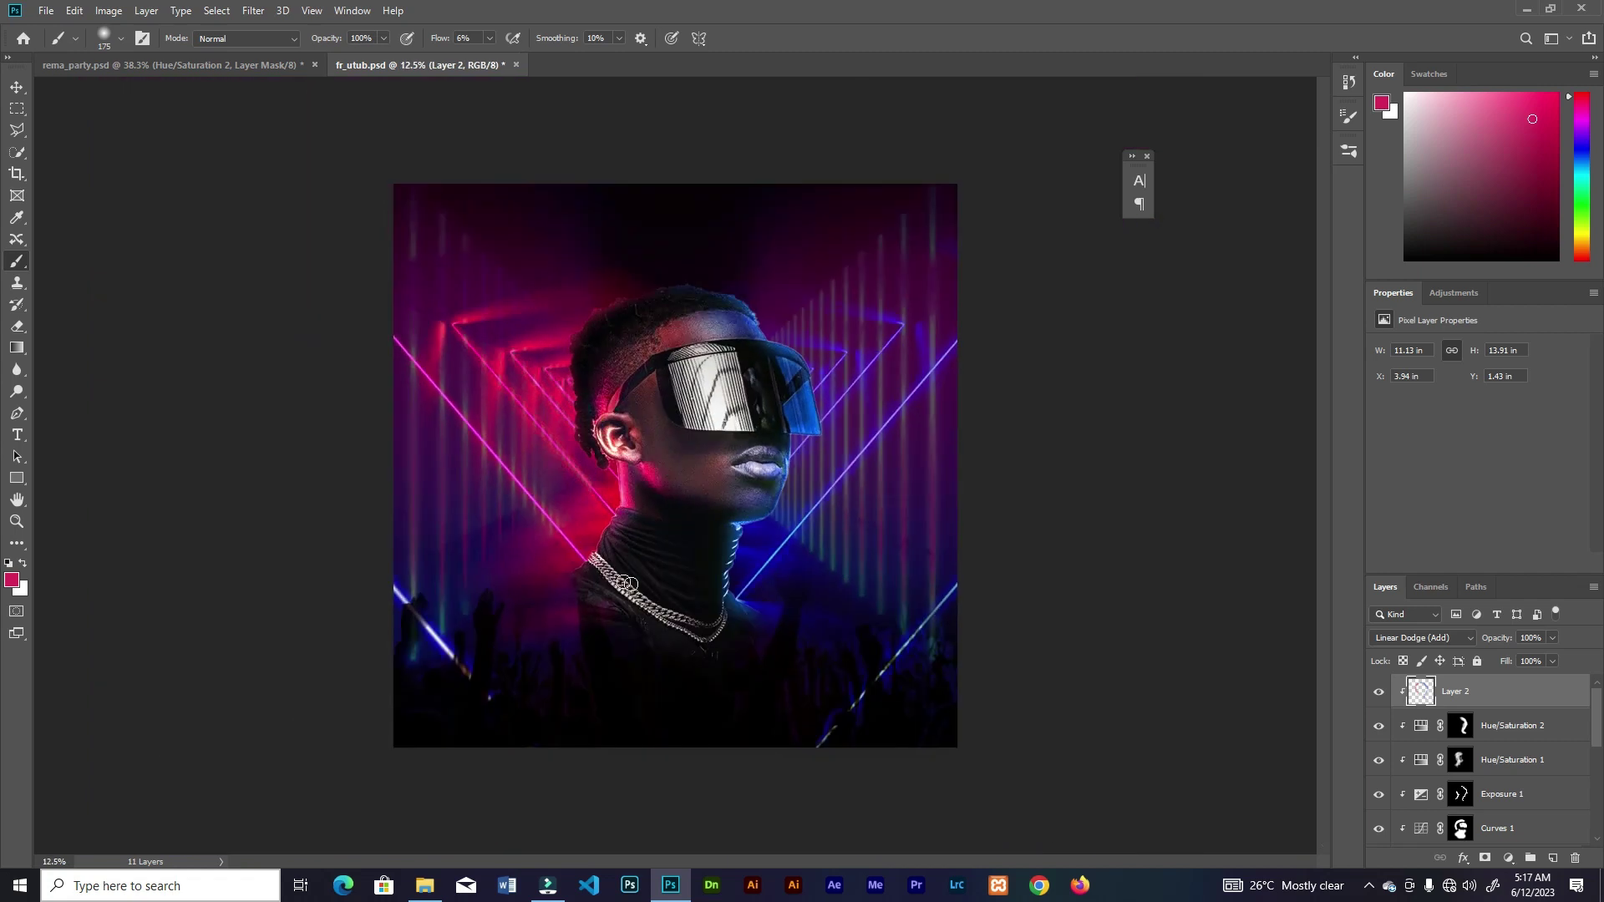
key(ctrl+plus)
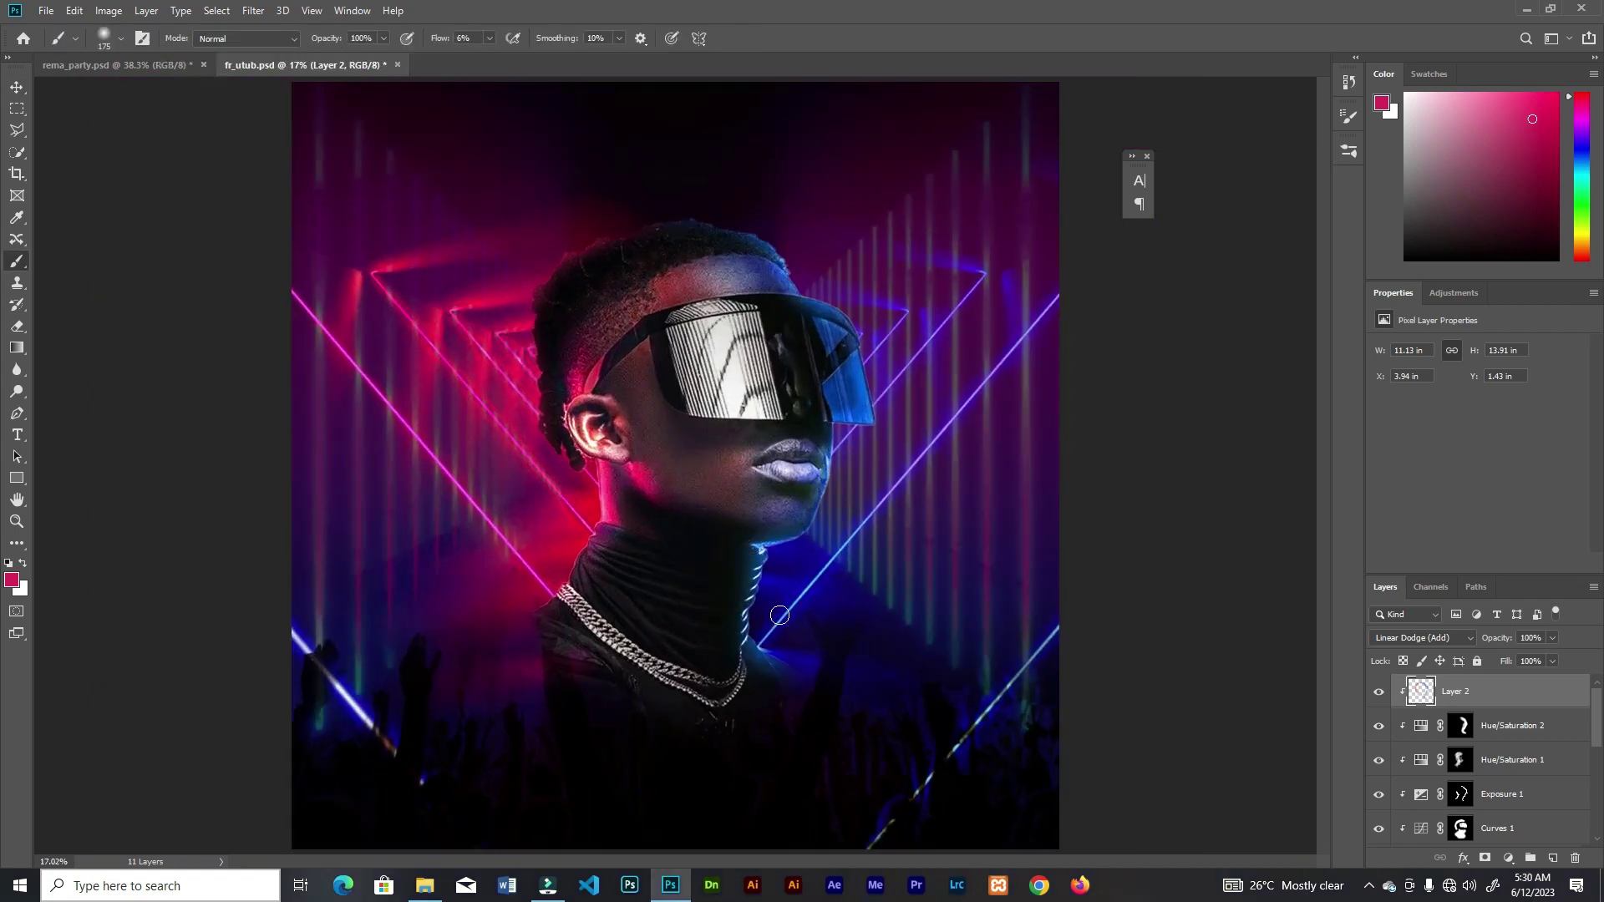
Add the white text "SUNDAY" in Blackford Regular on a type layer above Layer 1, beneath the portrait
drag(1595, 720, 1595, 815)
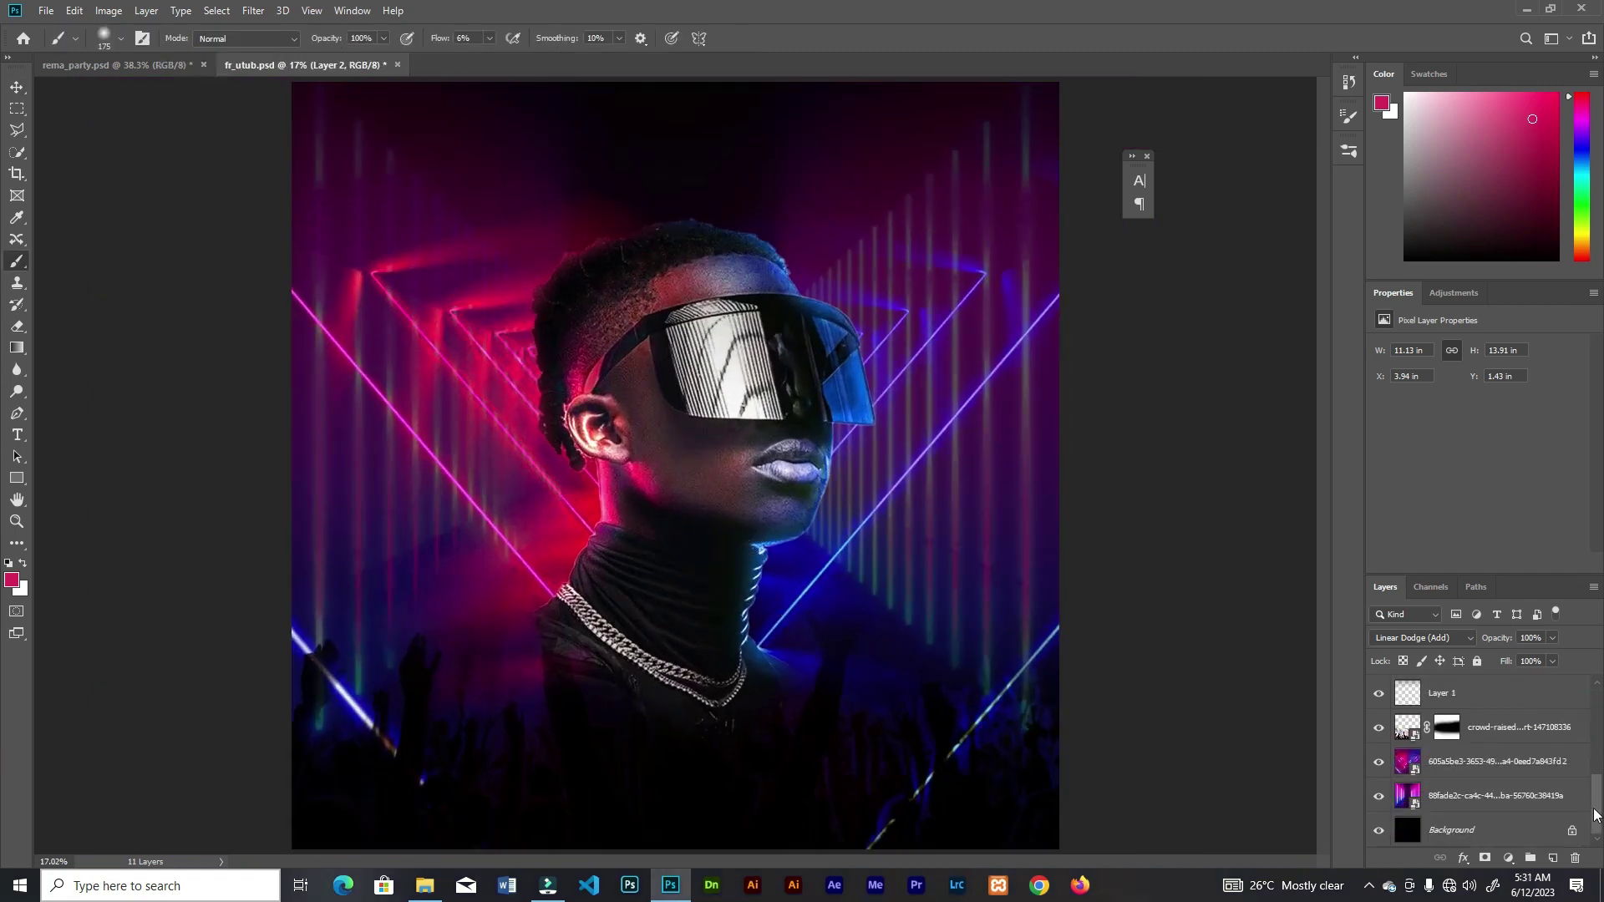
scroll(1569, 727, up, 2)
click(1527, 807)
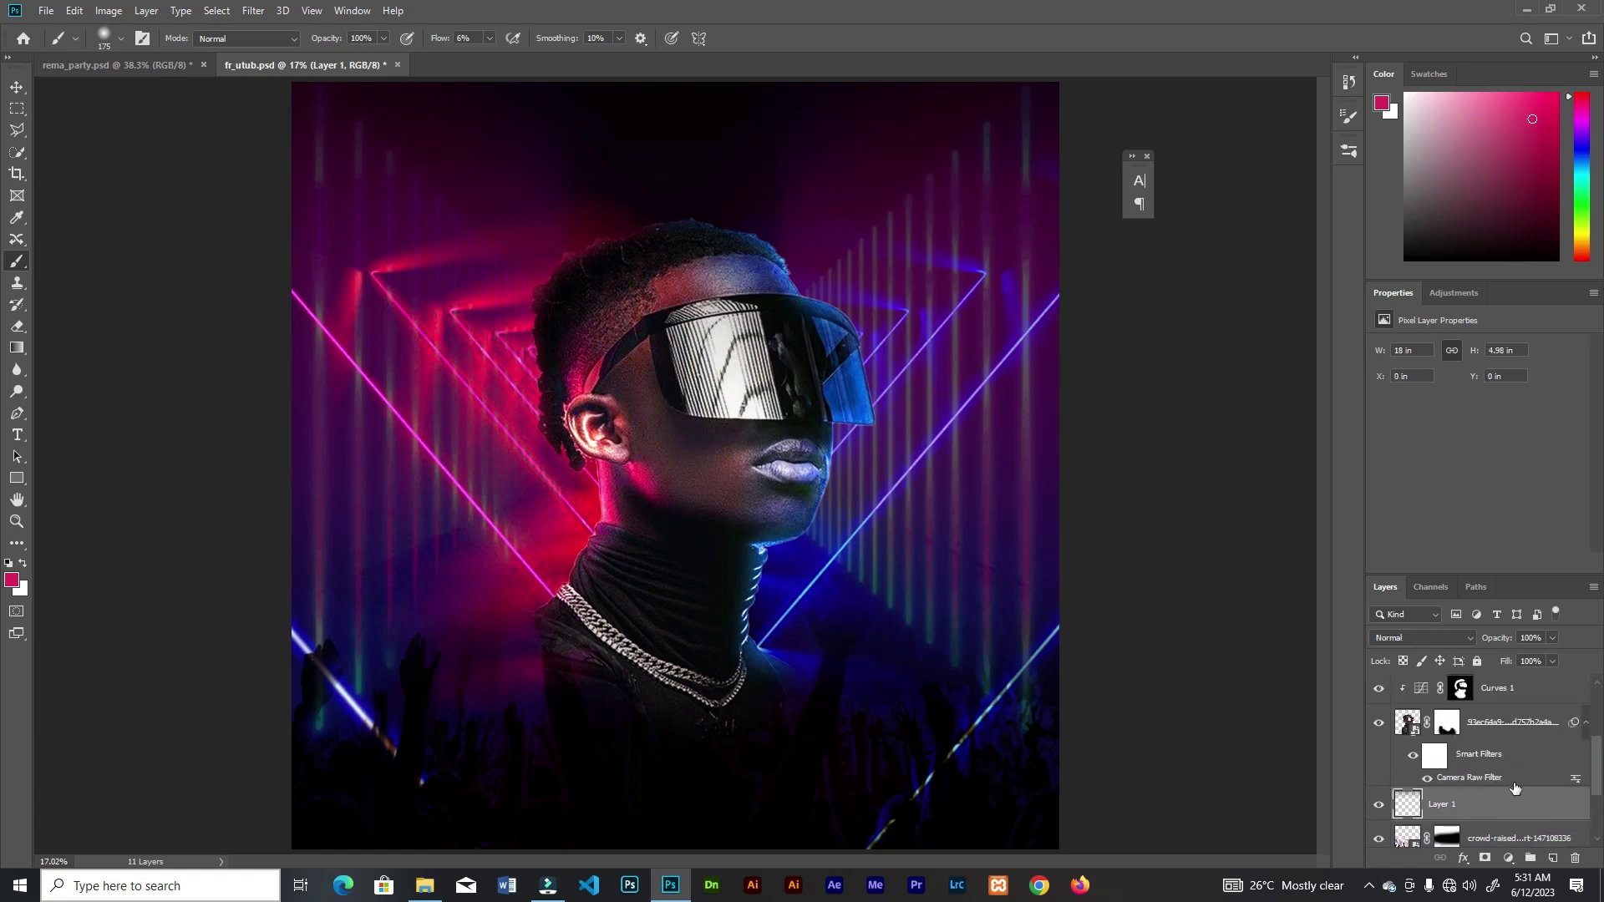
key(t)
click(590, 204)
text(Sunday)
click(797, 38)
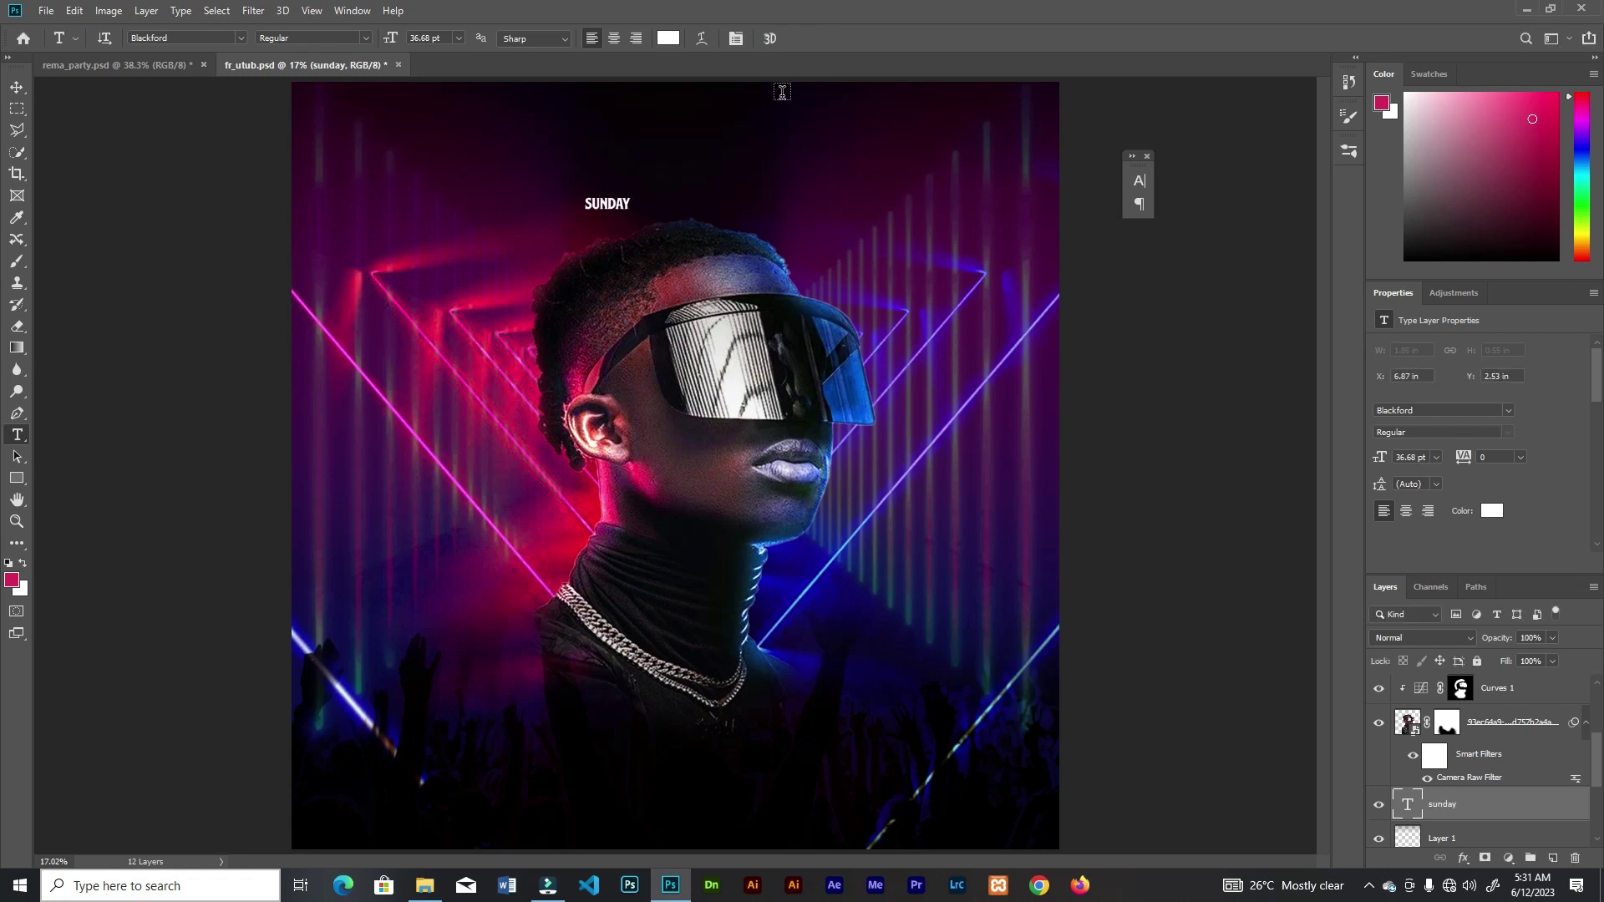
Scale the SUNDAY text to about 569 pt and position it across the poster's upper part behind the head
key(ctrl+t)
drag(632, 212, 925, 418)
drag(701, 196, 777, 210)
drag(1024, 397, 1045, 407)
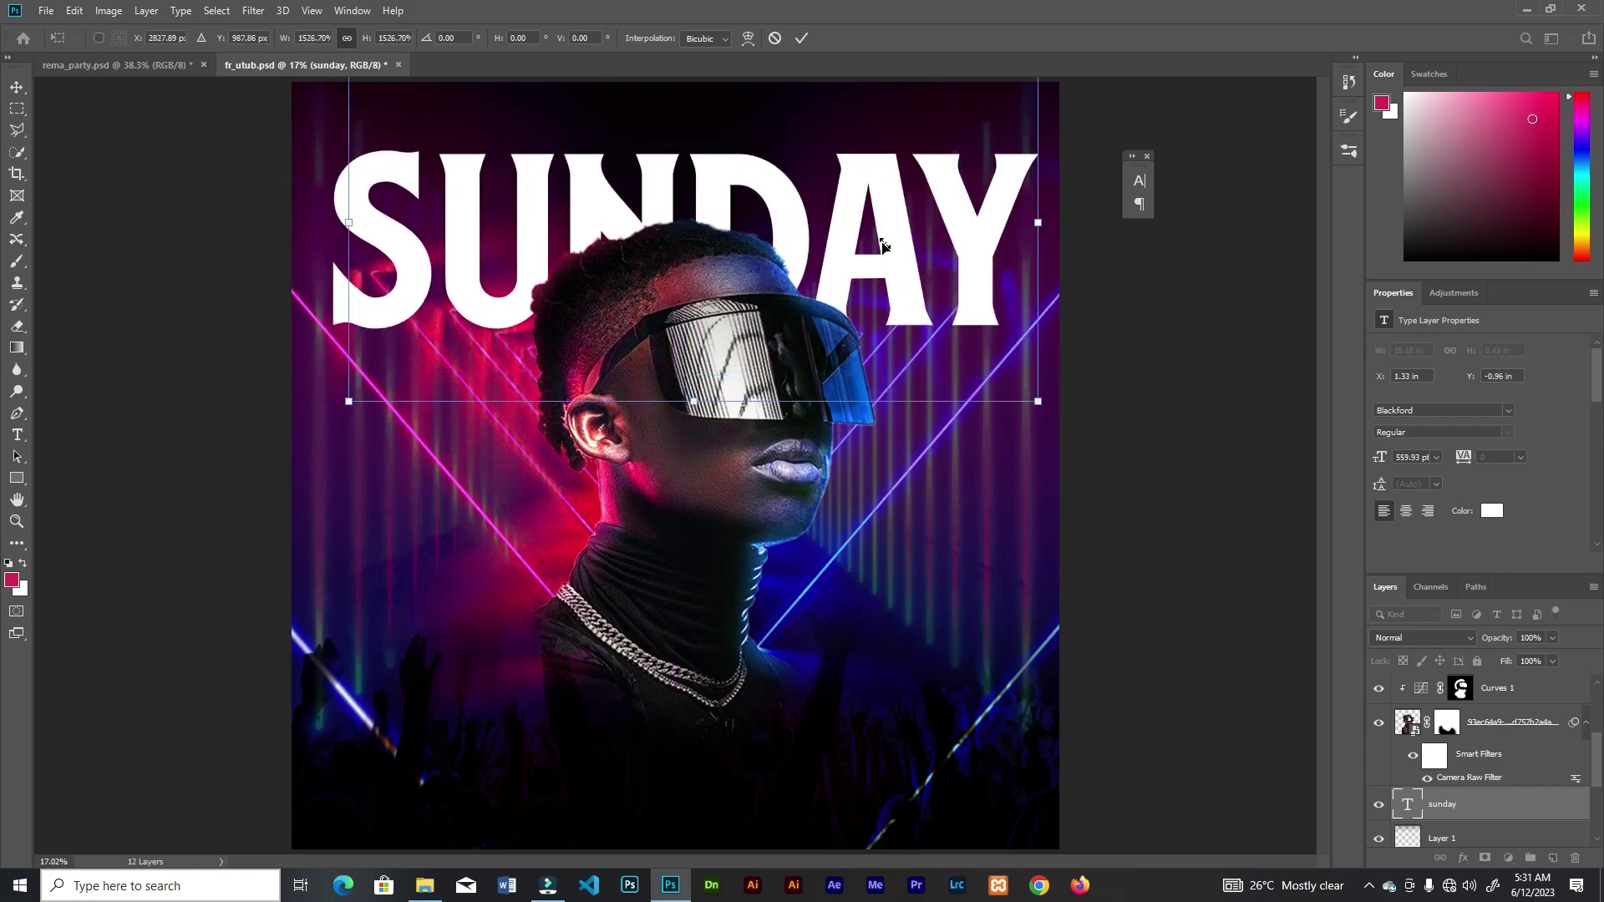
key(ctrl+z)
drag(945, 305, 962, 307)
drag(1031, 389, 1055, 438)
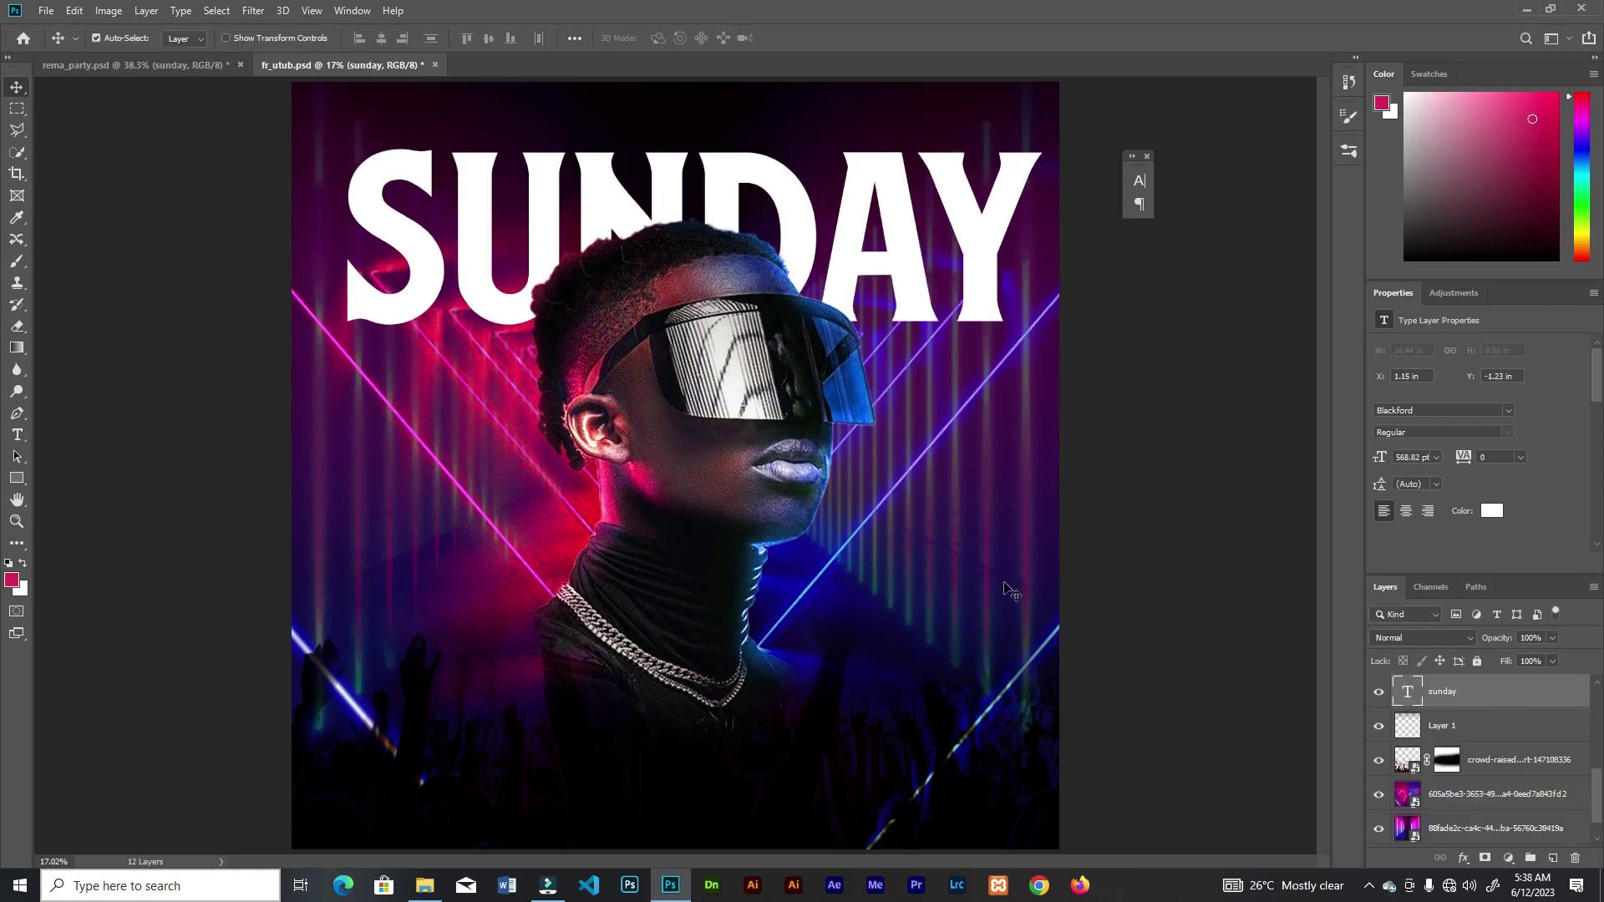
Add an outer glow to the SUNDAY text with 41% opacity, 3% noise, 19% spread and 21 px size
double_click(1513, 702)
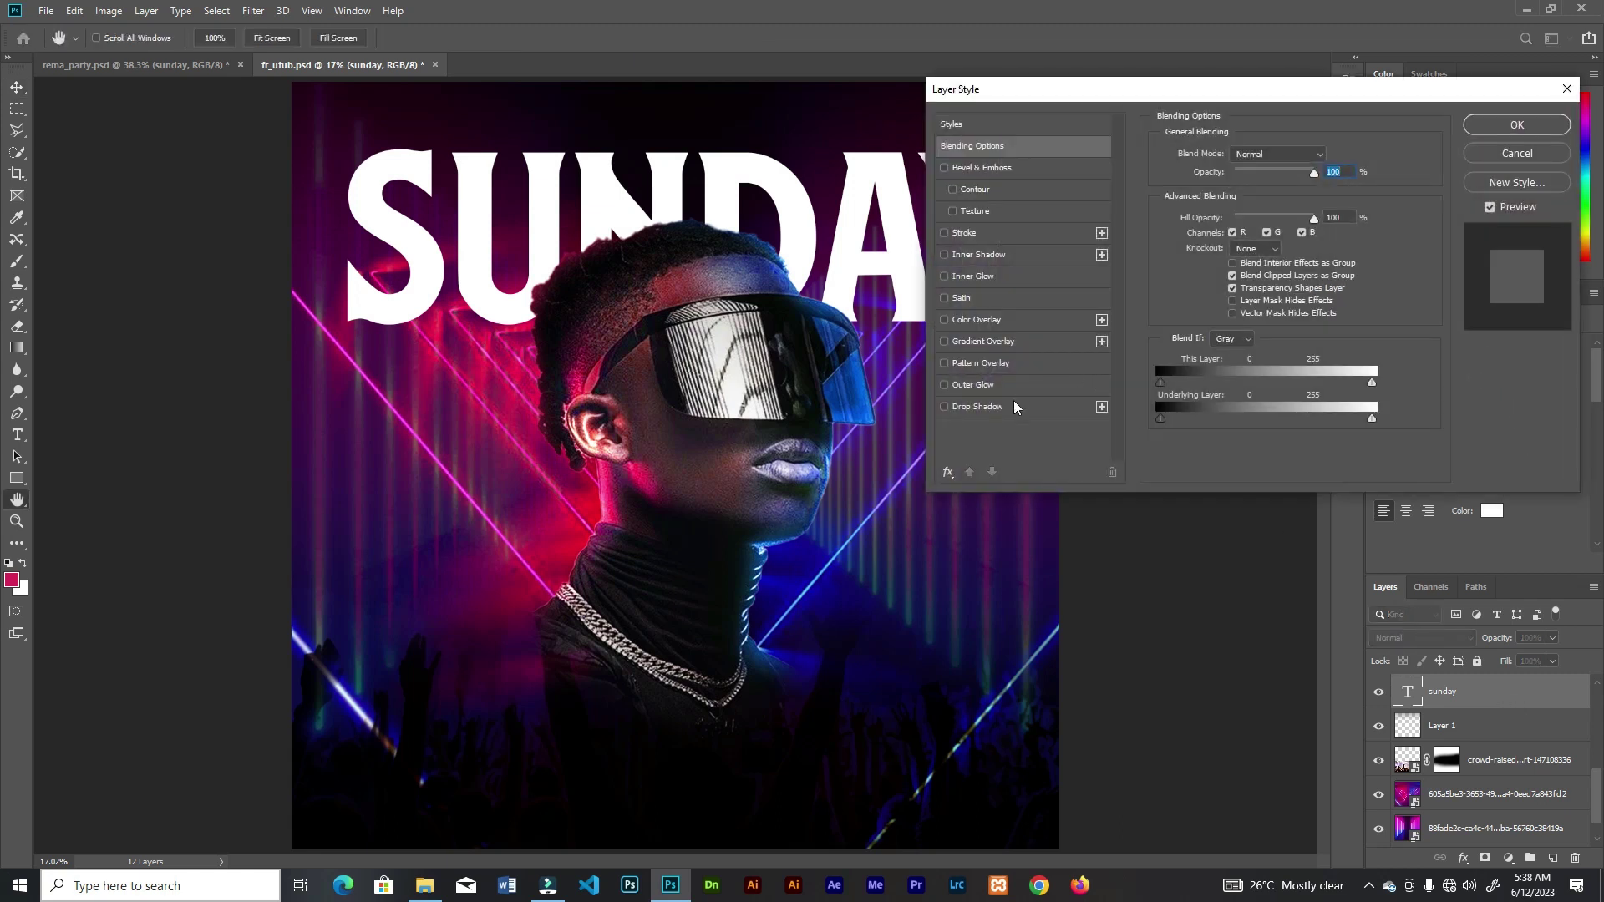
click(1016, 384)
click(1326, 172)
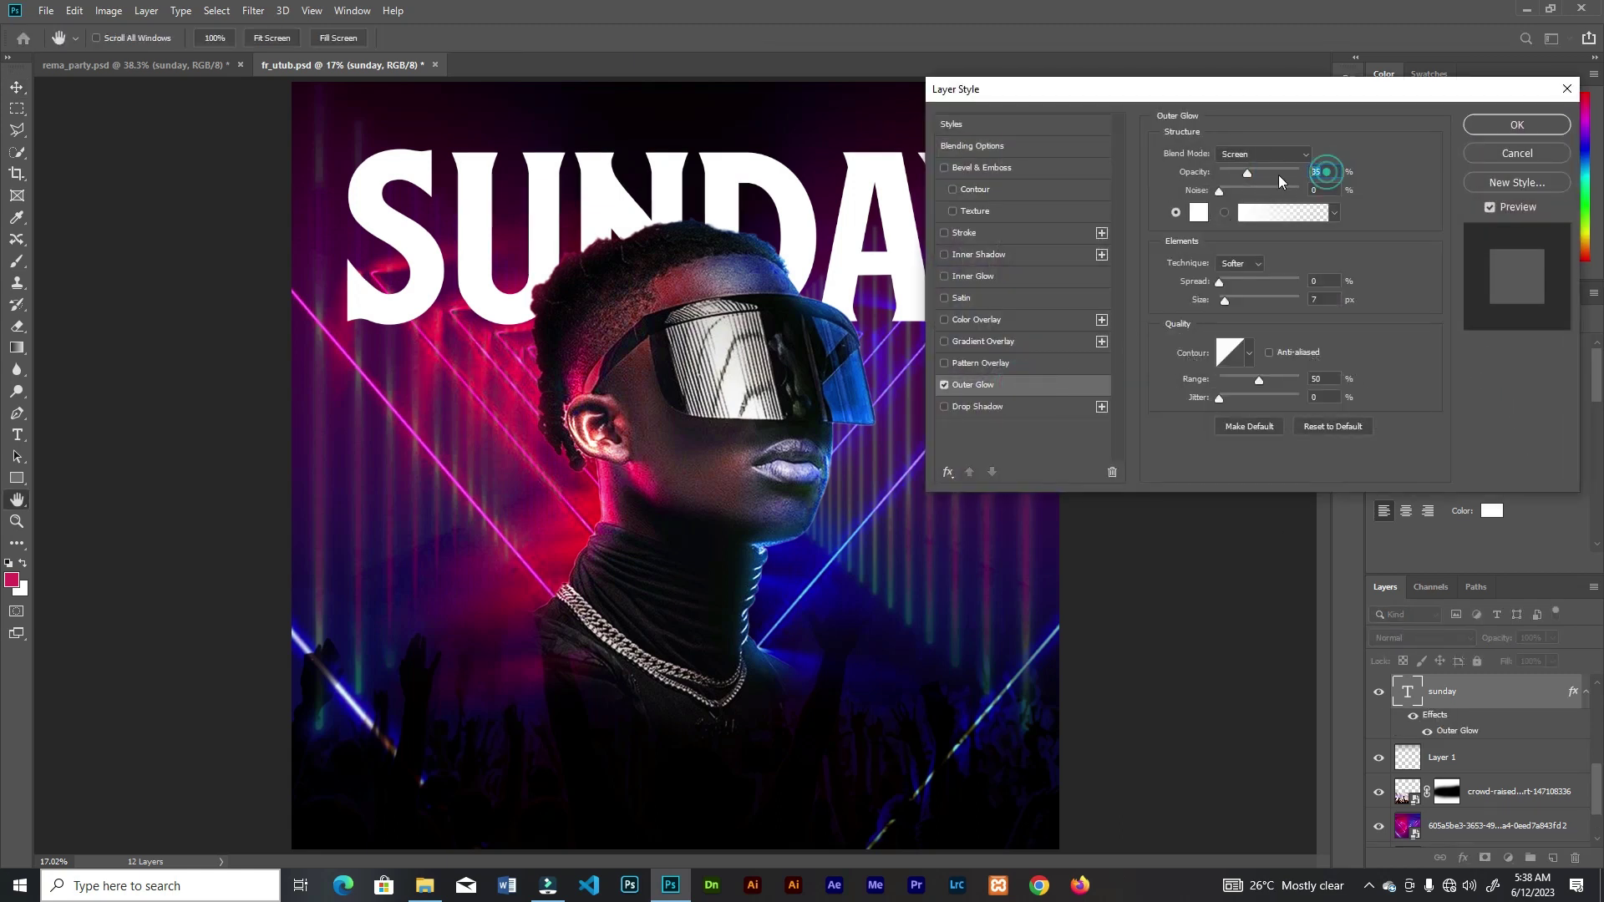
text(41)
text(19)
key(Tab)
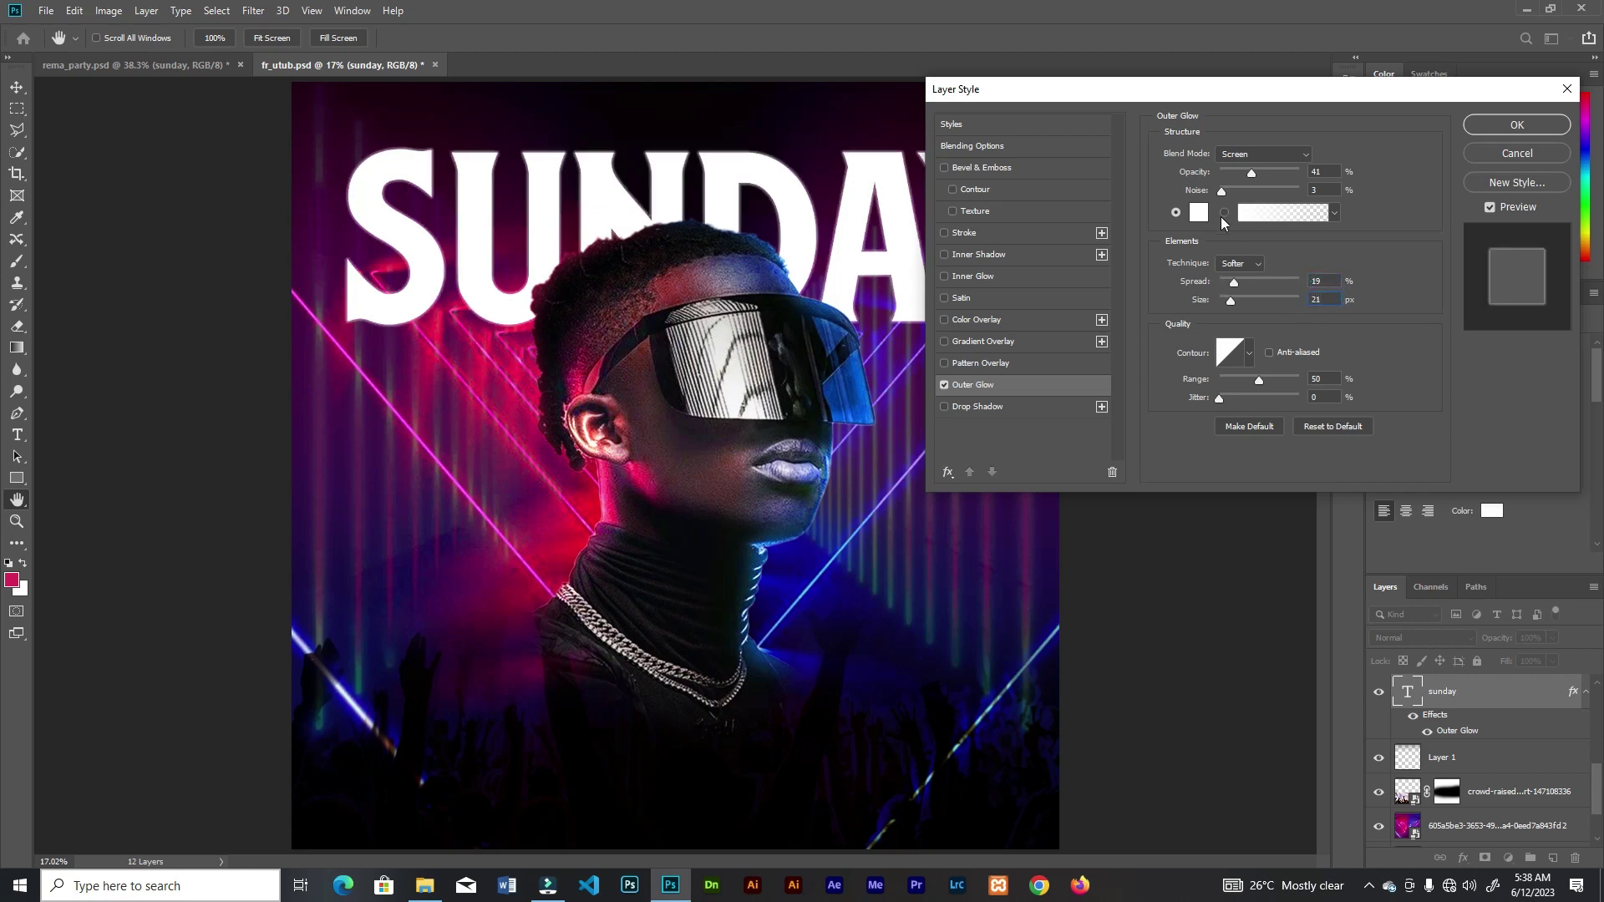
Set the outer glow colour to #004eff and apply the layer style
click(1199, 212)
text(004)
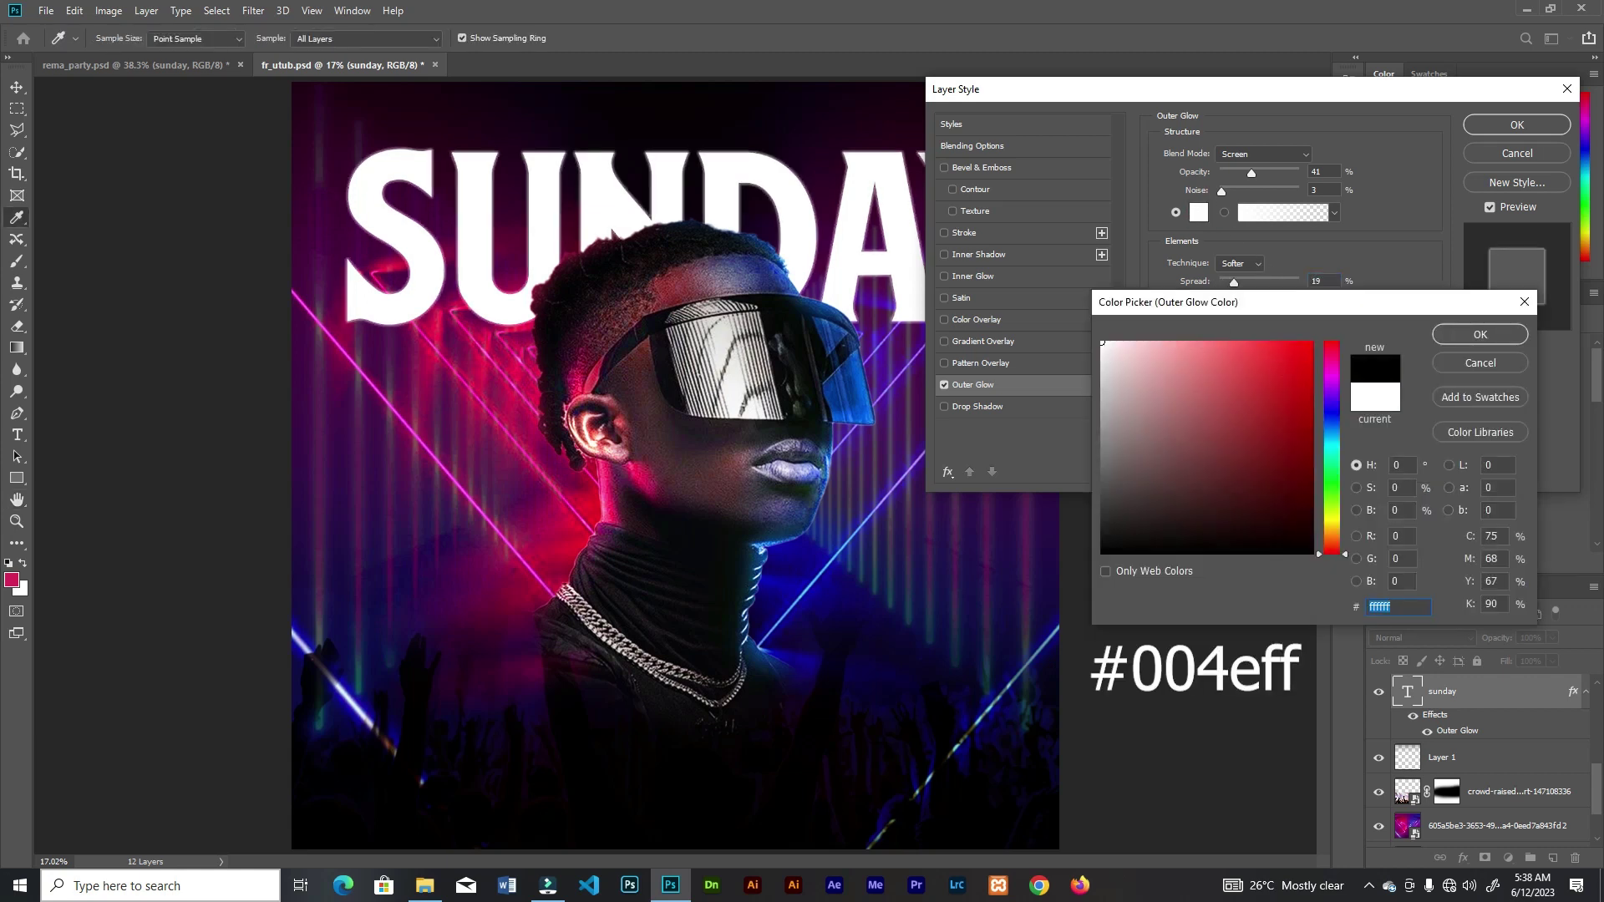
text(eff)
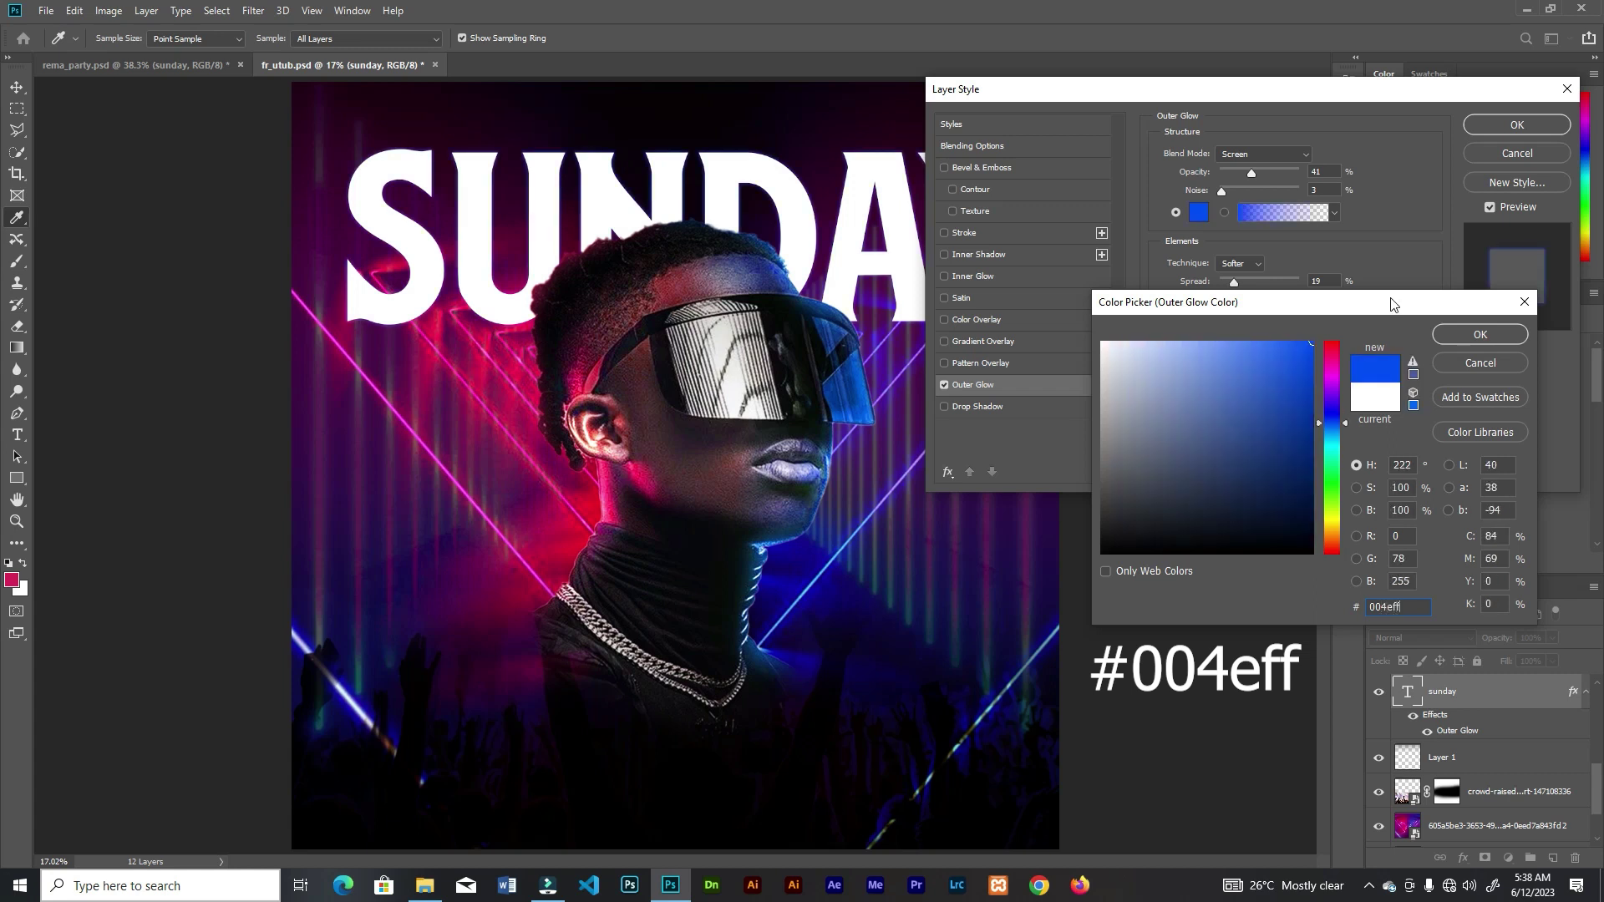
click(1479, 334)
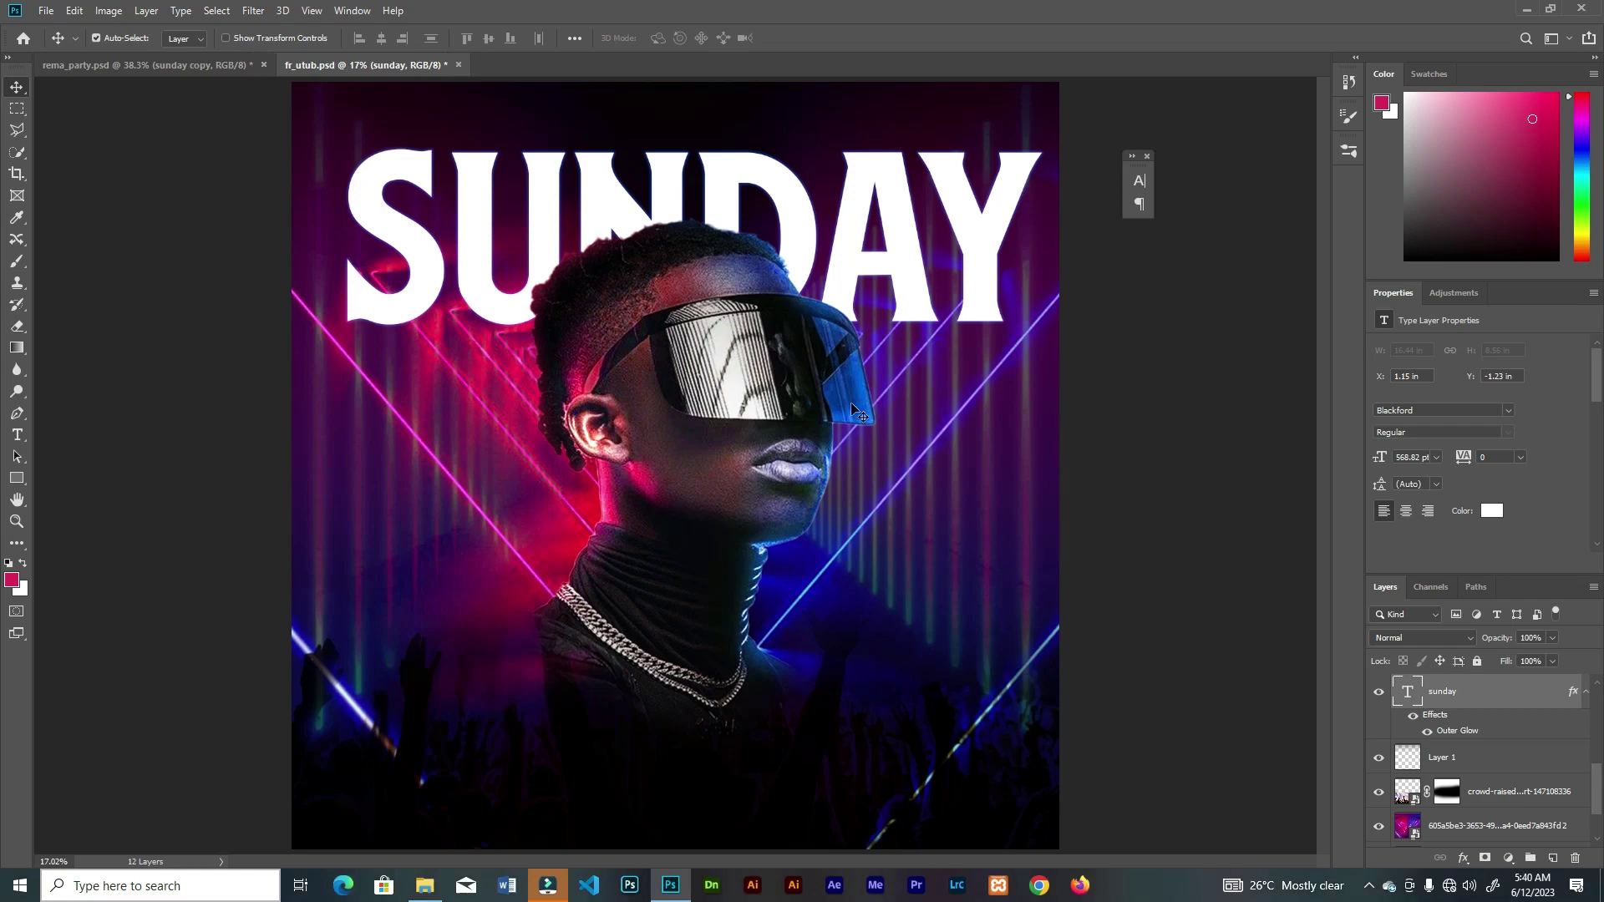
Duplicate the SUNDAY text about 2 in lower and move the copy beneath the original in the layer order
drag(908, 254, 902, 359)
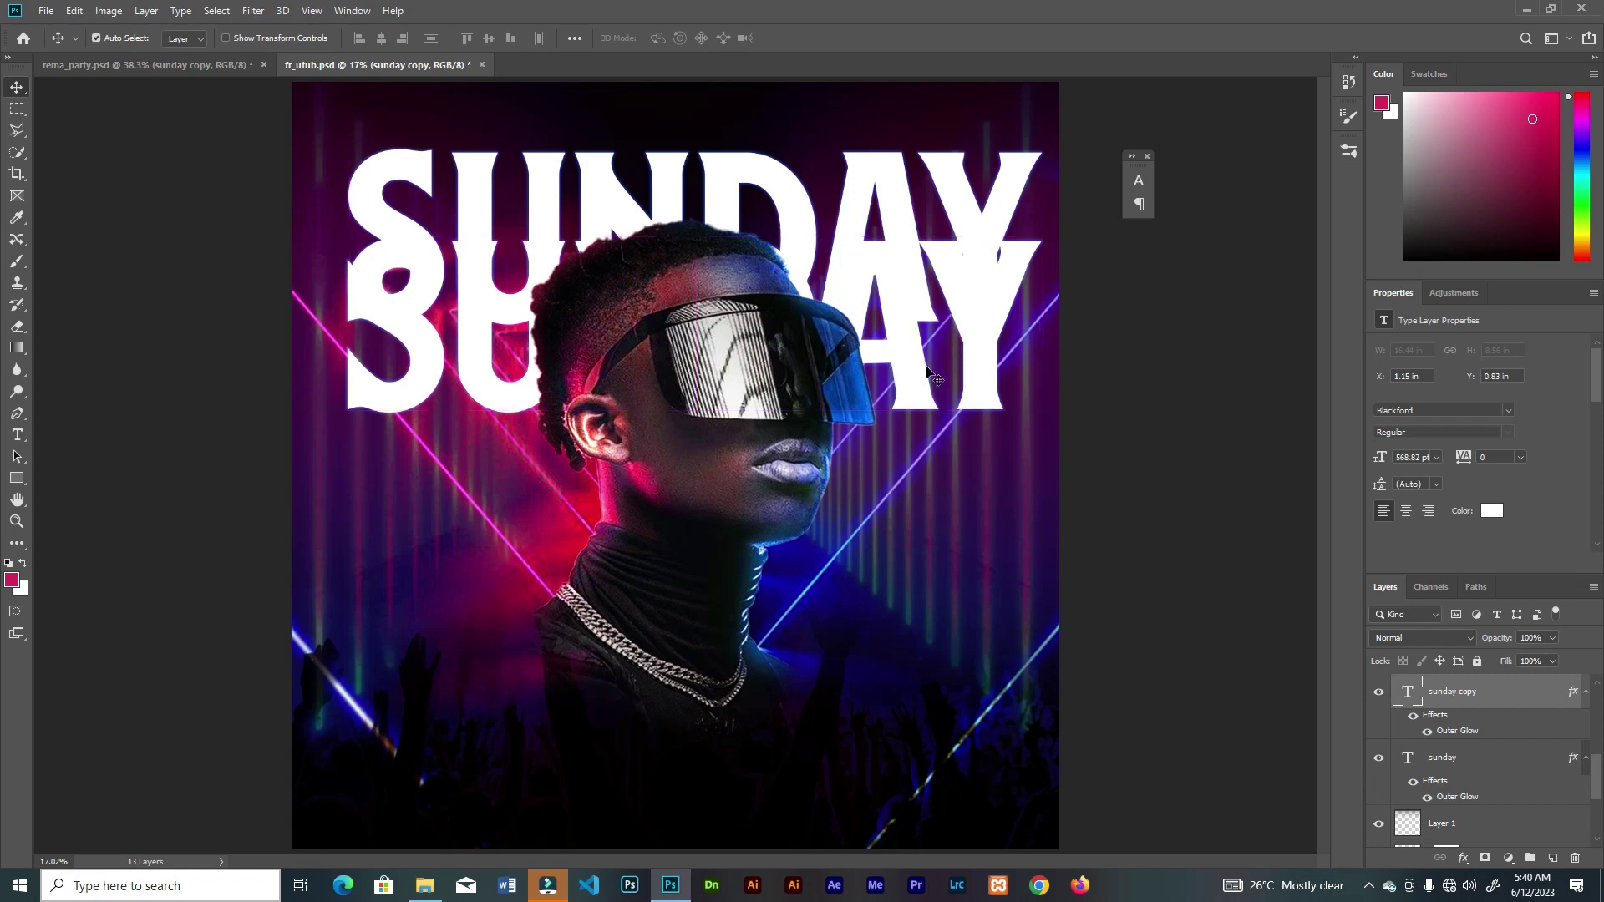
drag(1516, 702, 1588, 775)
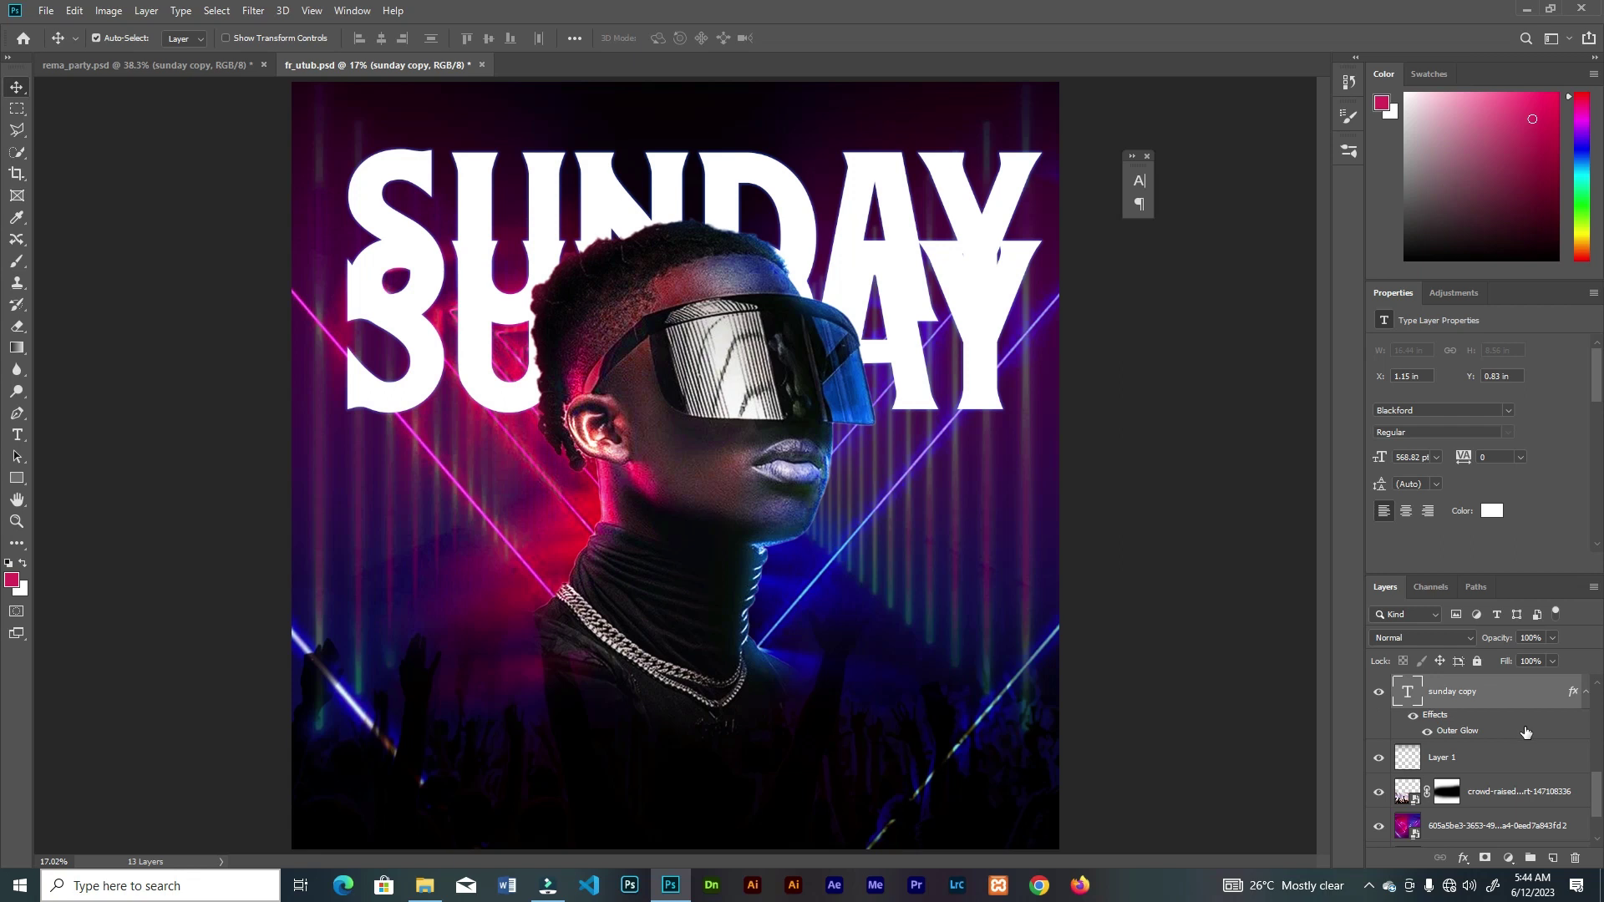
Turn off the SUNDAY copy's outer glow and set its fill opacity to 0%
double_click(1516, 692)
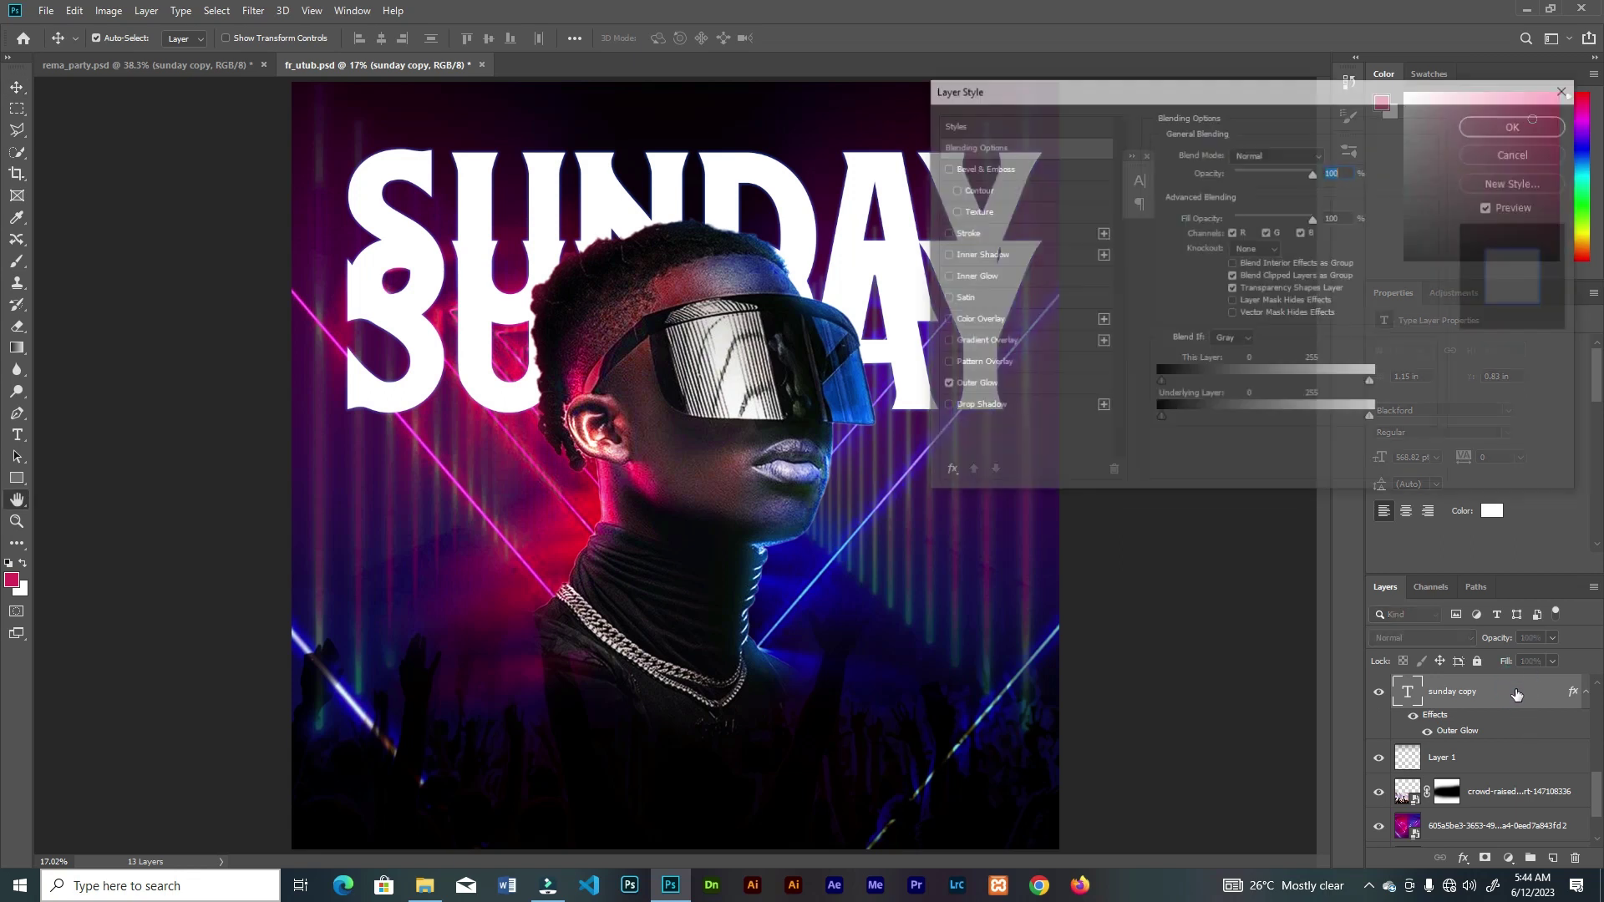
click(969, 385)
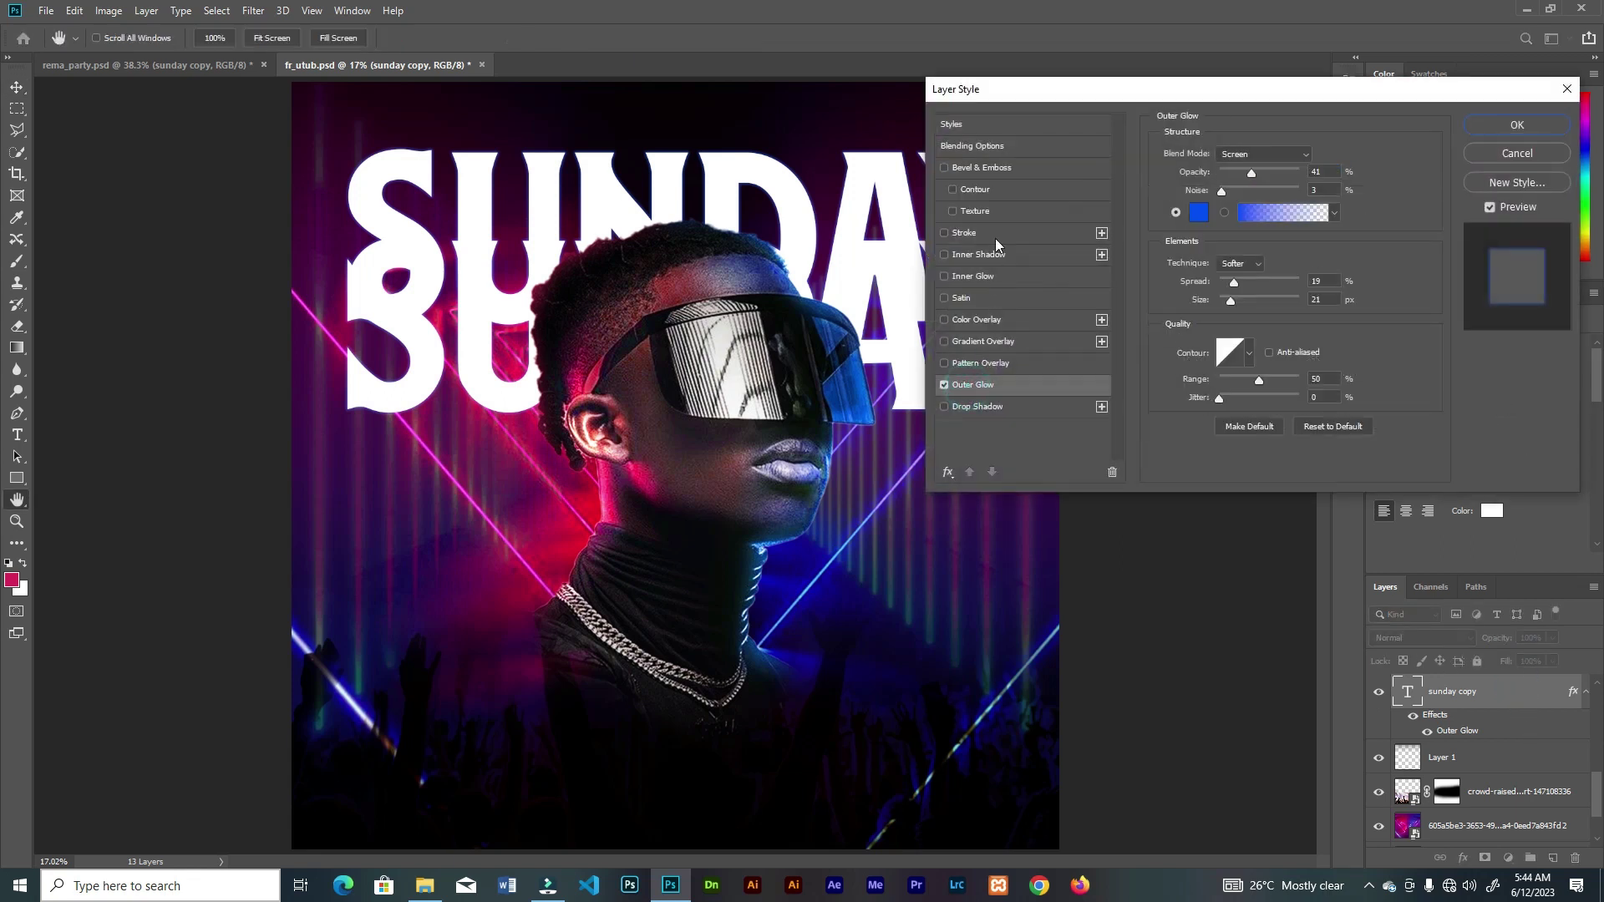
click(945, 385)
click(994, 147)
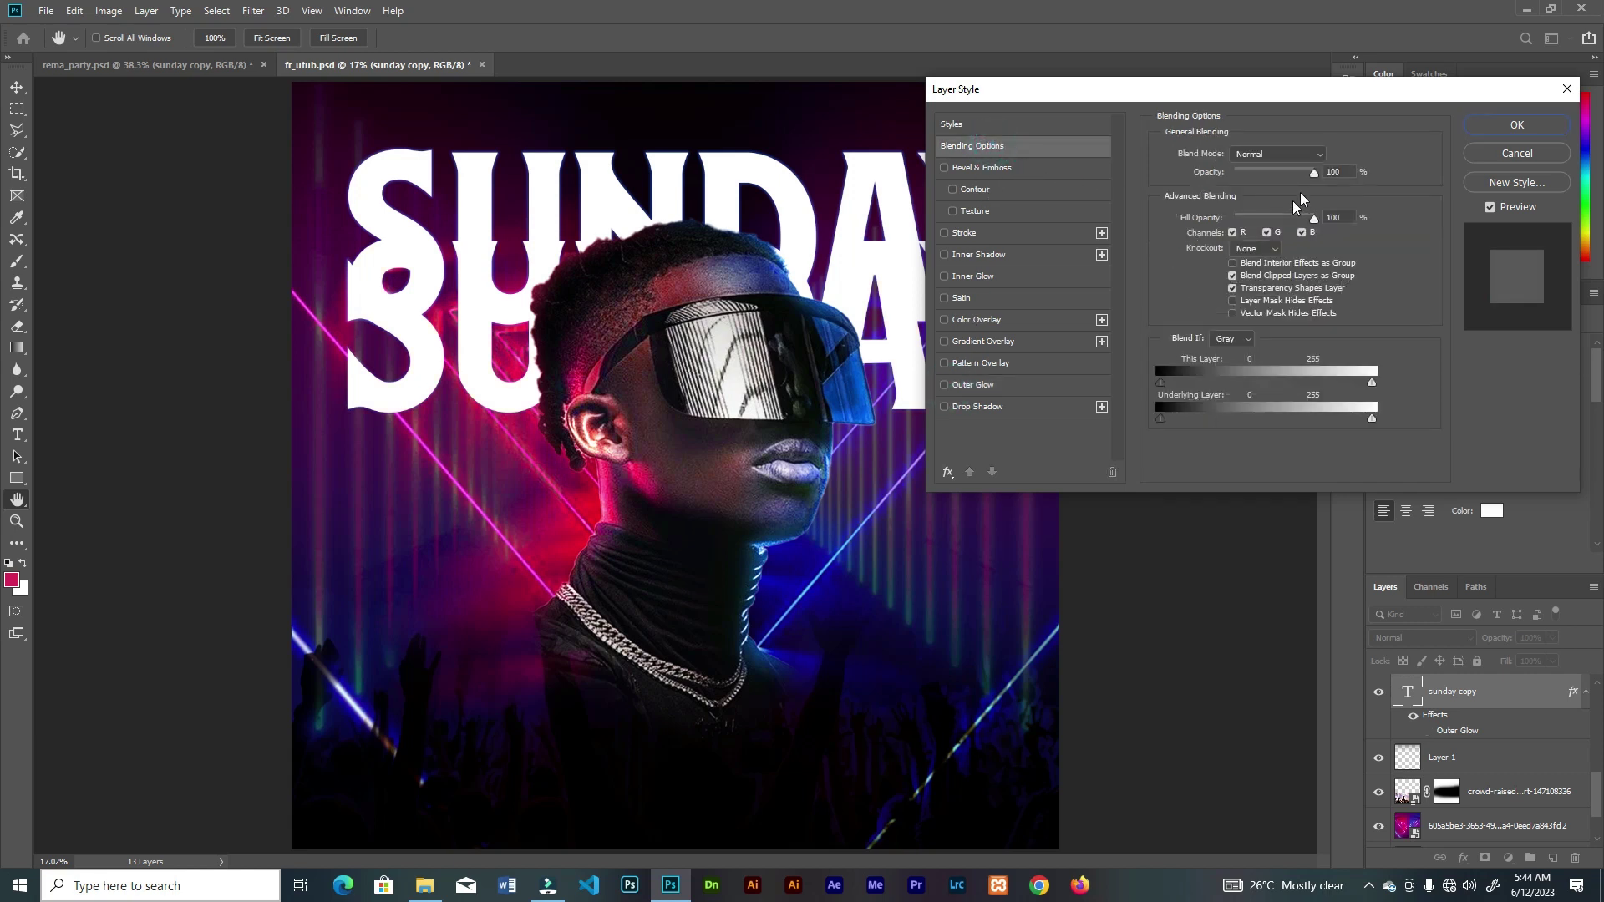
drag(1312, 217, 1228, 219)
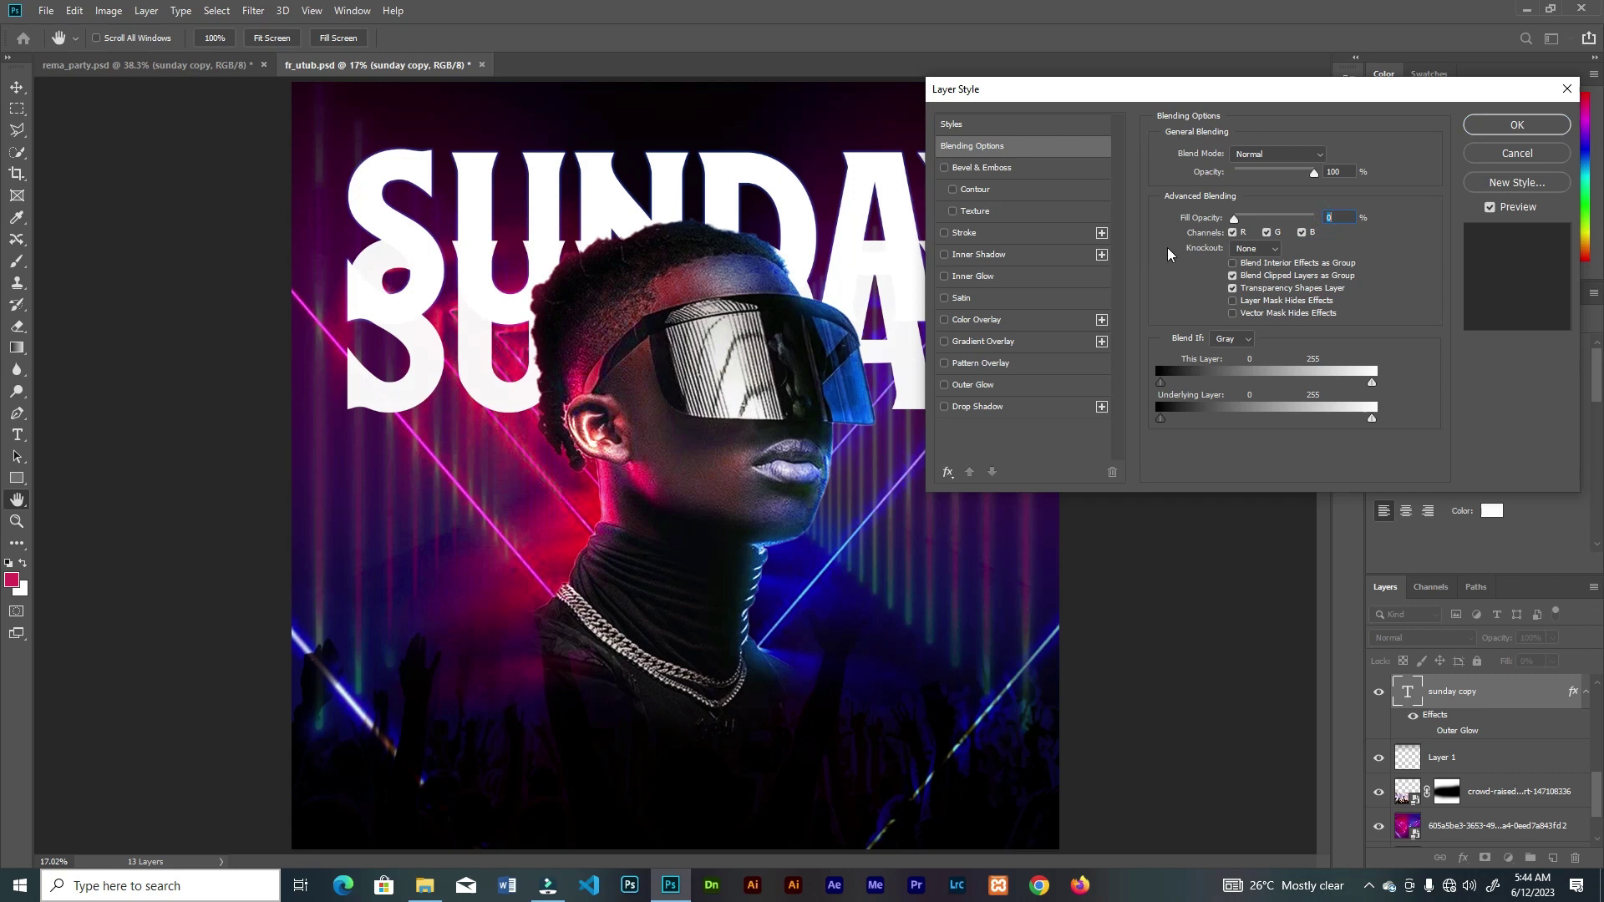
Give the SUNDAY copy a 40 px inside stroke and apply the layer style
click(986, 234)
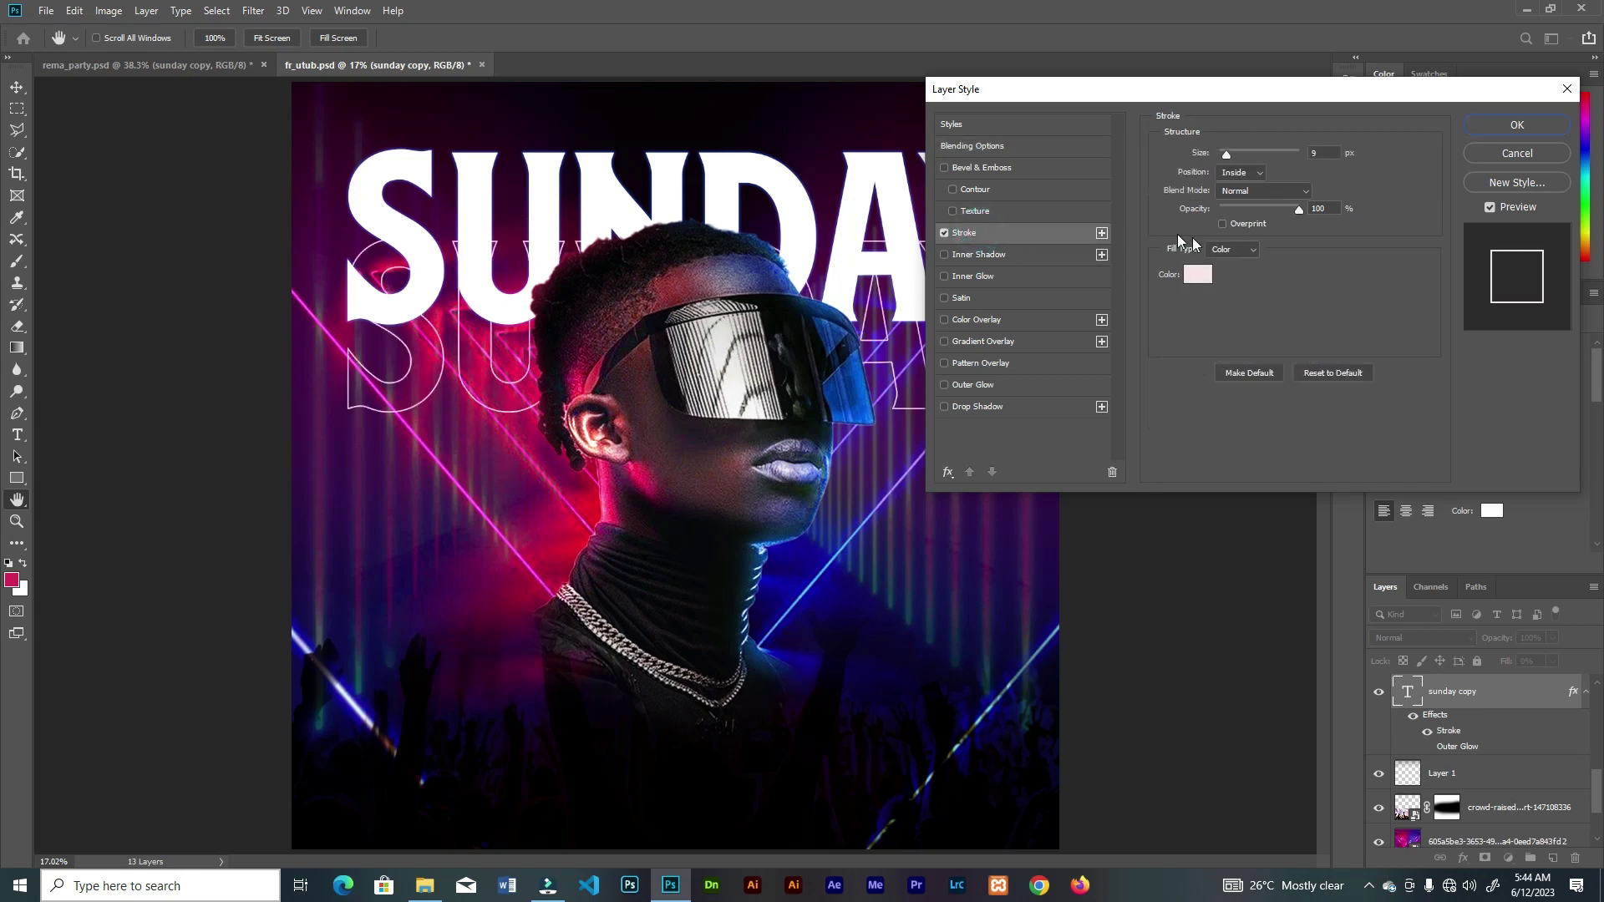
drag(1232, 156, 1236, 157)
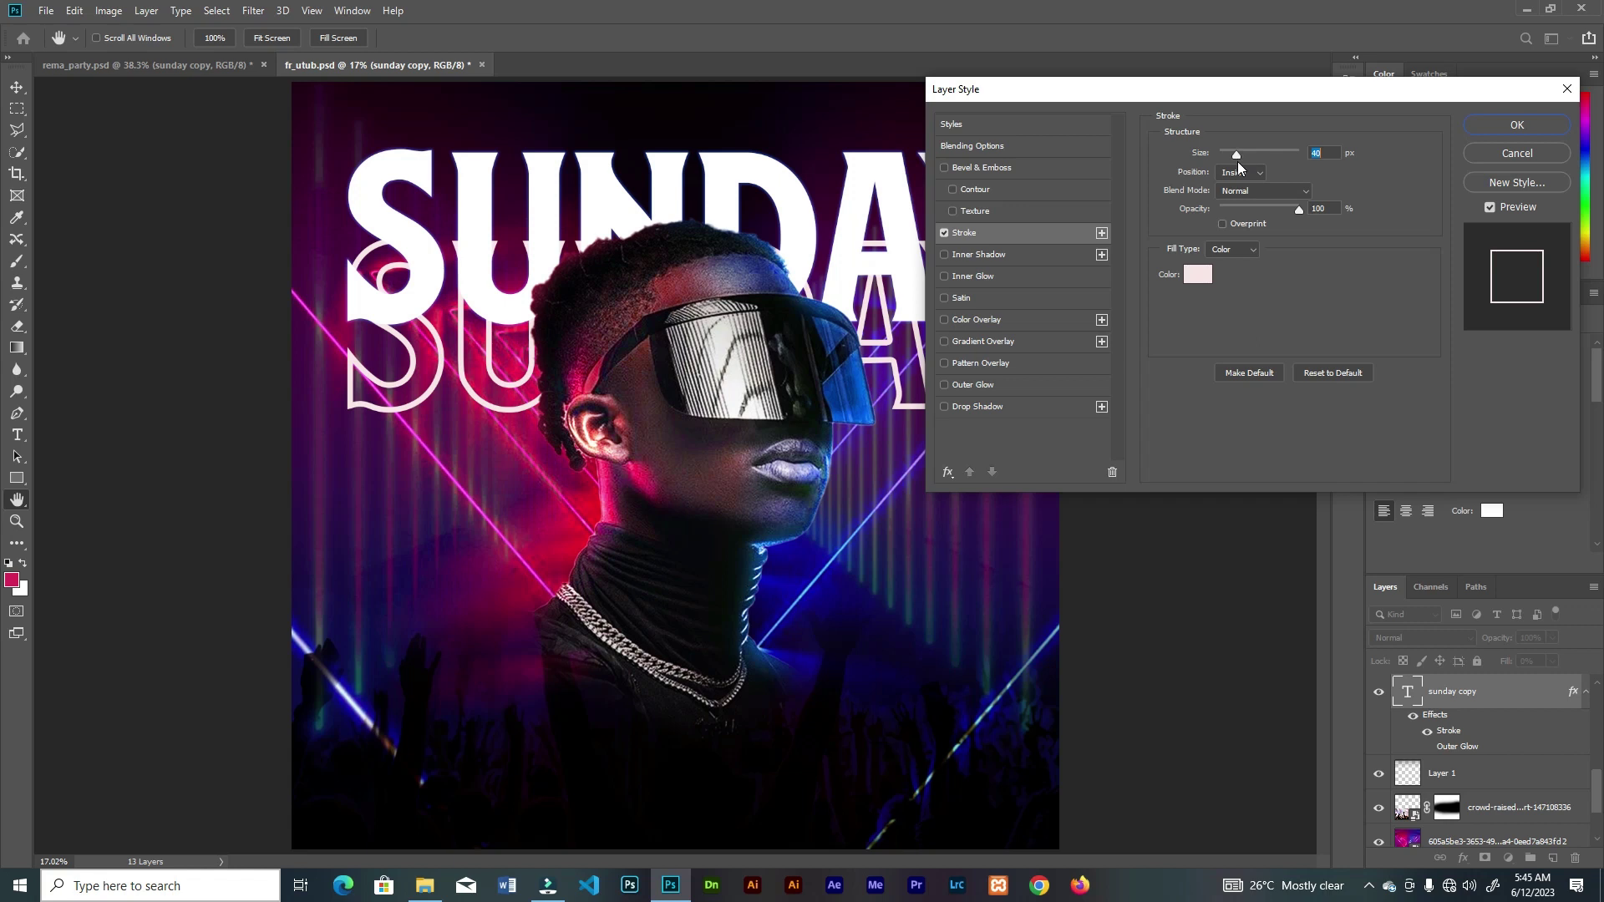
click(1515, 127)
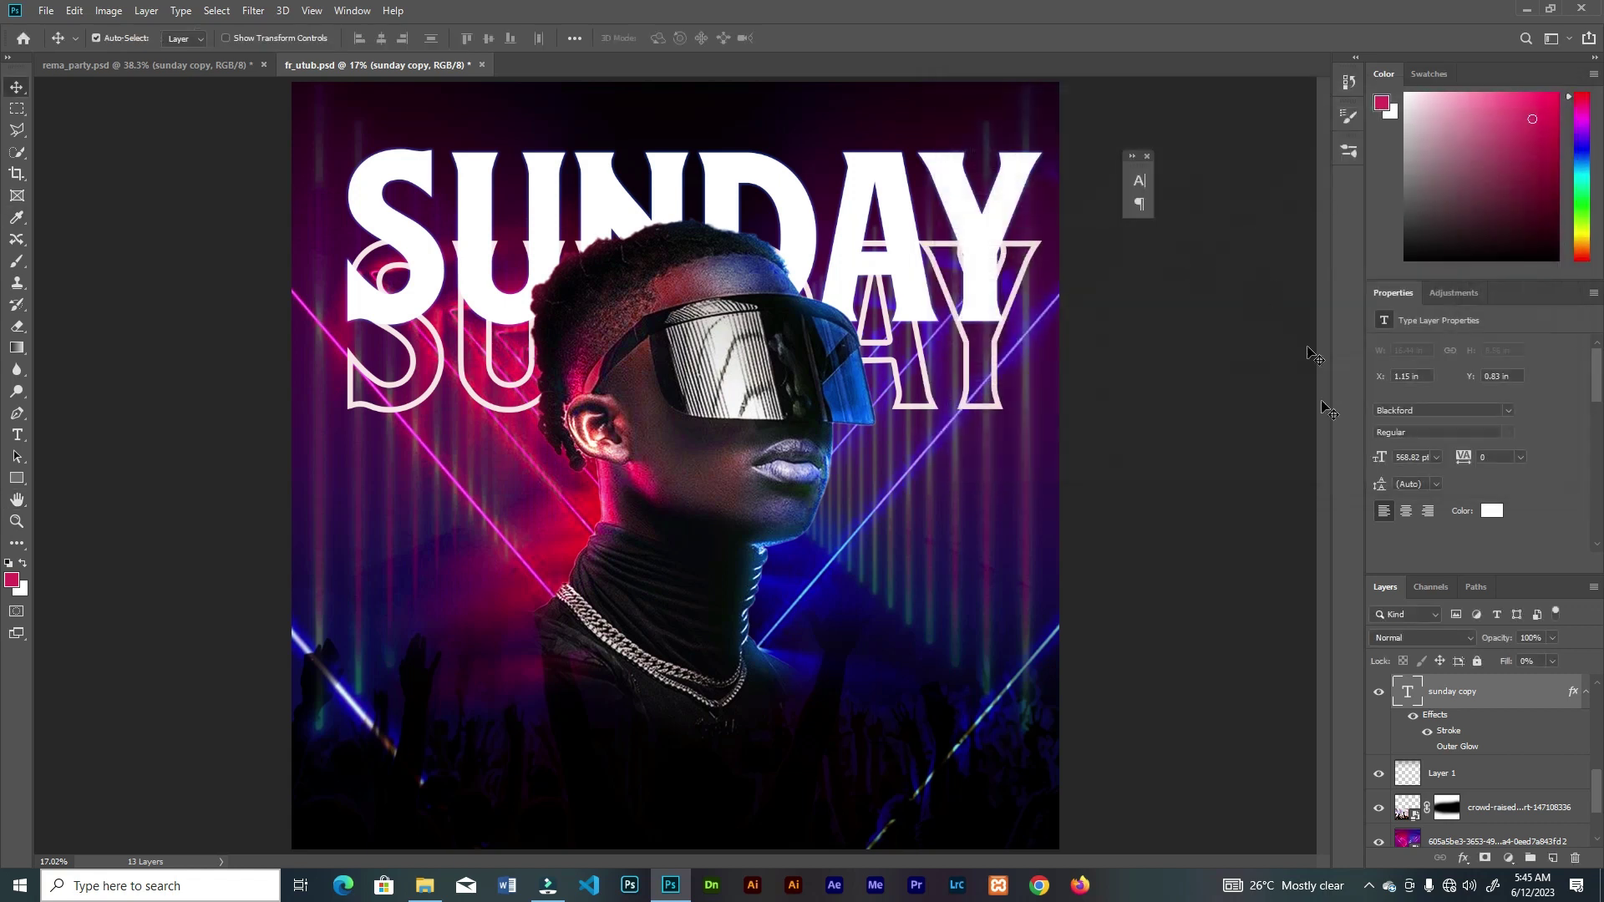
Rasterize the outlined SUNDAY copy and delete the part overlapping the solid text, down to just below its baseline
right_click(1506, 703)
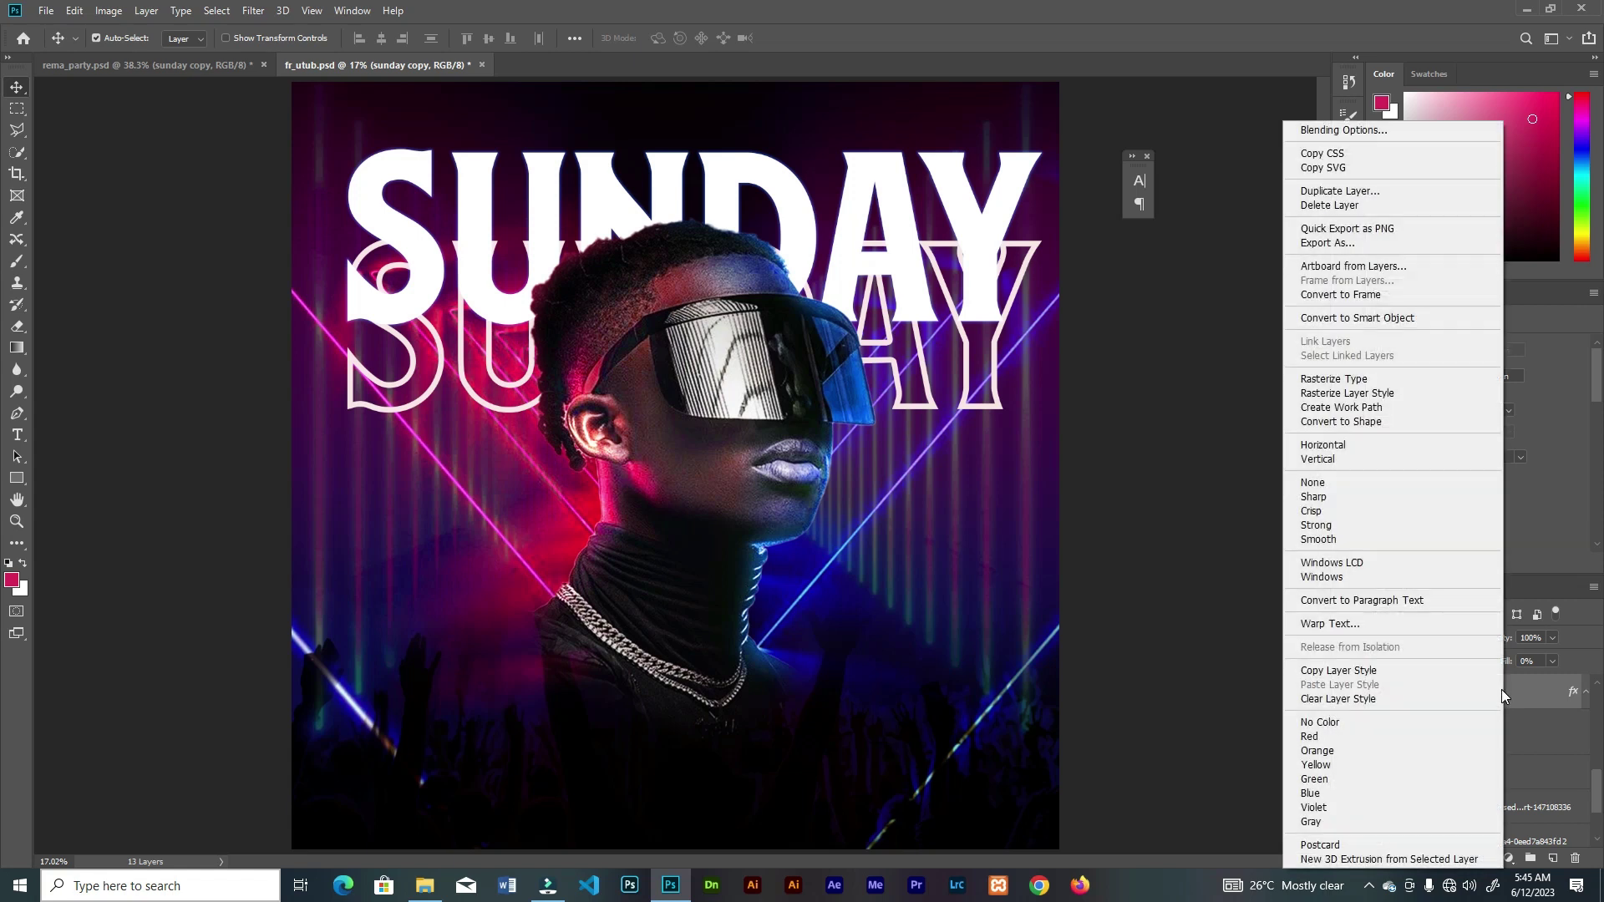
click(1377, 382)
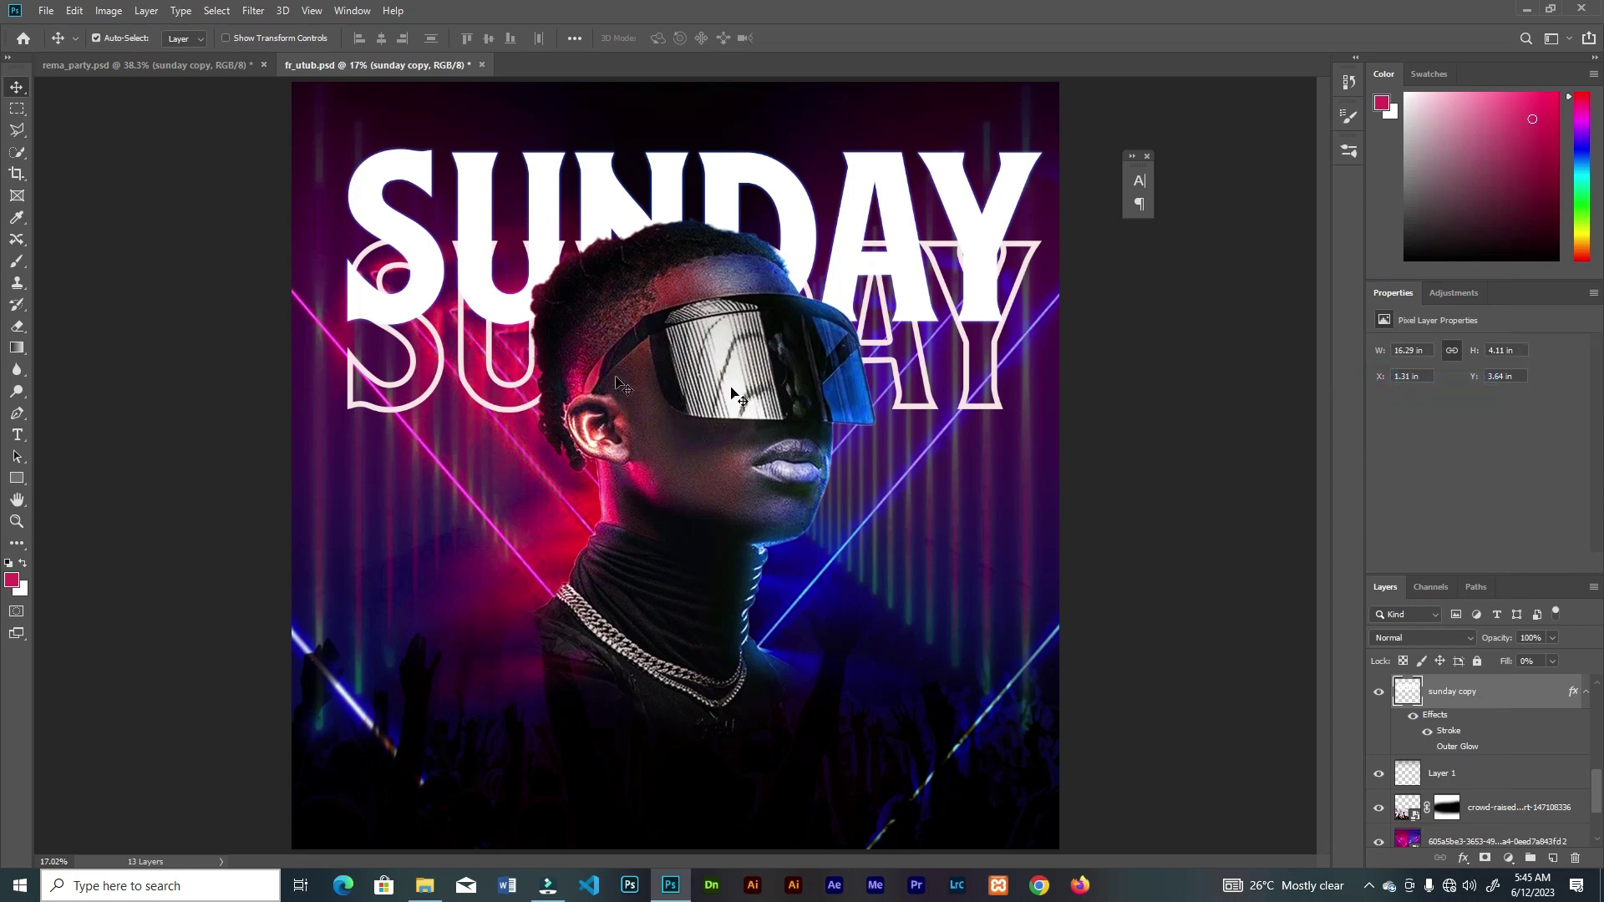
click(18, 110)
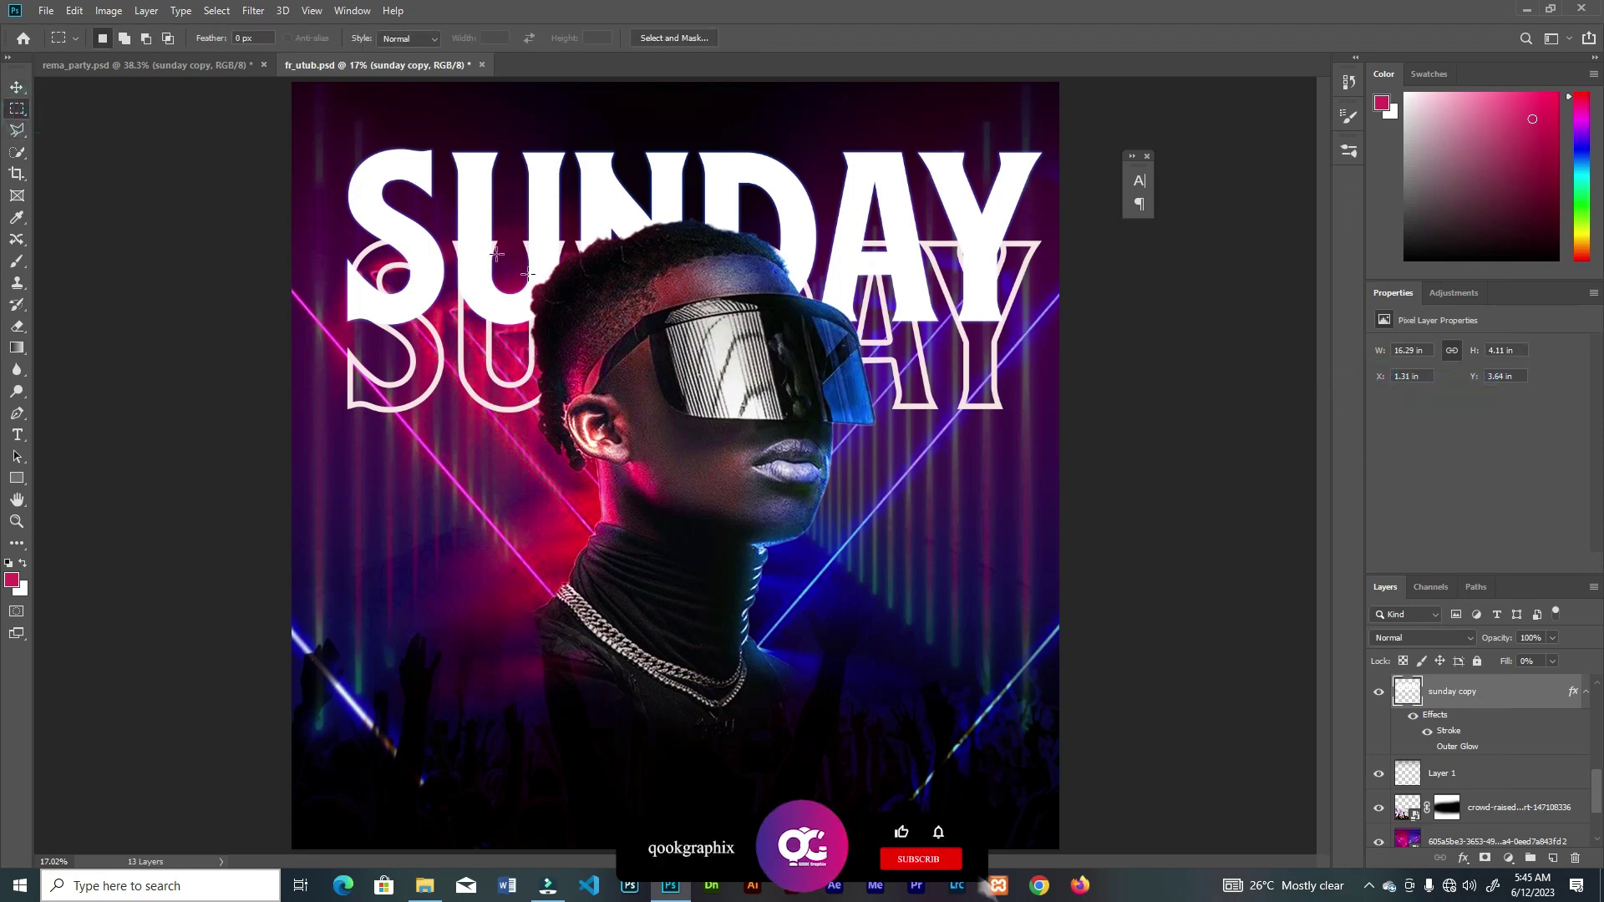
drag(320, 144, 1151, 338)
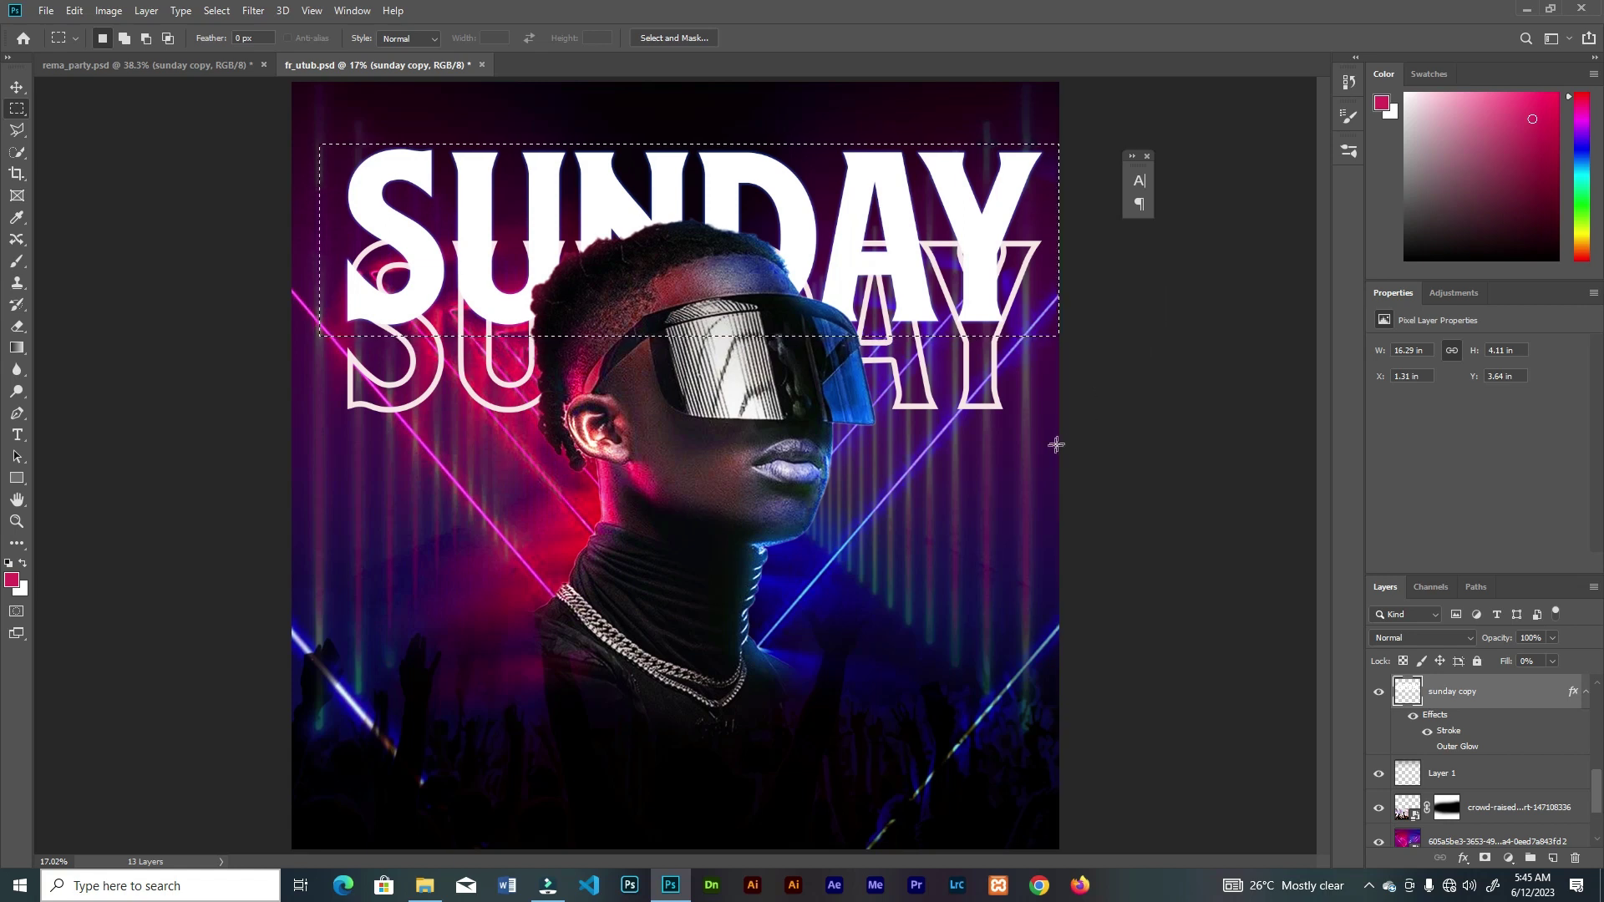
key(Delete)
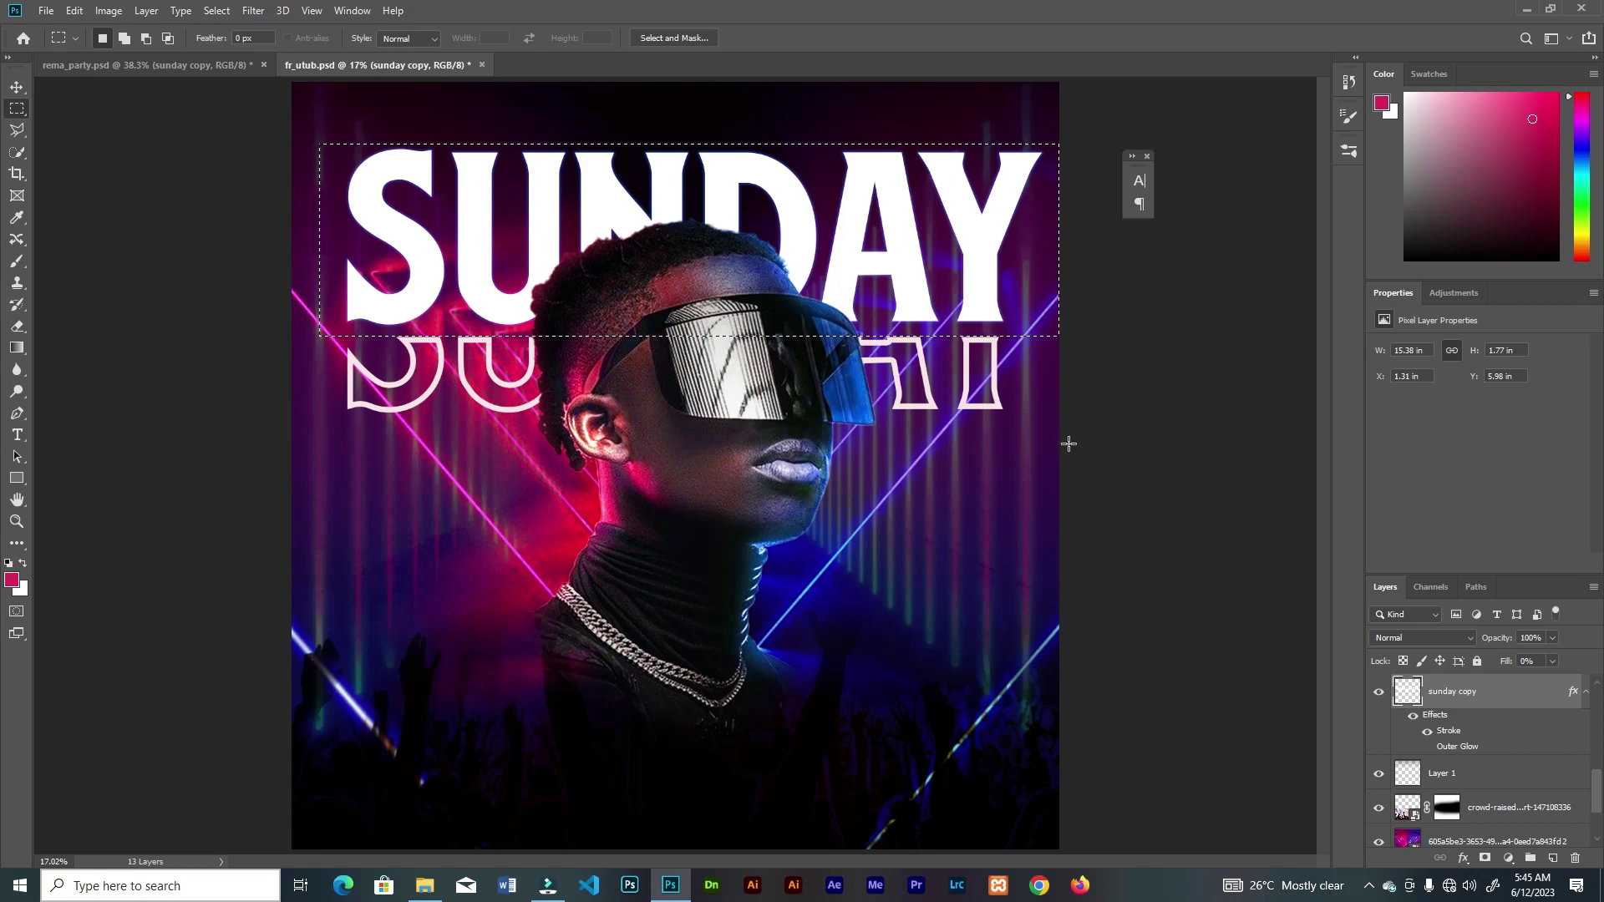
key(ctrl+d)
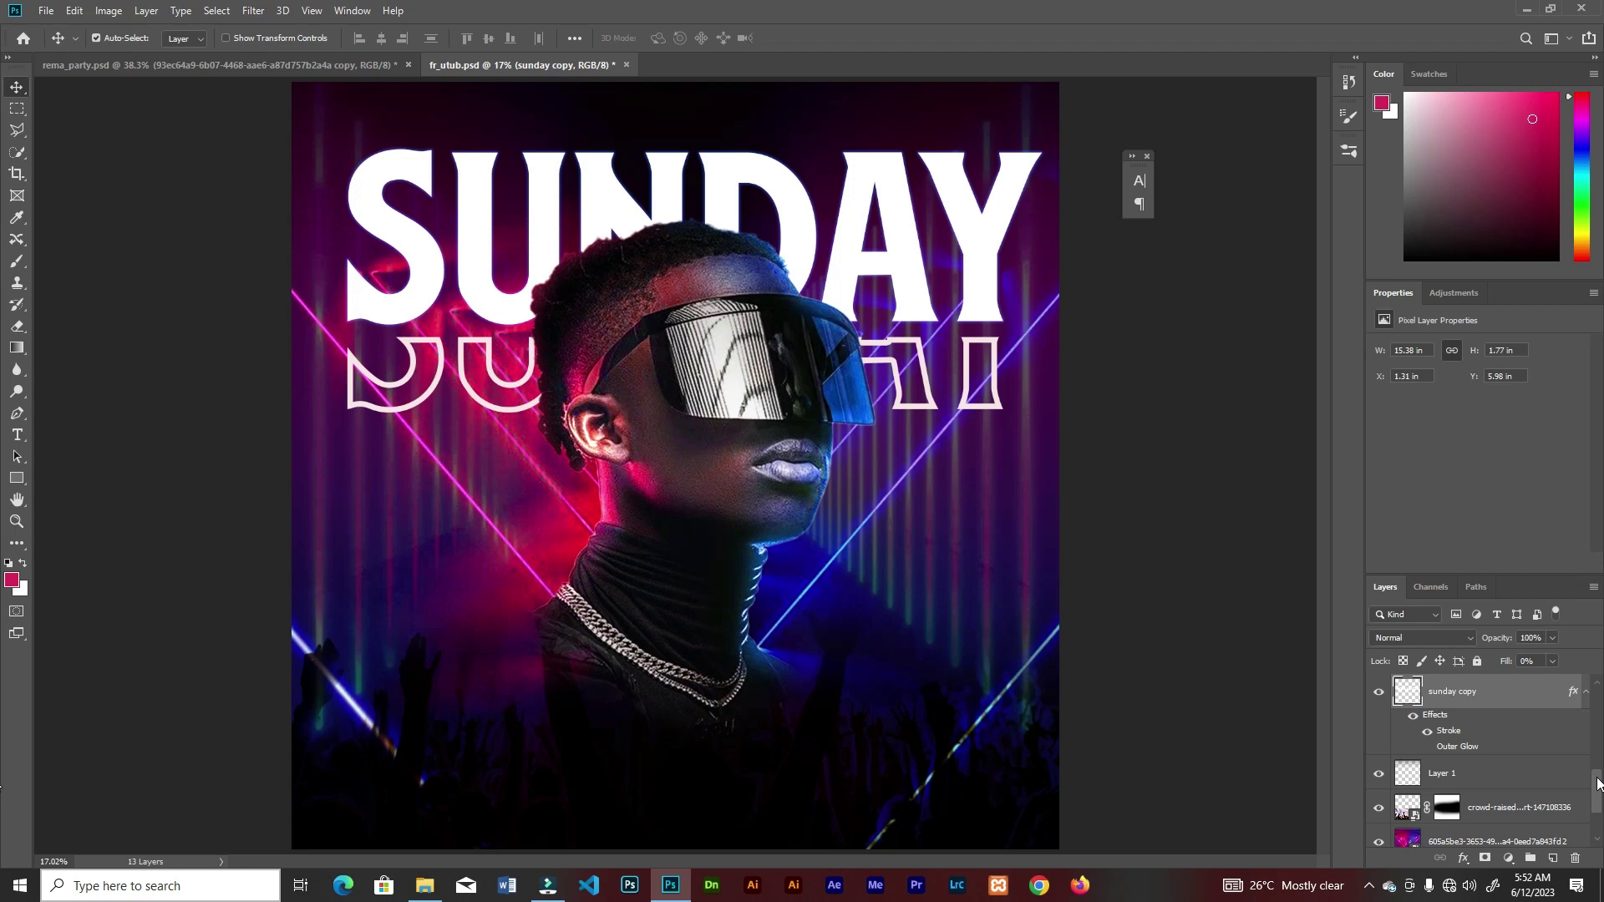
Duplicate the masked portrait layer together with its Camera Raw smart filter
scroll(1597, 783, up, 5)
click(1437, 740)
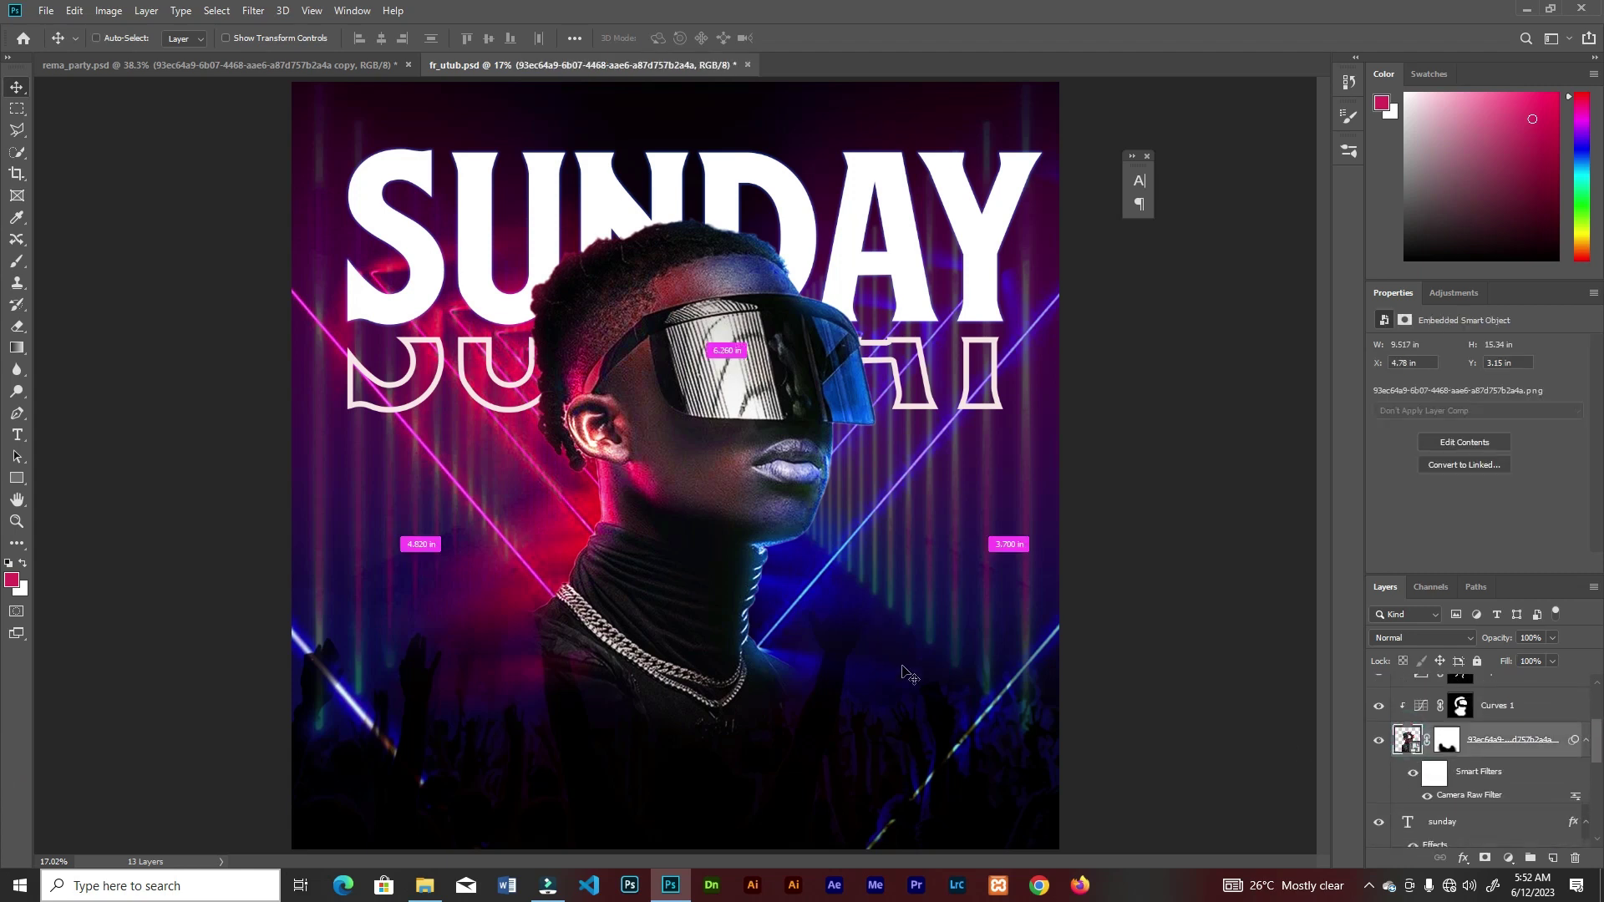
key(ctrl+j)
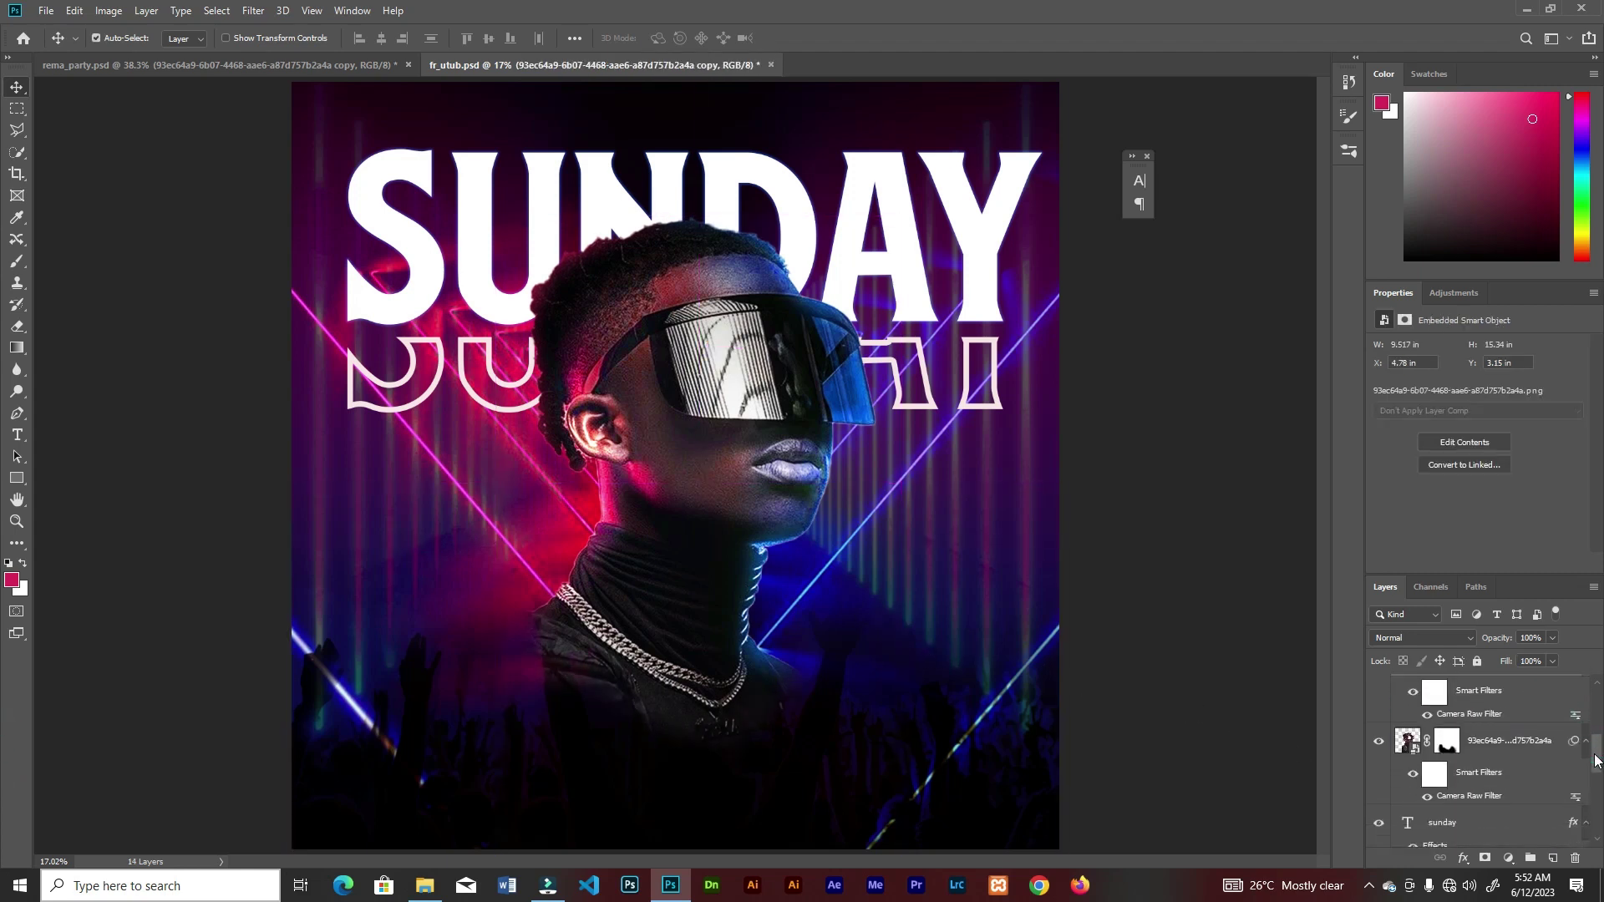
Duplicate the portrait layer again and offset the two rear copies slightly downward, one left and one right of the main figure
key(ctrl+j)
drag(1597, 745, 1590, 767)
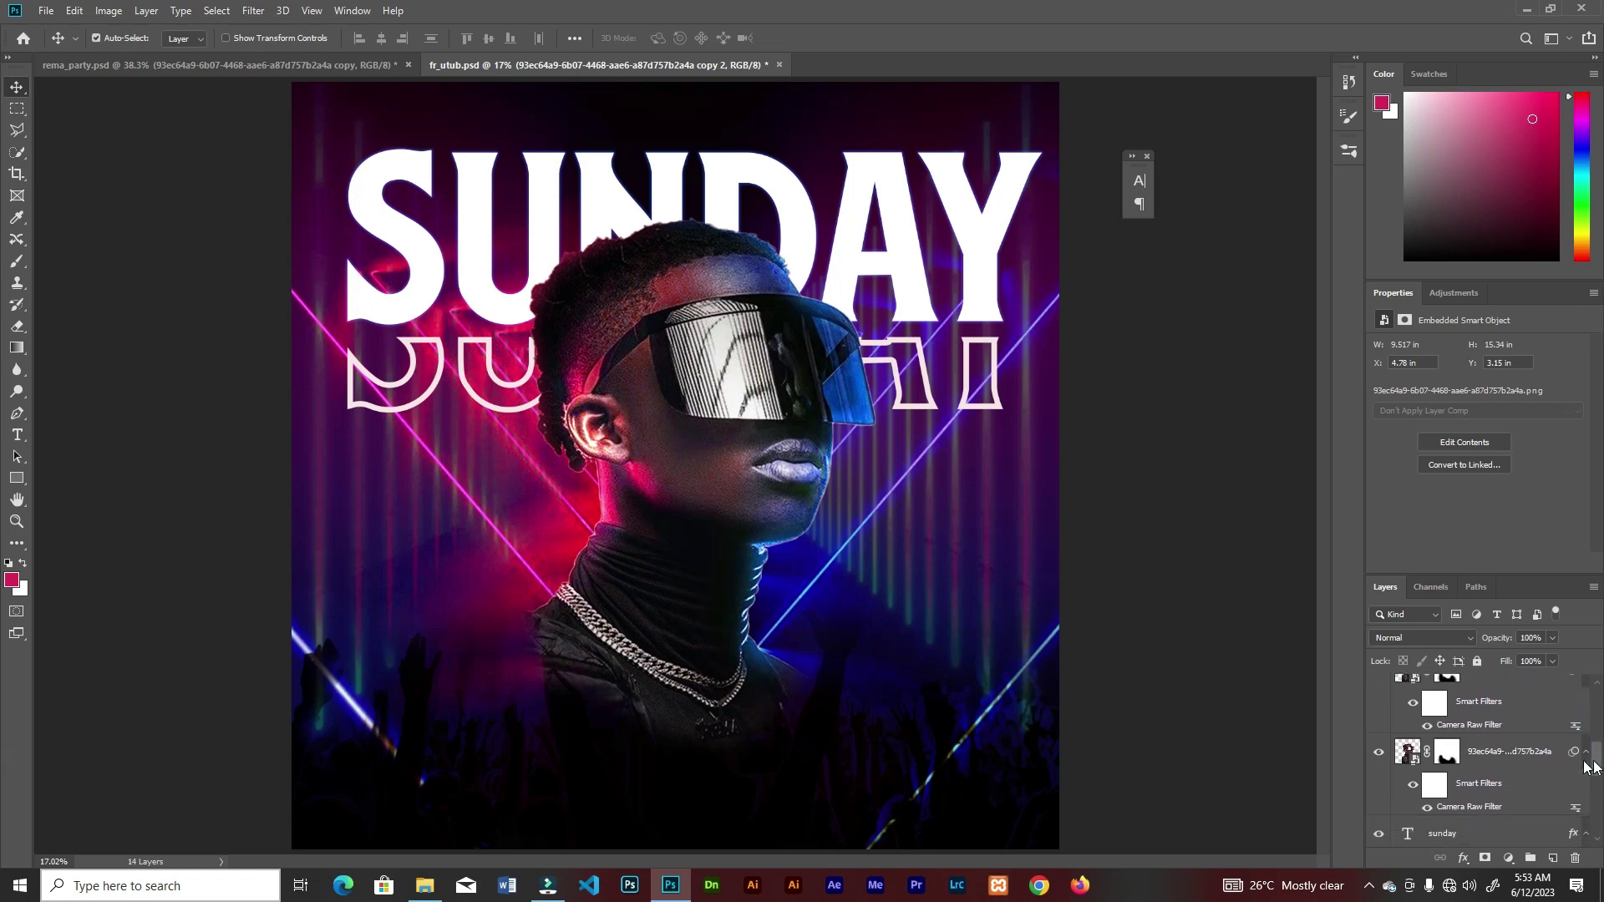
click(1406, 756)
key(ctrl+t)
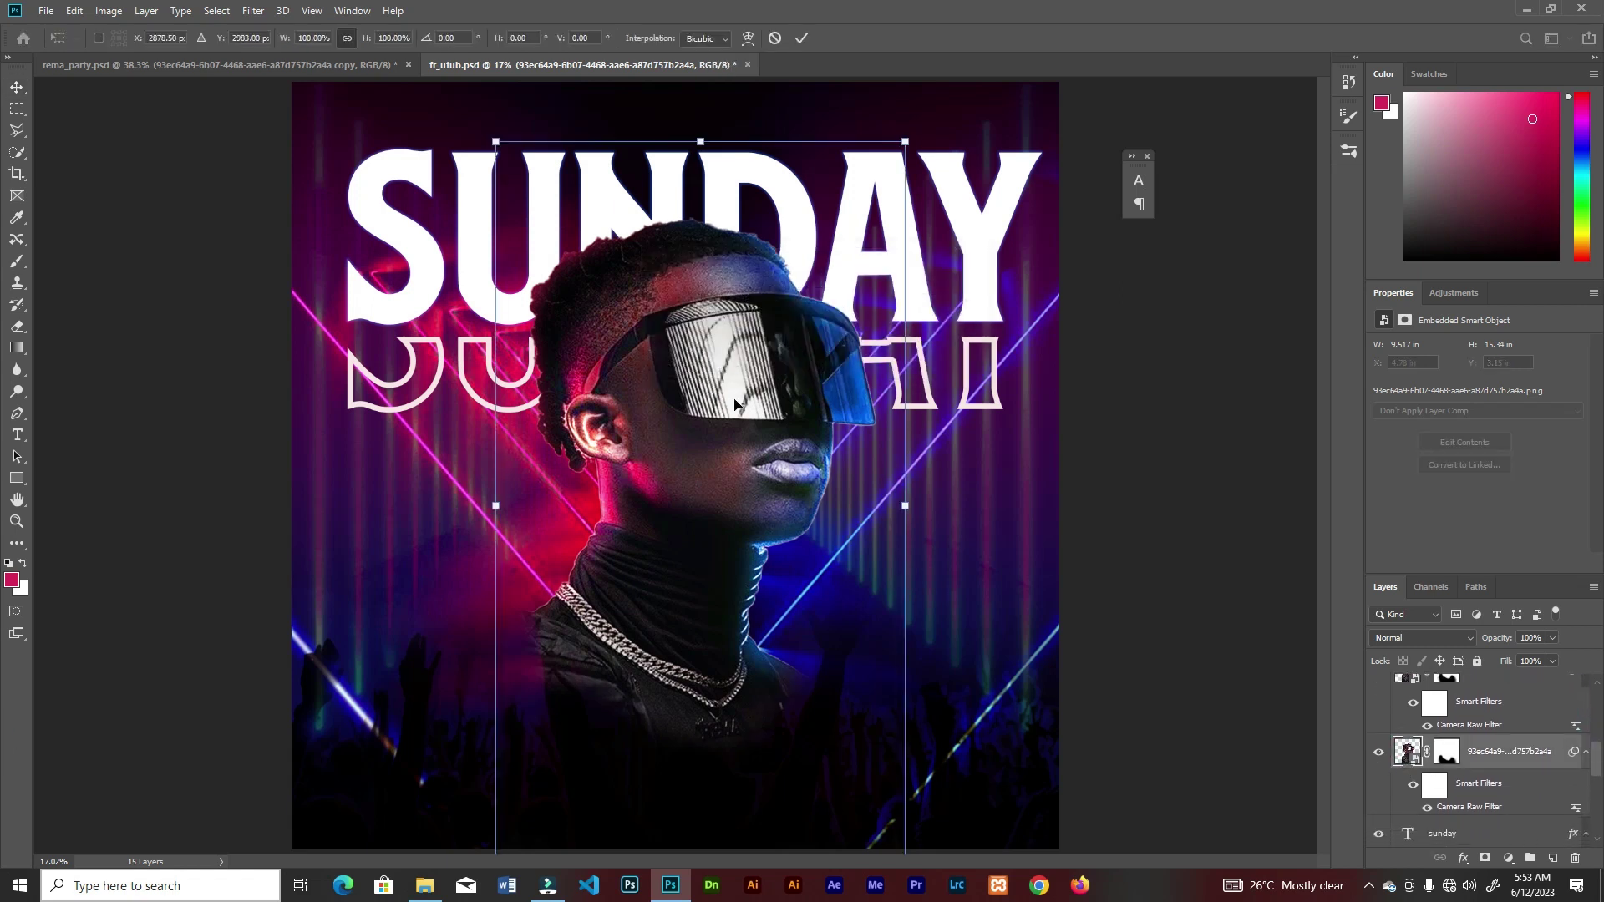
click(1493, 706)
key(ctrl+t)
click(816, 341)
drag(750, 436, 766, 470)
click(802, 38)
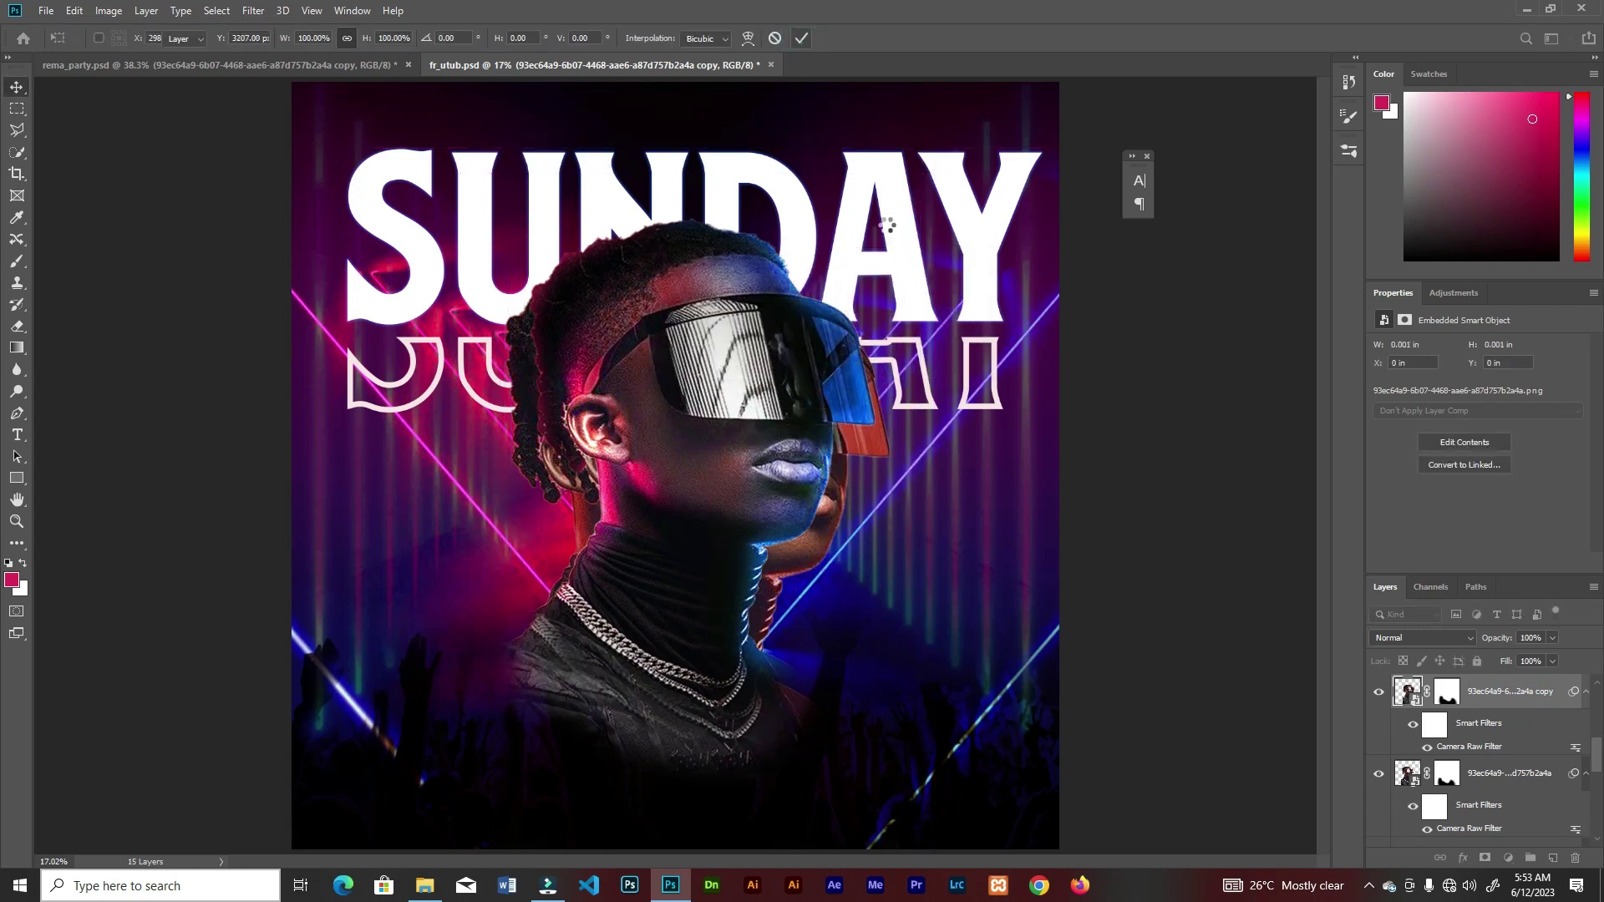
Lower the layer opacity of both offset portrait copies to 34%
shift+click(1498, 783)
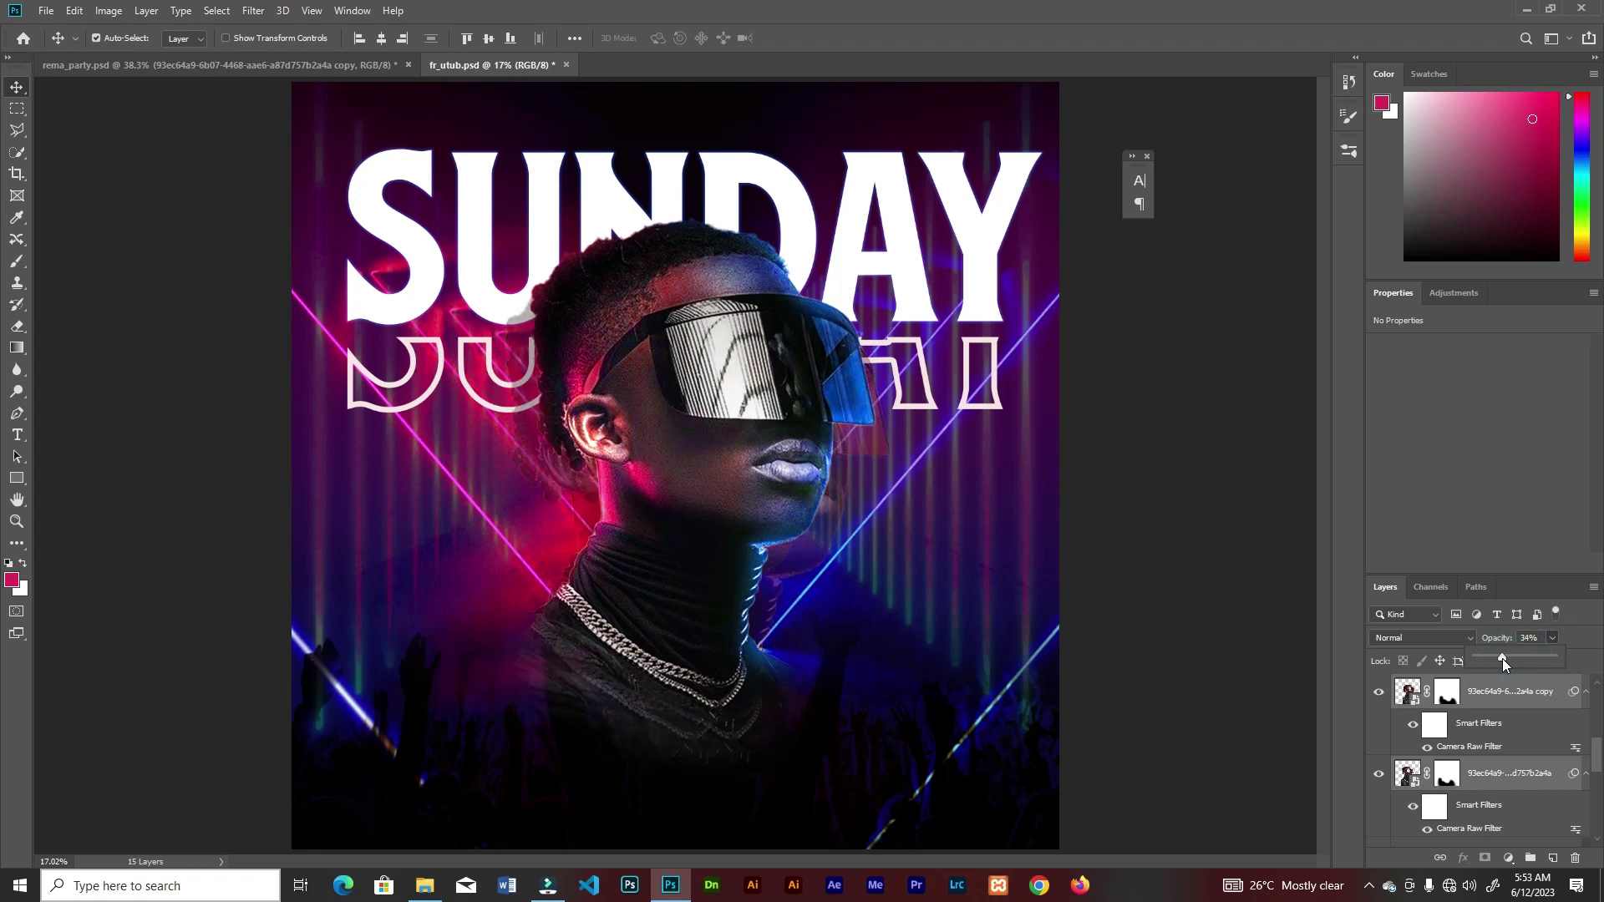
click(1439, 734)
Paint black on both offset copies' layer masks with a soft 900 px brush at 100% flow to hide their lower bodies
click(1448, 776)
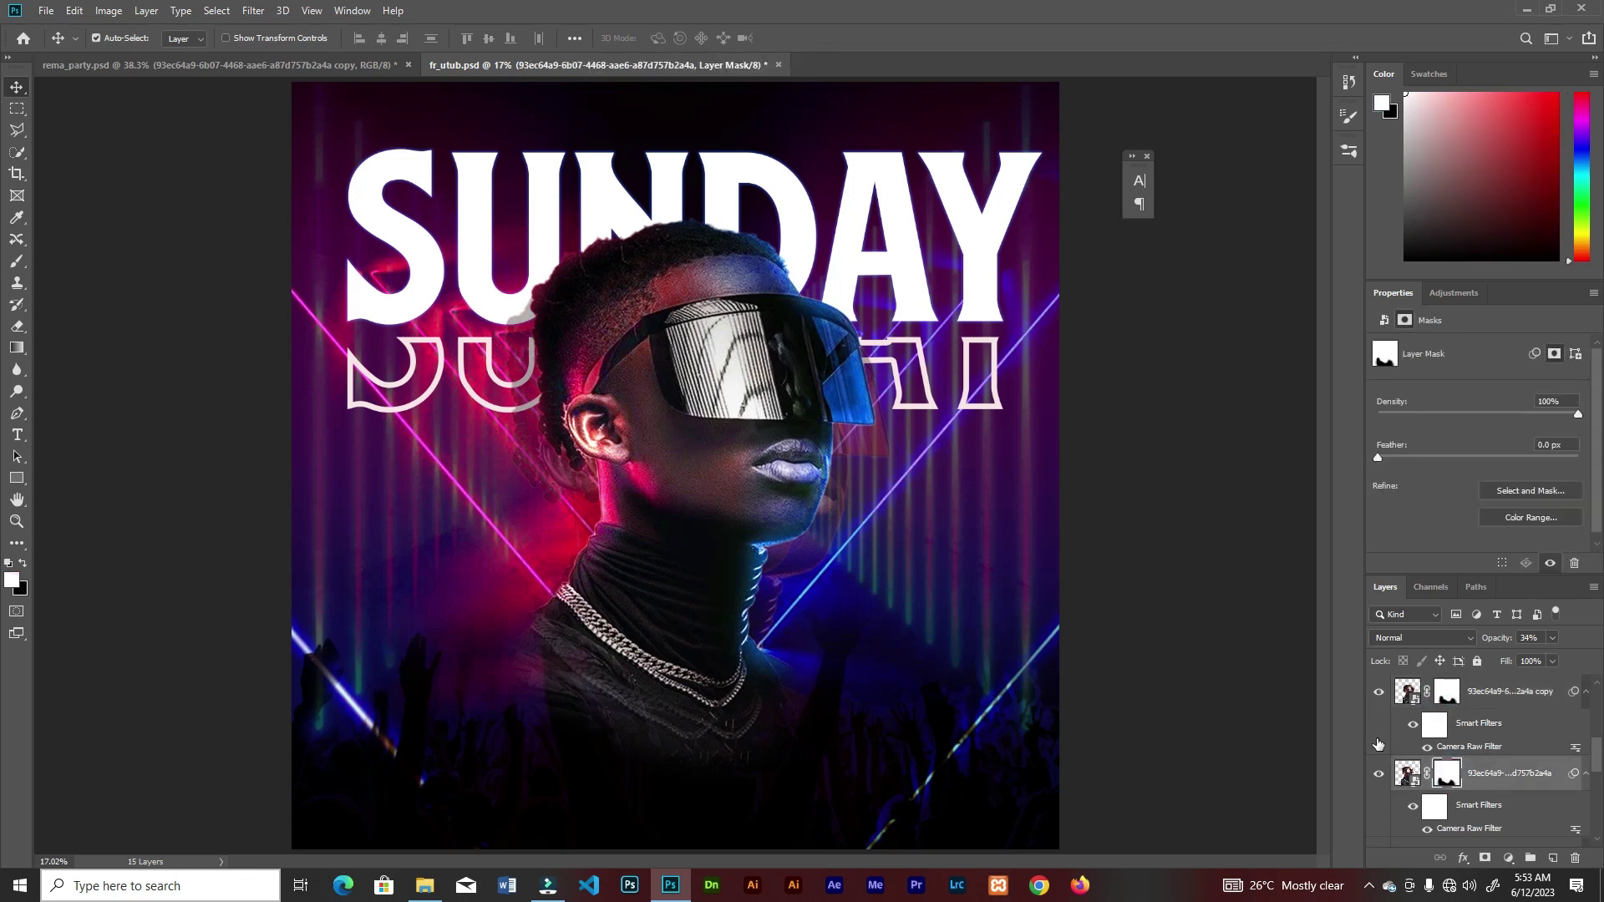
click(1379, 776)
click(1380, 776)
key(b)
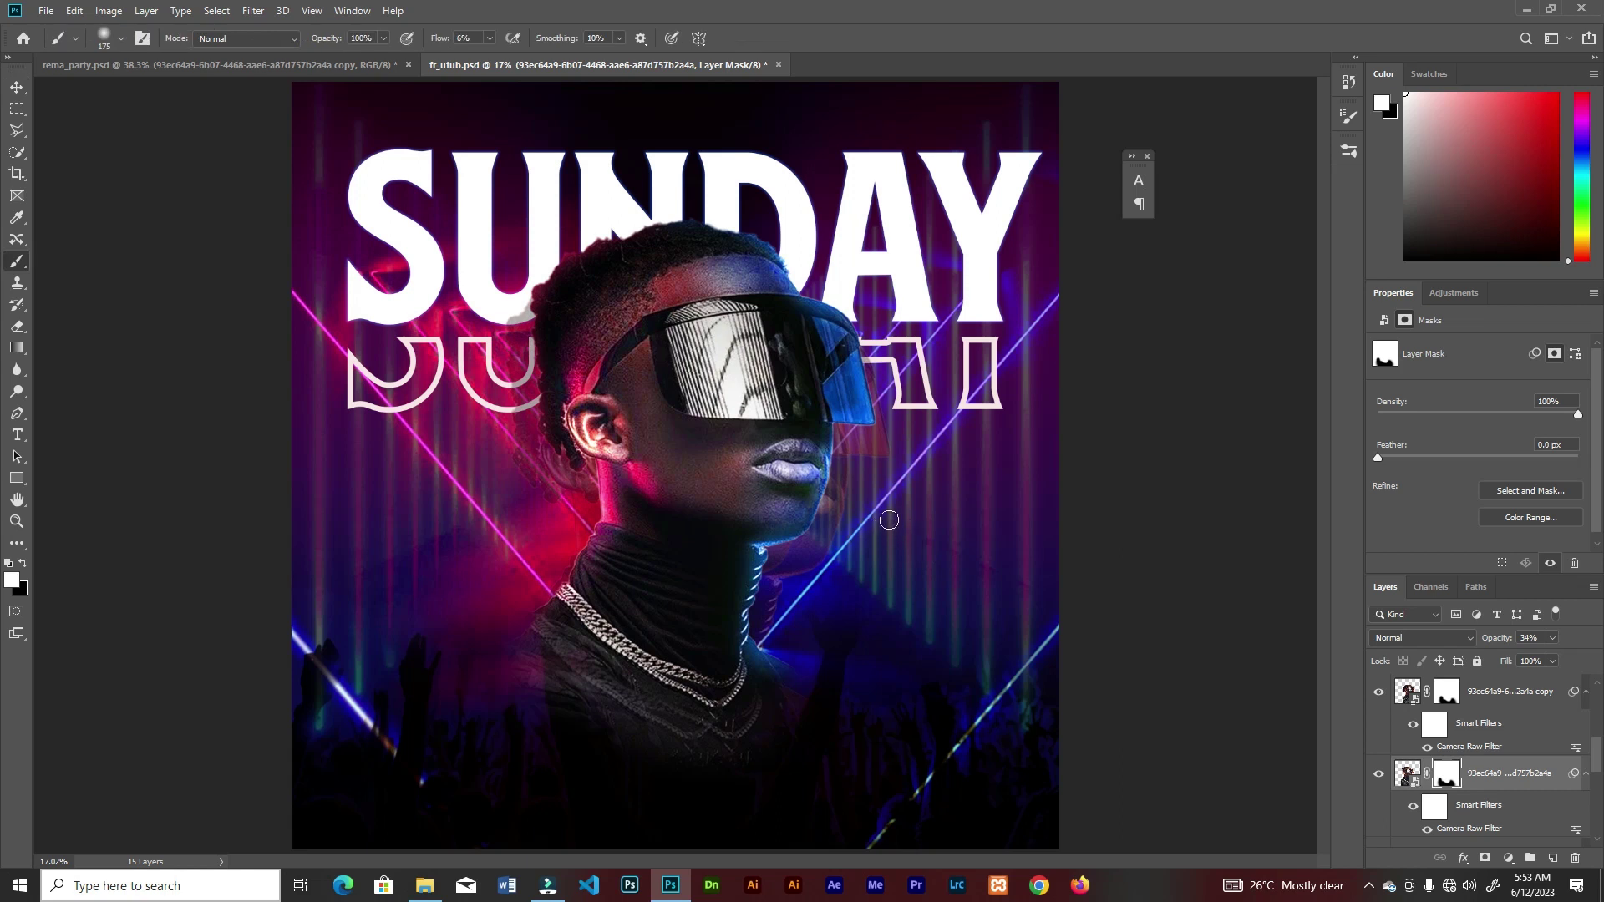
click(119, 41)
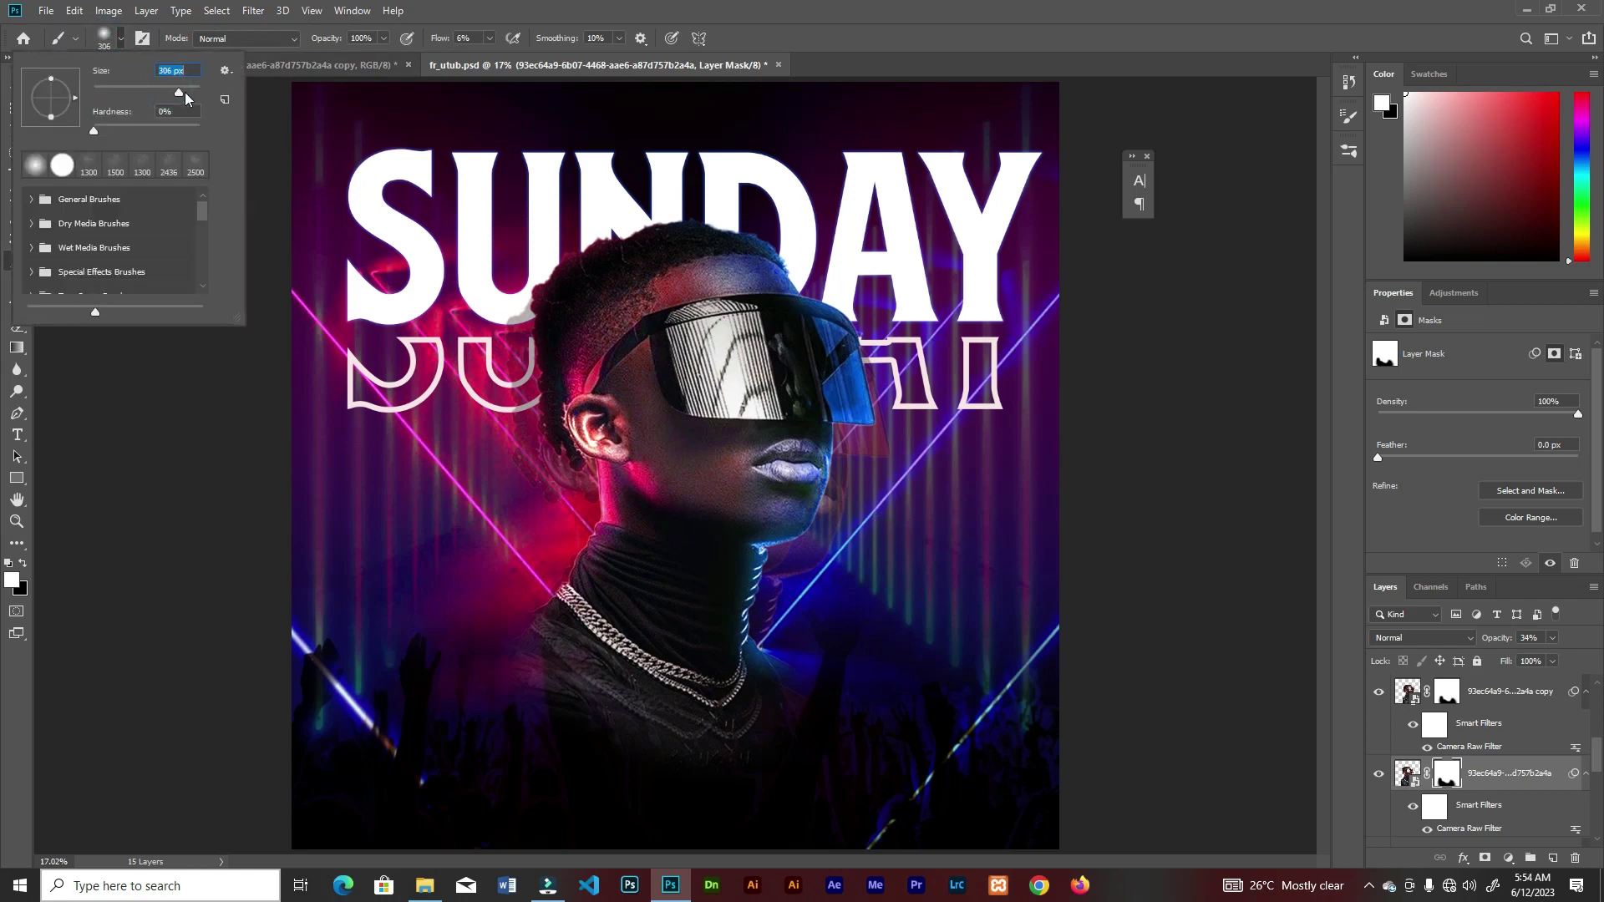
click(22, 563)
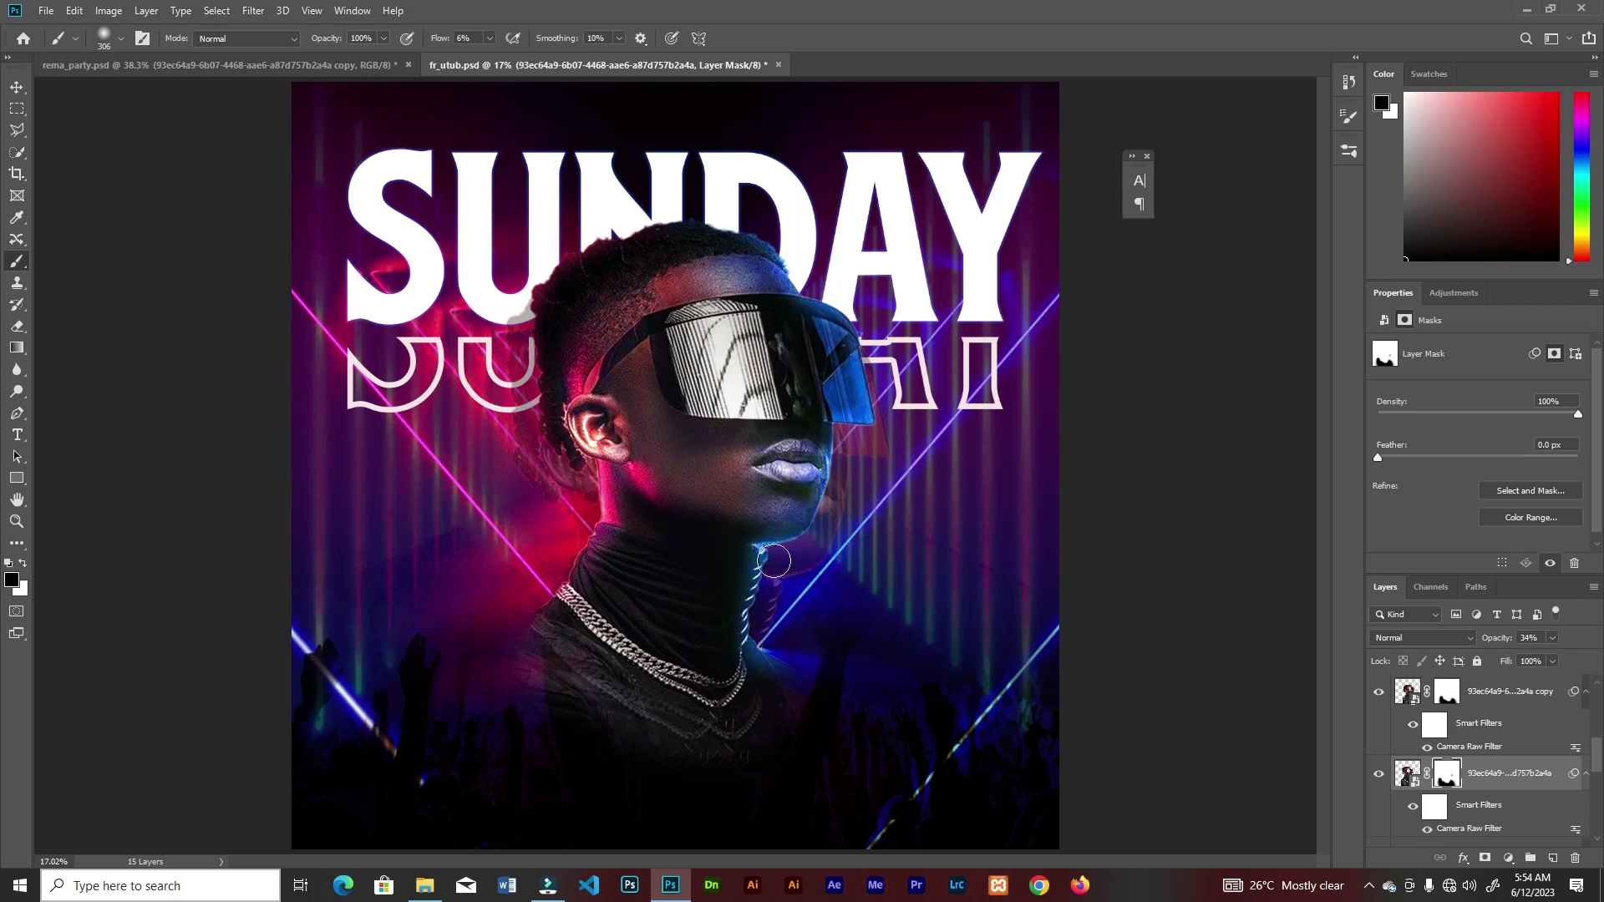
key(bracketright)
key(bracketright)
key(bracketright)
click(490, 39)
drag(486, 58, 597, 67)
mouse_move(715, 729)
mouse_down()
mouse_move(563, 731)
mouse_move(639, 674)
mouse_move(770, 750)
mouse_up()
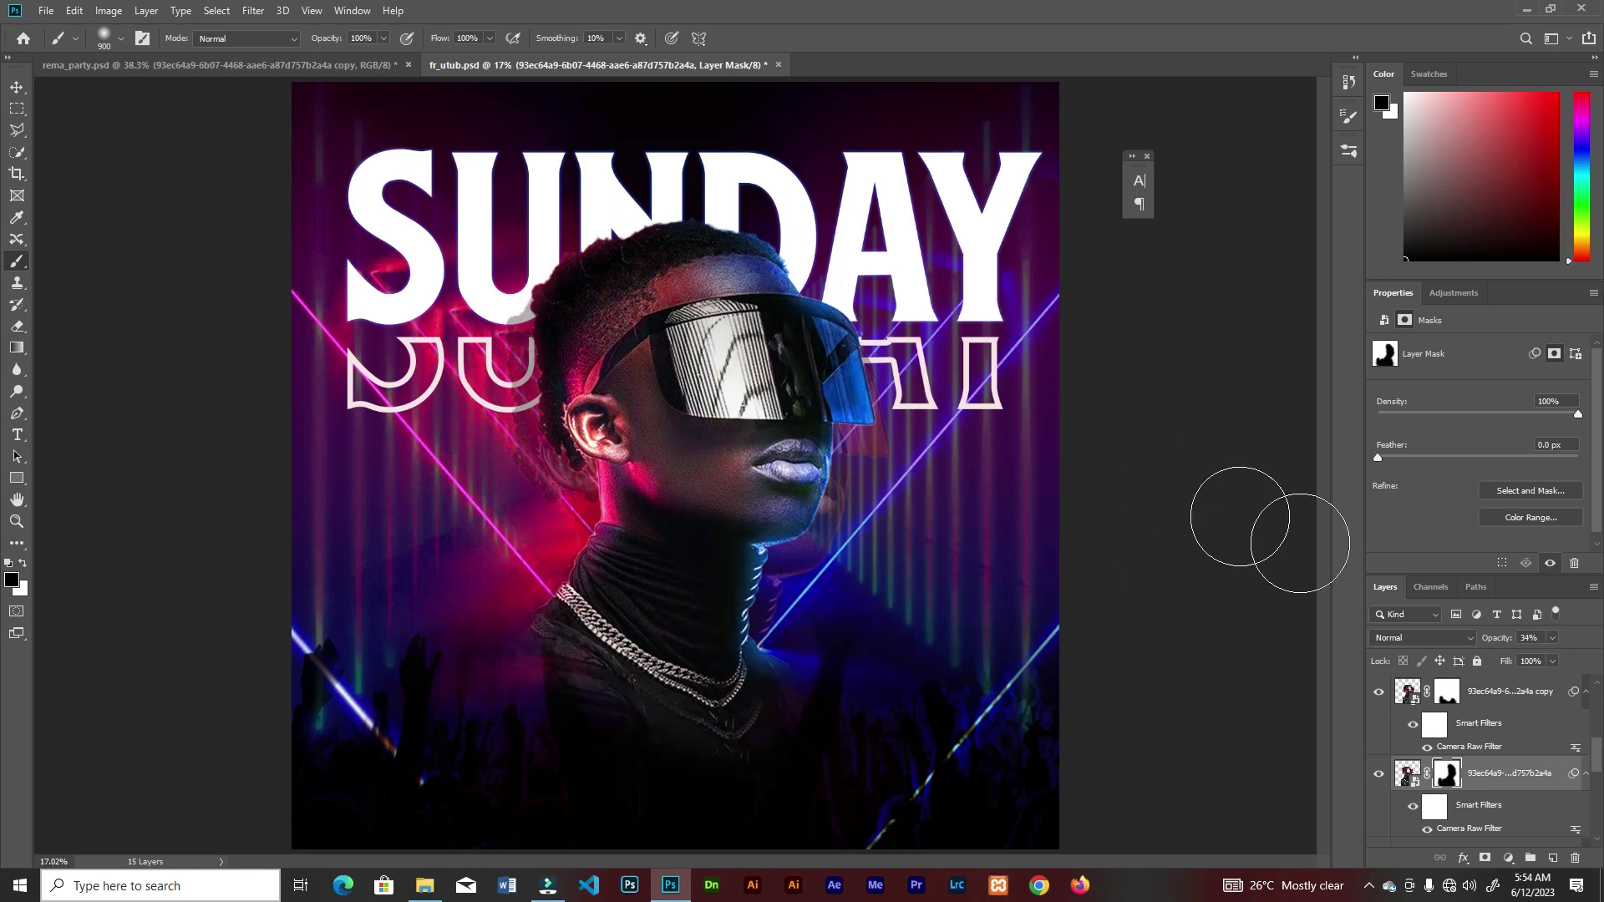
click(1450, 695)
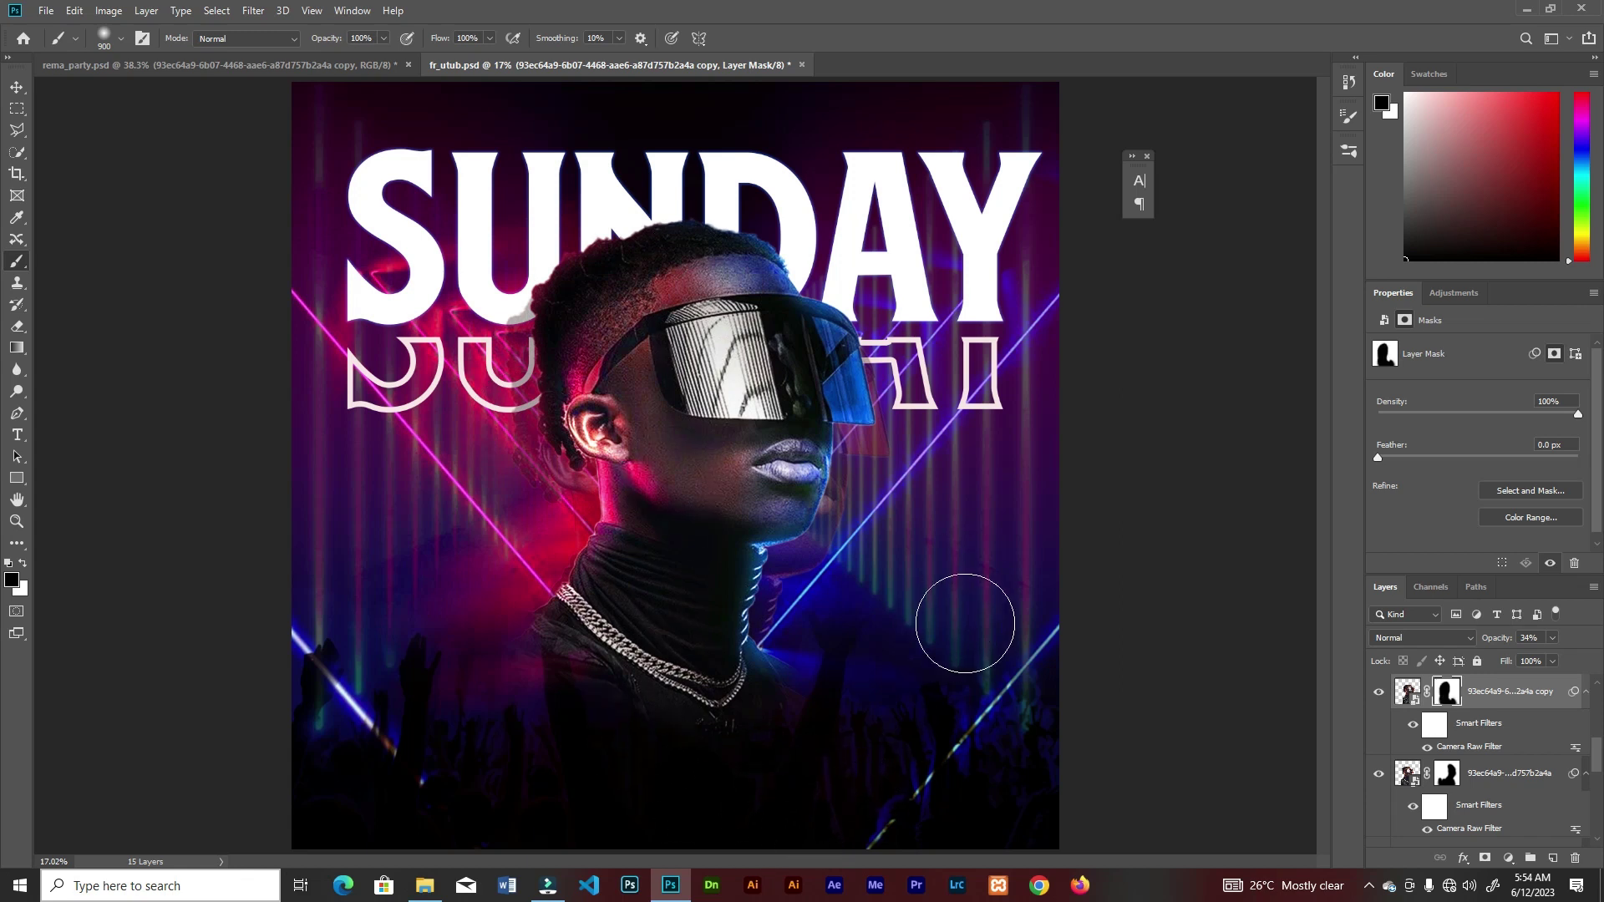
key(v)
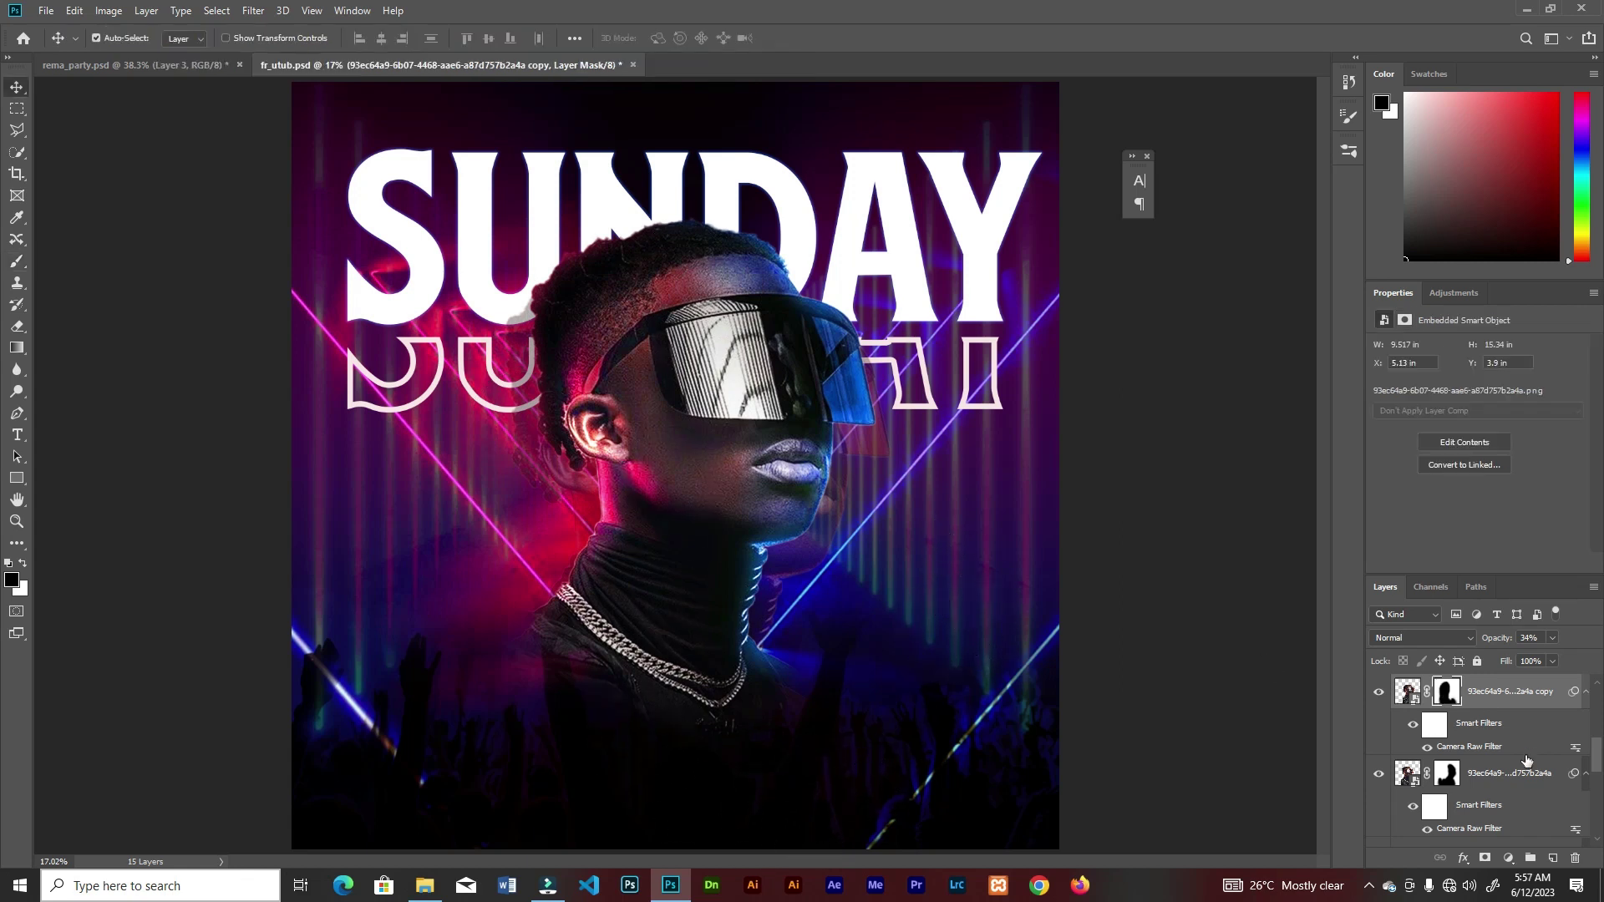
Add a new layer between the SUNDAY text and the rear portrait copies, blended with Linear Dodge (Add)
scroll(1526, 760, down, 3)
scroll(1545, 768, up, 2)
click(1510, 794)
click(1552, 860)
click(1446, 639)
click(1420, 660)
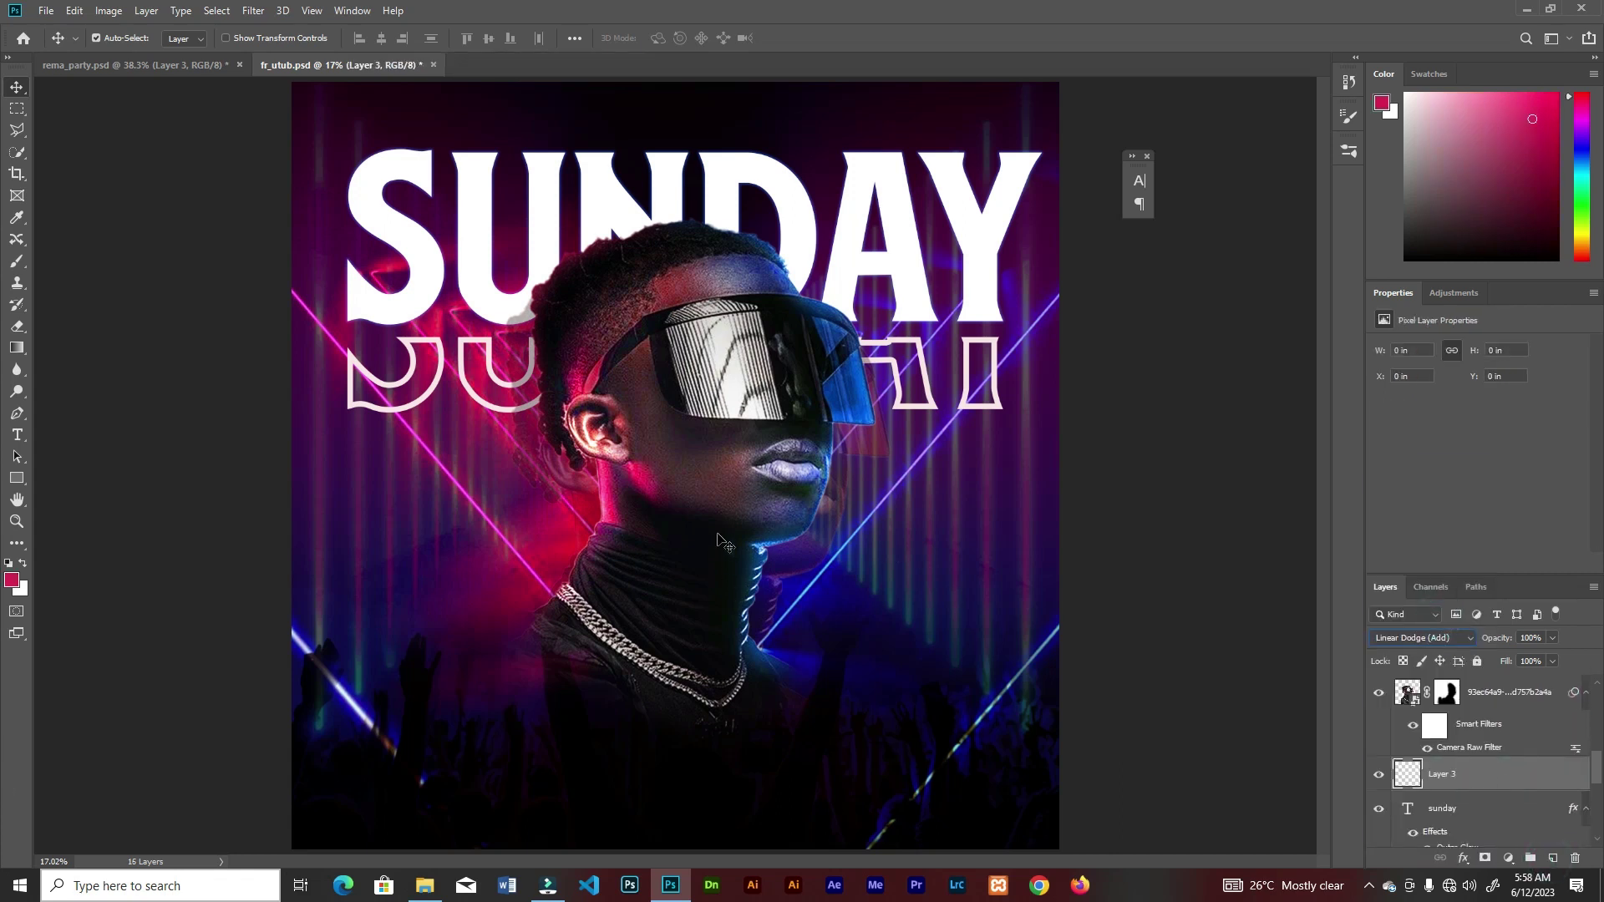
Dab a glow in blue sampled from the visor behind the neck and face, using a 1400 px brush at 84% flow
key(b)
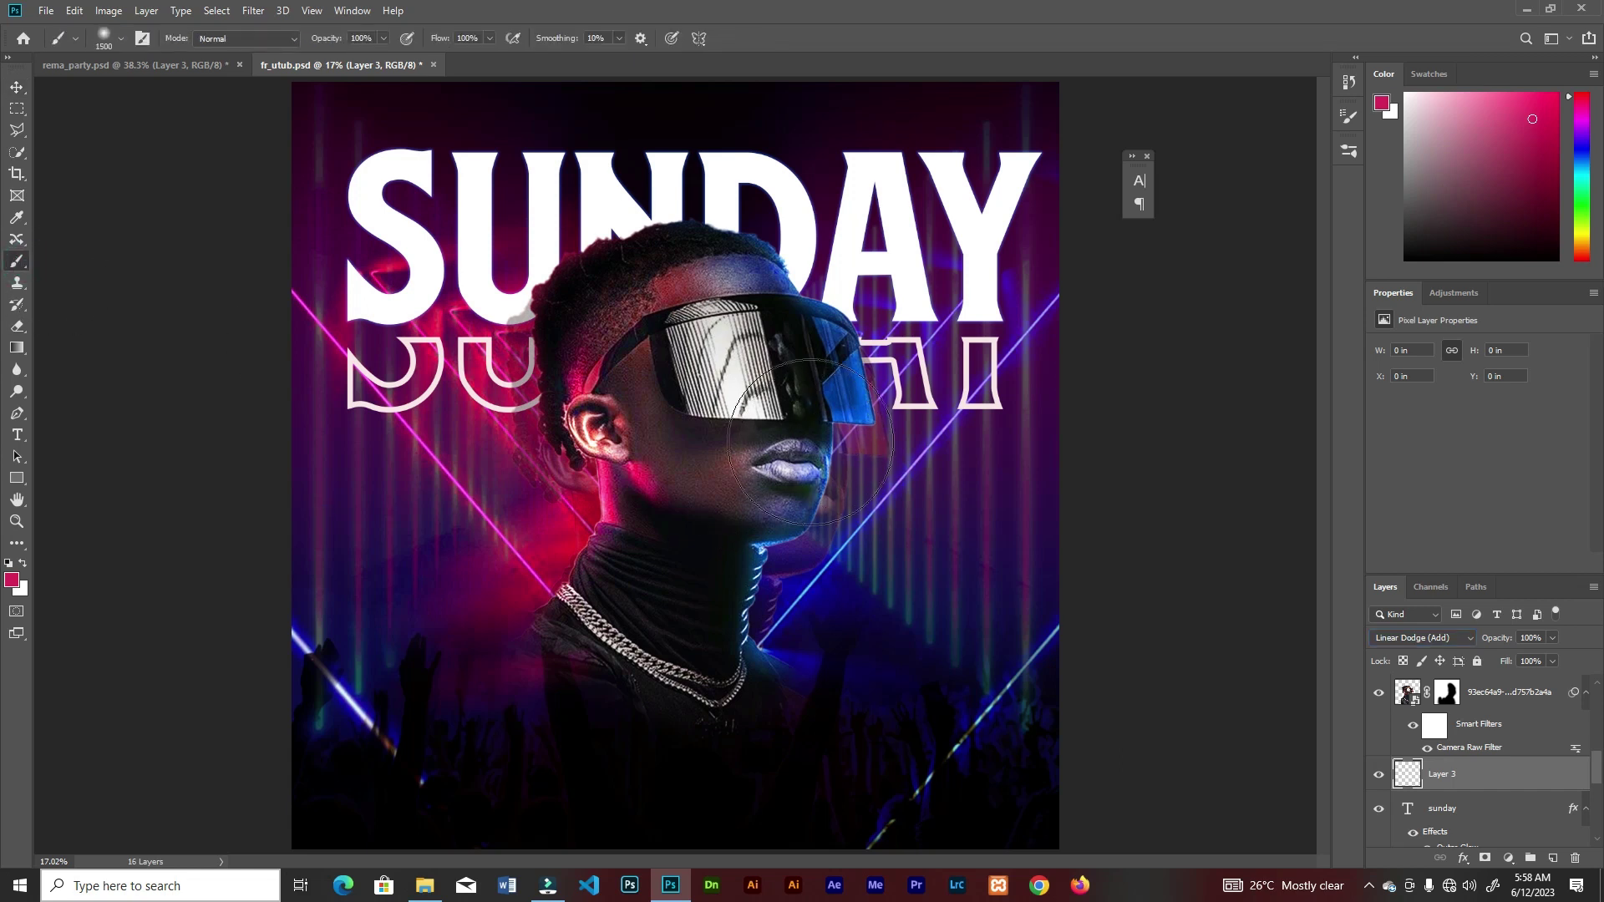
key(bracketright)
key(bracketright)
key(bracketright)
alt+click(866, 411)
drag(490, 38, 465, 42)
key(bracketleft)
key(bracketleft)
key(bracketleft)
key(bracketleft)
key(bracketleft)
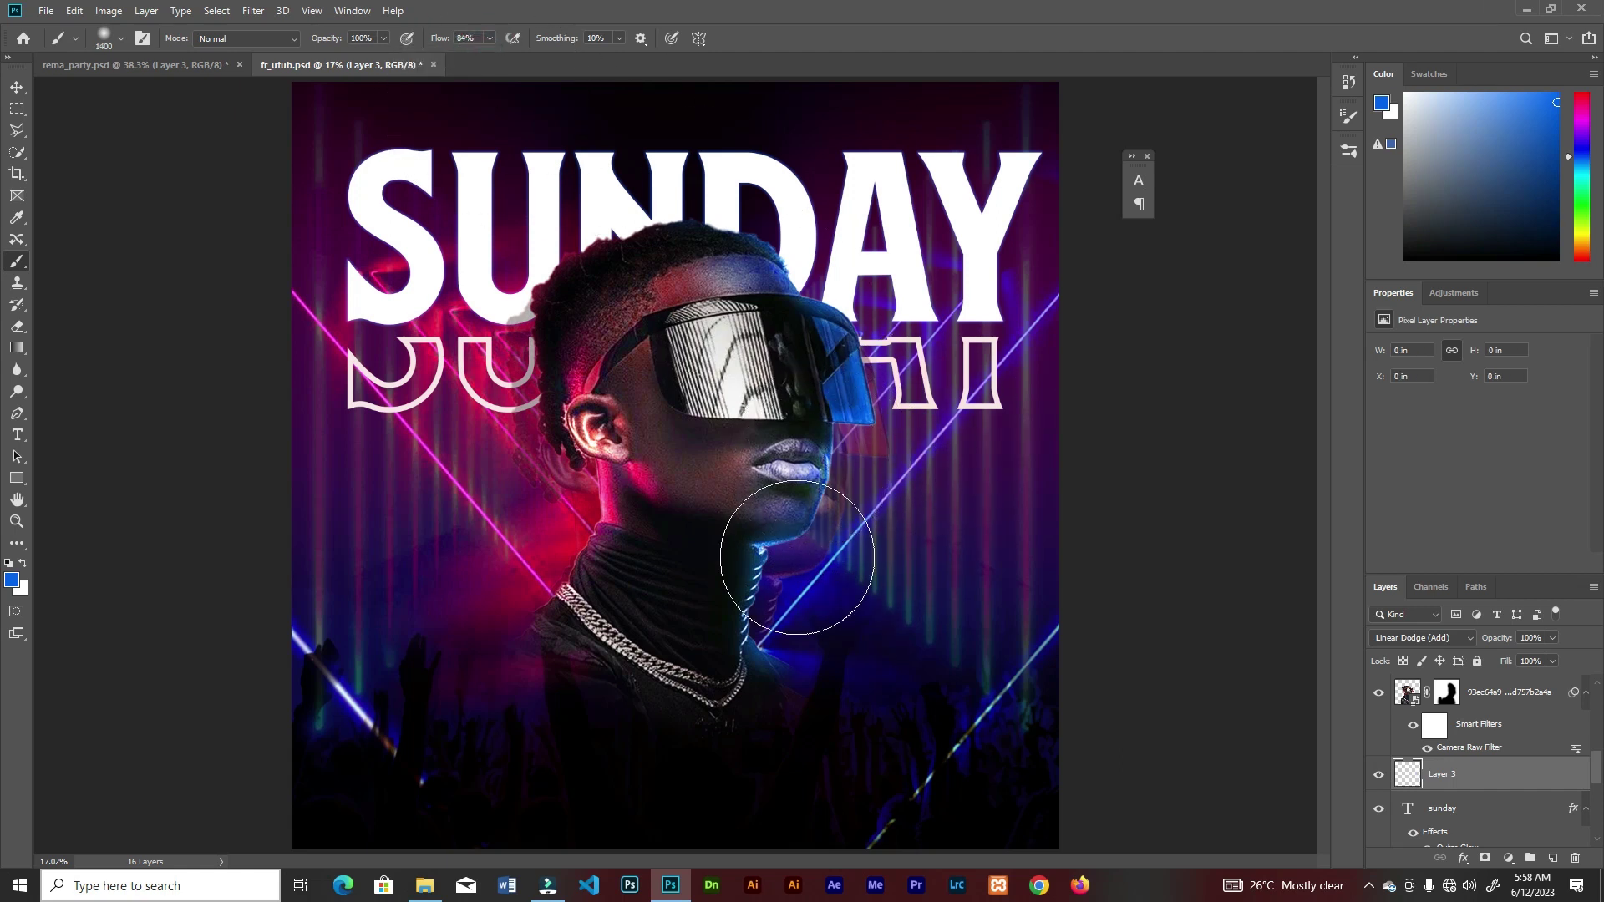
click(782, 591)
key(ctrl+z)
click(724, 569)
click(749, 611)
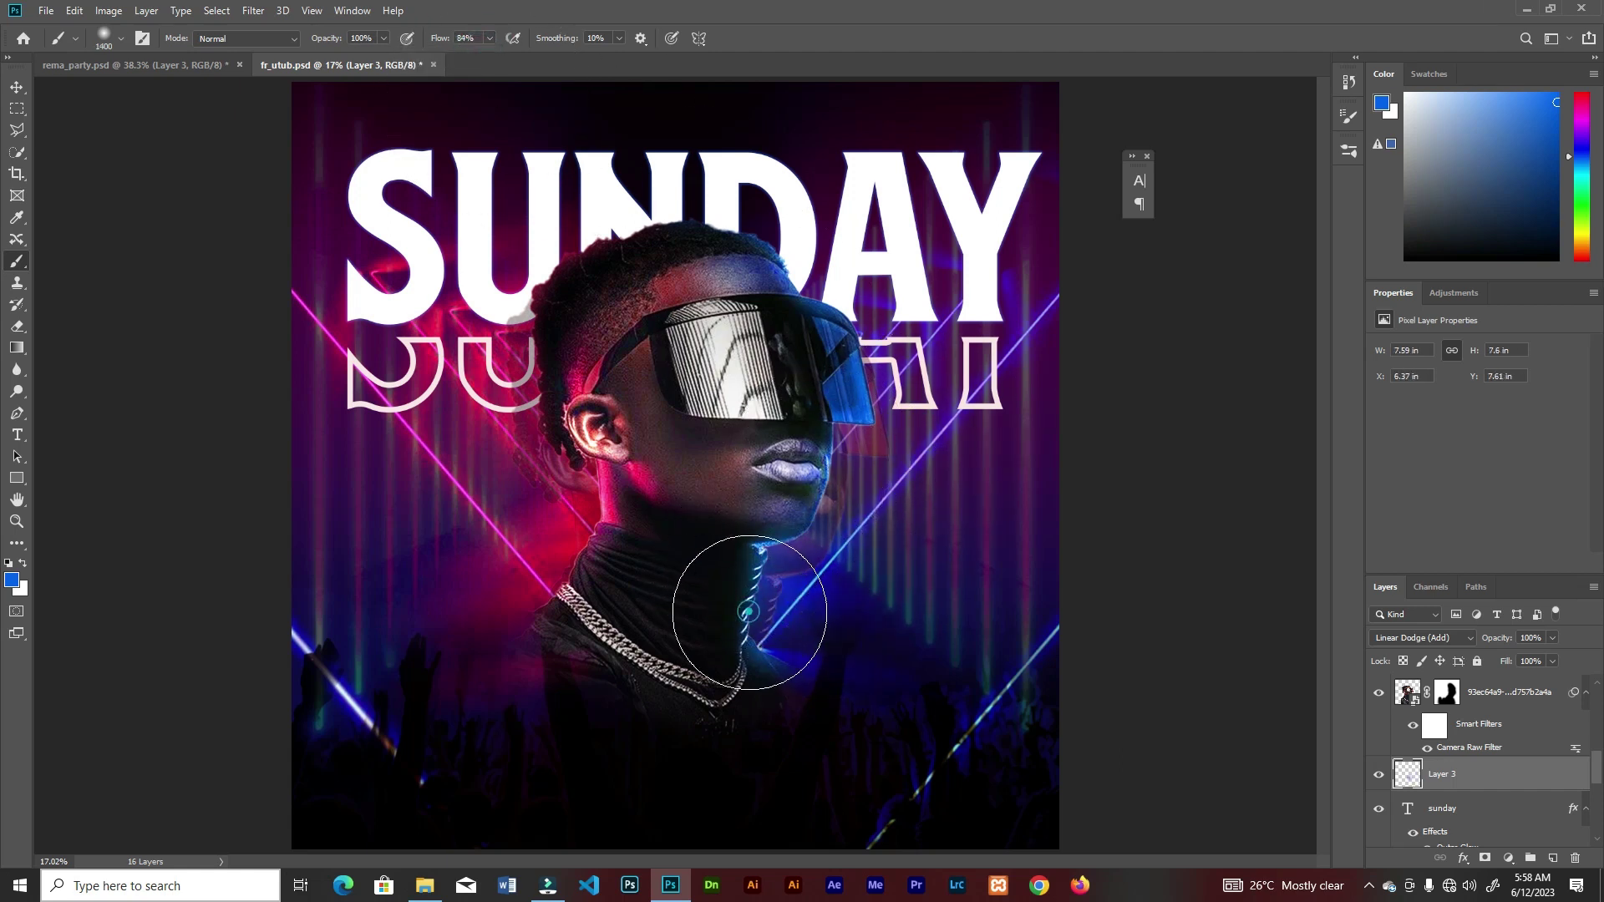
click(764, 446)
click(790, 350)
click(792, 436)
Sample the magenta light on the neck and dab matching glows behind the neck, shoulder and back of the head
alt+click(609, 487)
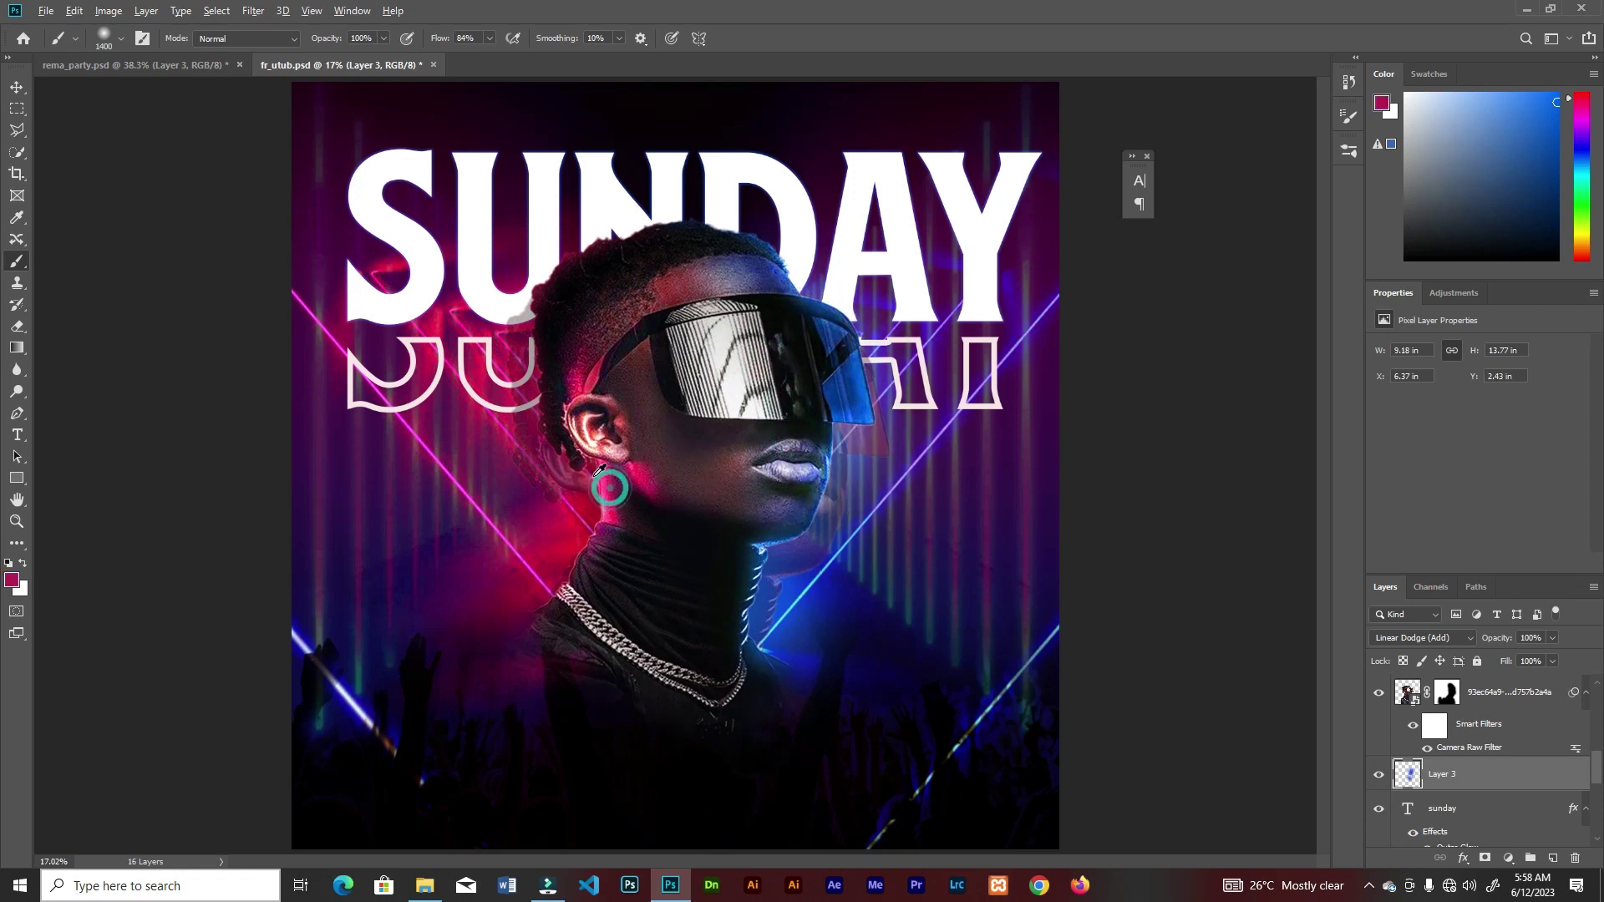
click(616, 486)
click(640, 554)
click(598, 579)
click(637, 643)
click(606, 333)
click(568, 324)
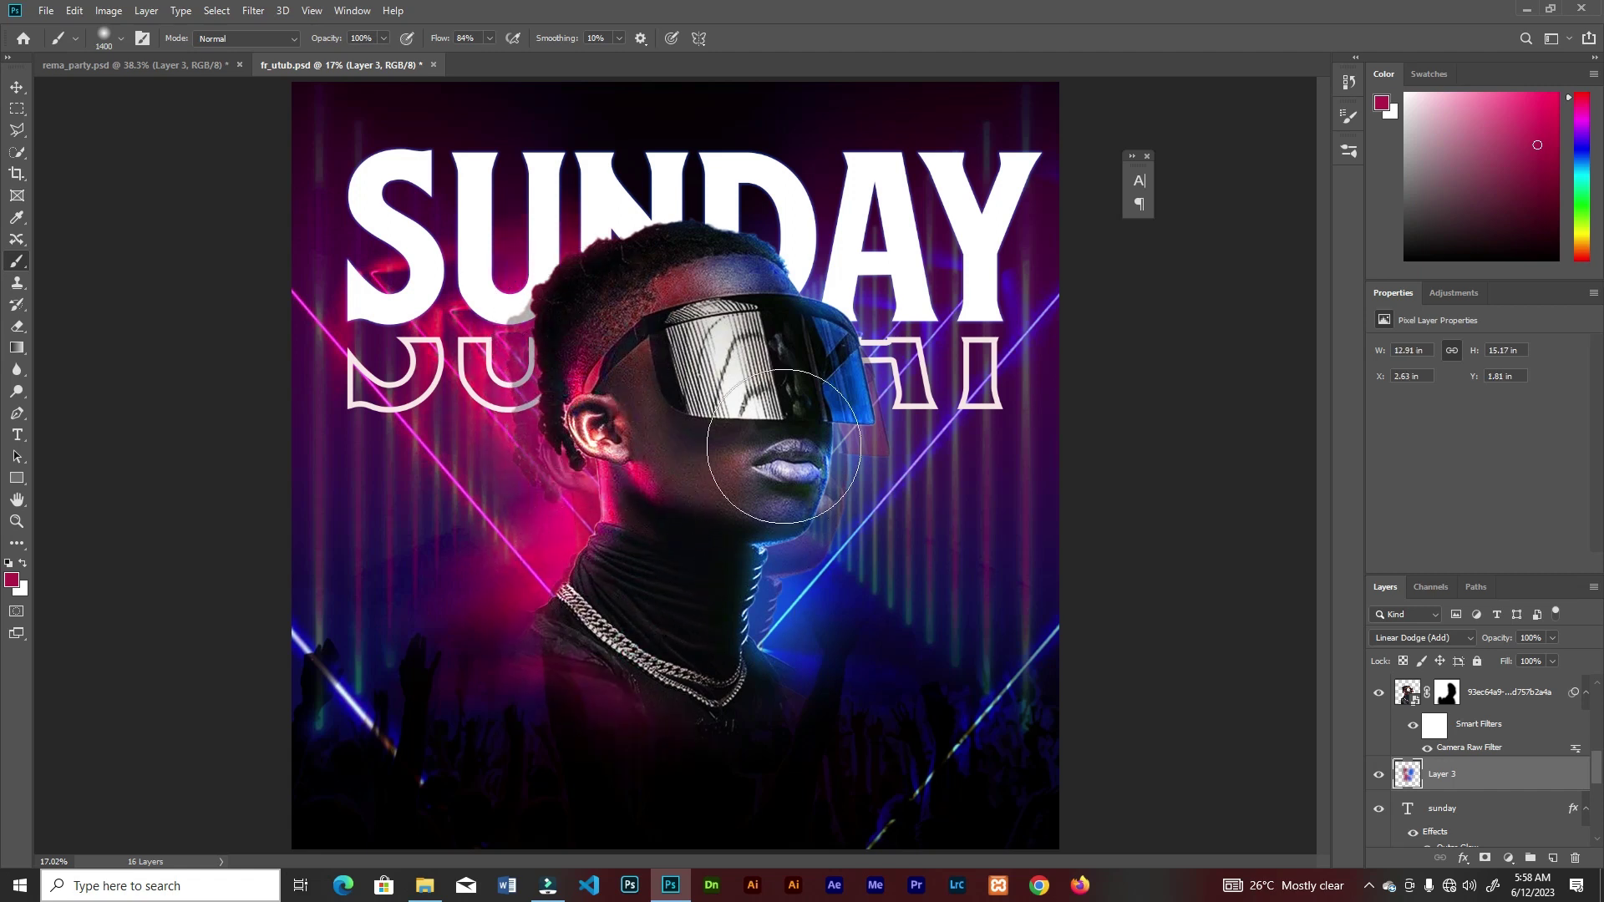
key(v)
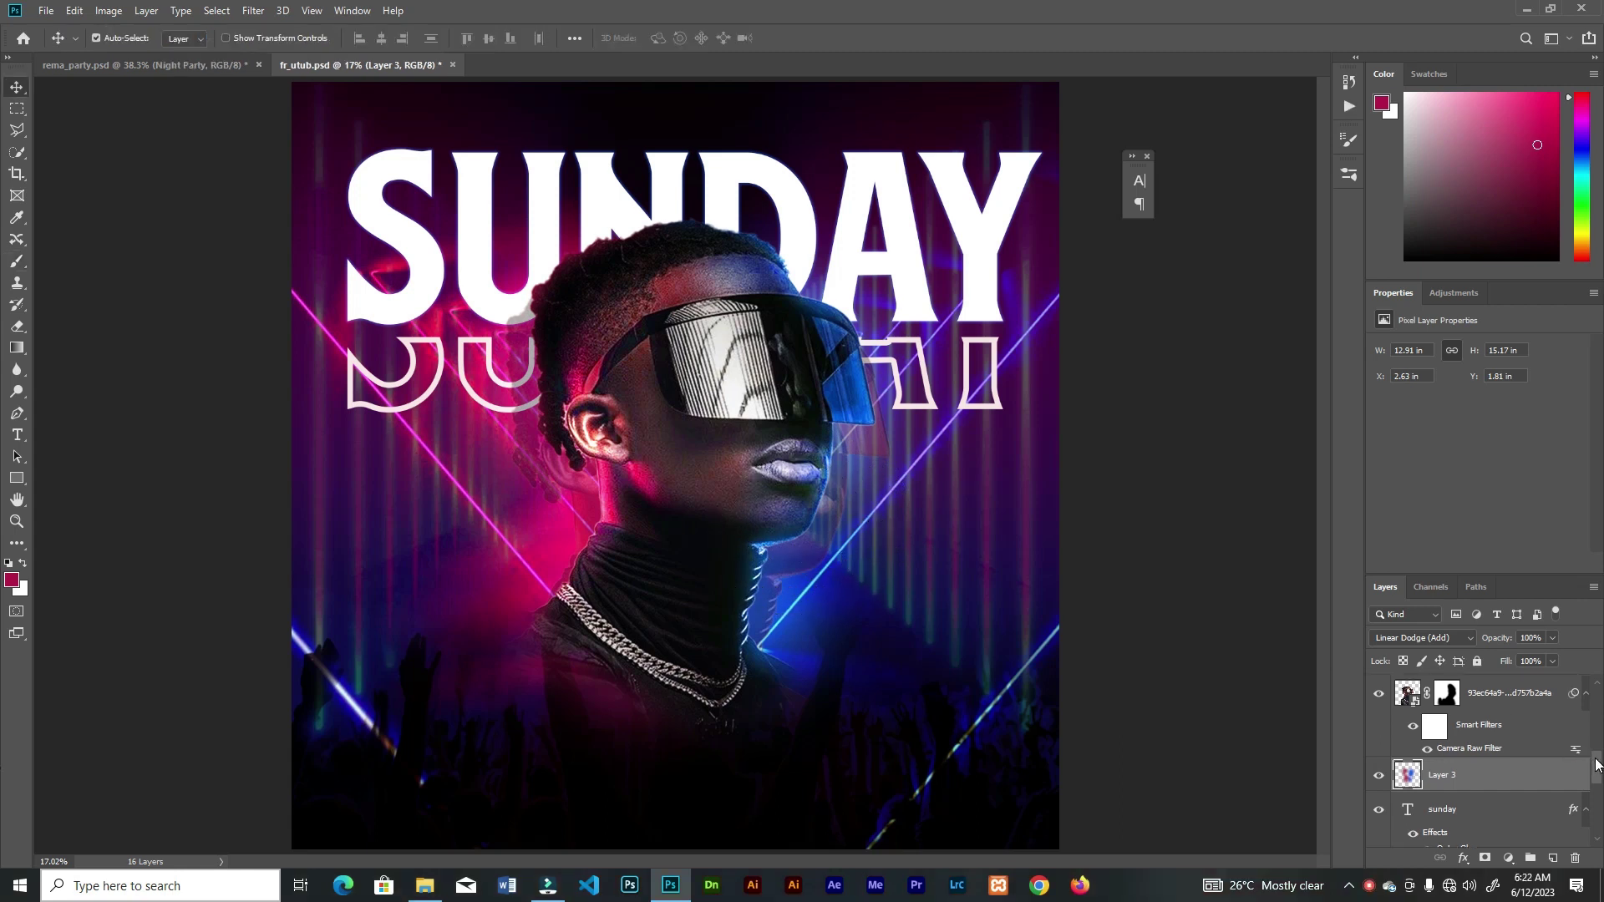
Add the text "Night Party" in the Akod font at 36.68 pt over the chest, on a layer above all others
drag(1596, 765, 1596, 695)
click(1515, 696)
click(17, 434)
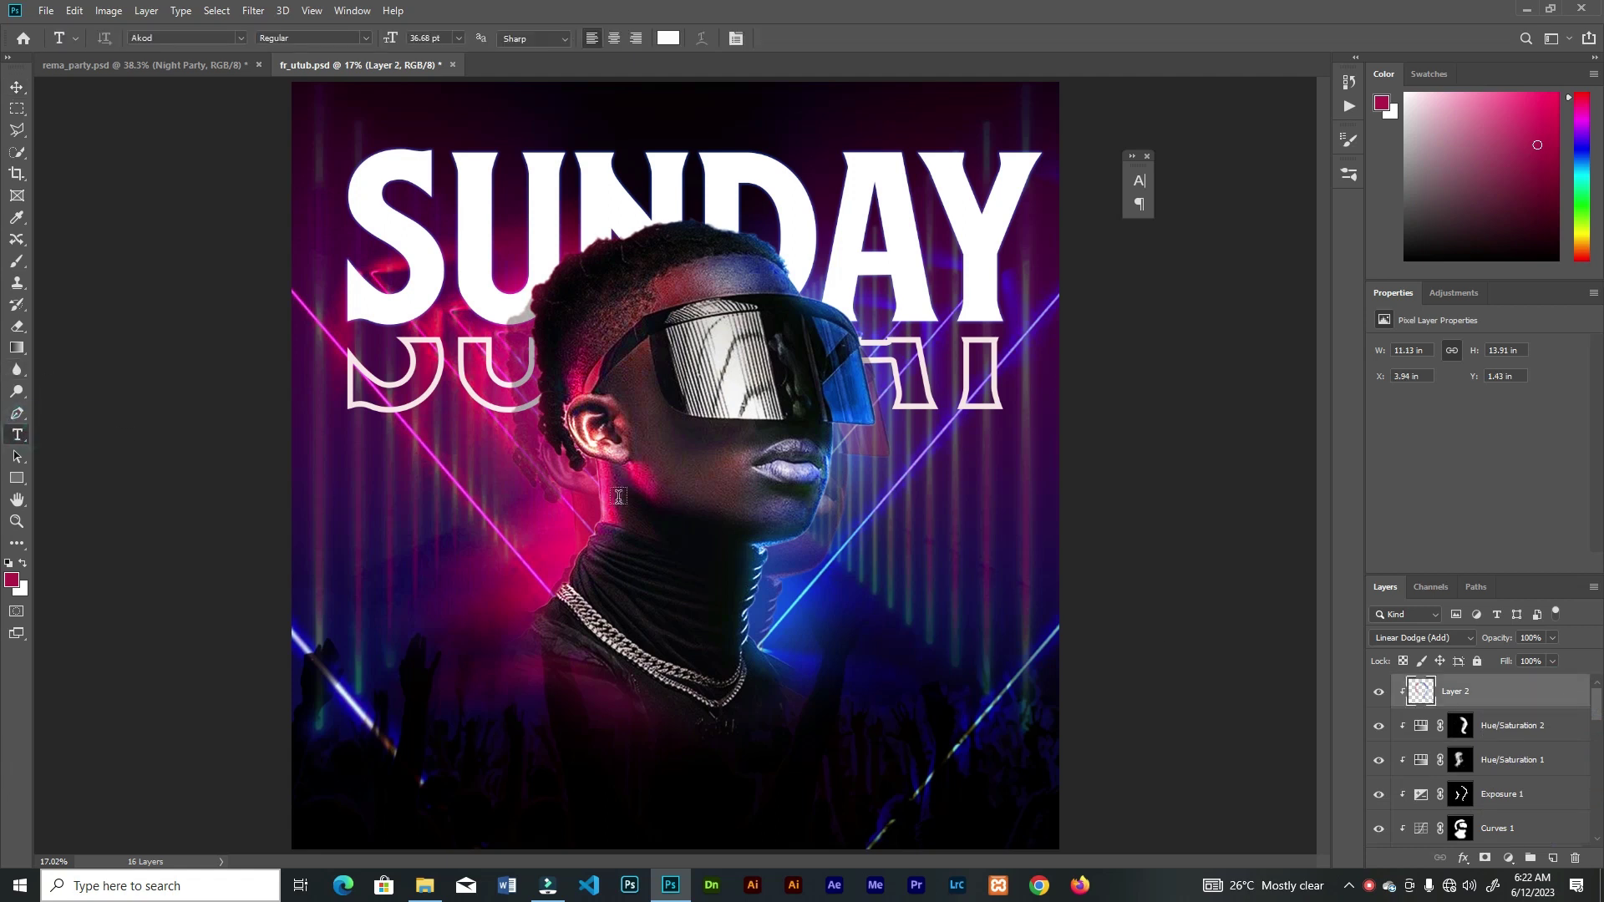
click(627, 627)
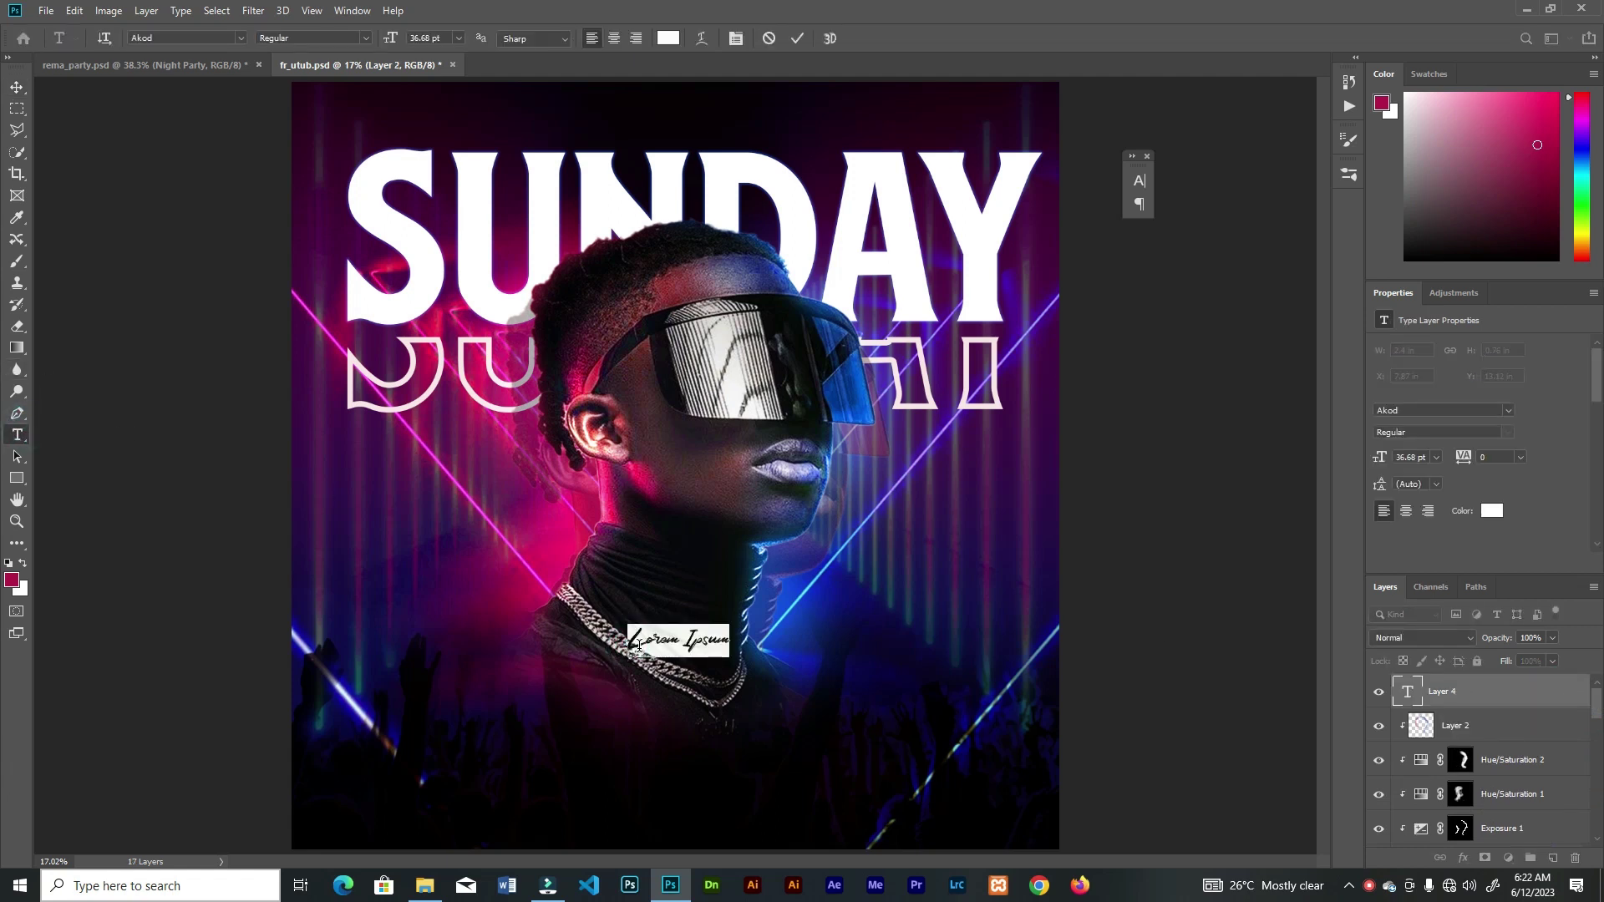
text(Ni)
text(Nig)
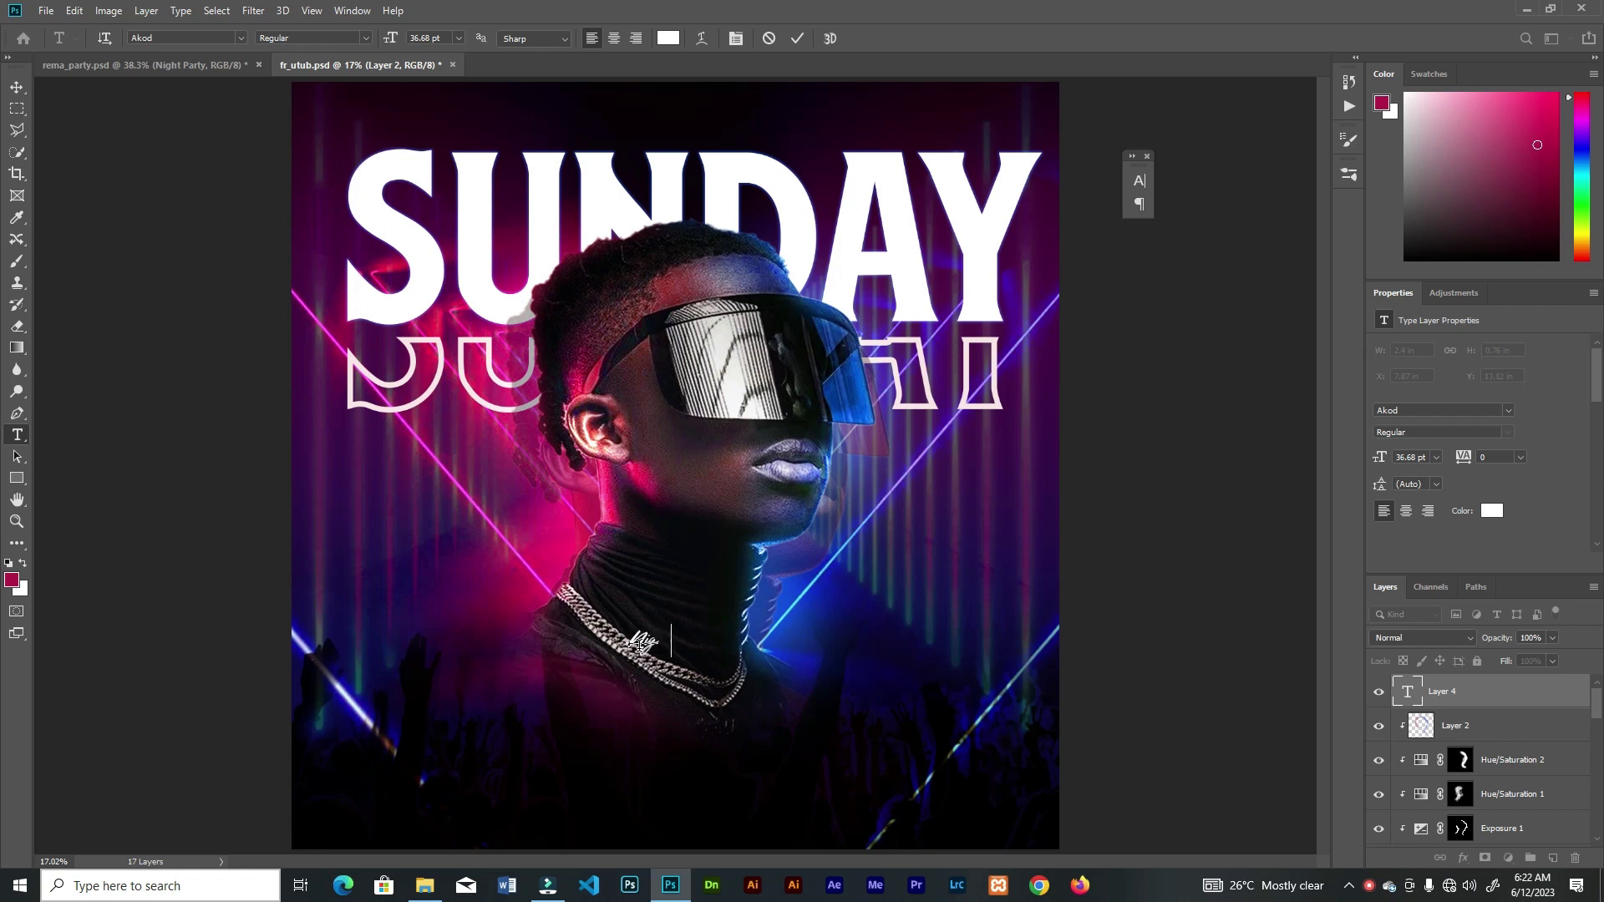
text(ht Party)
click(797, 38)
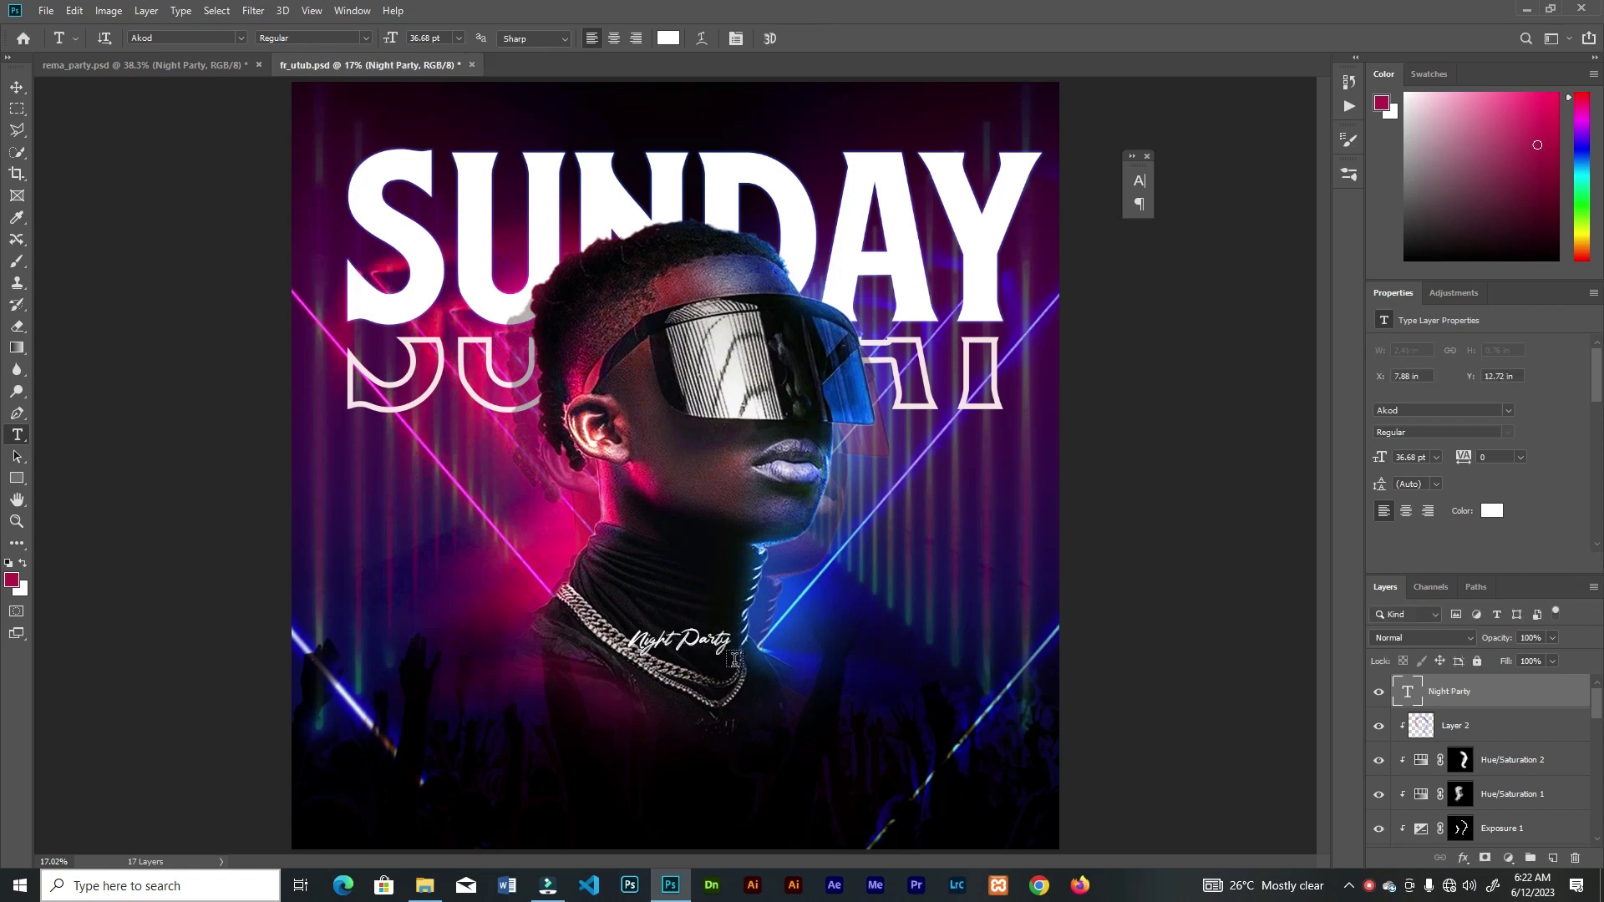
Scale the Night Party text to 198.58%, rotate it to -10.18° and place it across the necklace
key(ctrl+t)
drag(733, 625, 712, 368)
key(ctrl+plus)
key(ctrl+plus)
drag(871, 414, 863, 441)
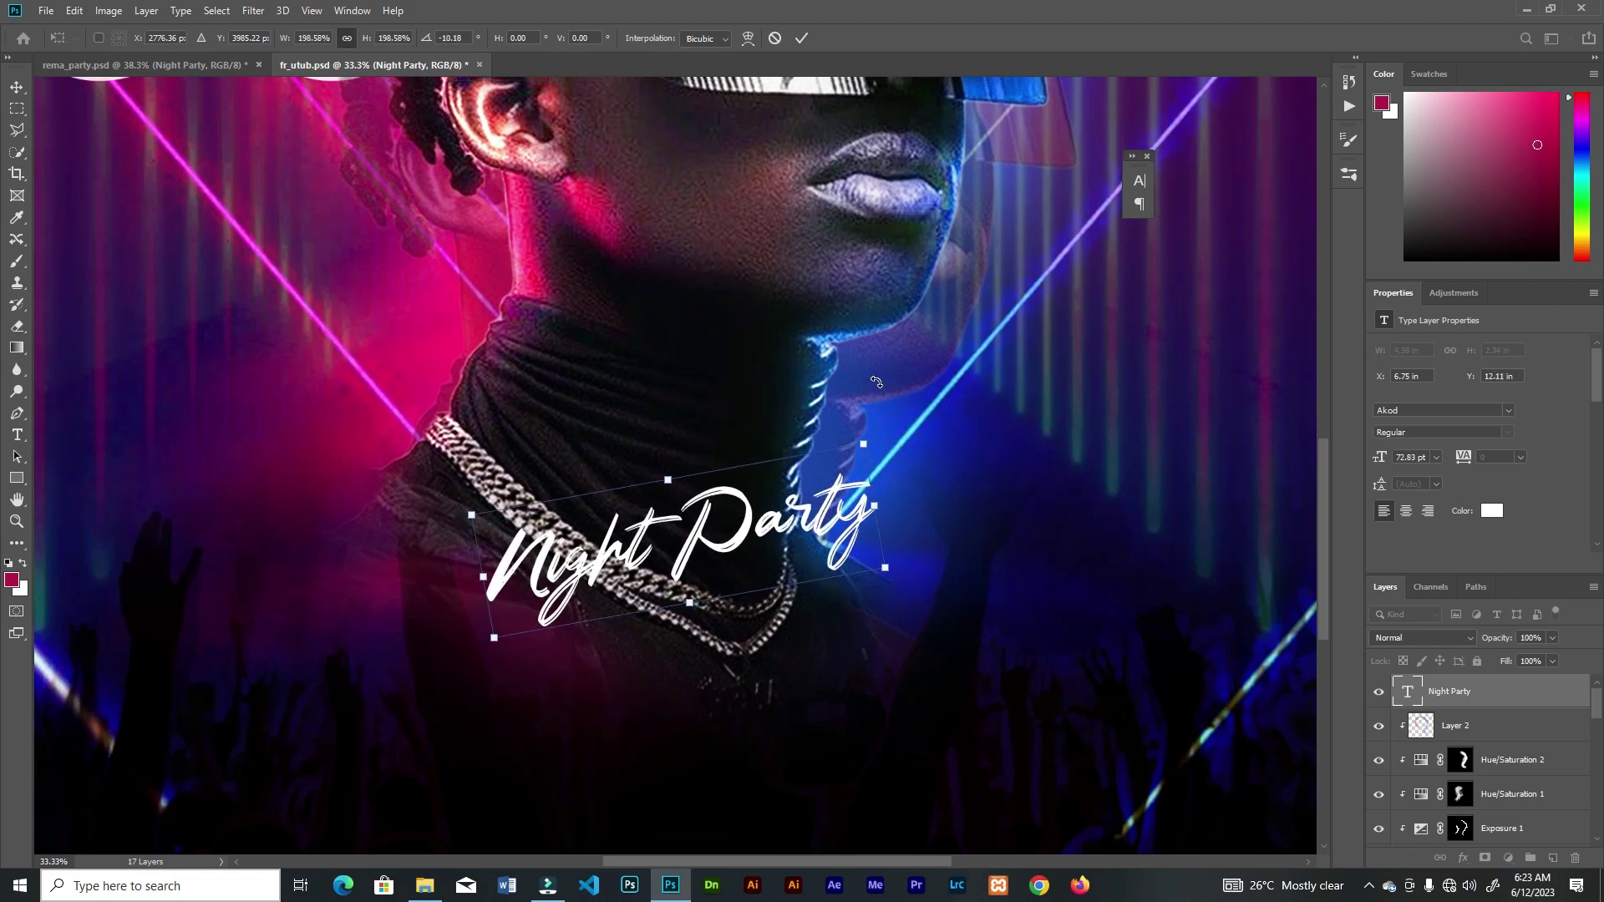
key(ctrl+0)
click(801, 37)
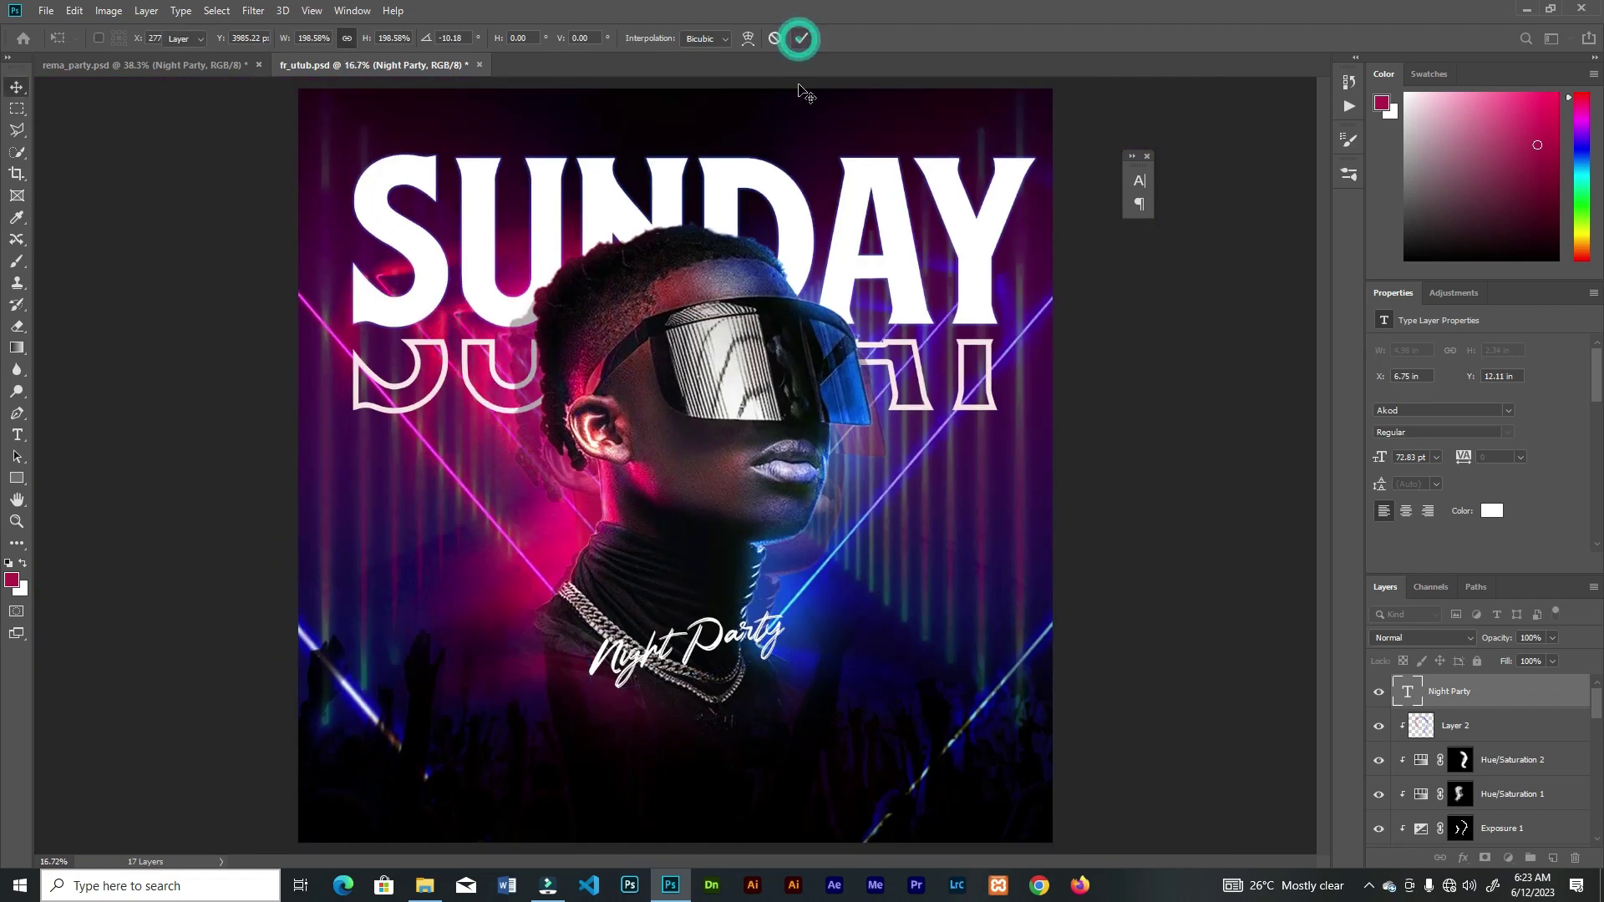
key(ctrl+0)
drag(710, 644, 697, 656)
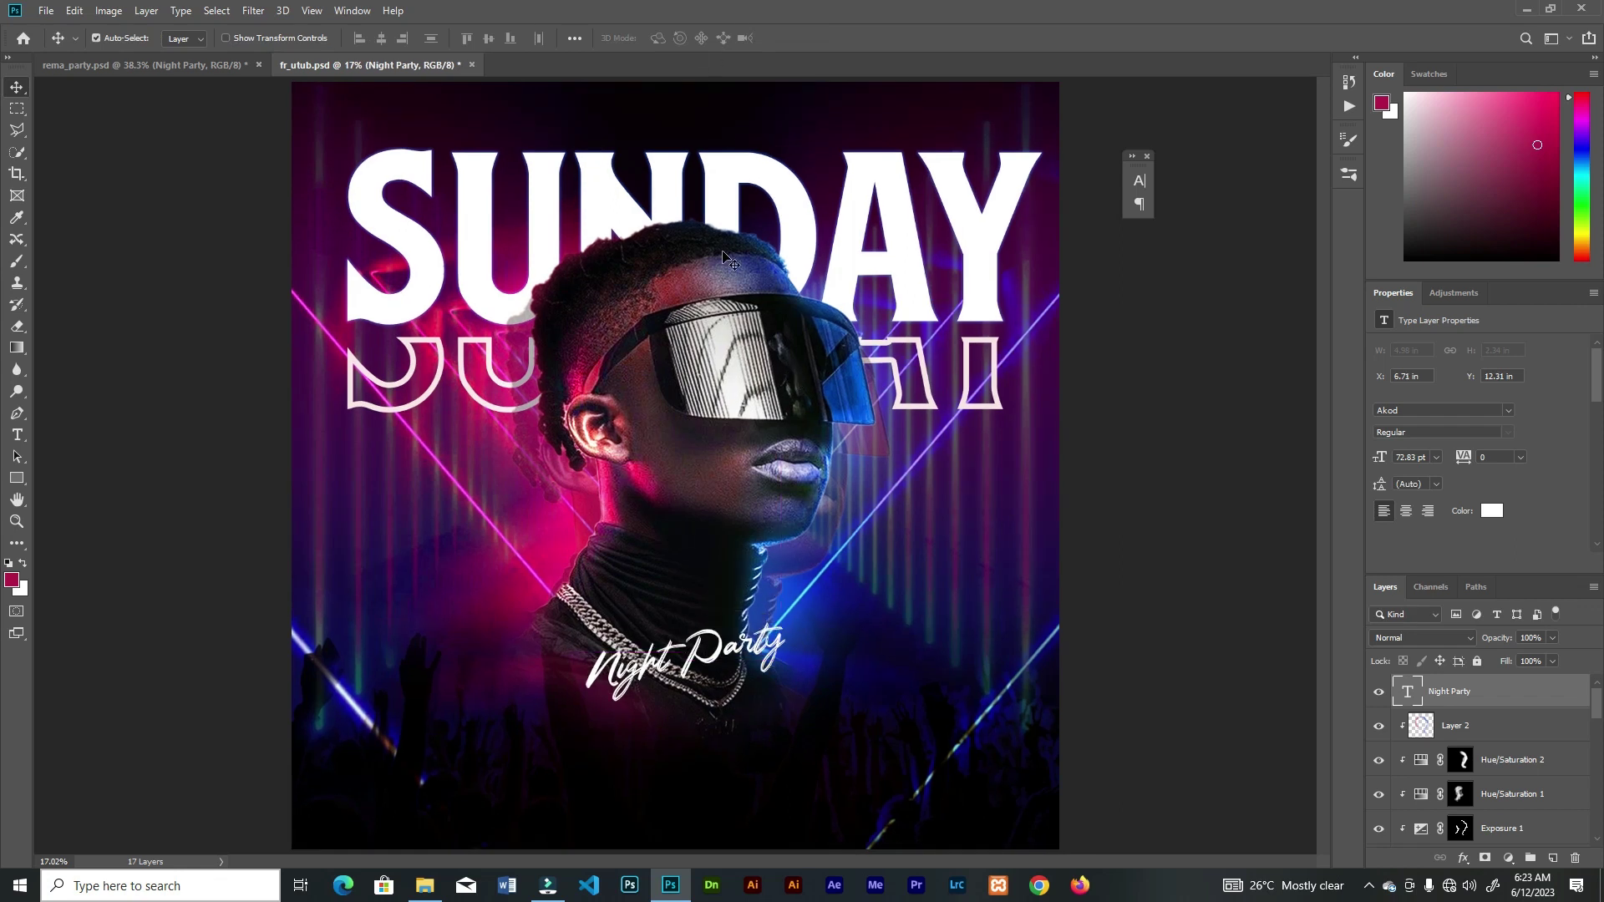
Add an Outer Glow layer style to the Night Party text
double_click(1504, 707)
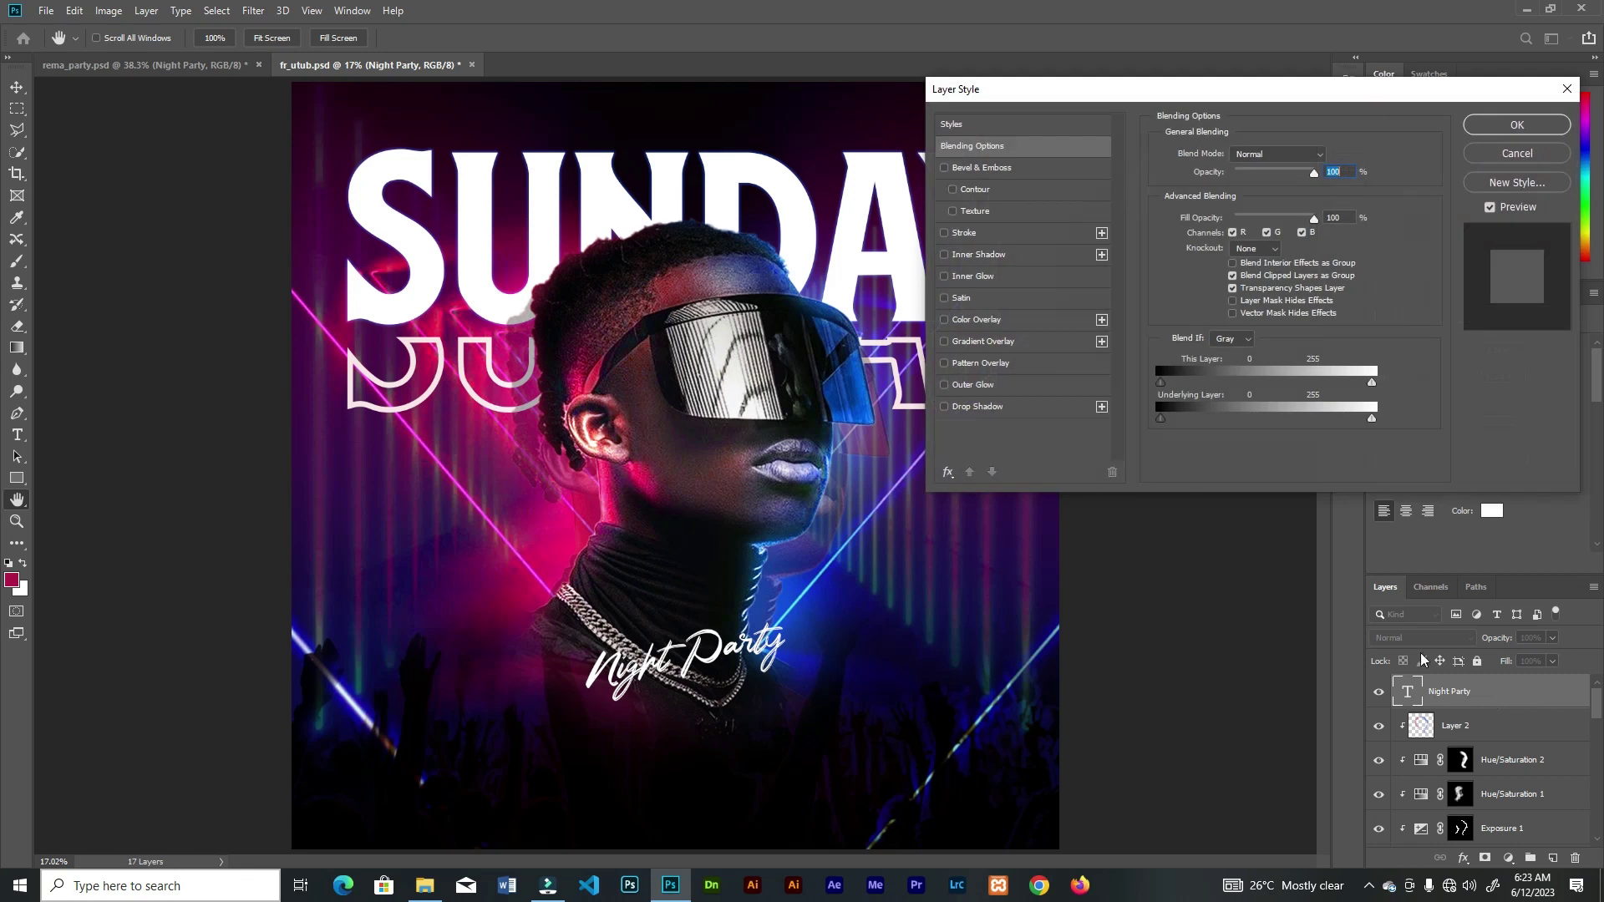
click(979, 387)
click(1514, 125)
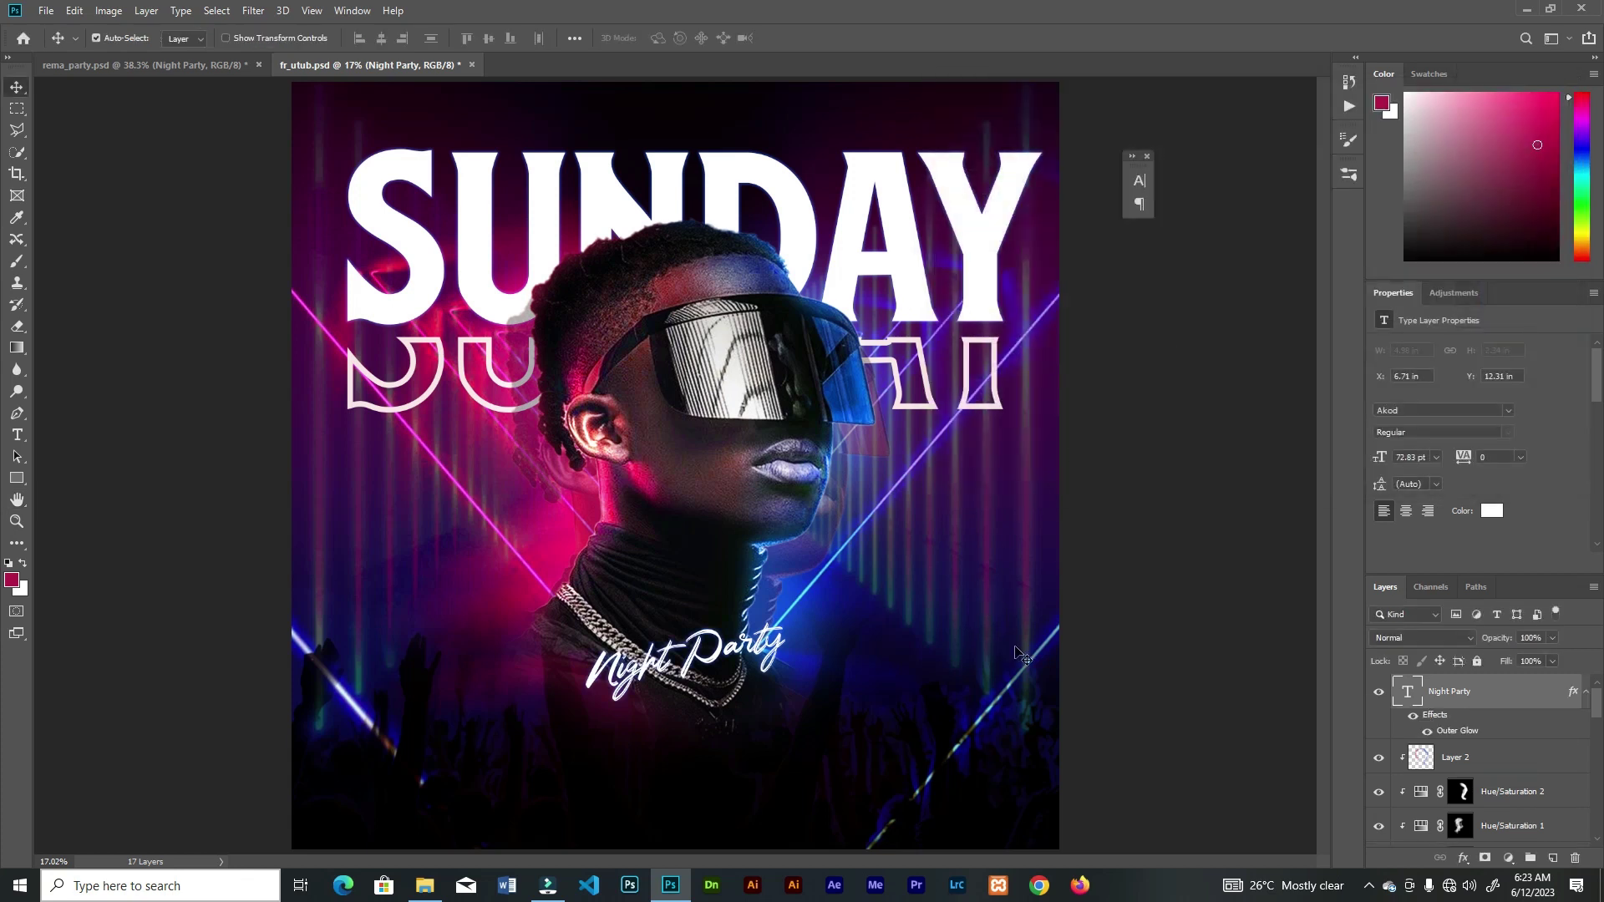
Create a new layer beneath the Night Party text and paint a black shadow behind the lettering with a soft 300 px brush
click(1521, 756)
click(1552, 858)
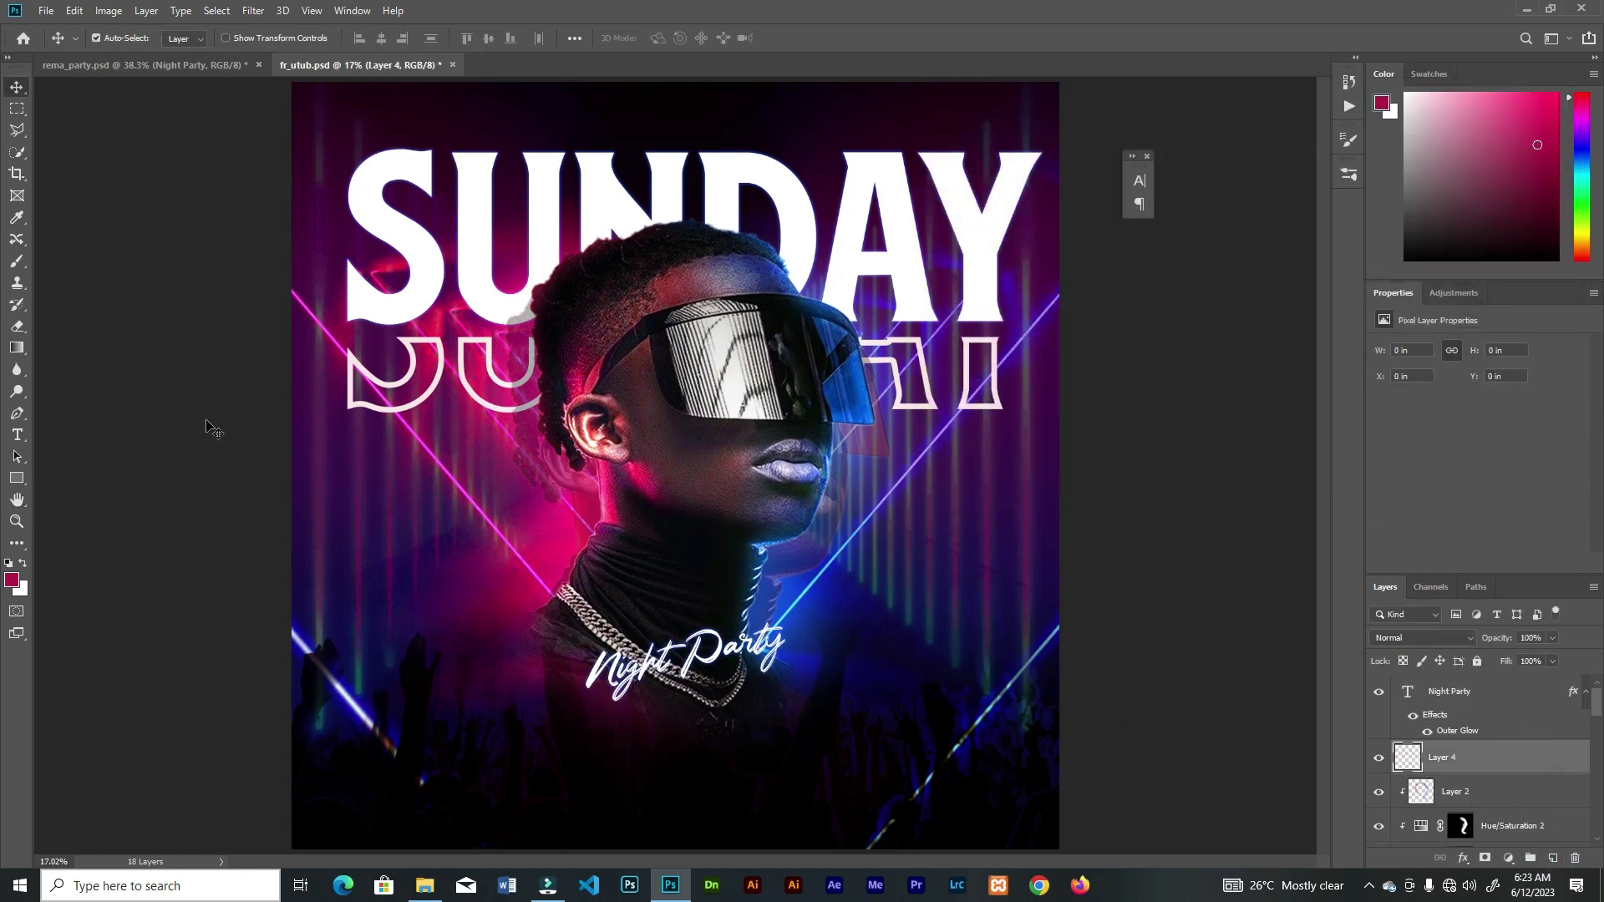
click(17, 264)
key(bracketleft)
key(bracketleft)
key(bracketleft)
key(bracketleft)
key(bracketleft)
key(bracketleft)
key(bracketleft)
key(bracketleft)
key(bracketleft)
key(bracketleft)
key(bracketleft)
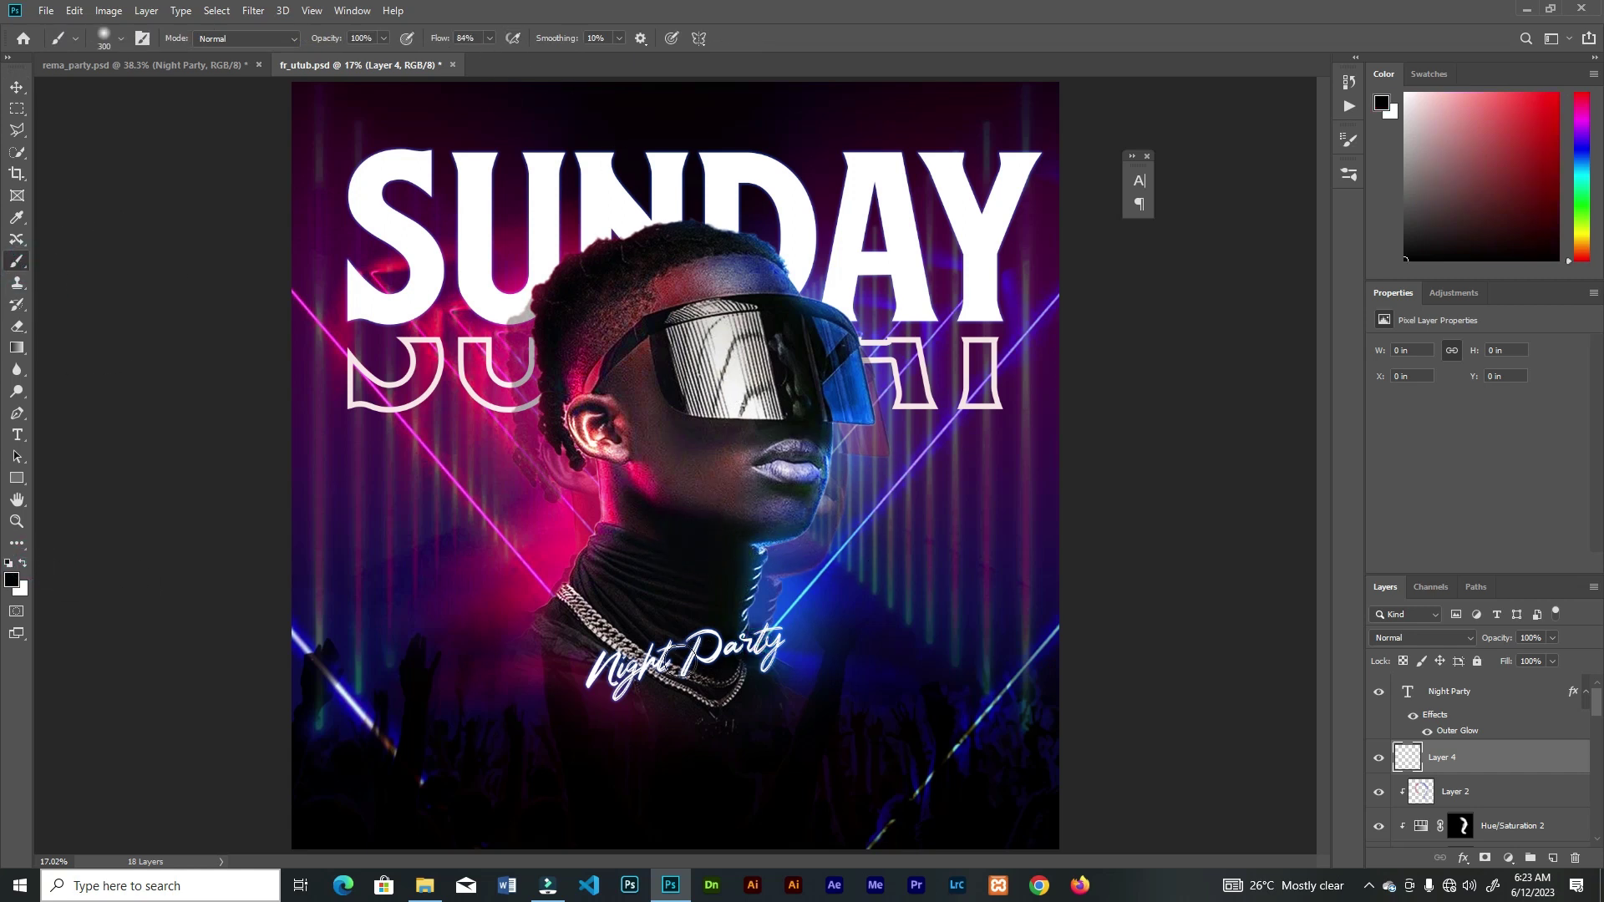
drag(768, 654, 677, 721)
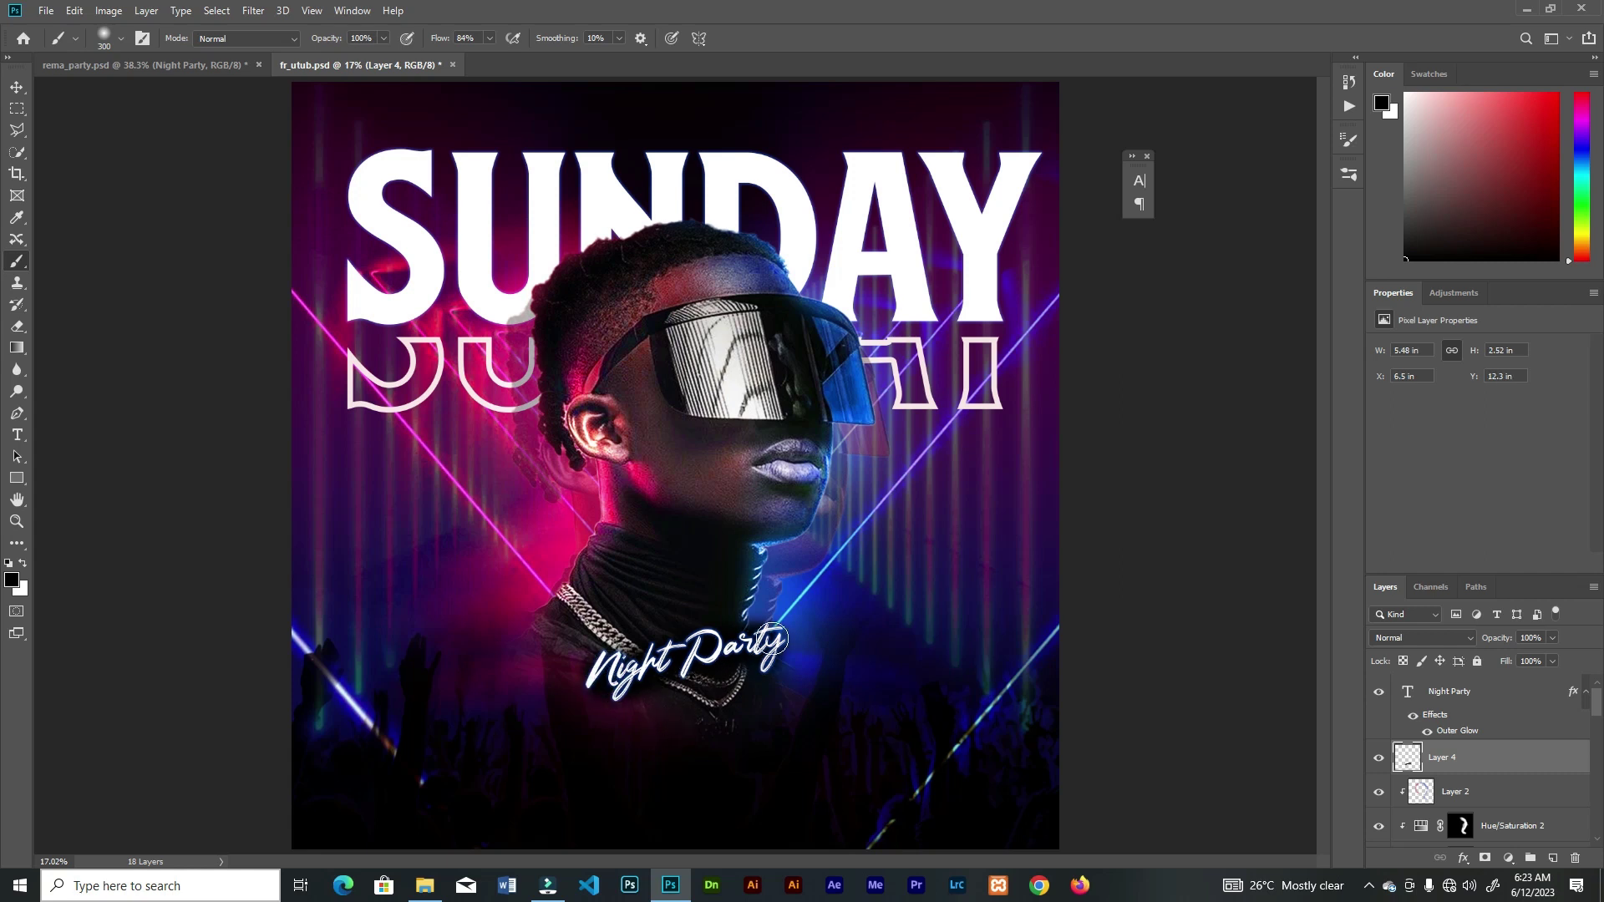
Set the opacity of the shadow layer behind the Night Party text to 49%
click(1552, 638)
drag(1555, 656, 1516, 663)
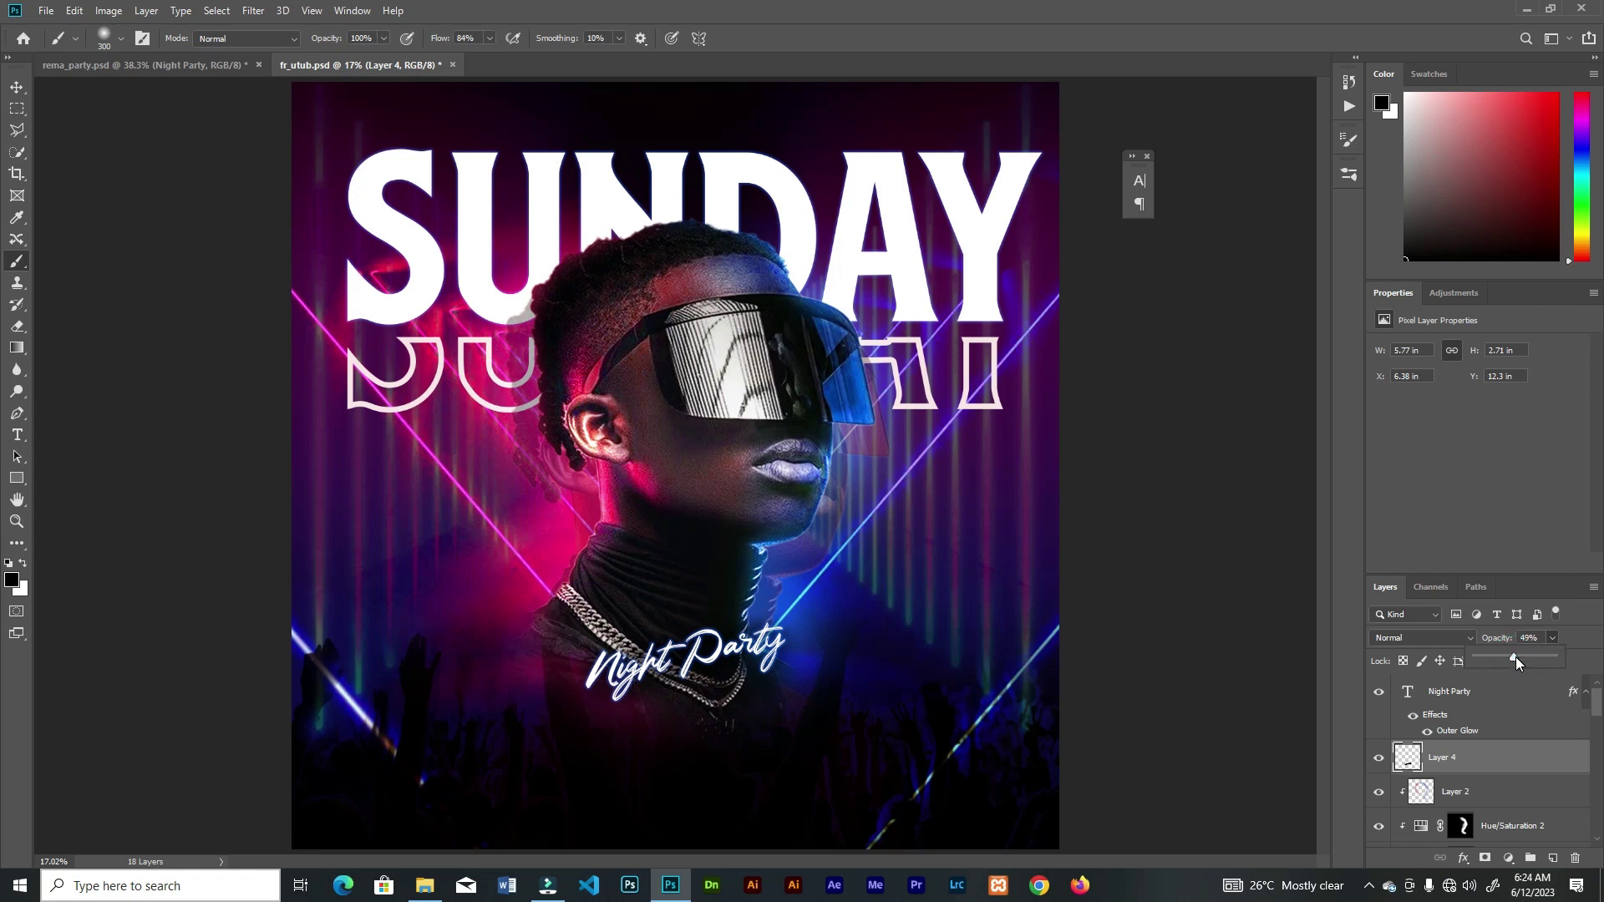
key(v)
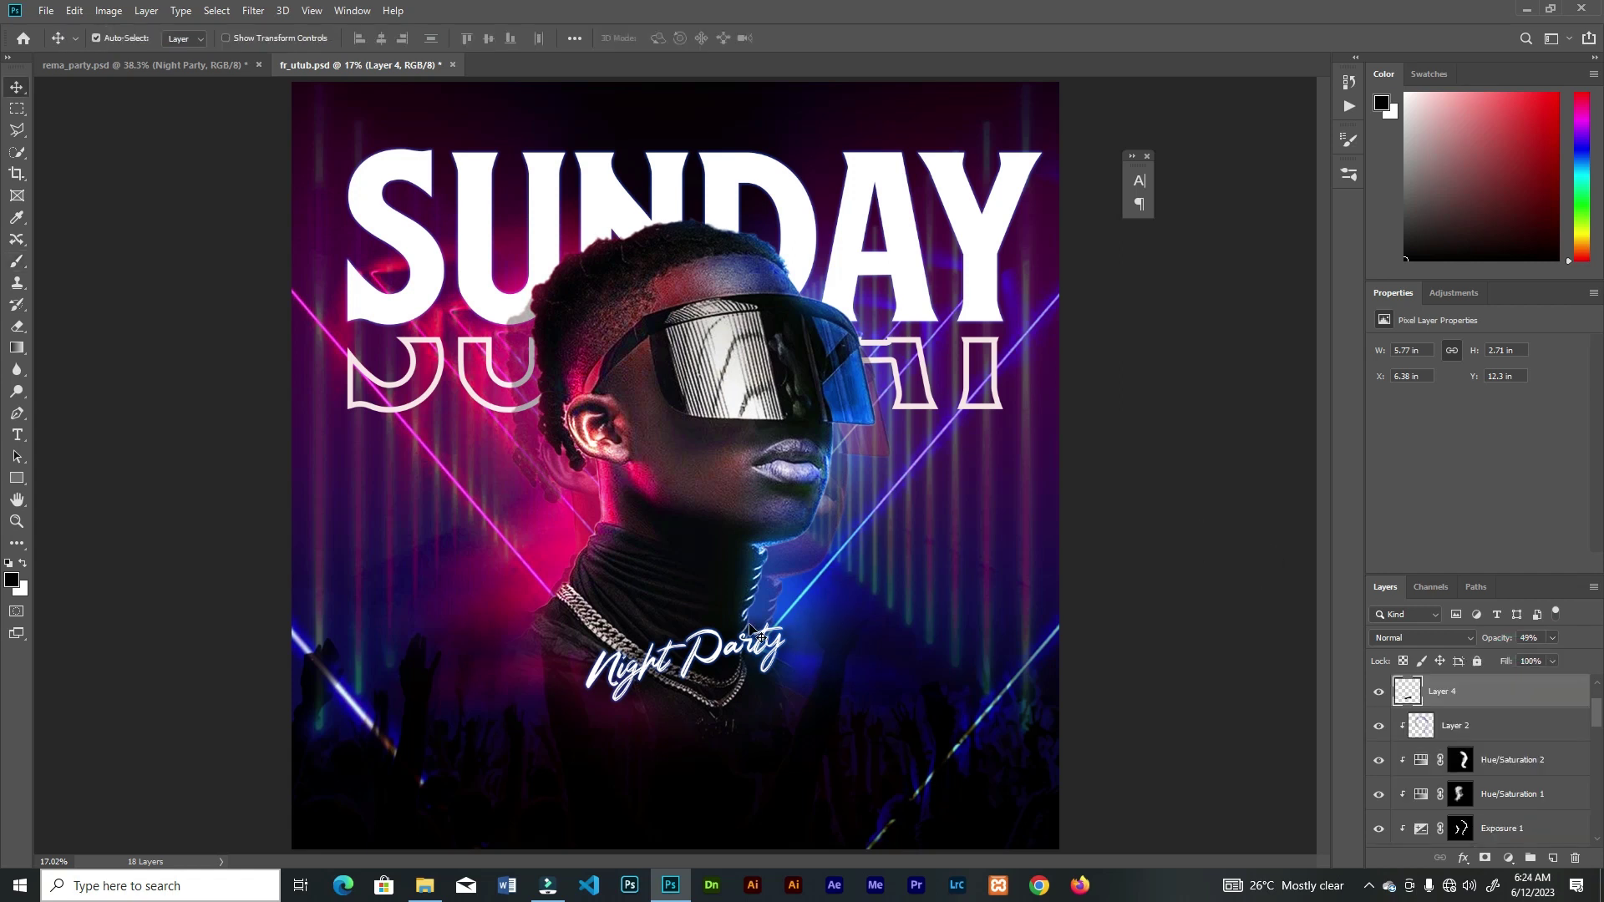
Add a clipped Exposure adjustment directly above the main portrait layer and lower its exposure to -2.11
click(1459, 793)
drag(1597, 717, 1597, 746)
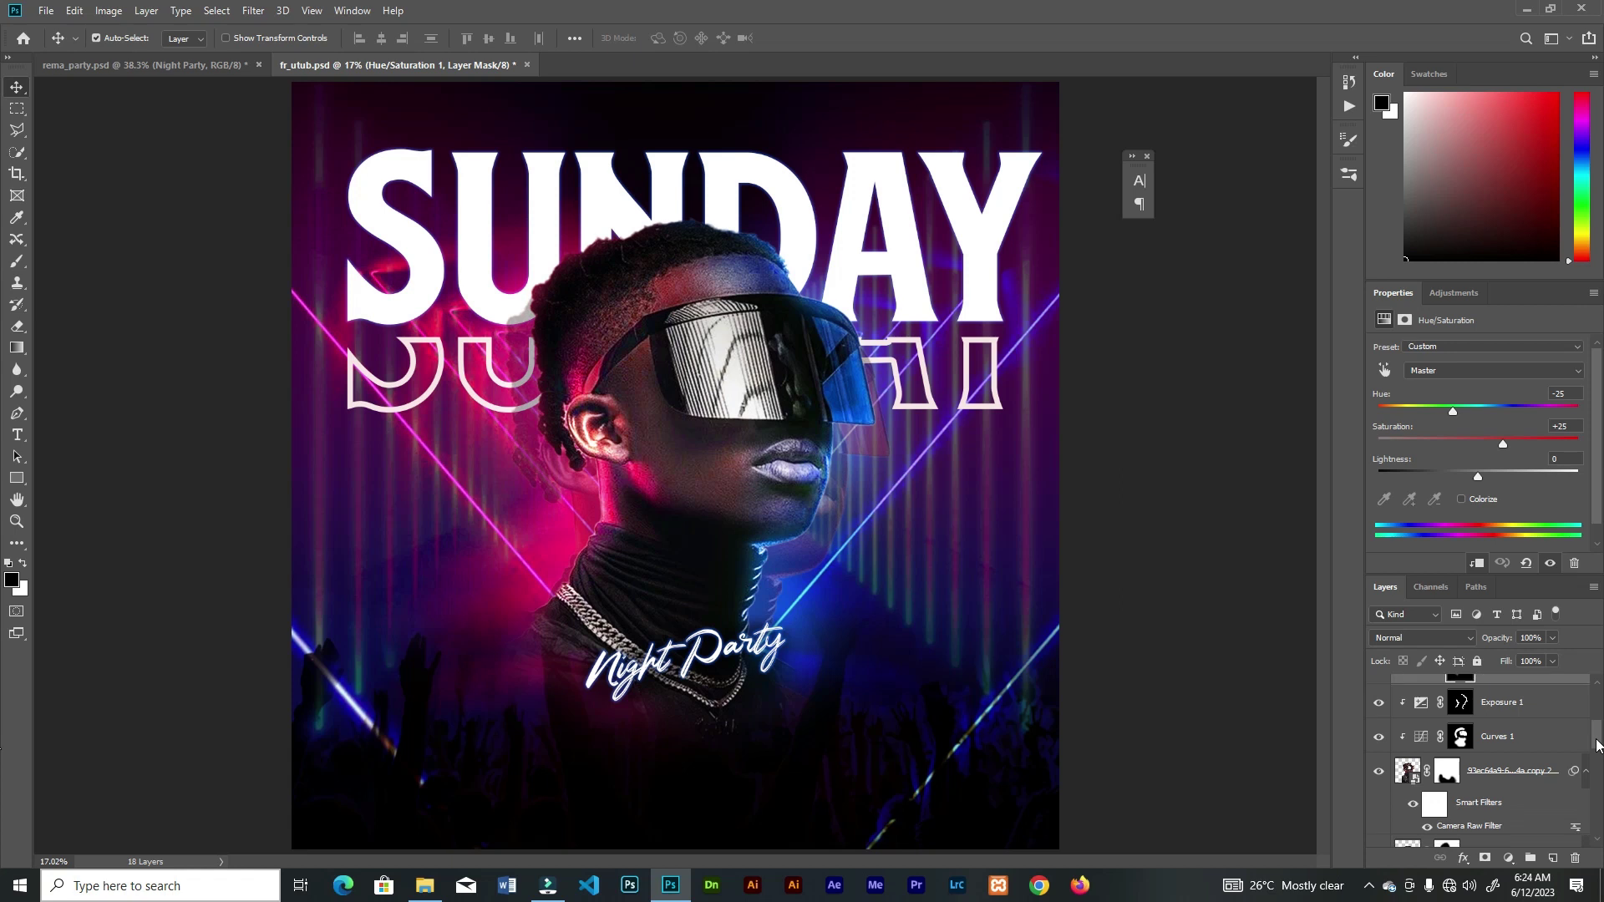
click(1491, 770)
click(1507, 858)
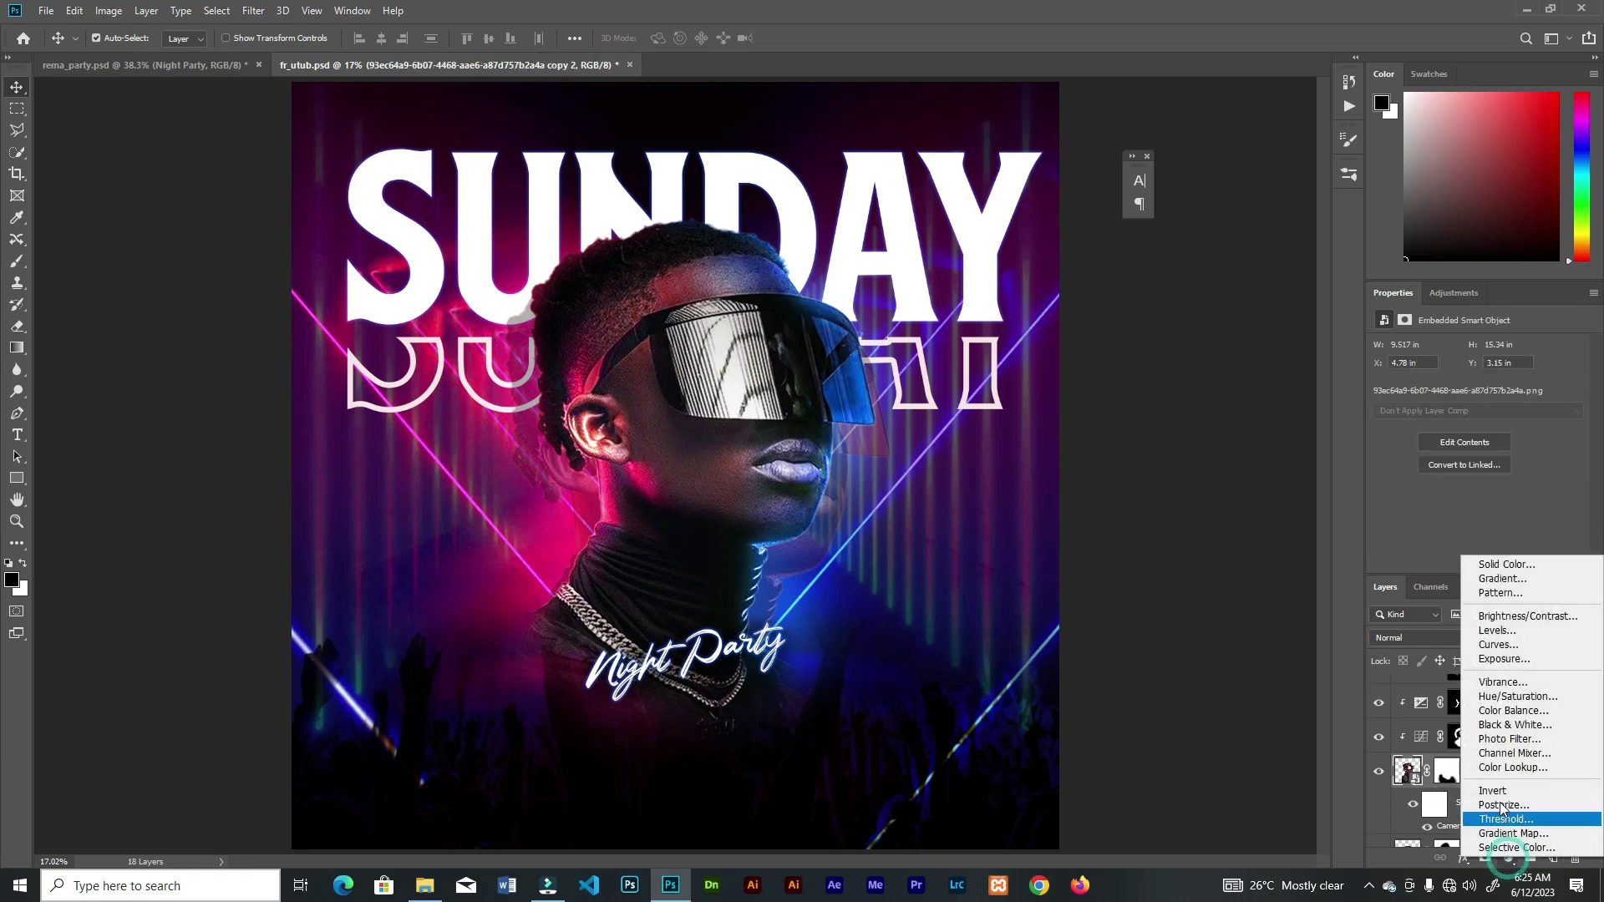
click(1504, 658)
drag(1476, 388, 1450, 392)
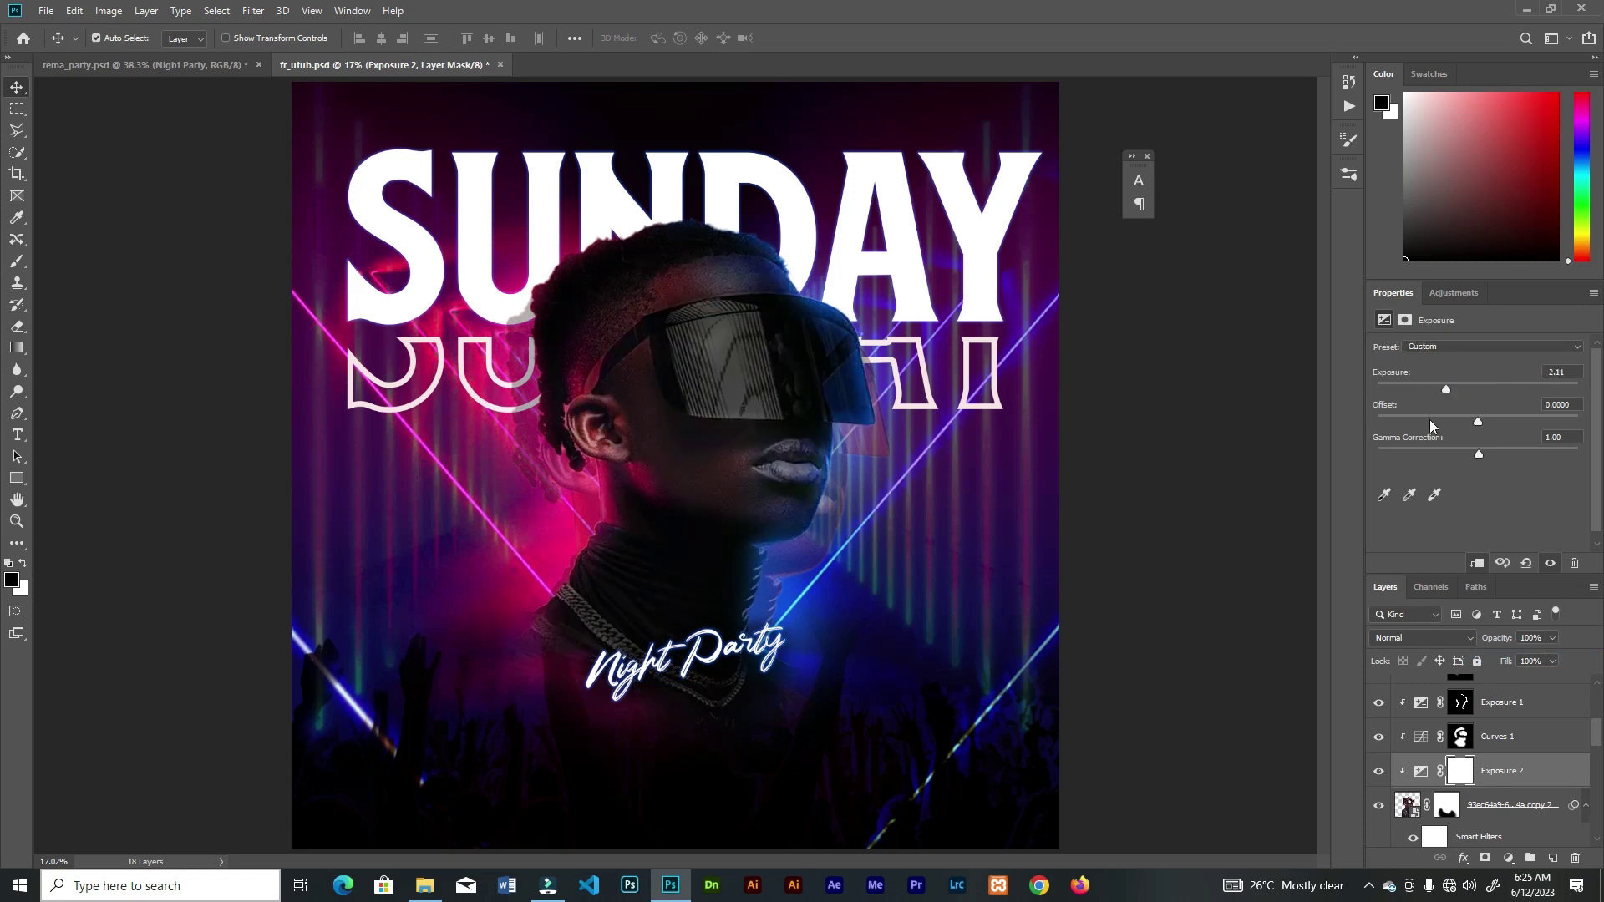
Invert the Exposure 2 mask and paint white with a soft brush at 15% flow over the portrait's chains and chest
key(ctrl+i)
key(b)
click(23, 561)
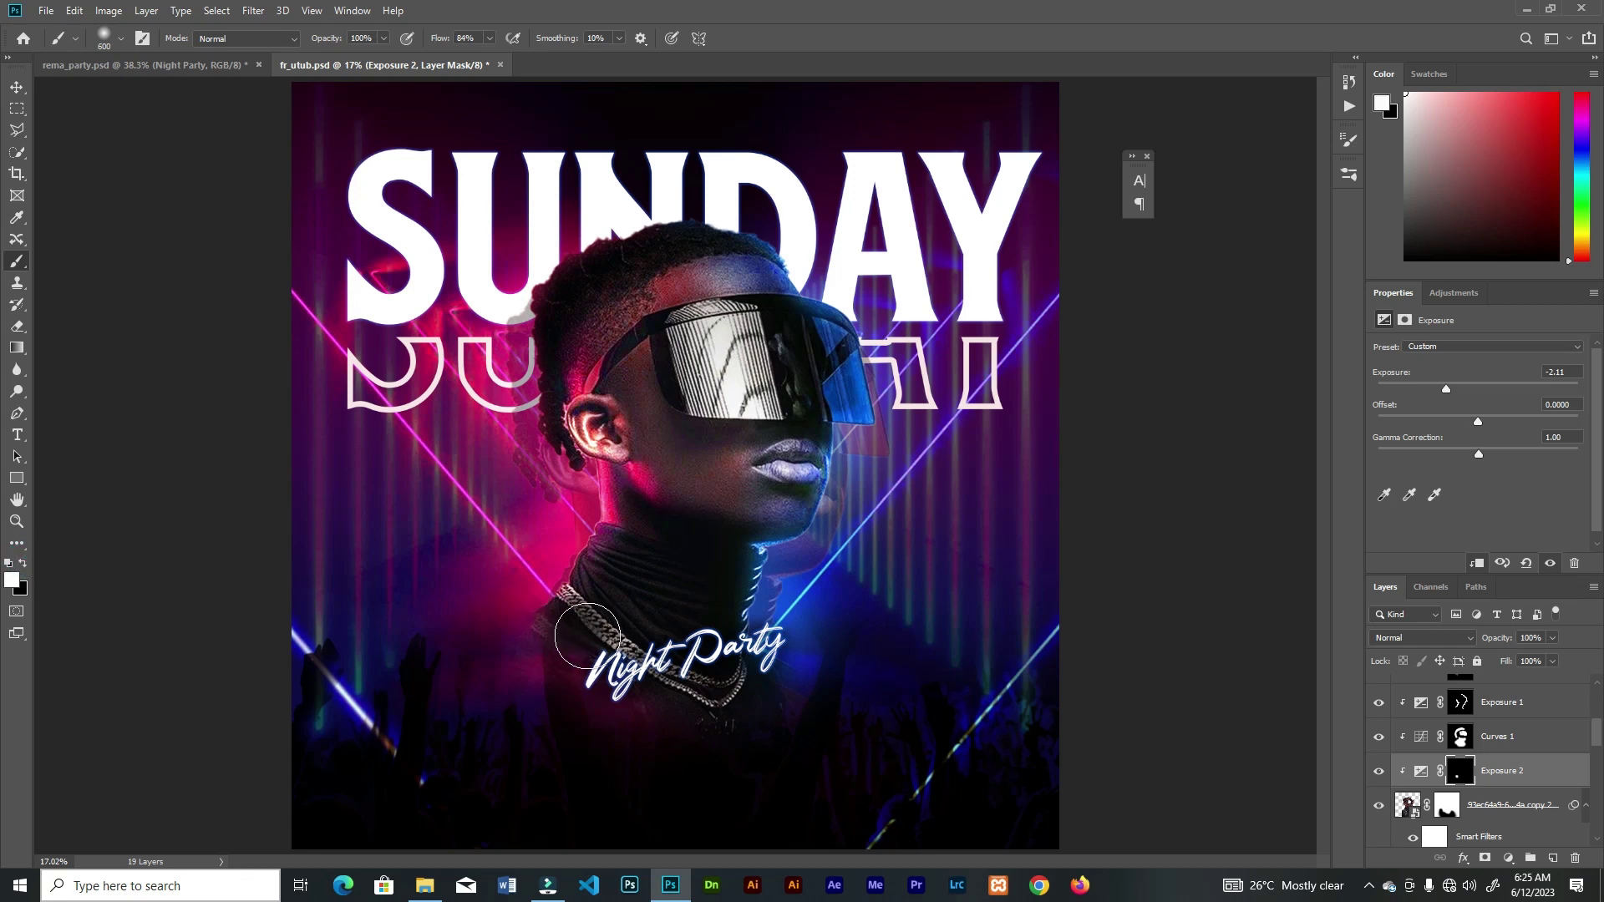
click(489, 39)
drag(437, 66, 437, 67)
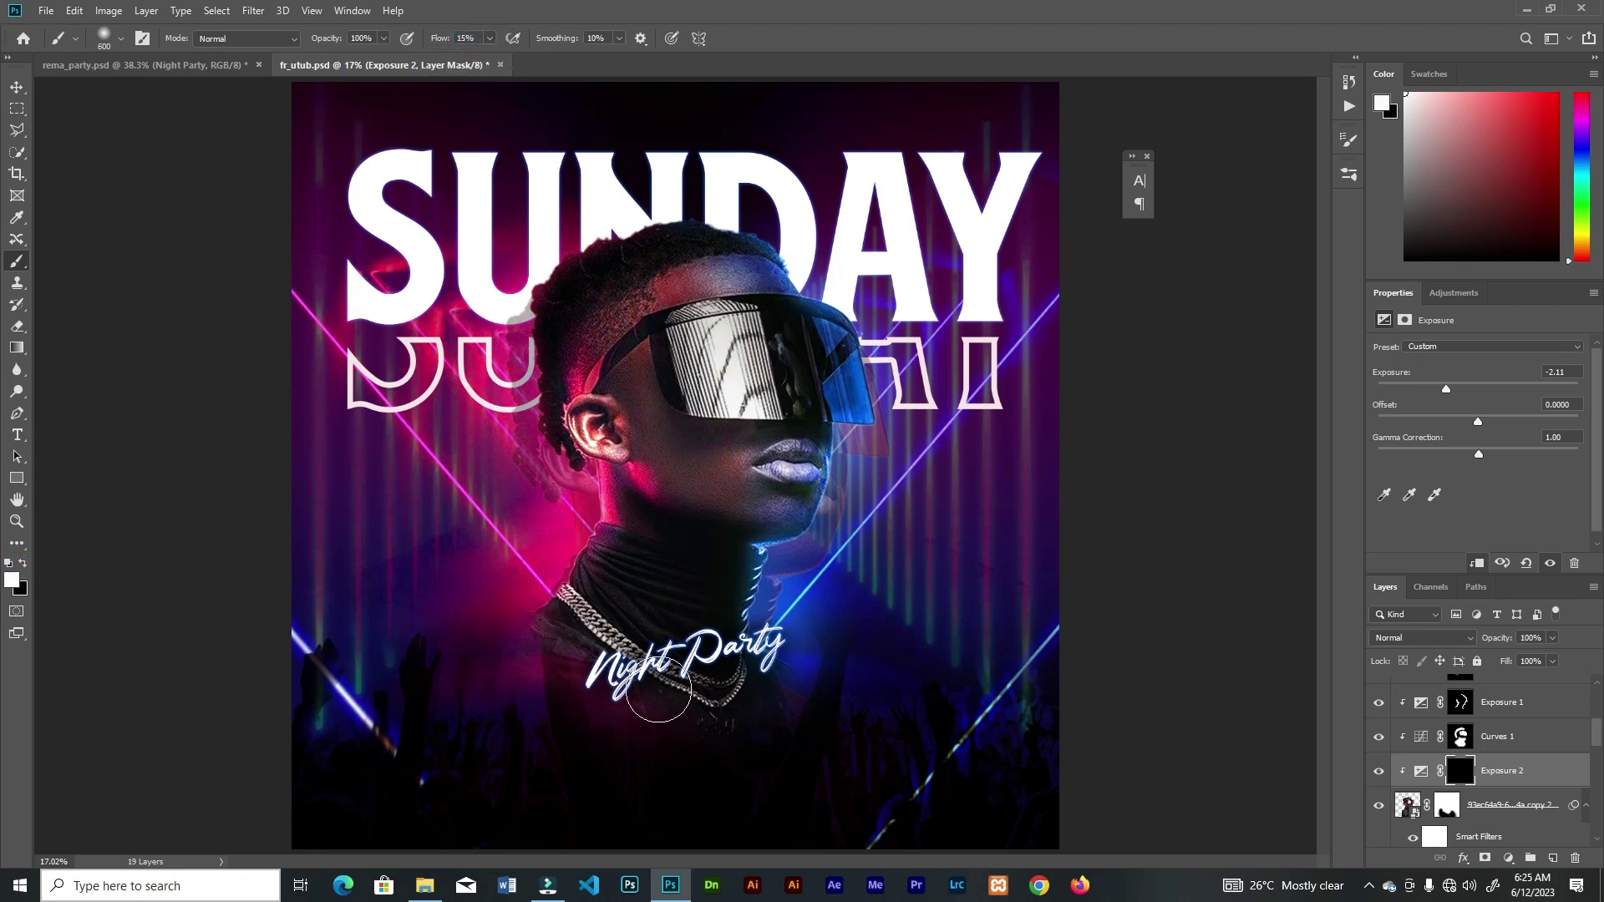
mouse_move(574, 607)
mouse_down()
mouse_move(528, 637)
mouse_move(534, 620)
mouse_move(574, 630)
mouse_move(667, 697)
mouse_move(793, 659)
mouse_move(691, 643)
mouse_move(756, 661)
mouse_move(668, 647)
mouse_up()
mouse_move(514, 684)
mouse_down()
mouse_move(748, 764)
mouse_move(735, 530)
mouse_move(792, 727)
mouse_move(782, 593)
mouse_up()
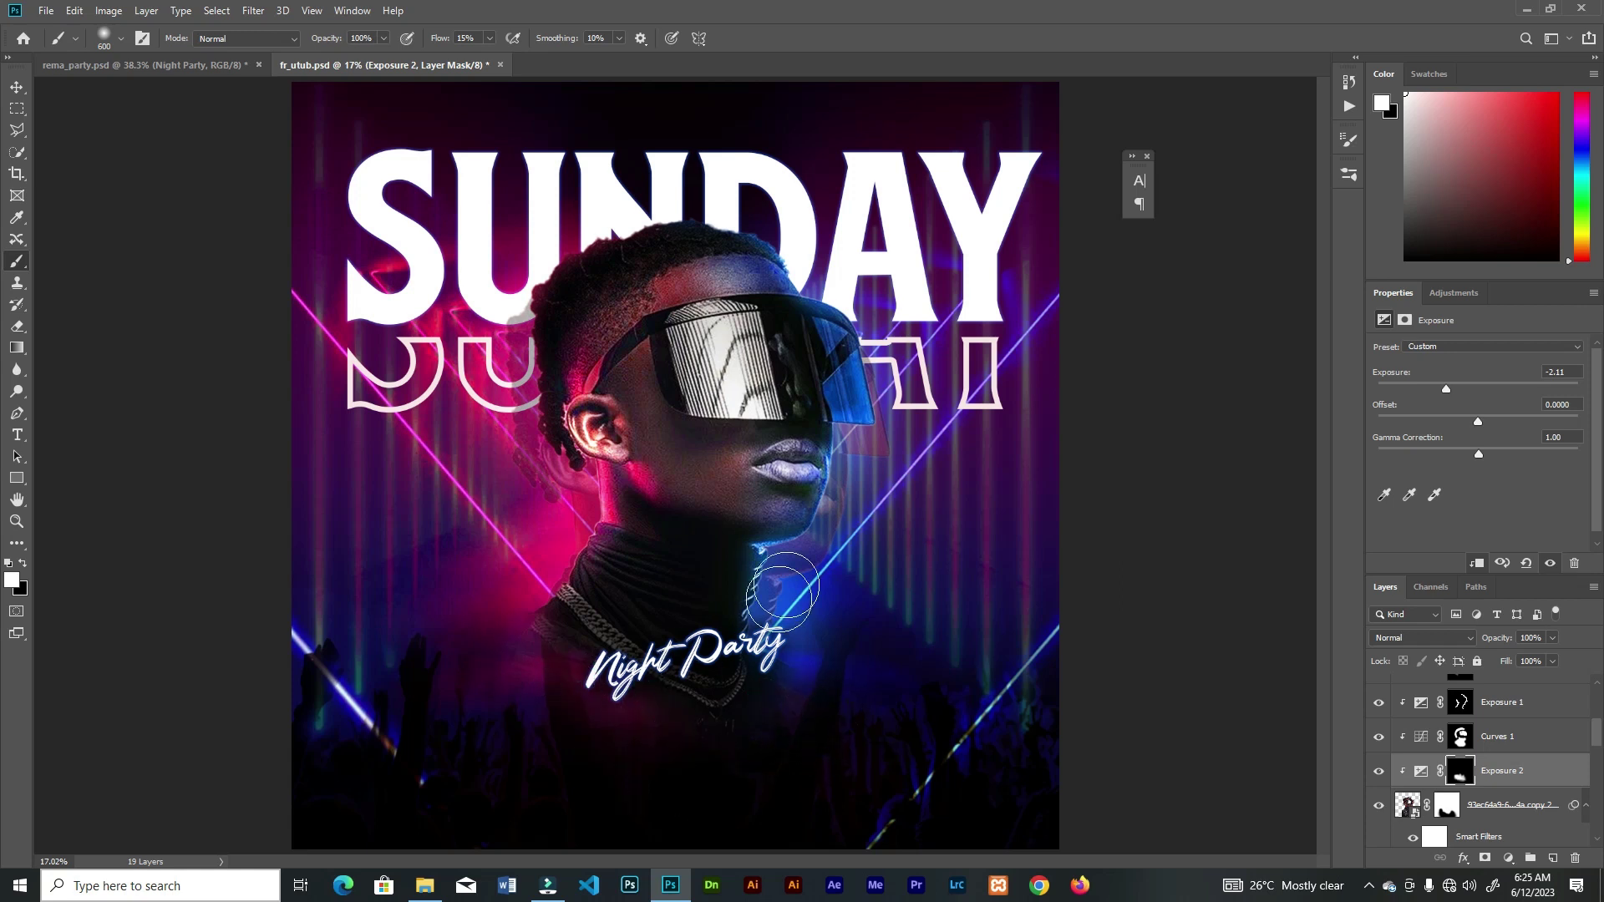
Set the opacity of the shadow layer behind the Night Party text to 63%
key(v)
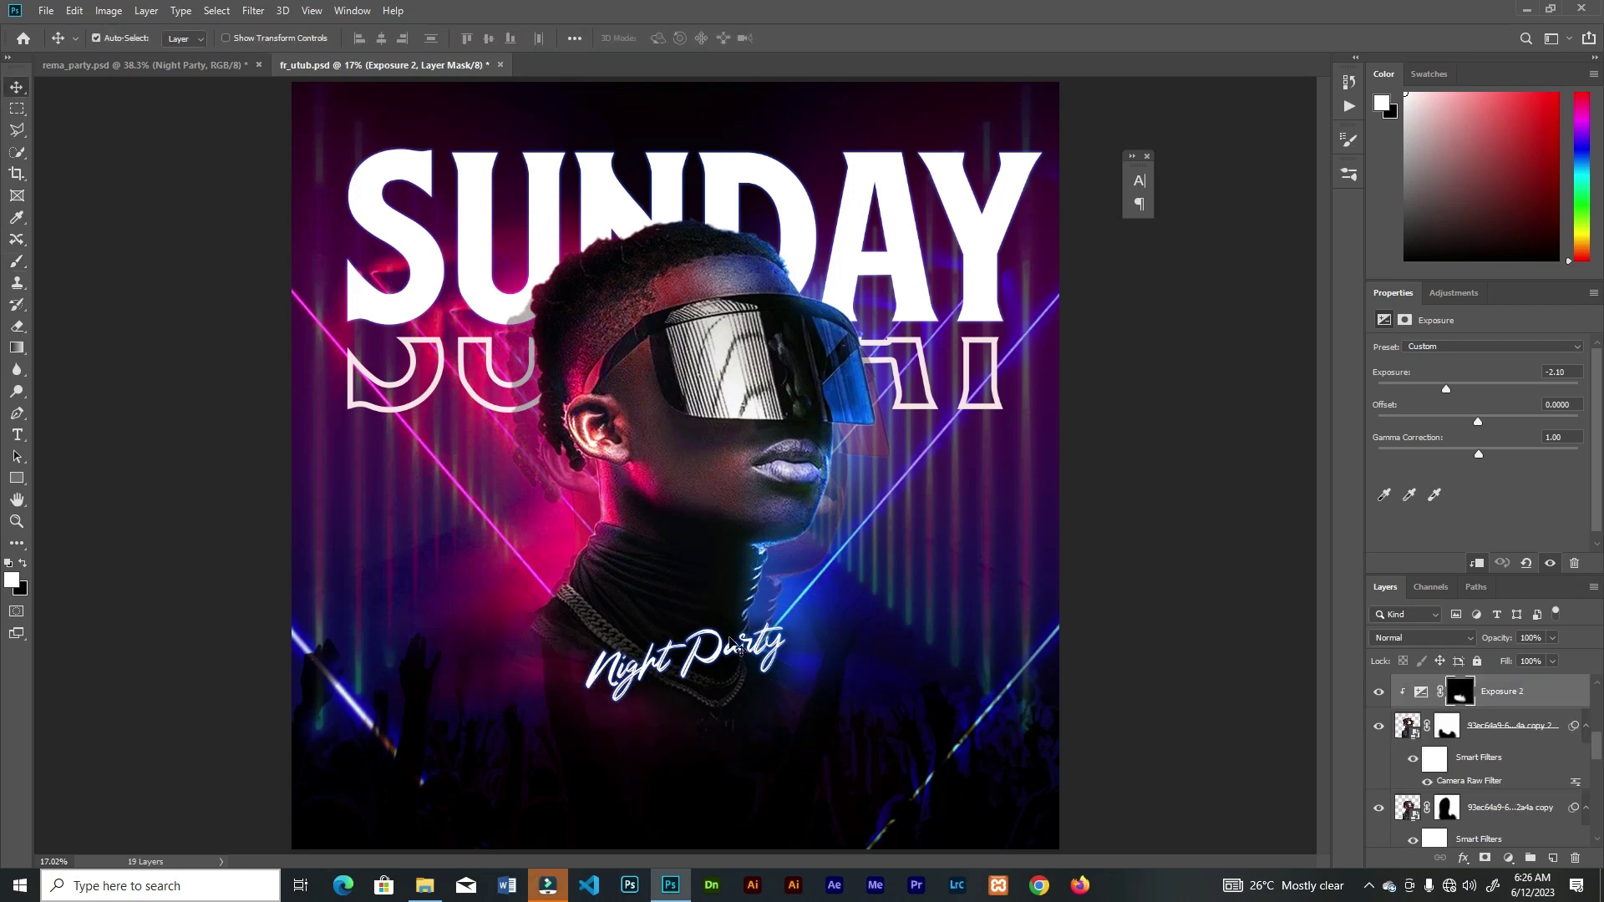
click(698, 668)
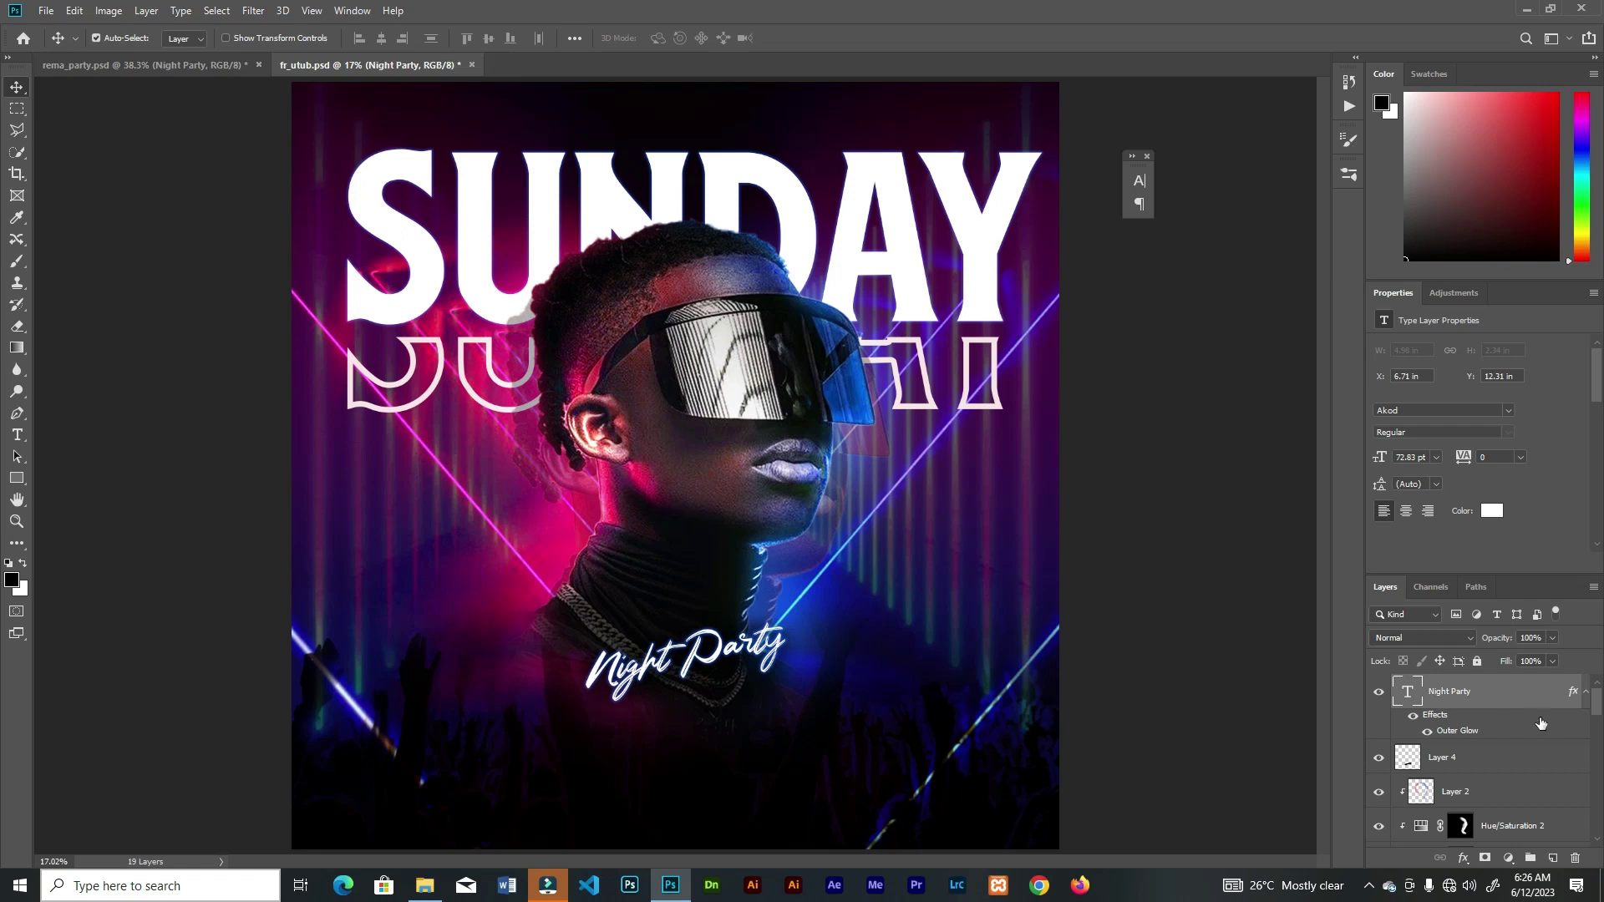
click(1496, 757)
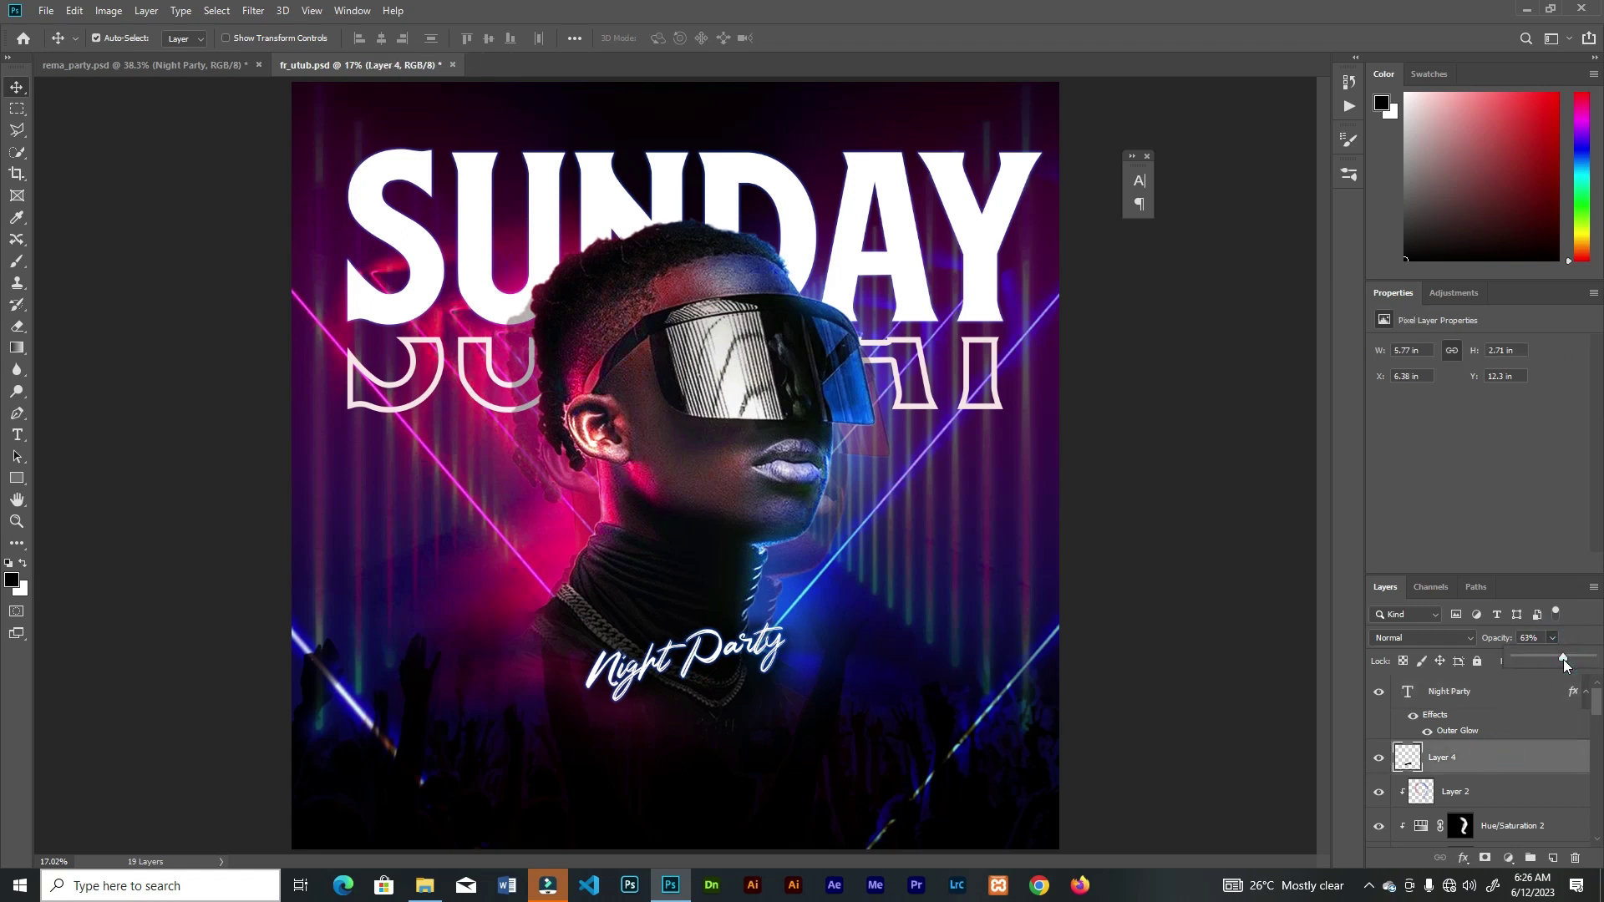
click(1158, 509)
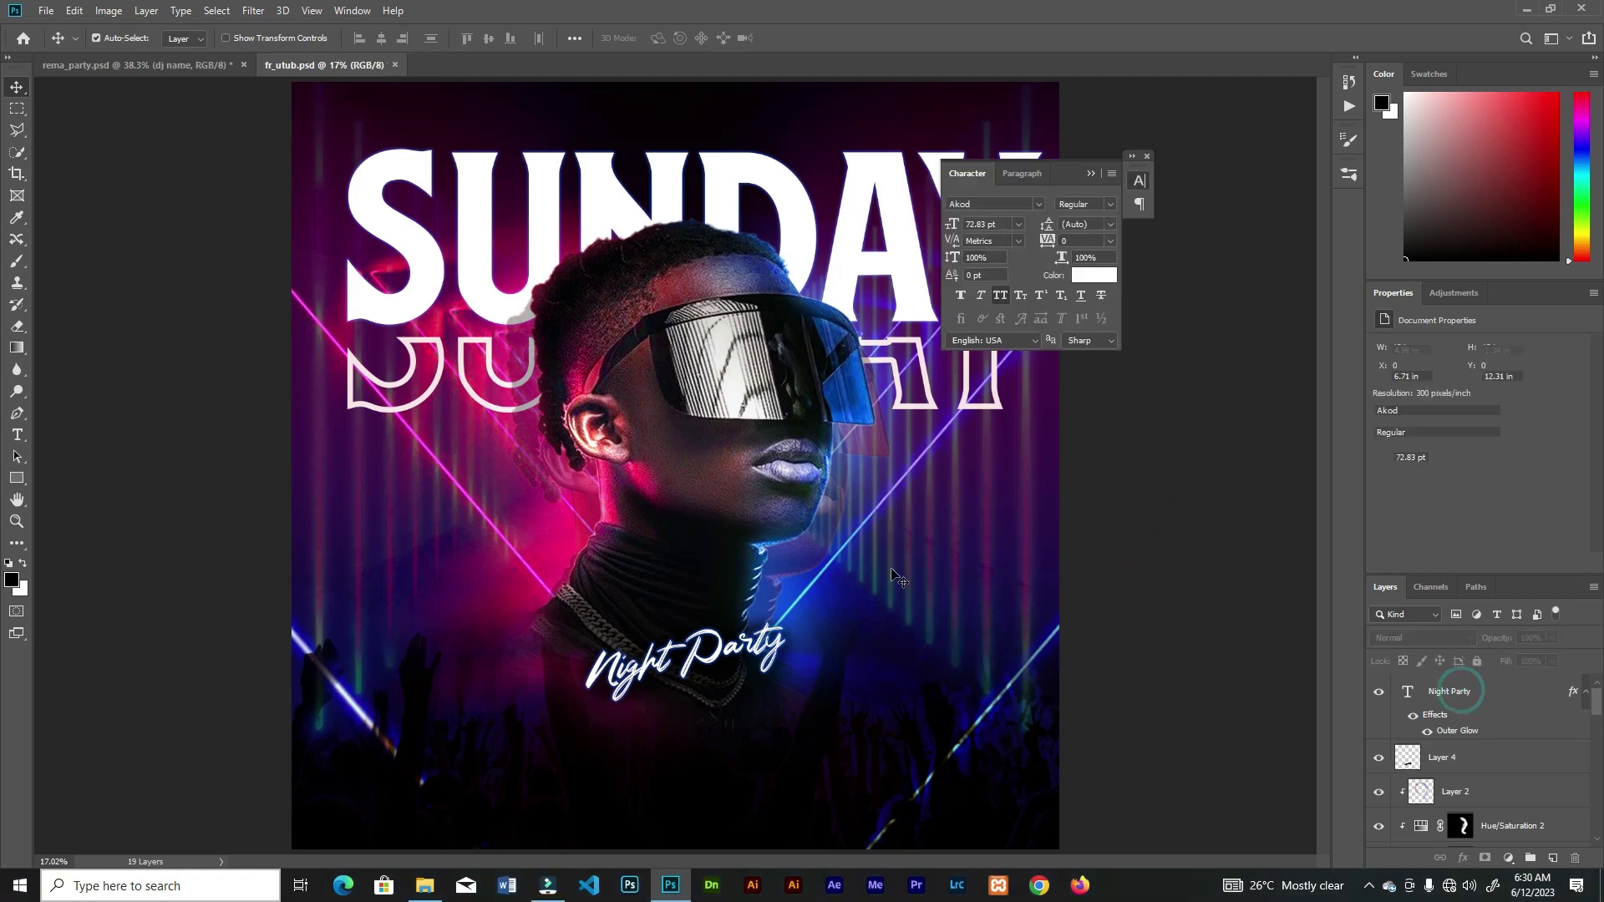
Add the text "Hosted By" in 36.68 pt Akod to the right of the portrait, near the poster's edge
click(950, 567)
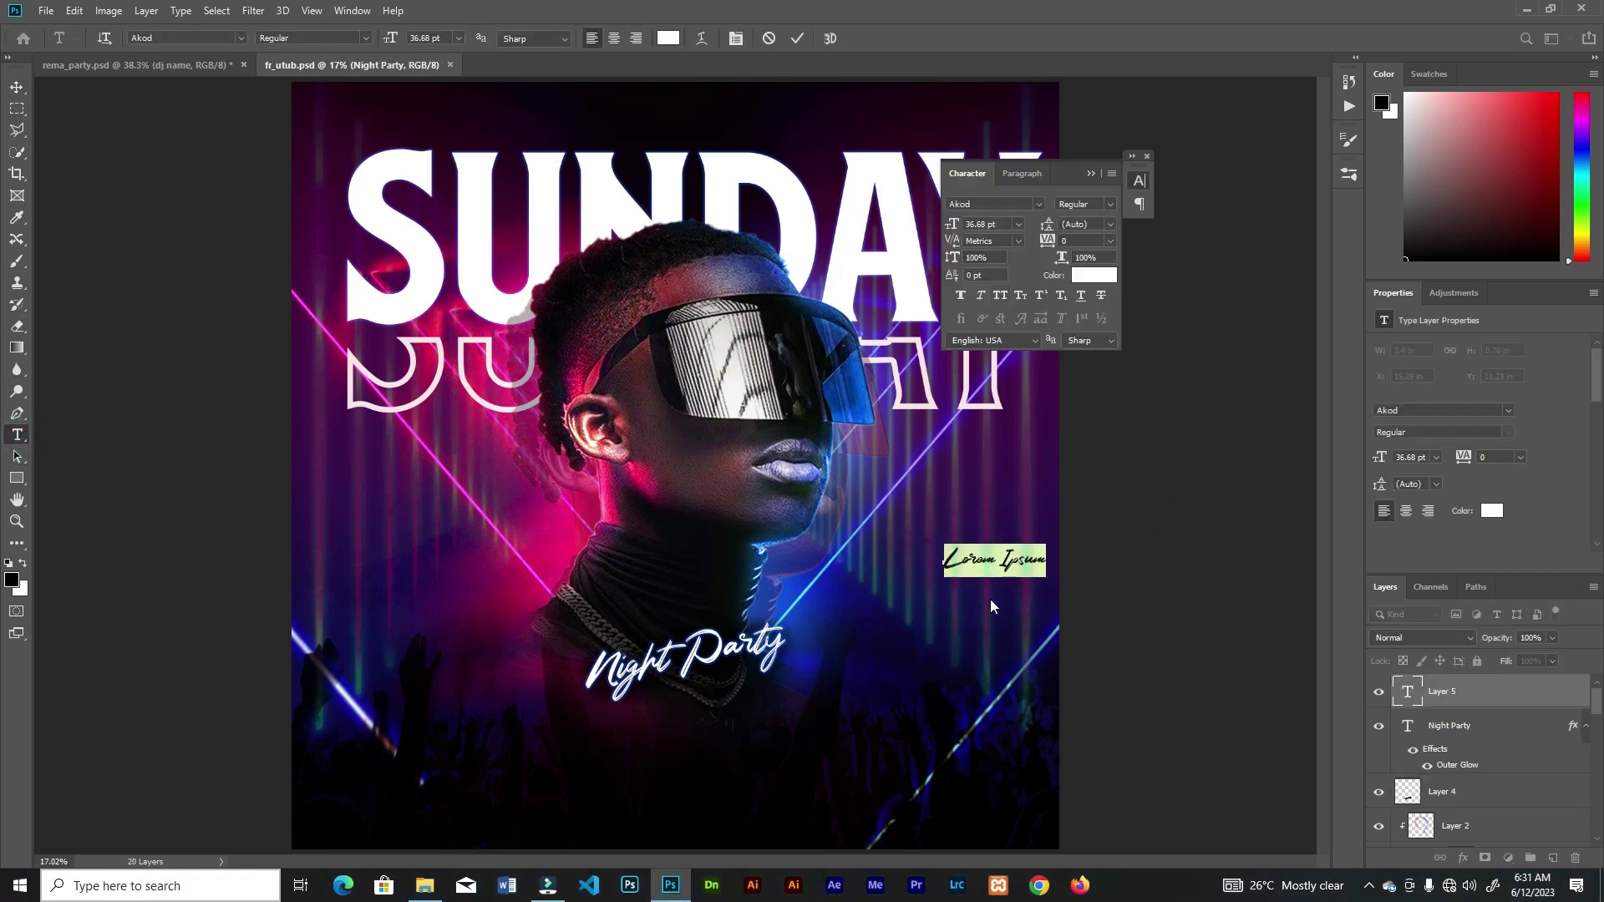
text(Hosted)
click(796, 39)
key(v)
mouse_move(1003, 566)
mouse_down()
mouse_move(980, 563)
mouse_move(994, 563)
mouse_up()
Add the text "DJ NAME" in Arial Black directly below Hosted By
key(t)
click(935, 599)
text(DJ NAME)
click(797, 39)
click(1038, 204)
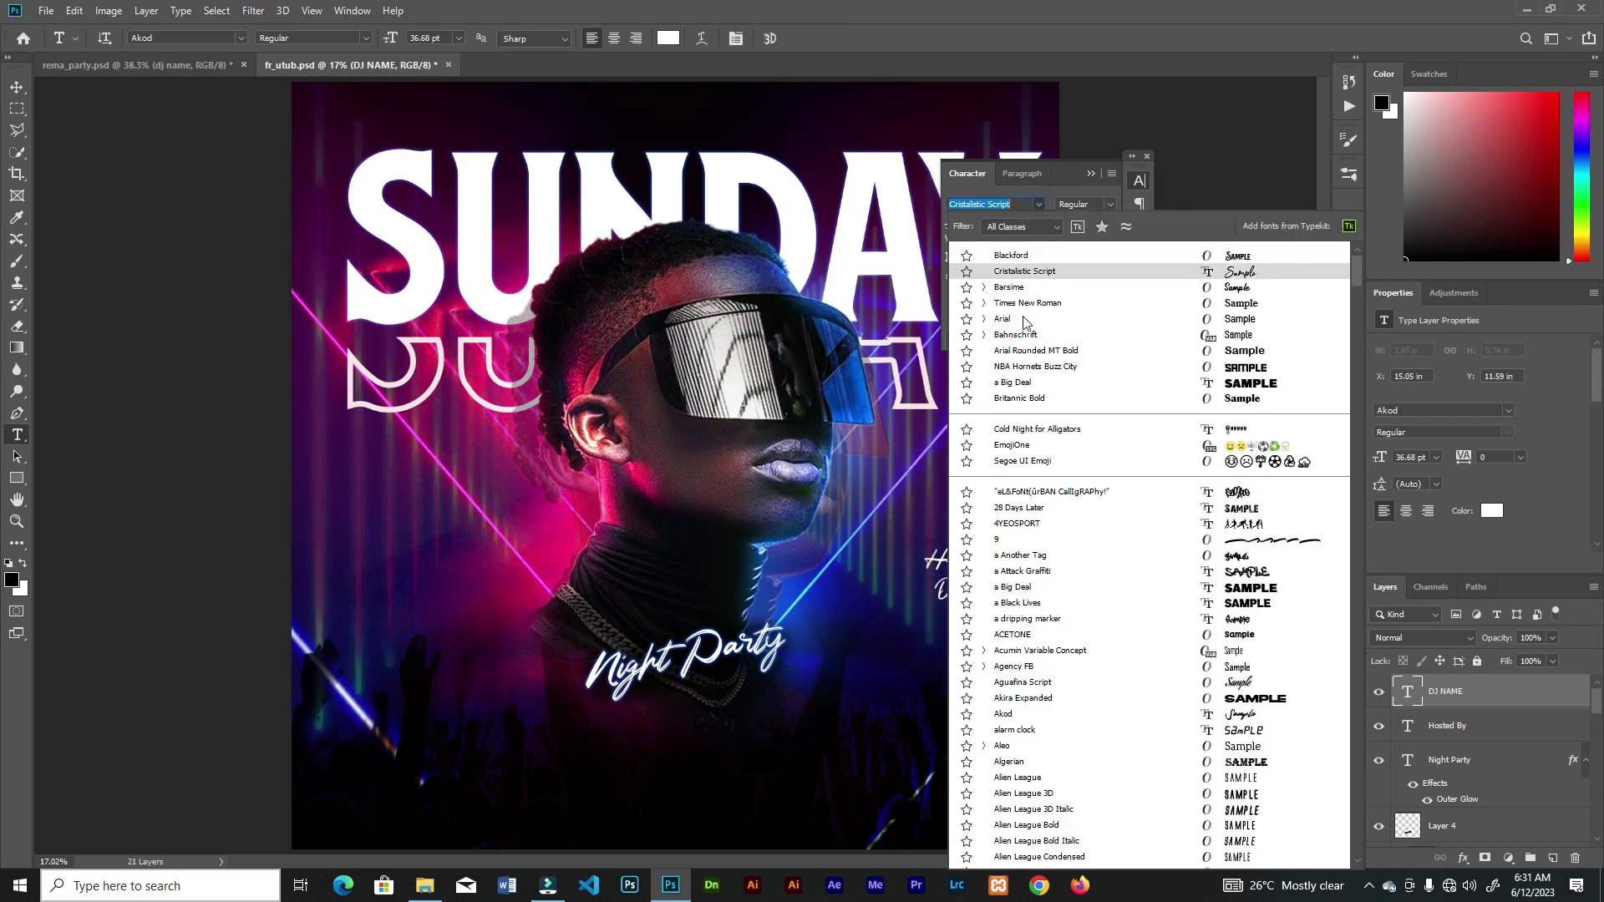
click(1027, 319)
click(1111, 204)
click(1086, 330)
key(v)
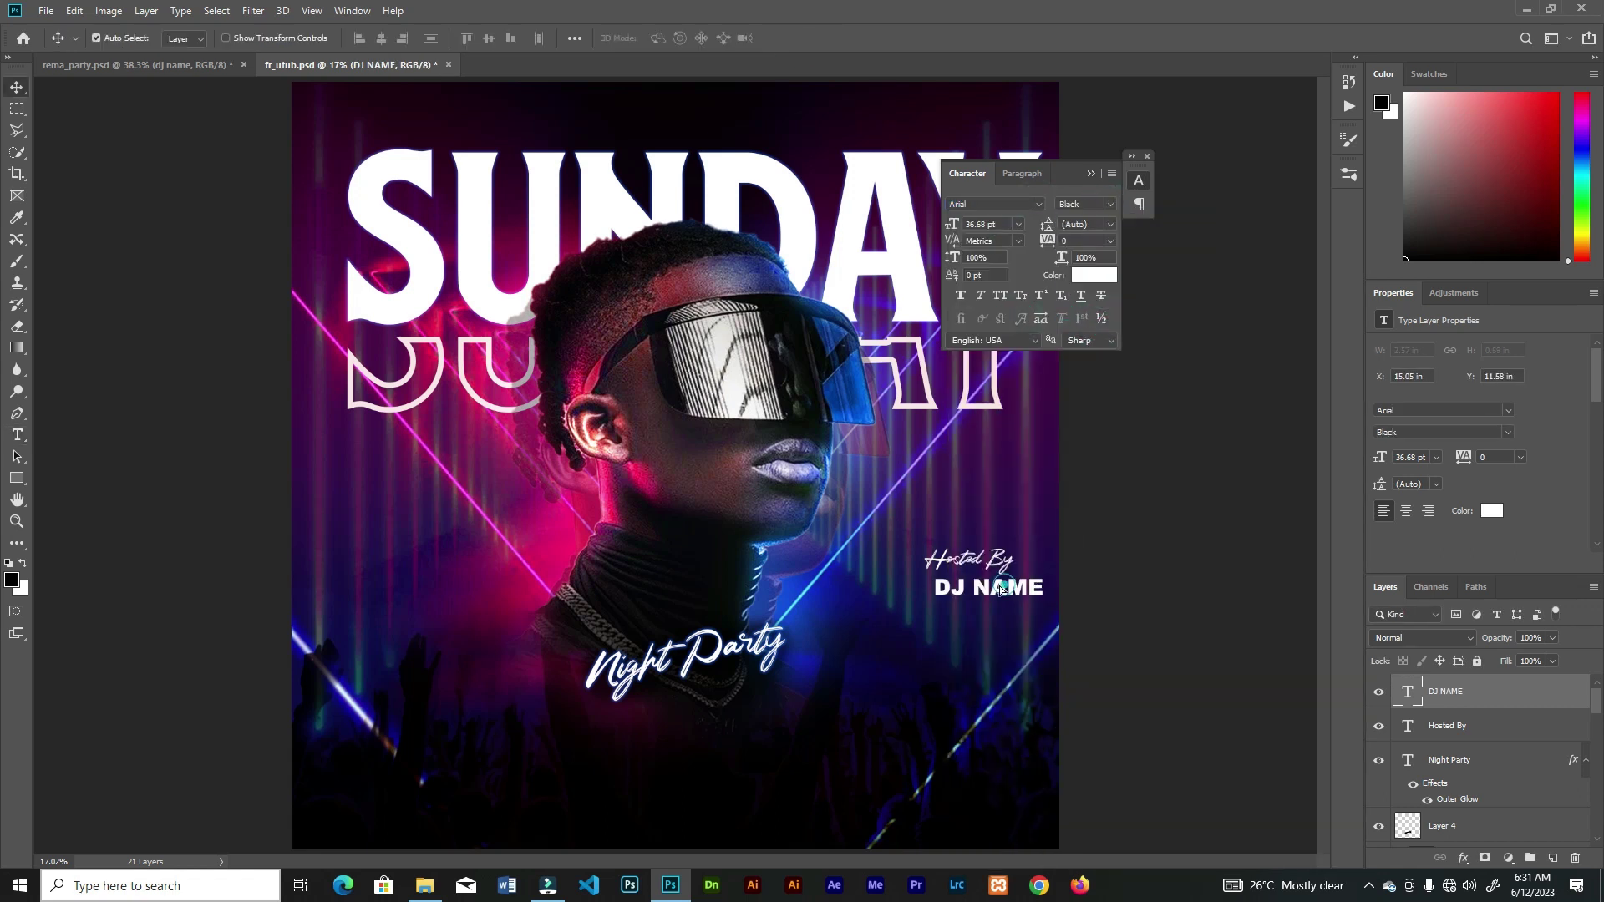
drag(1017, 594, 1003, 593)
Scale the Hosted By text down to 34.9 pt
key(ctrl+plus)
drag(955, 650, 749, 537)
click(937, 491)
key(ctrl+t)
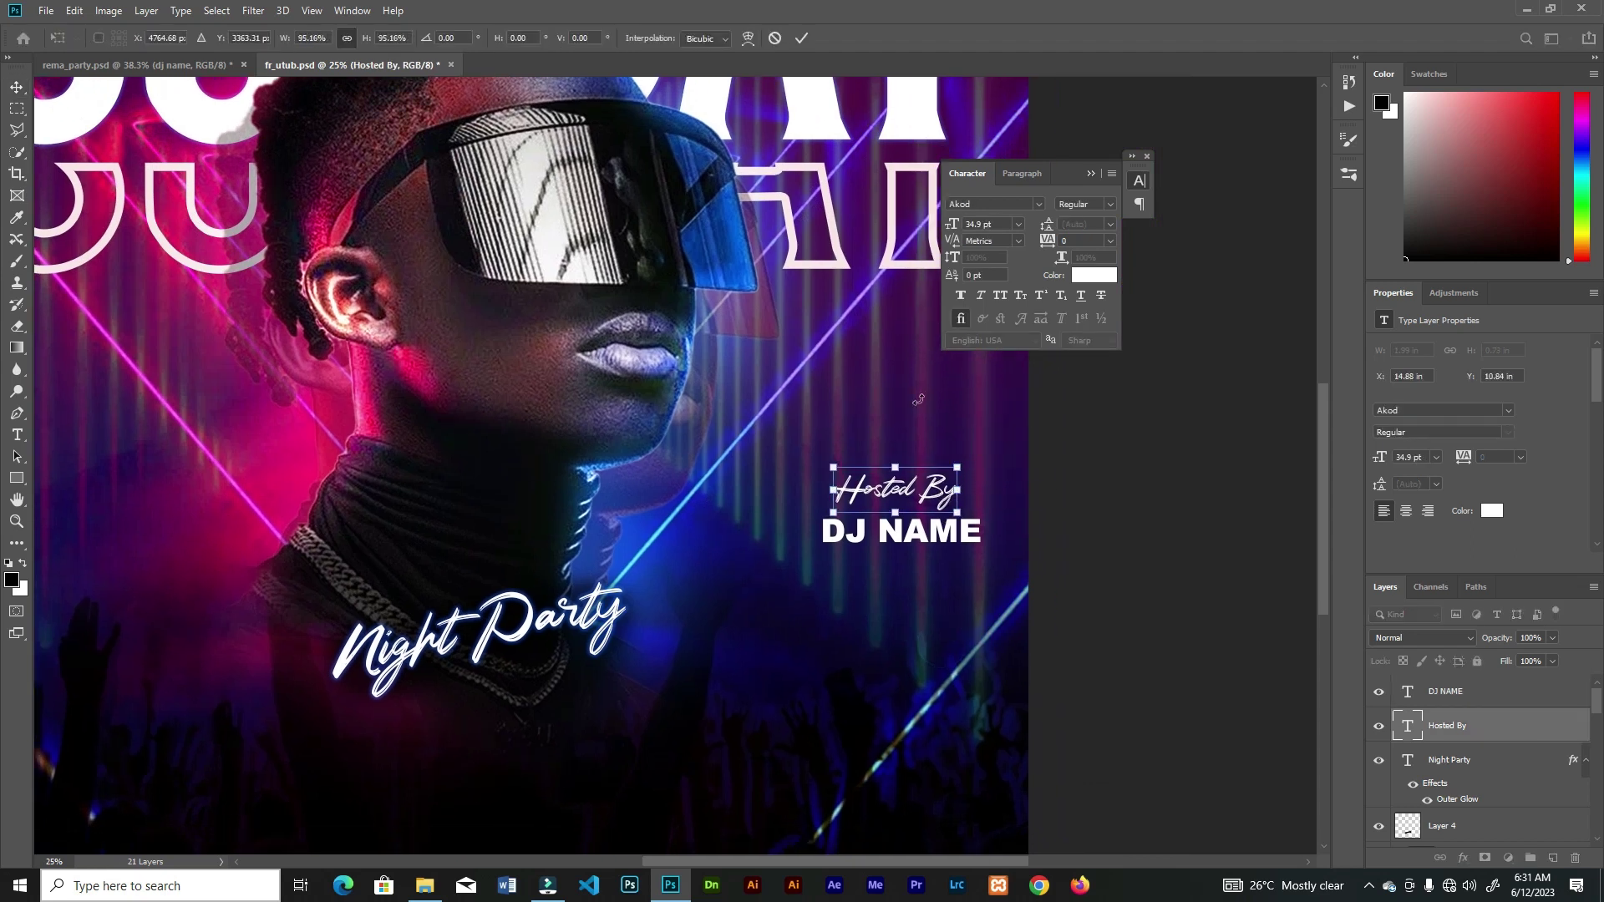
click(801, 39)
Scale the DJ NAME text down to 34.27 pt and position it closely below Hosted By
ctrl+click(922, 536)
key(ctrl+t)
drag(983, 511, 976, 513)
click(802, 38)
key(ctrl+0)
drag(989, 589, 987, 589)
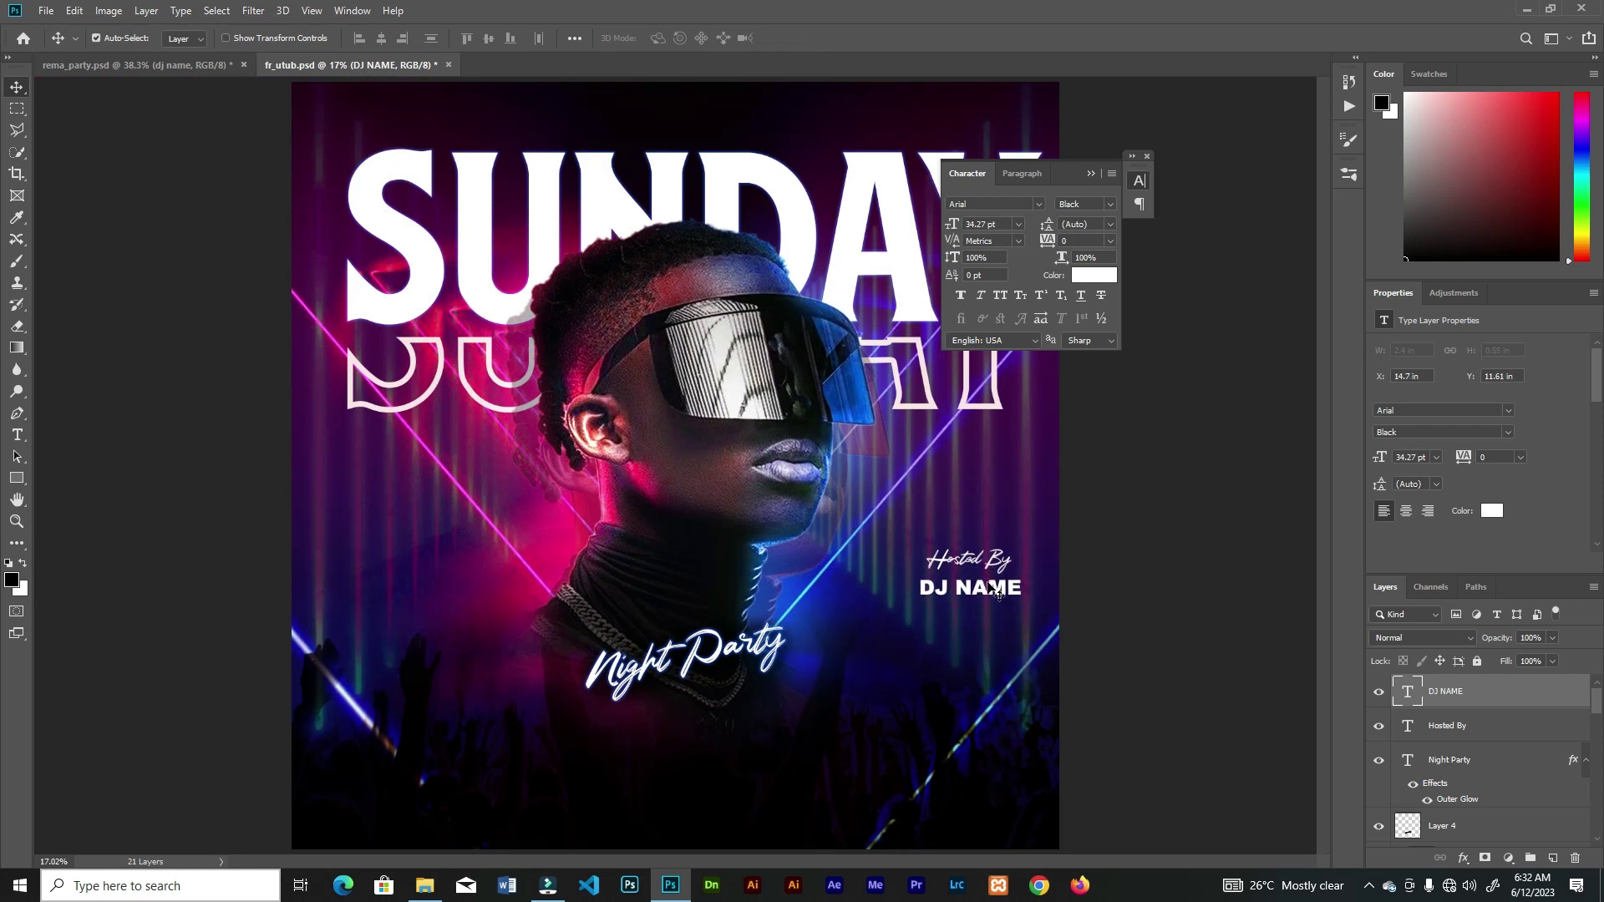
key(Up)
key(Up)
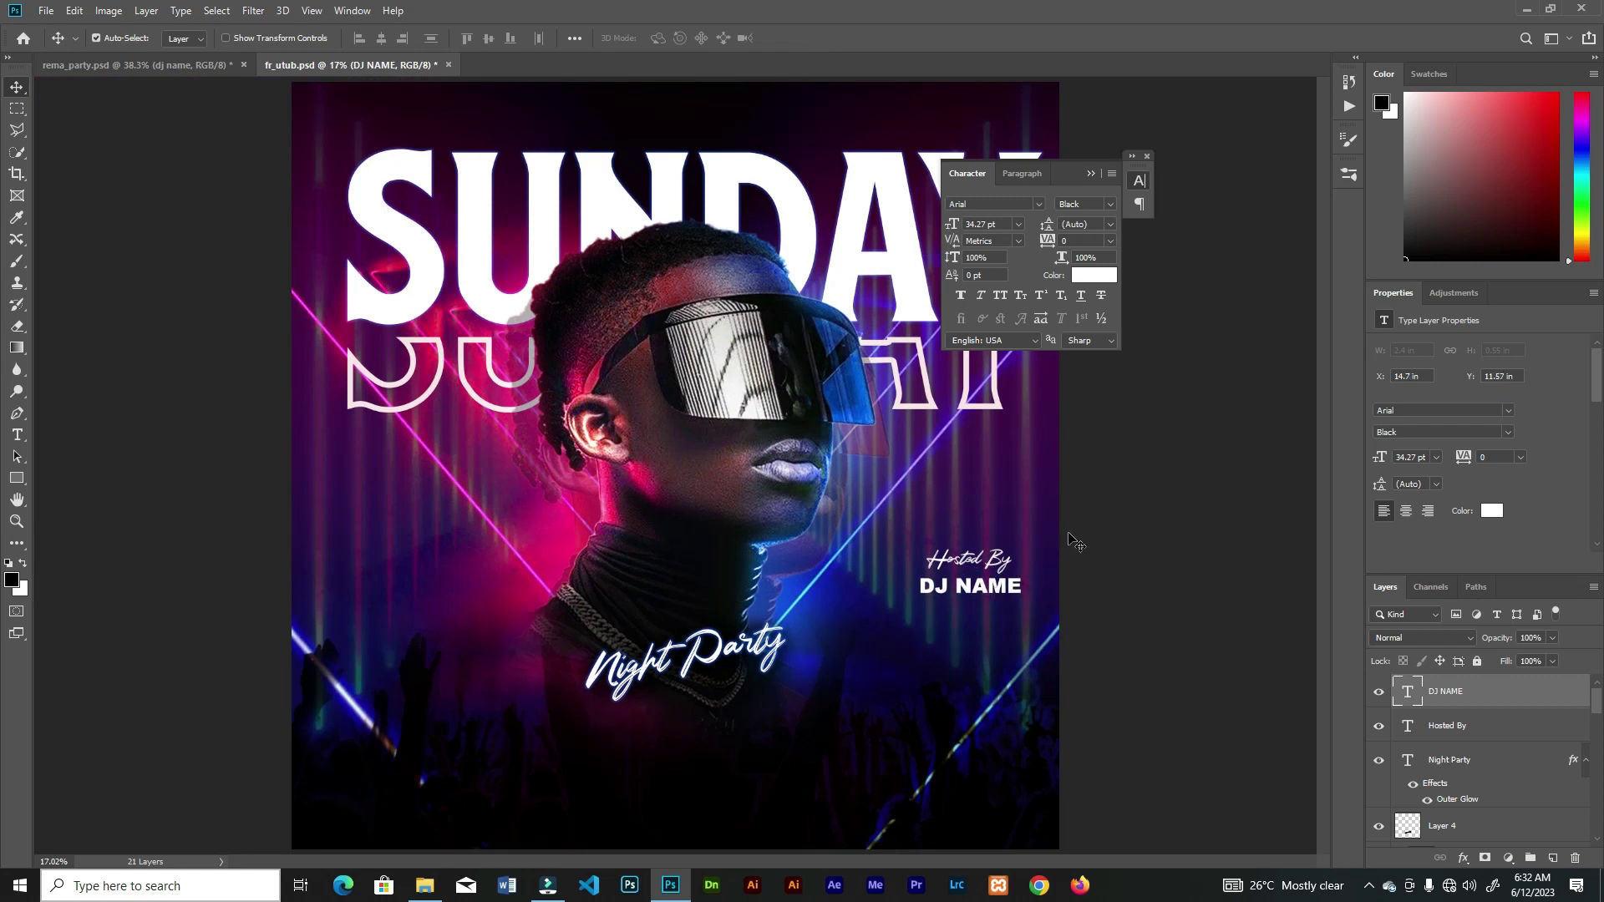
Copy the Hosted By and DJ NAME texts to the opposite side of the portrait and change the copied heading to "Guest"
shift+click(1007, 568)
drag(998, 583, 411, 582)
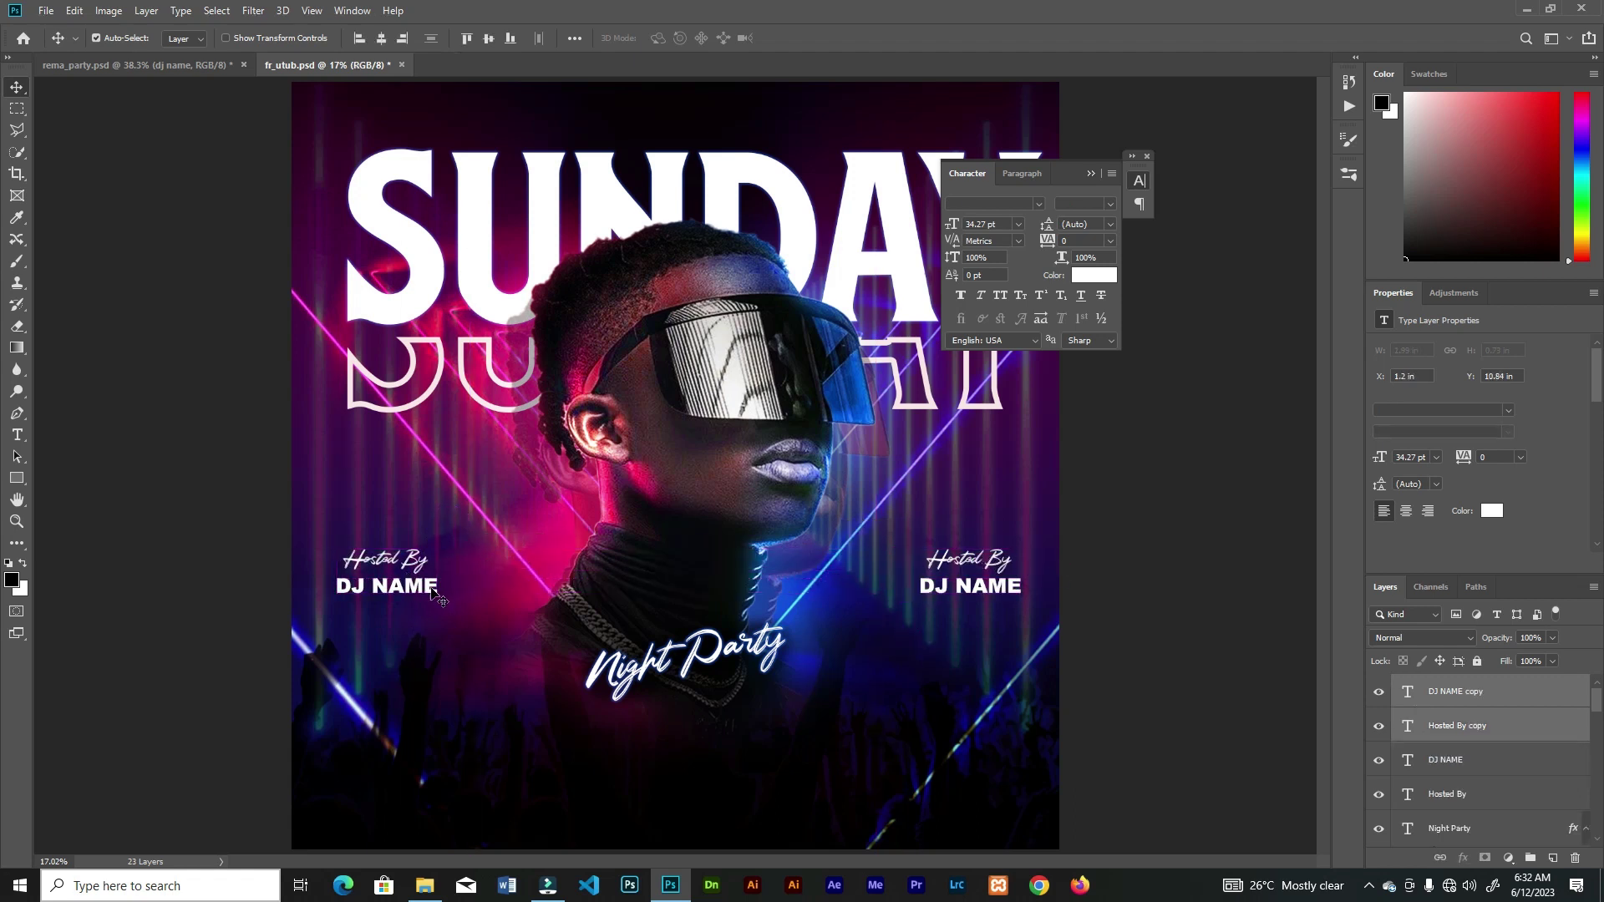
double_click(388, 561)
click(349, 562)
key(ctrl+a)
key(BackSpace)
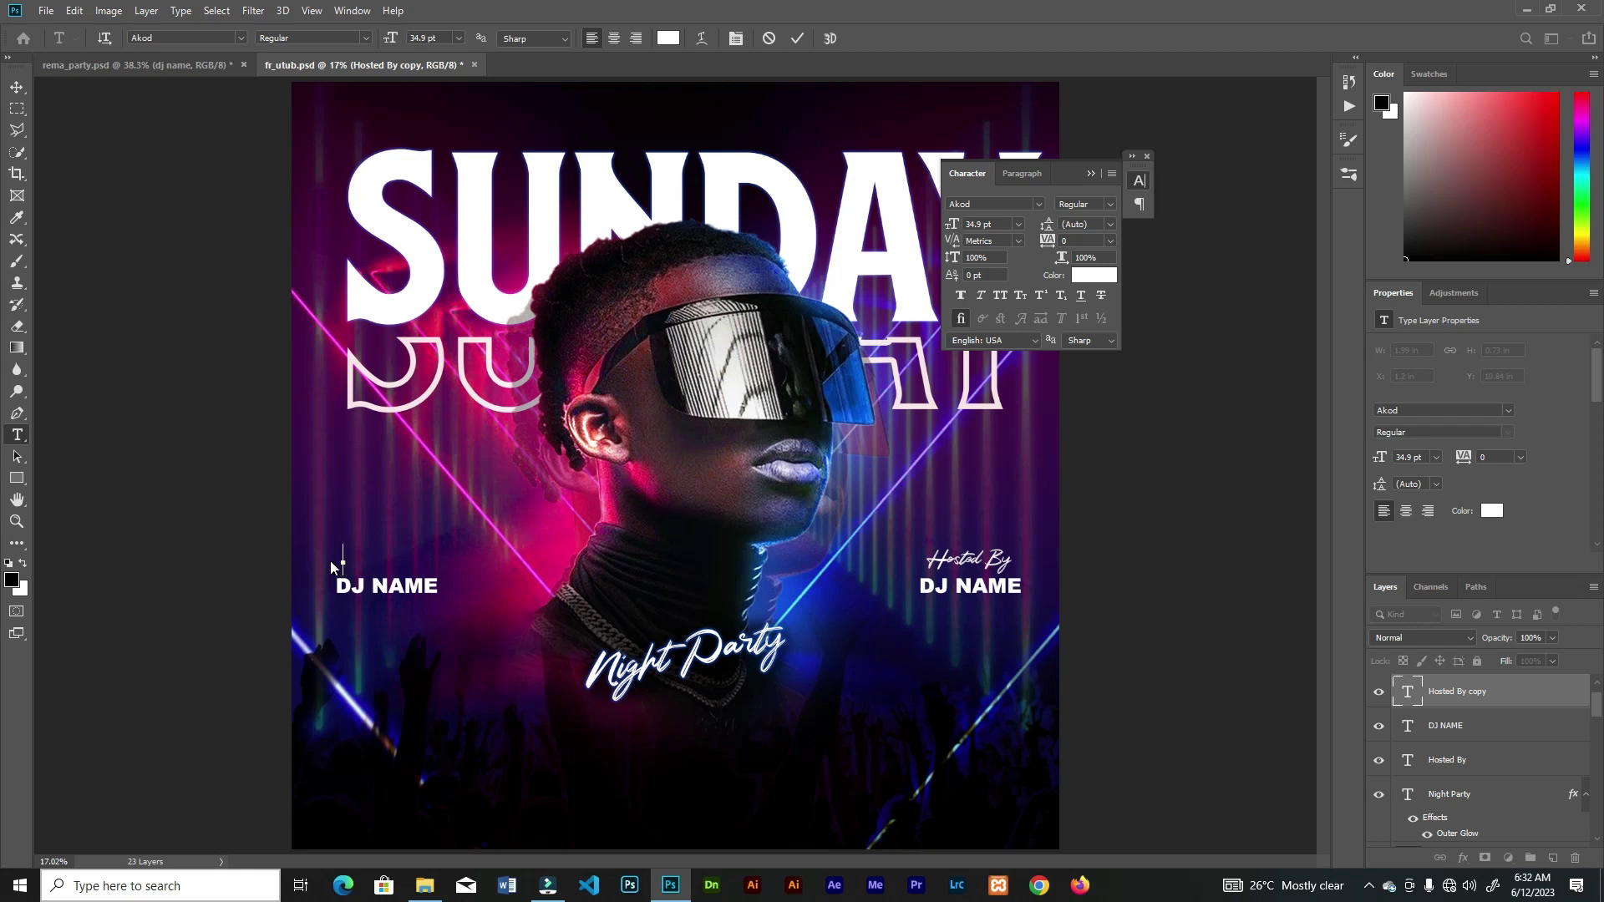
click(795, 38)
Center the Guest heading horizontally above the DJ NAME text beneath it
key(v)
shift+click(407, 587)
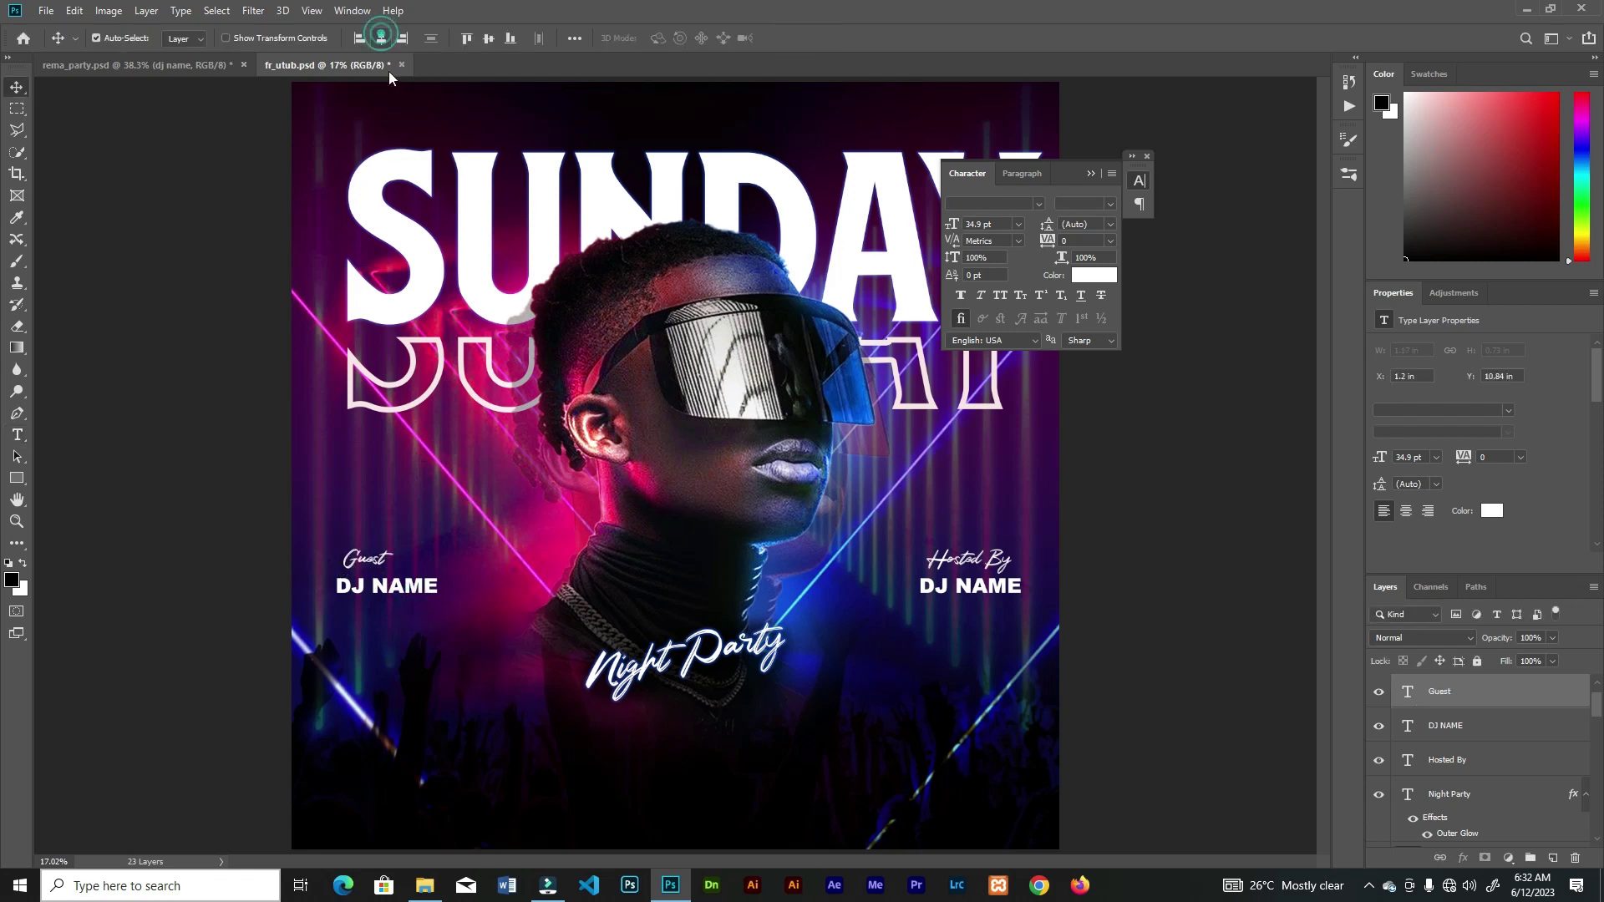
click(381, 38)
key(t)
key(v)
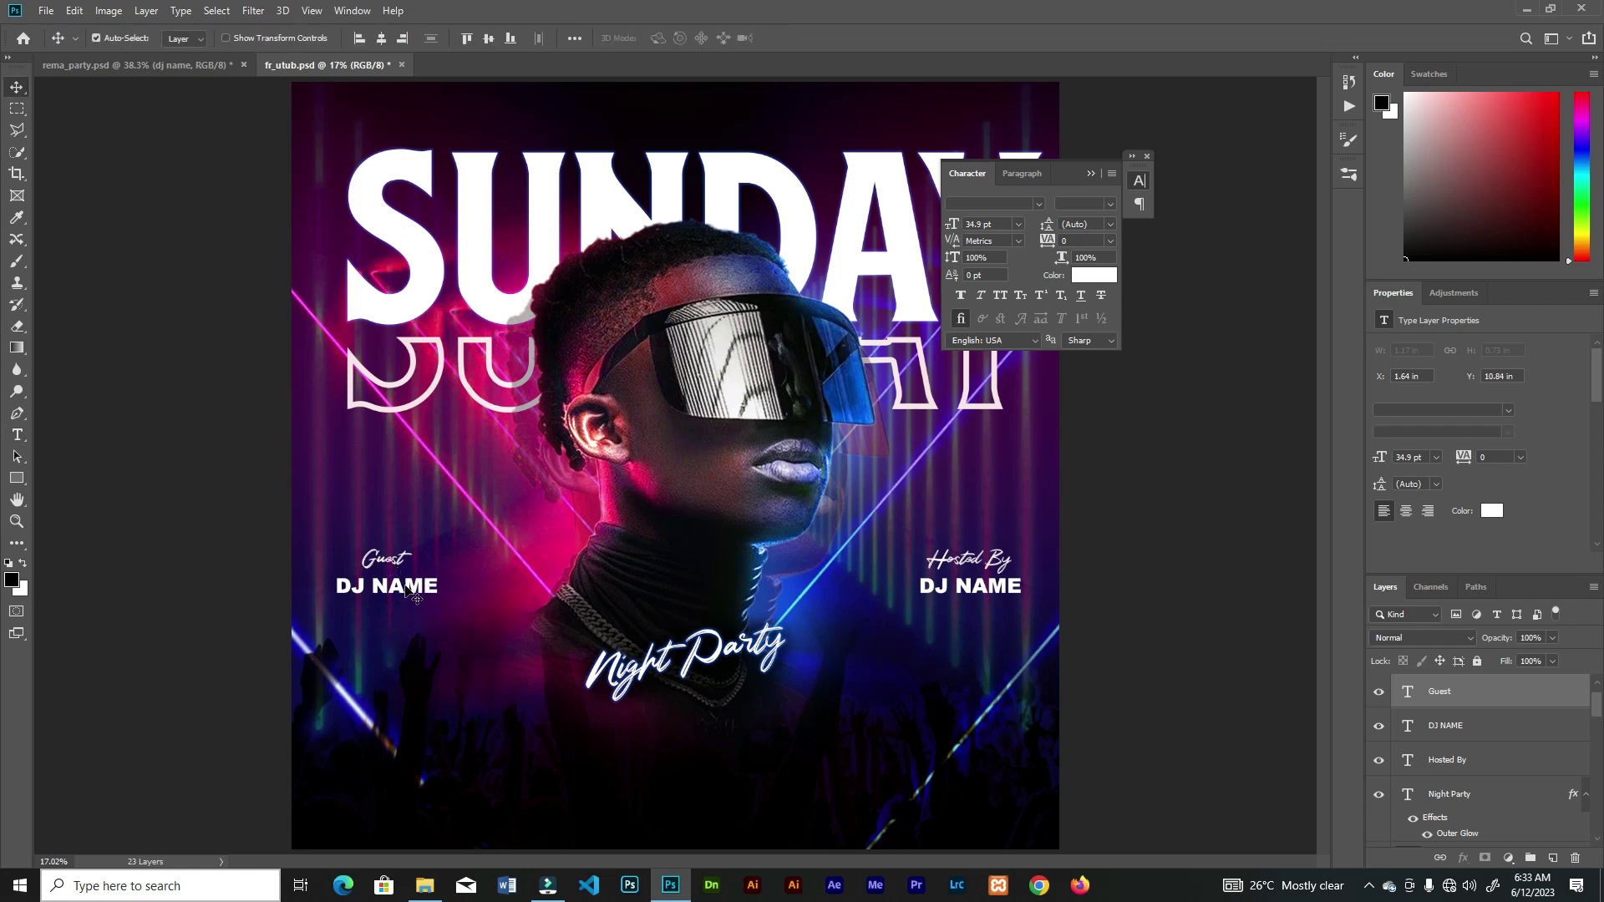
Set the font style of the DJ NAME text under Guest to Arial Bold
click(1109, 205)
click(1108, 208)
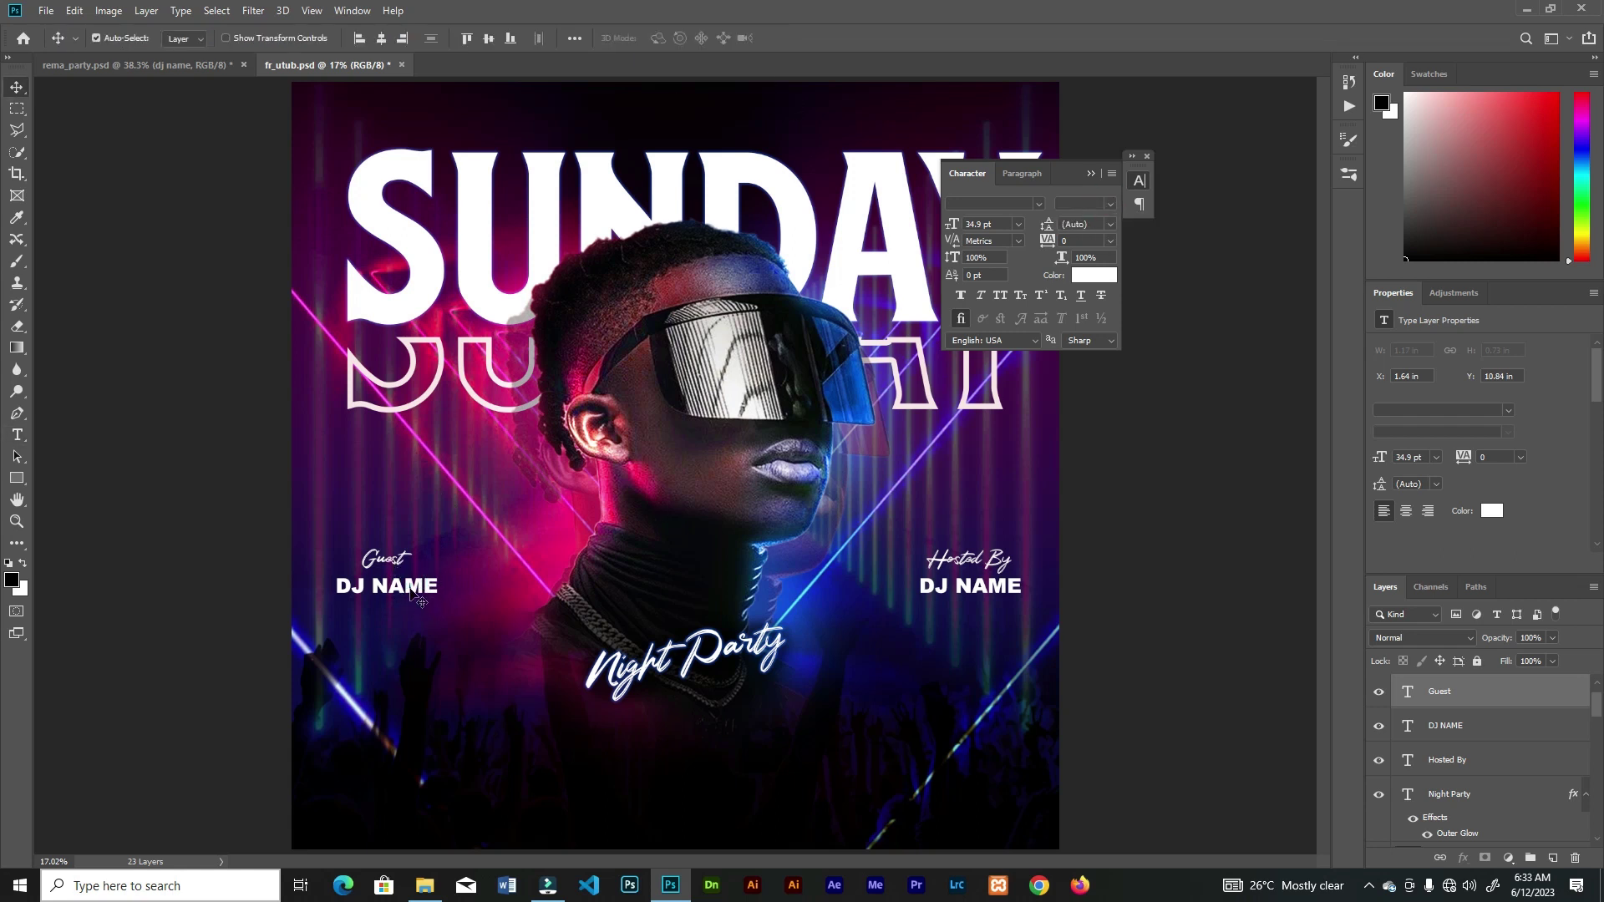
click(253, 601)
click(384, 589)
click(1109, 204)
click(1096, 302)
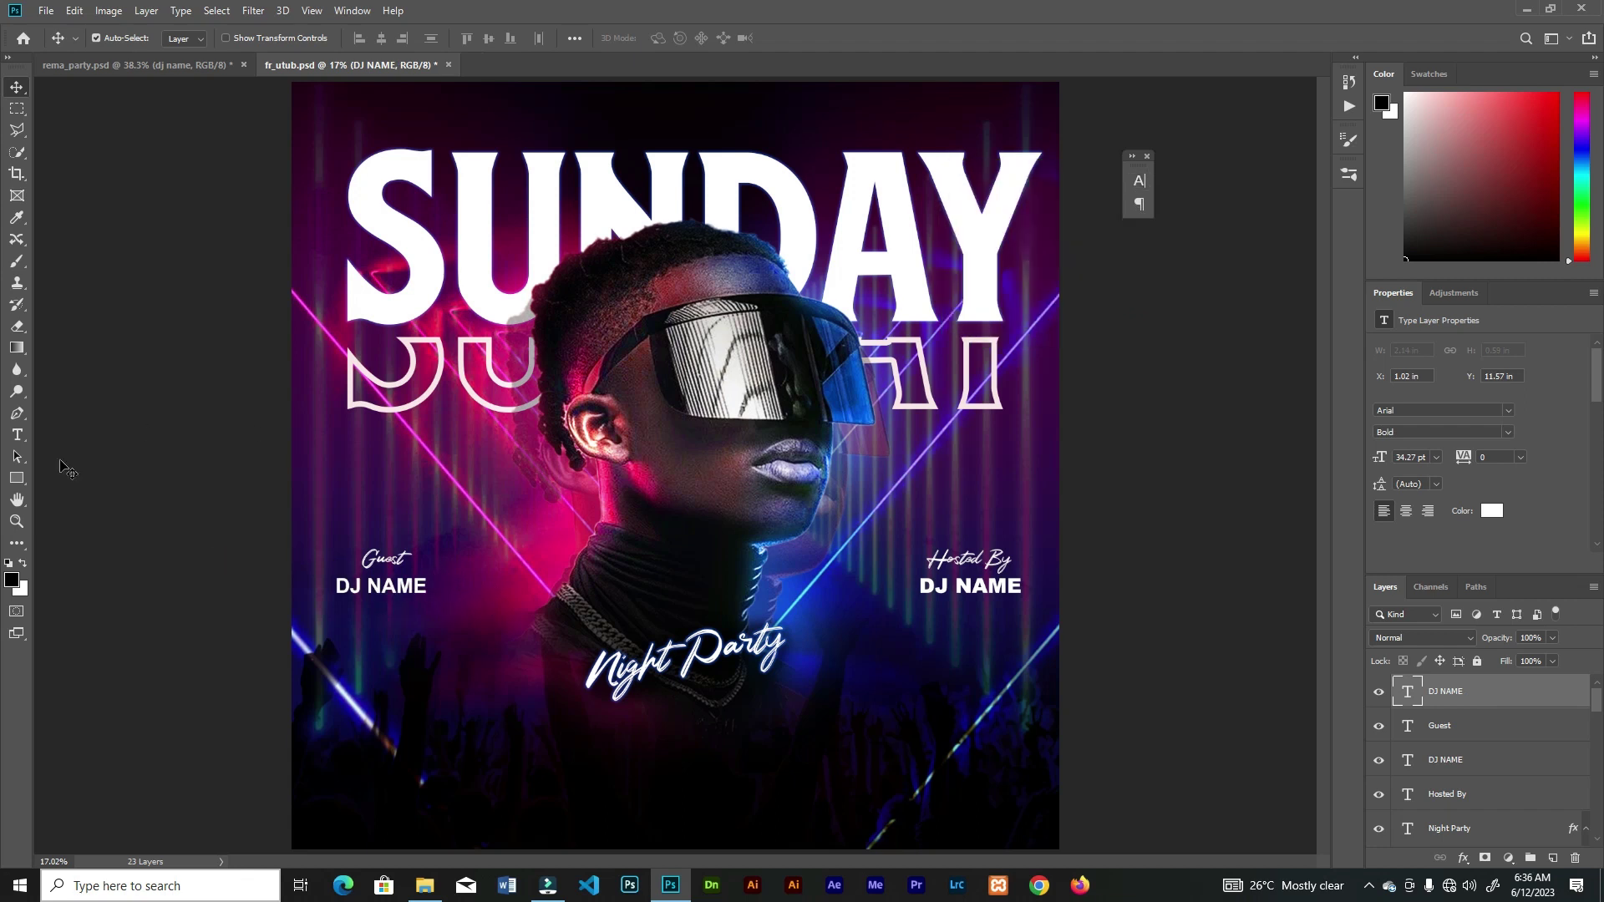
Draw a rectangle of about 486 × 162 px below the Night Party text, with no fill and a white 7.41 px stroke
click(17, 478)
drag(533, 753, 603, 777)
click(1384, 398)
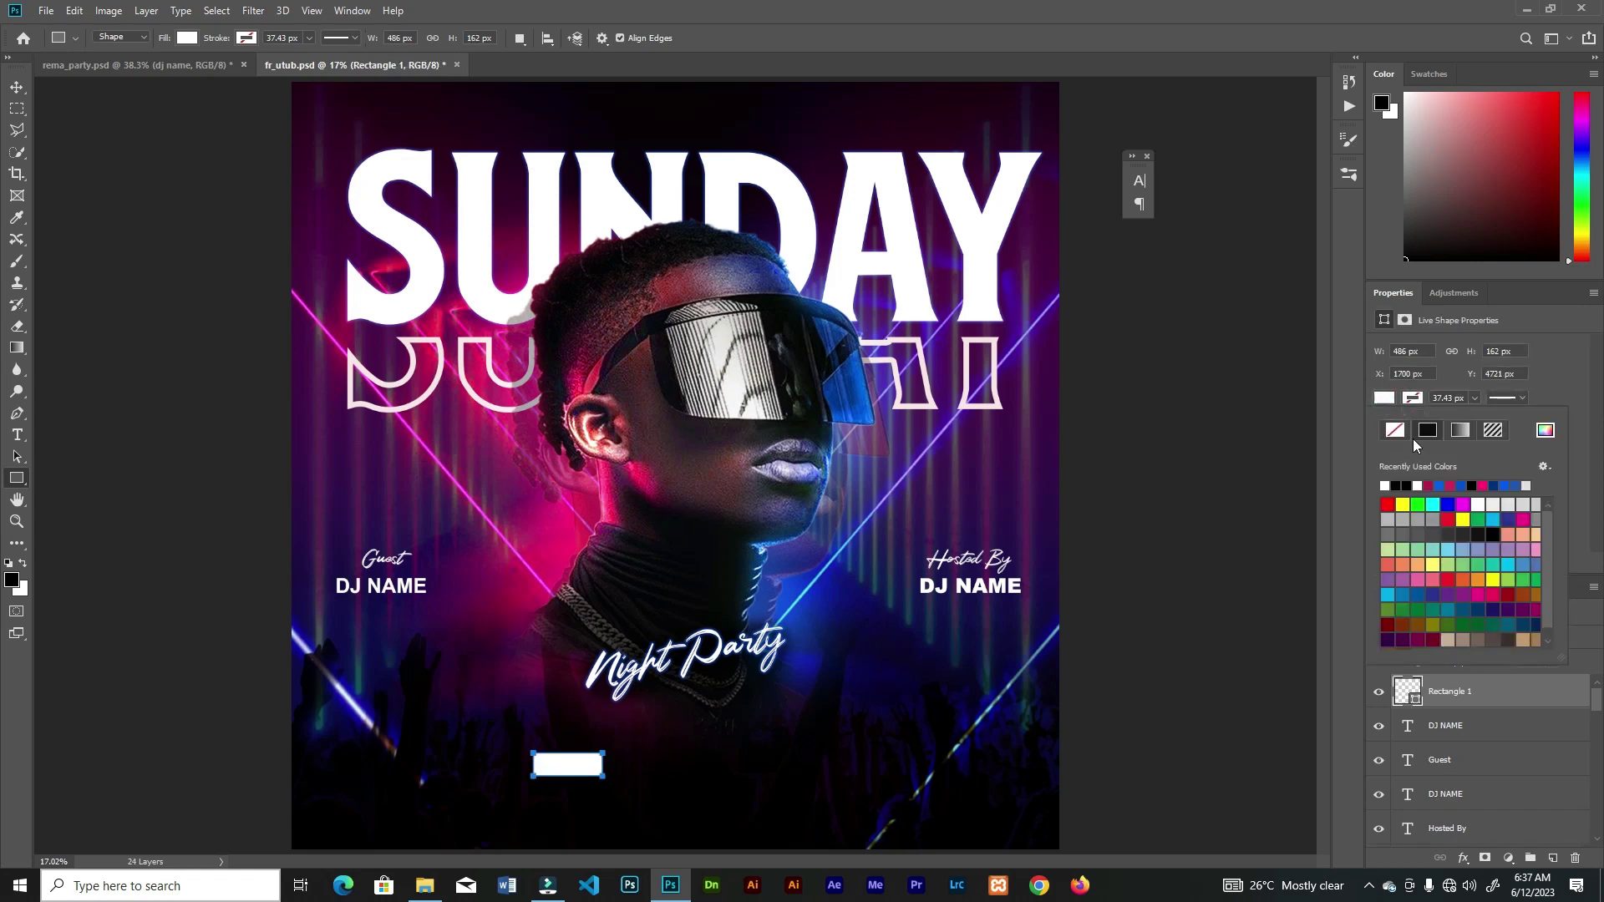
click(1395, 429)
click(1394, 485)
click(1475, 398)
drag(1470, 423, 1468, 424)
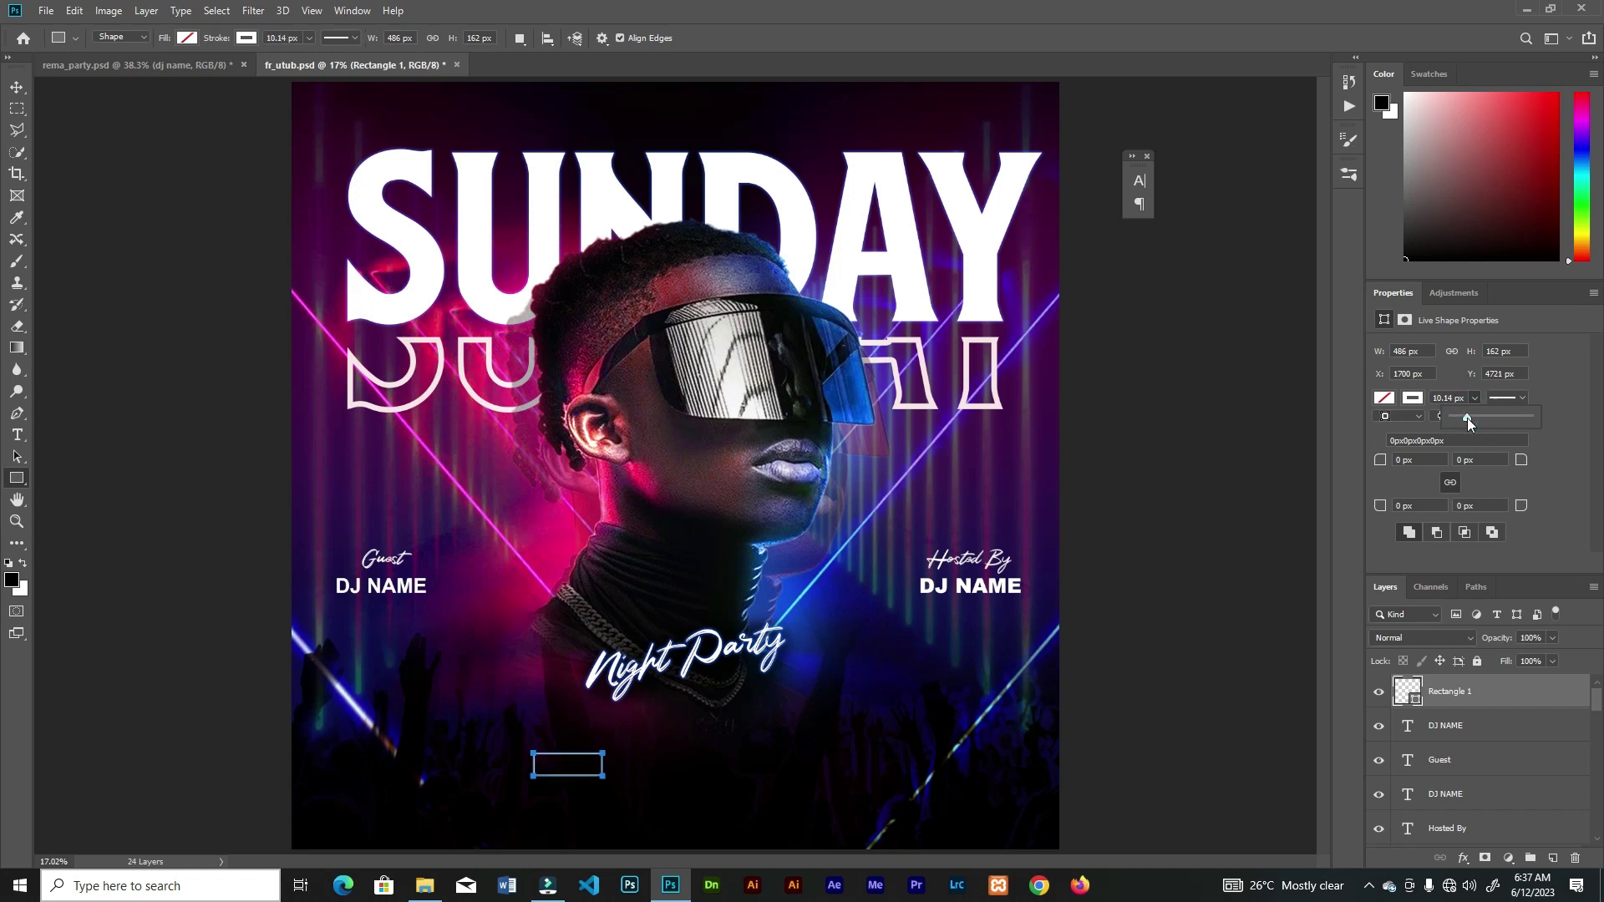
click(17, 90)
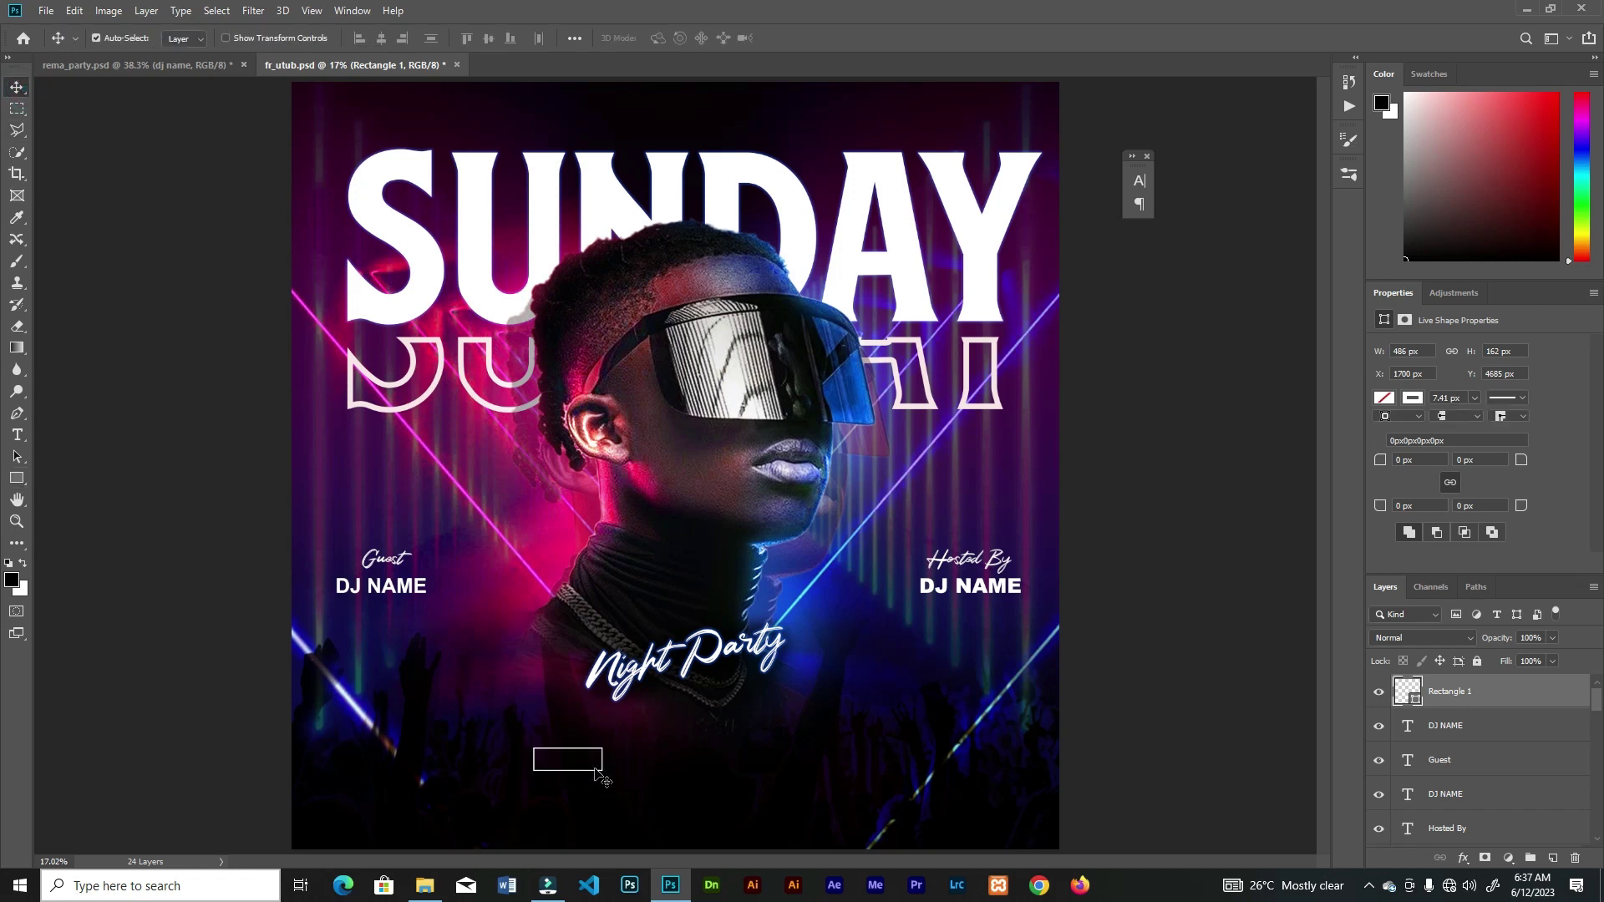
Add the text "Food" in 36.68 pt Arial Bold and place it inside the outlined rectangle
key(ctrl+plus)
key(ctrl+plus)
drag(637, 676, 619, 598)
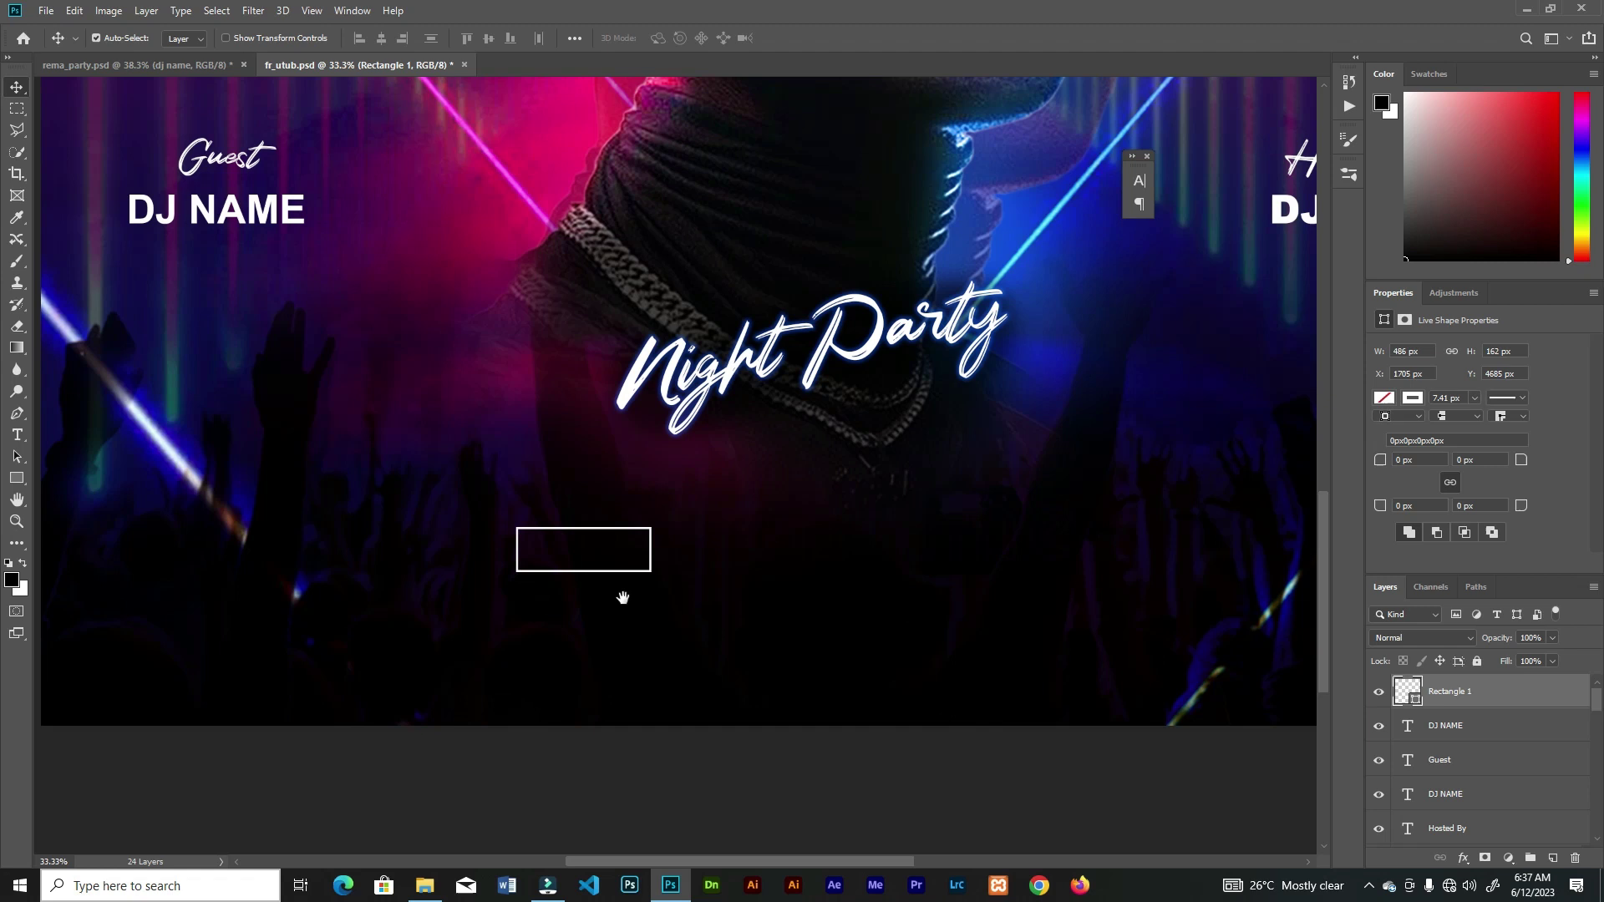
key(t)
click(552, 622)
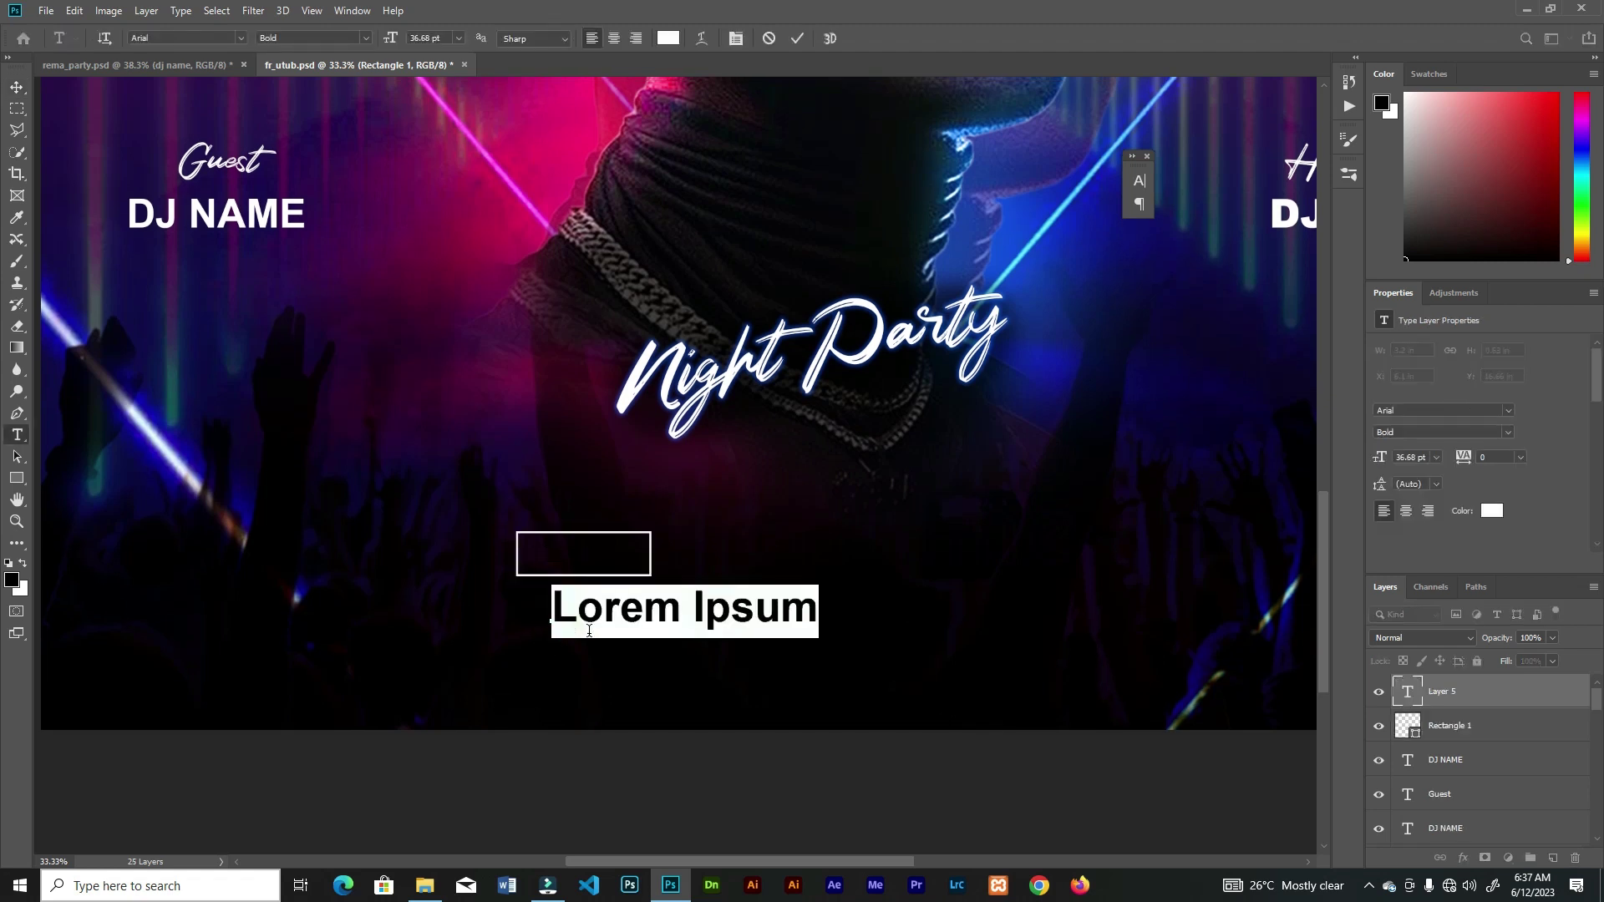
text(Food)
click(796, 38)
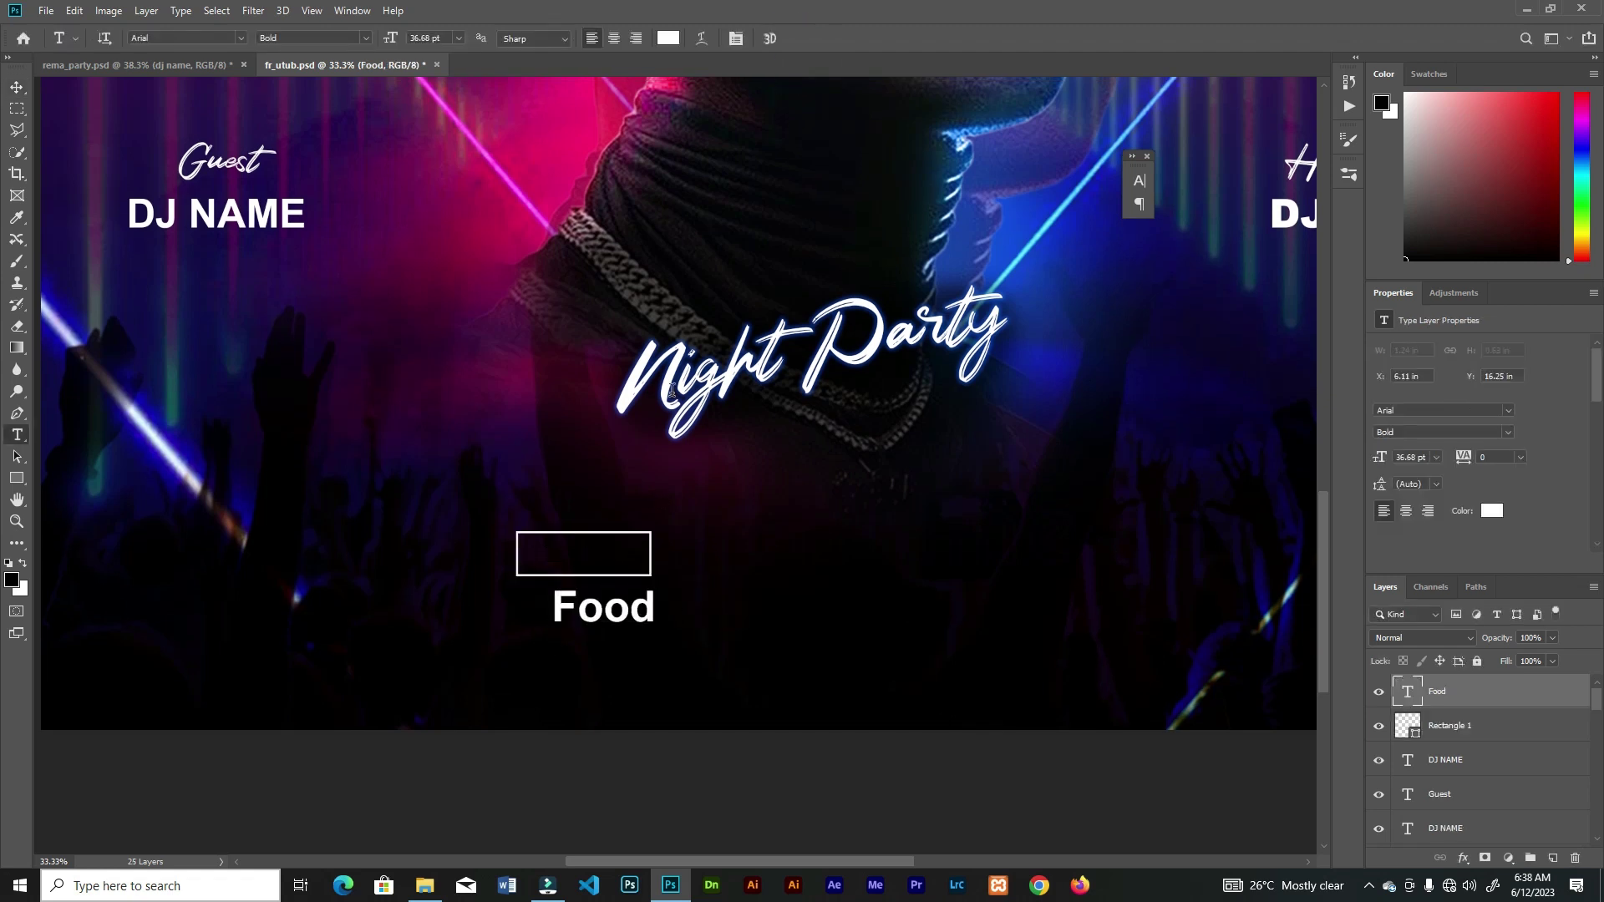
key(v)
drag(648, 613, 628, 560)
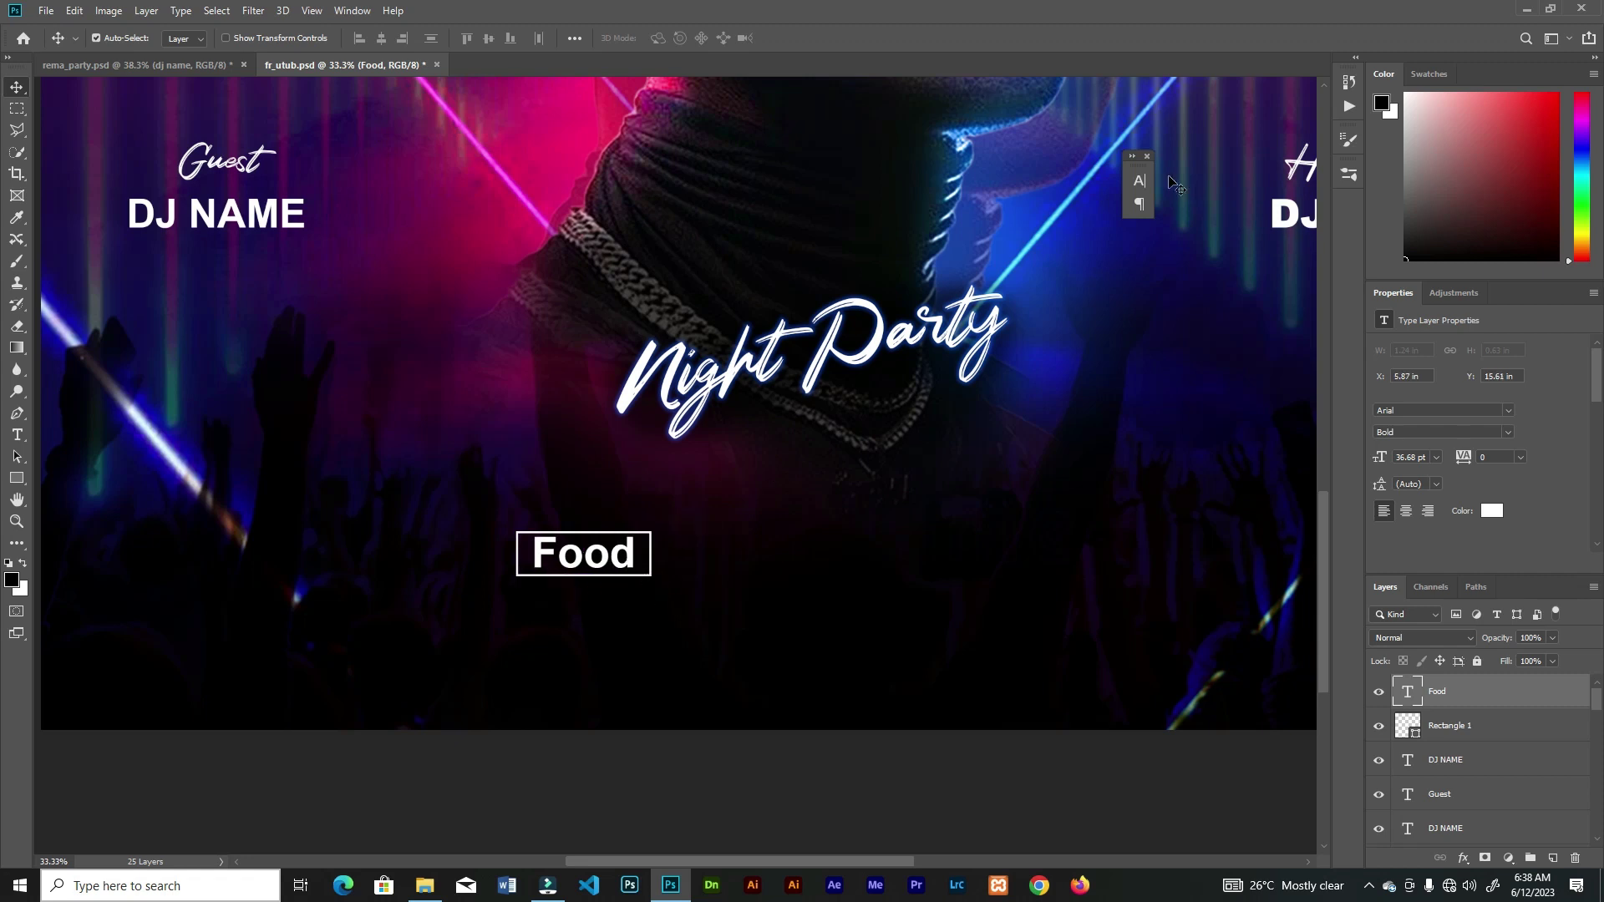
Set the Food text to Arial Regular in all caps
click(1139, 181)
click(1084, 204)
click(1081, 210)
click(1002, 297)
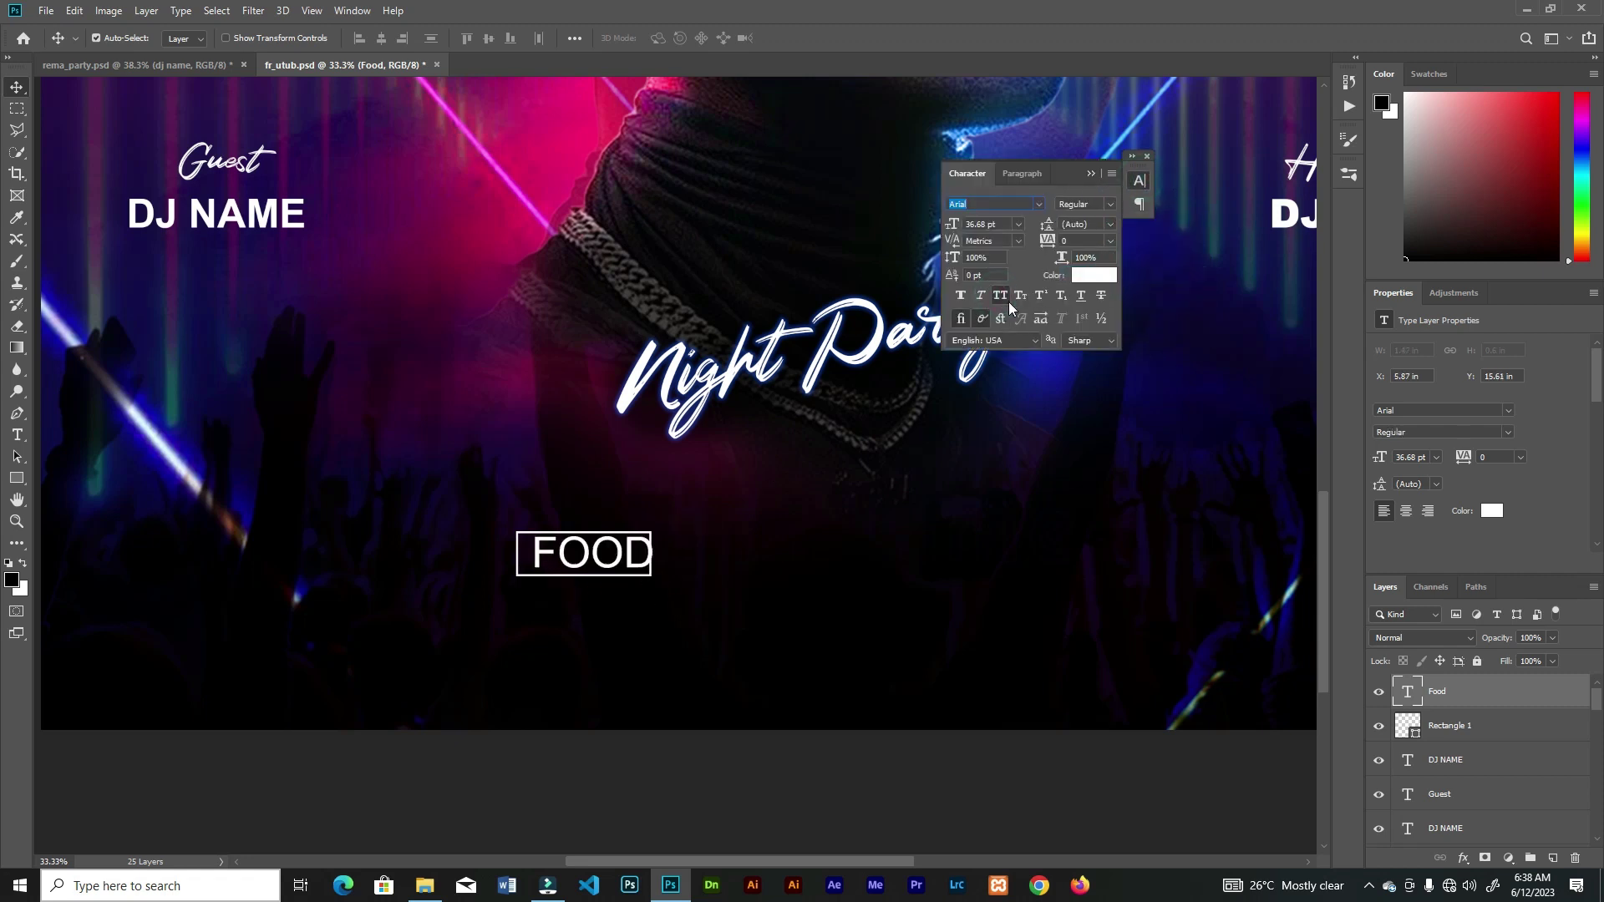
click(657, 551)
key(ctrl+z)
key(ctrl+t)
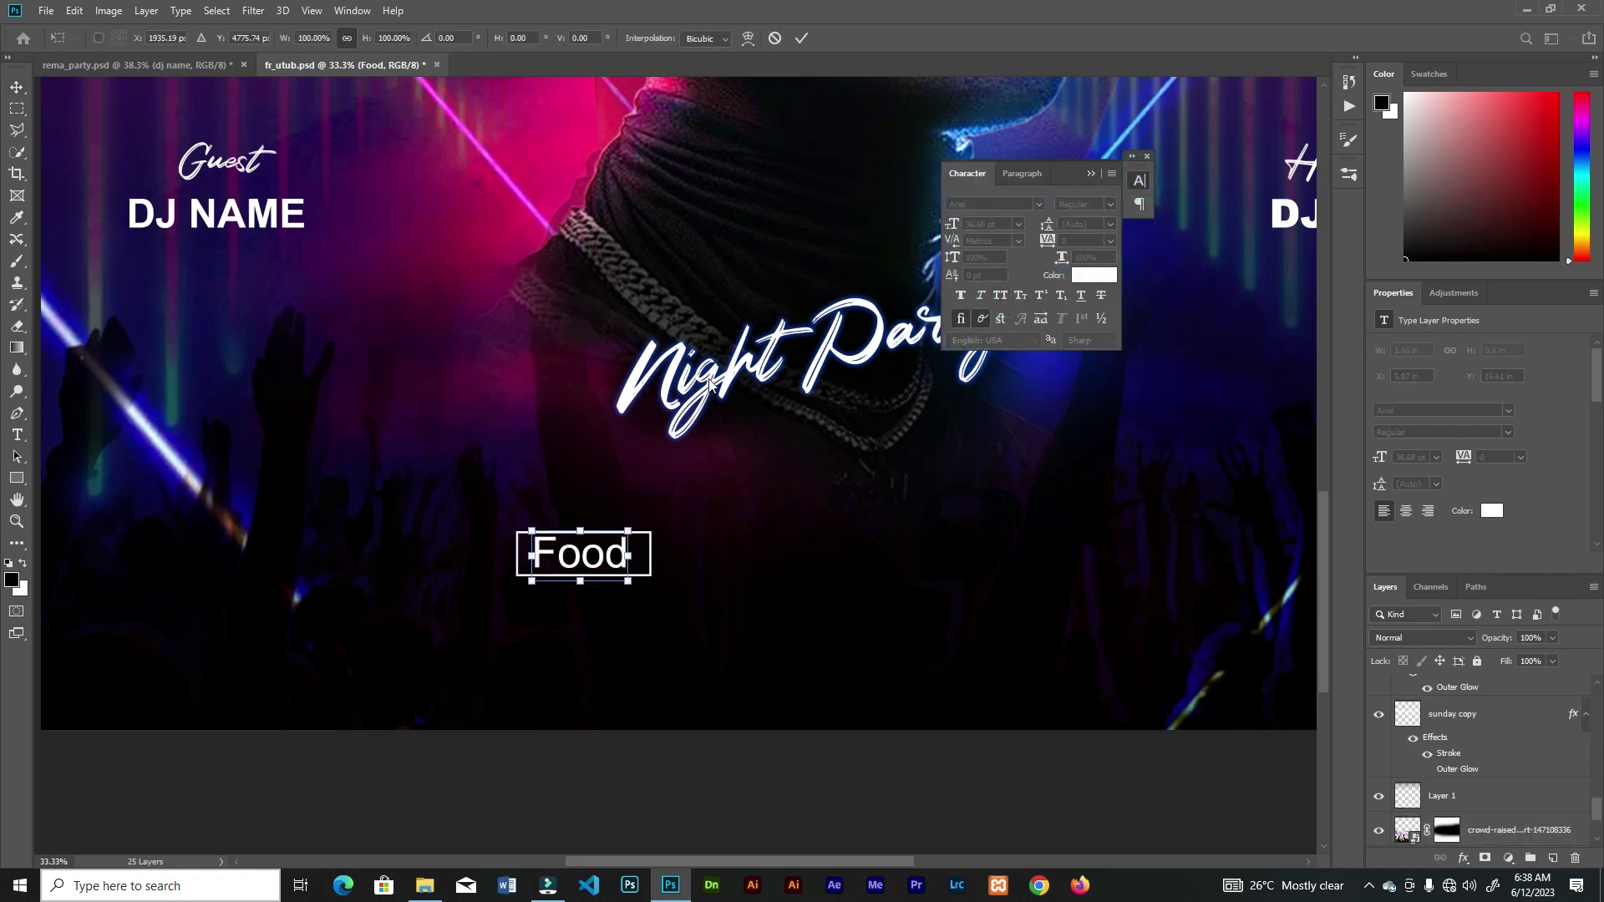
key(Escape)
key(ctrl+shift+z)
Scale the FOOD text down to 27.87 pt in its box and make three copies of the boxed label in a row
drag(654, 531, 1079, 553)
click(801, 37)
shift+click(1460, 720)
Replace the text in the second box with "music"
key(t)
double_click(689, 558)
key(Left)
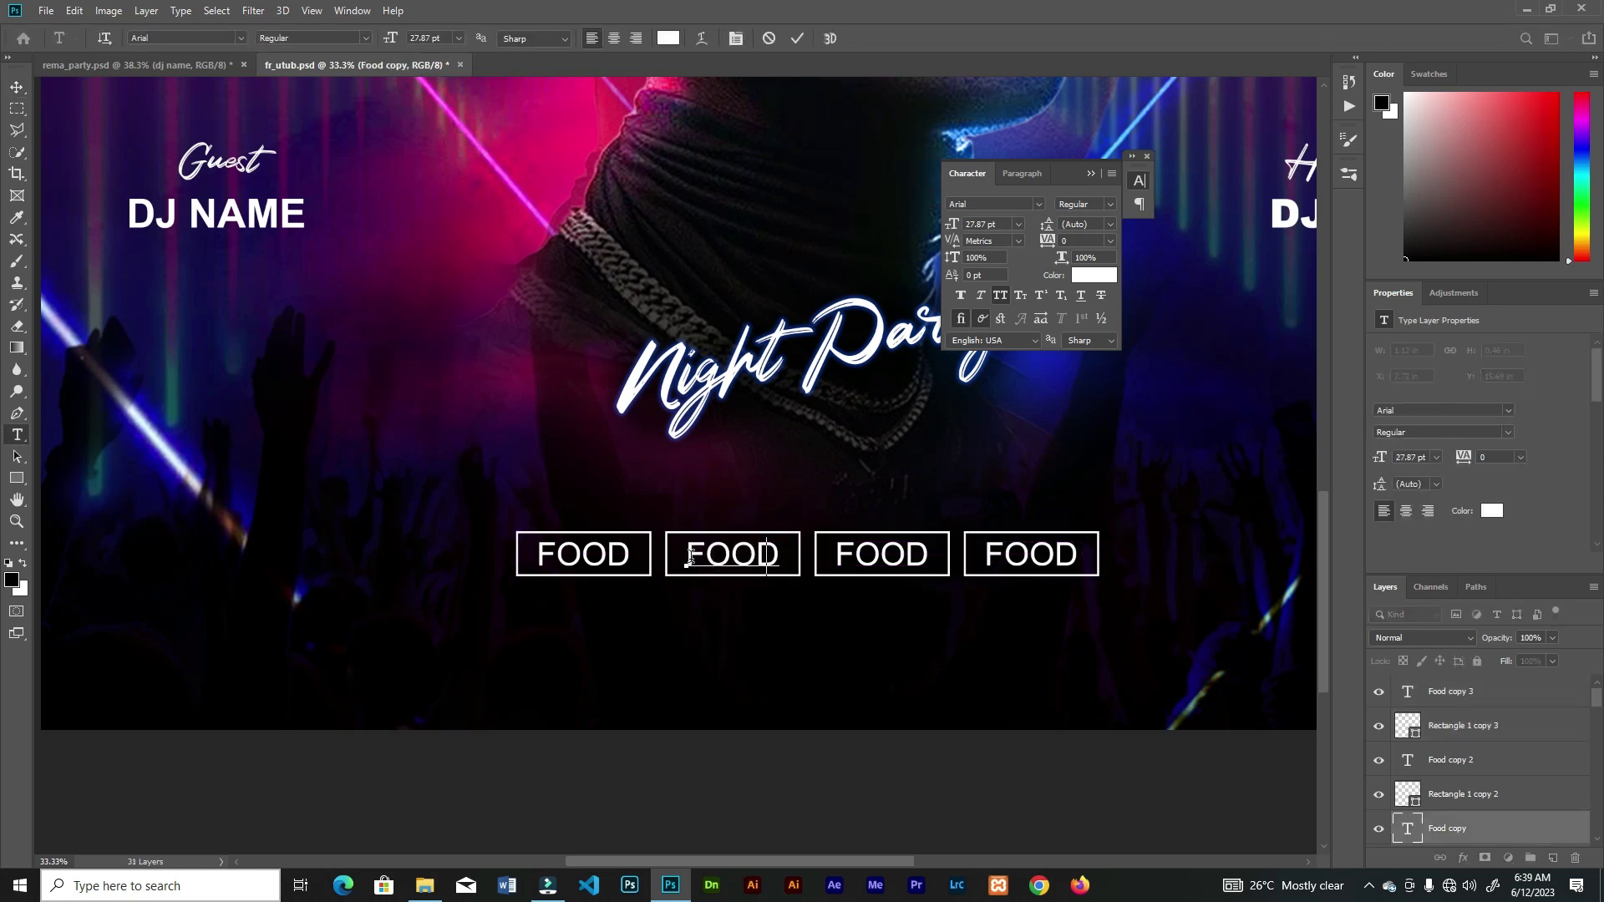
click(798, 39)
Replace the text in the third box with "shisha" and center the text and box on each other horizontally
double_click(819, 558)
key(Left)
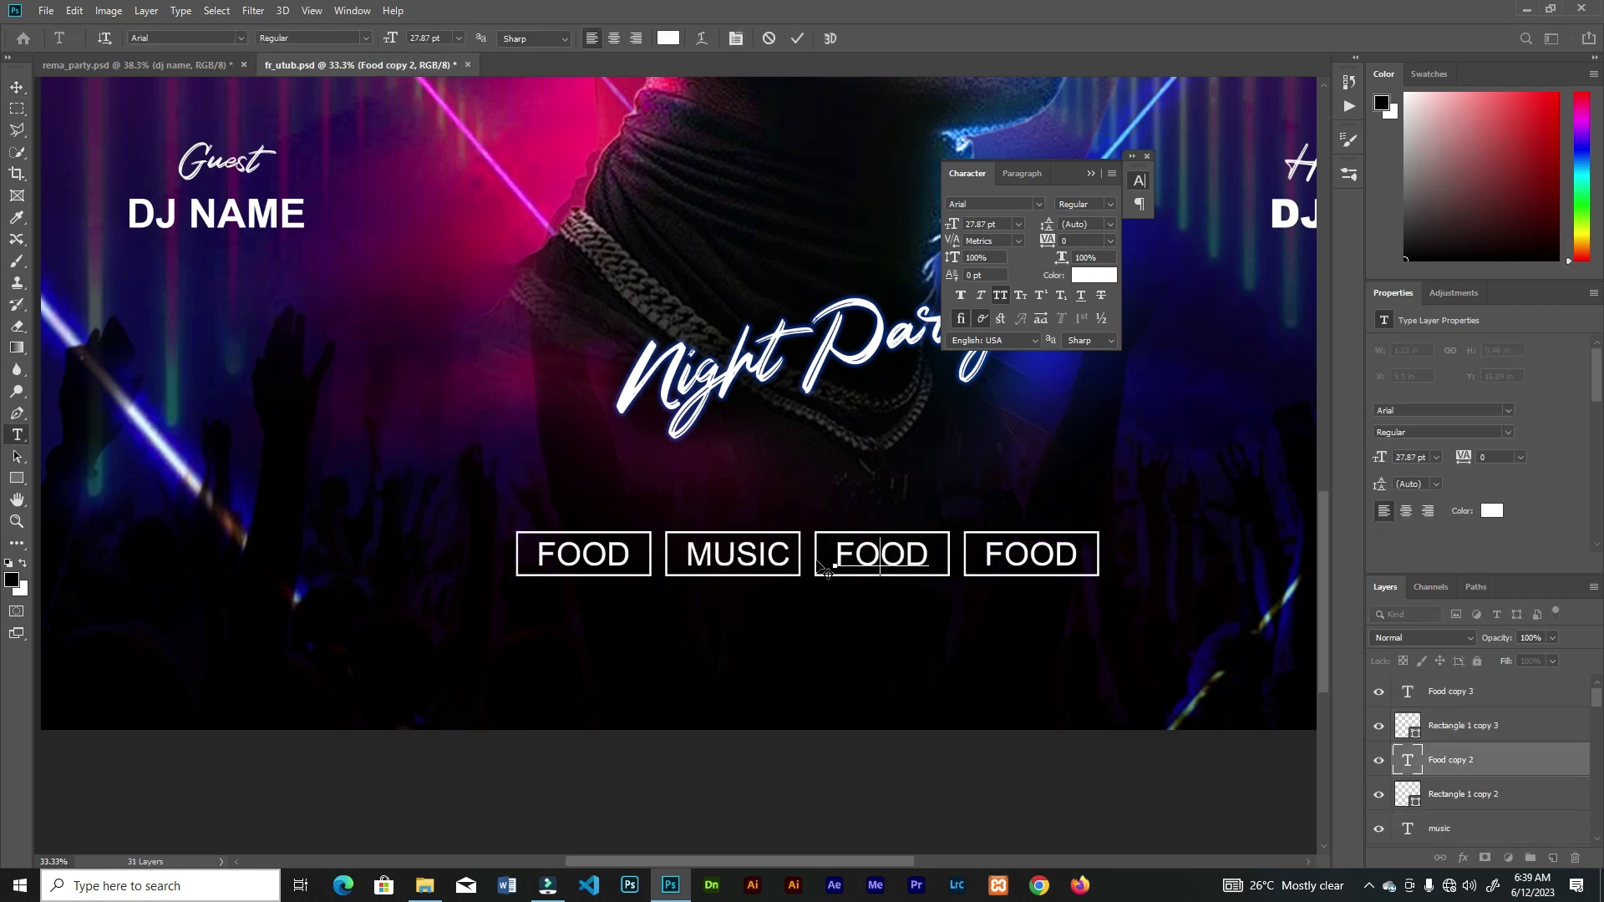
click(798, 39)
key(v)
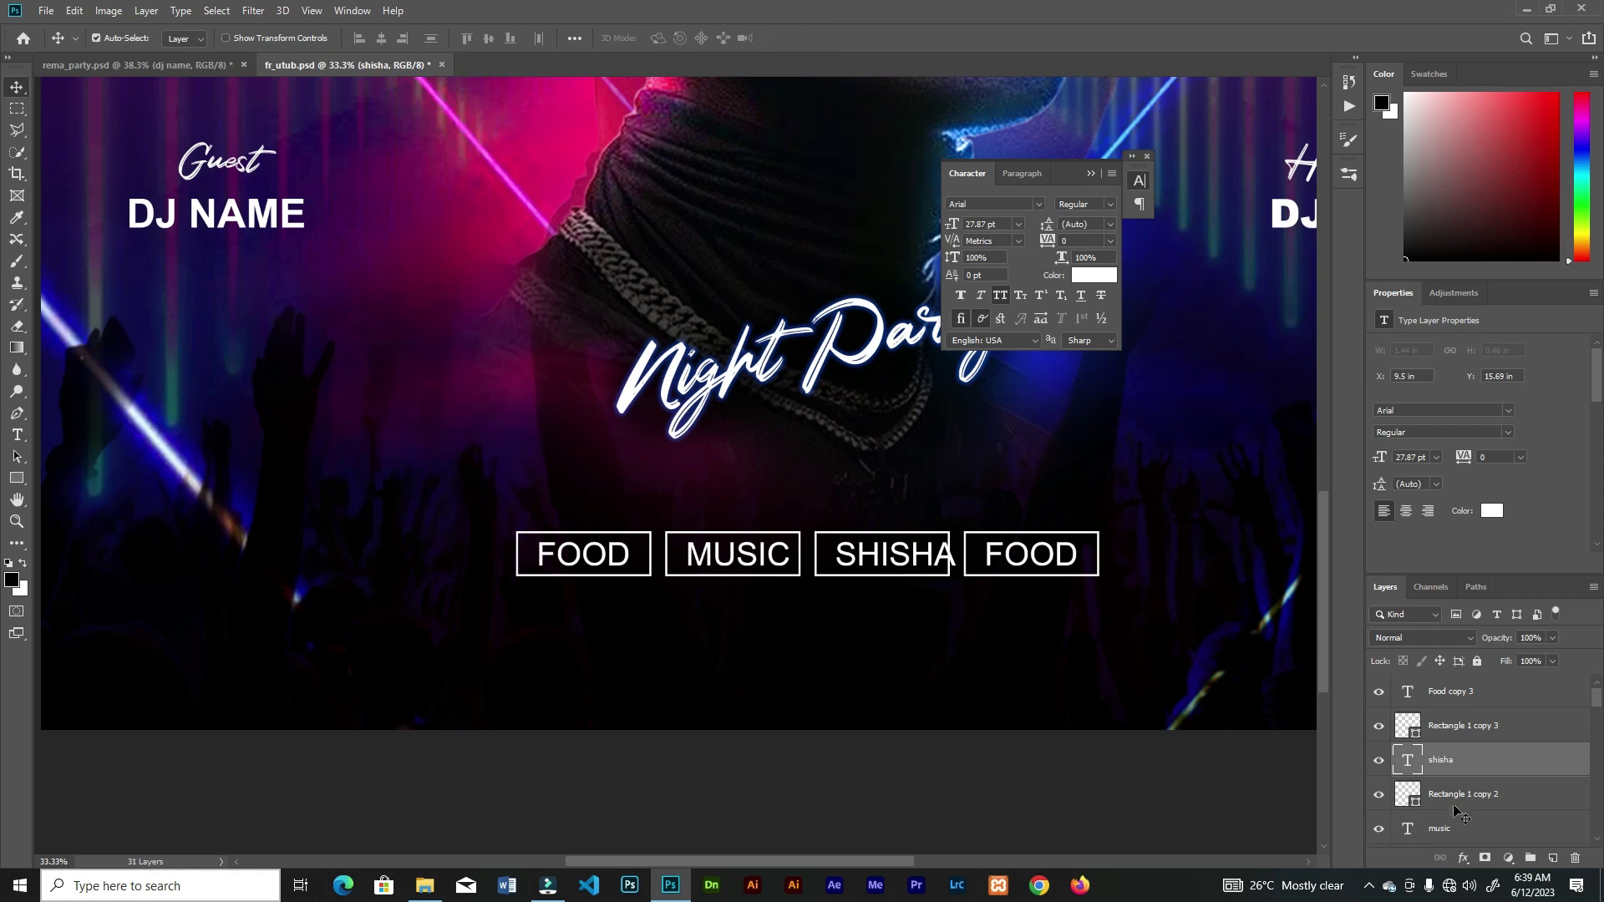
click(381, 39)
Replace the text in the fourth box with "drinks"
click(1049, 555)
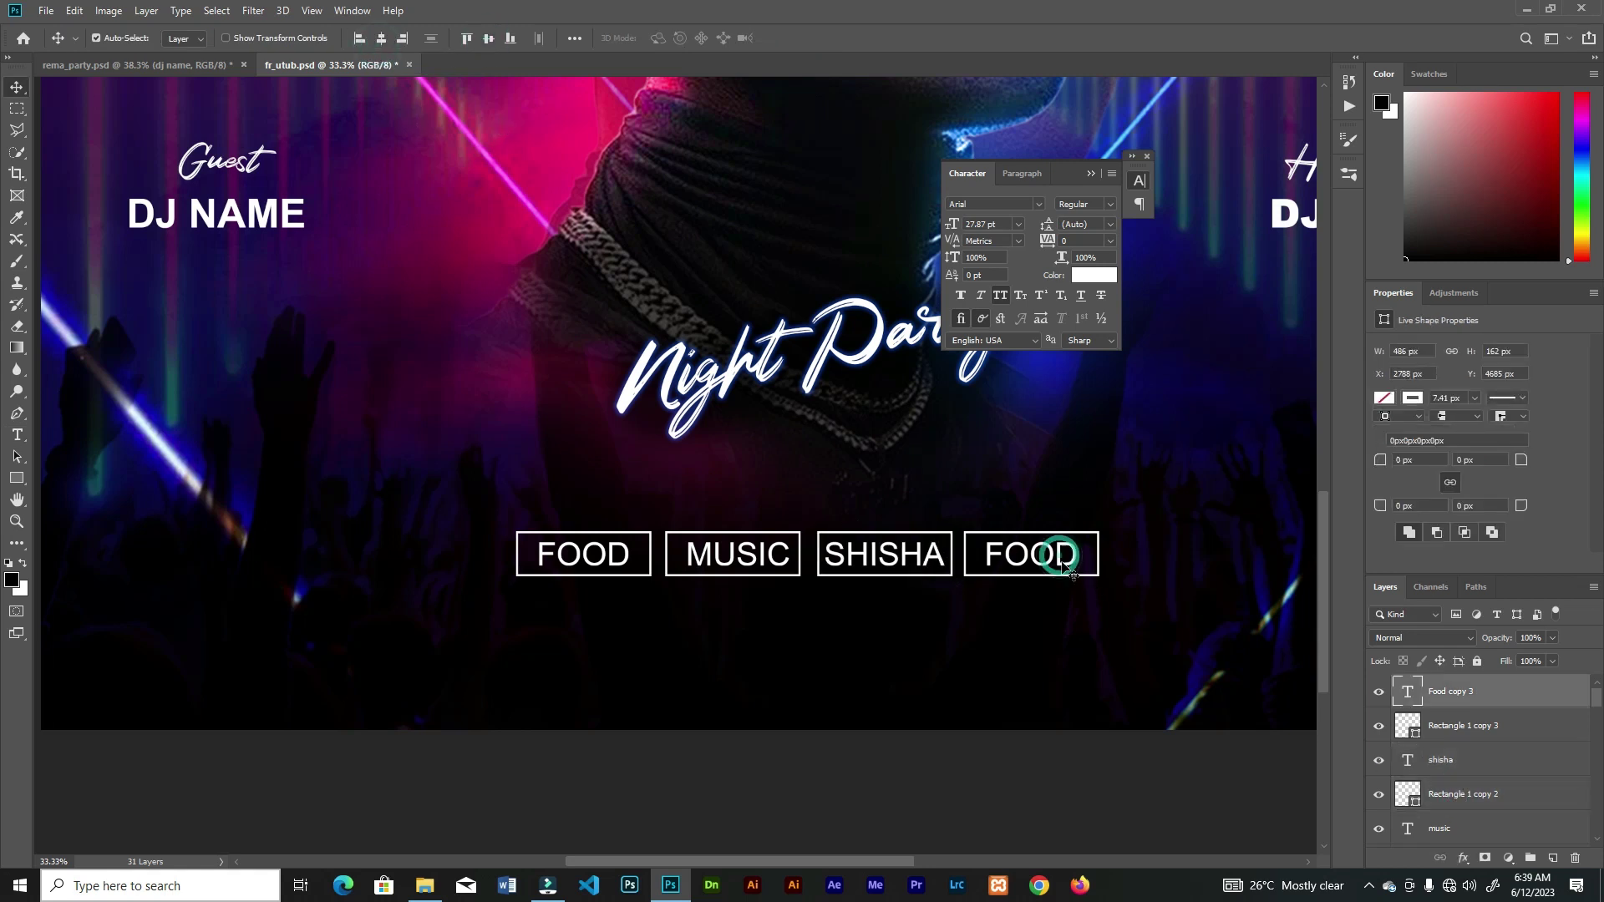
key(t)
drag(1078, 557, 997, 552)
text(dri)
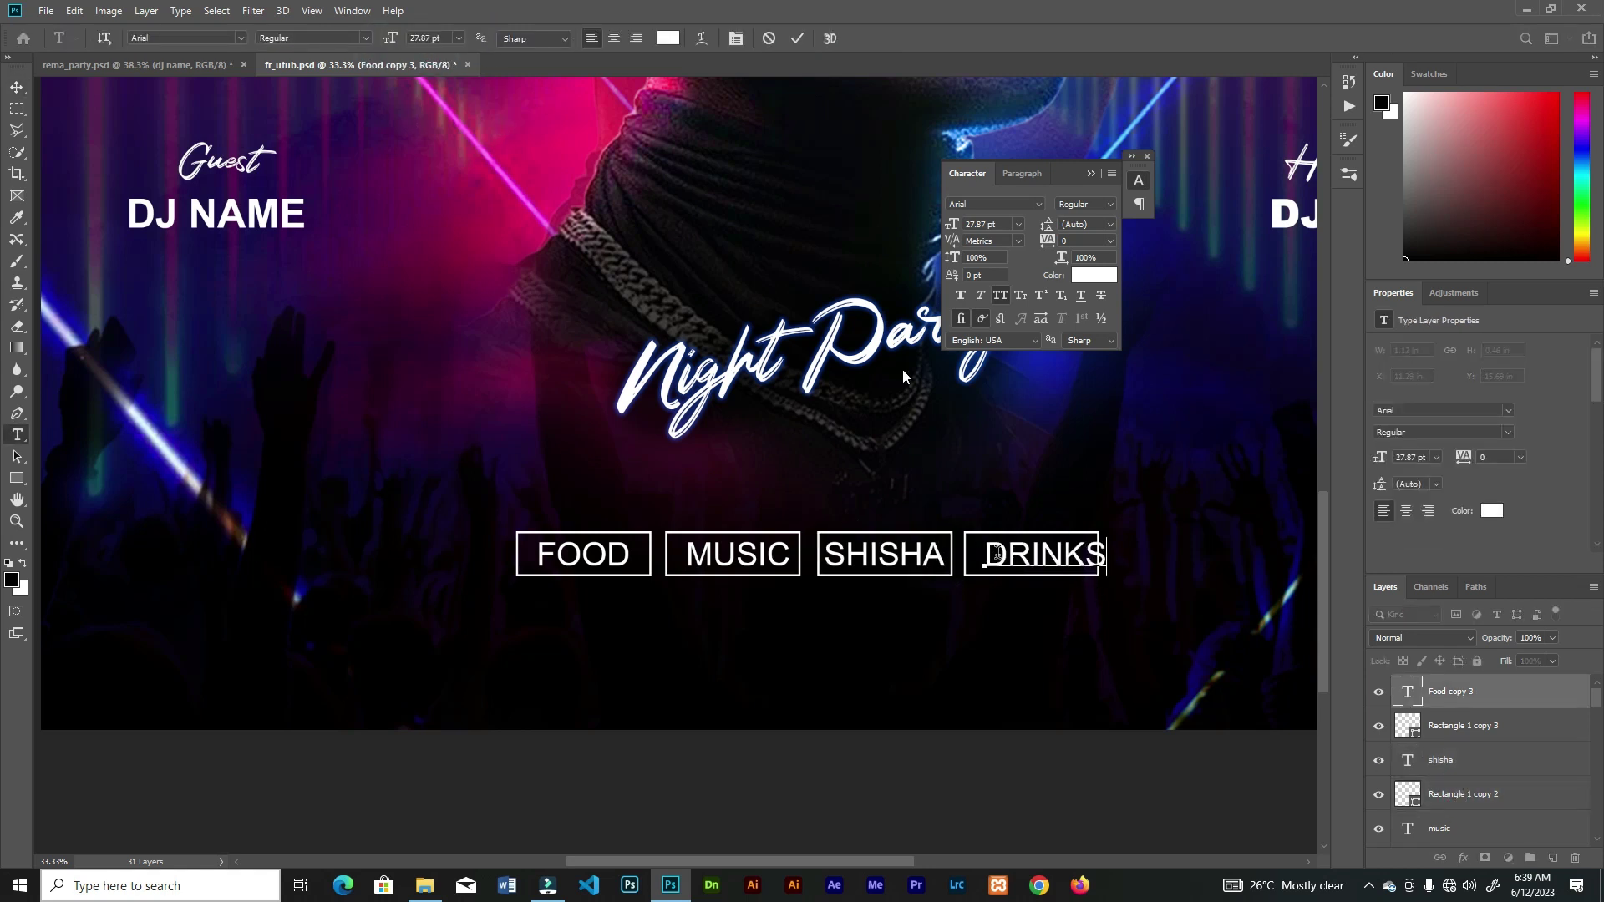
key(ctrl+Return)
Center the DRINKS text and its box on each other horizontally and vertically
key(v)
shift+click(1458, 731)
click(380, 38)
click(488, 39)
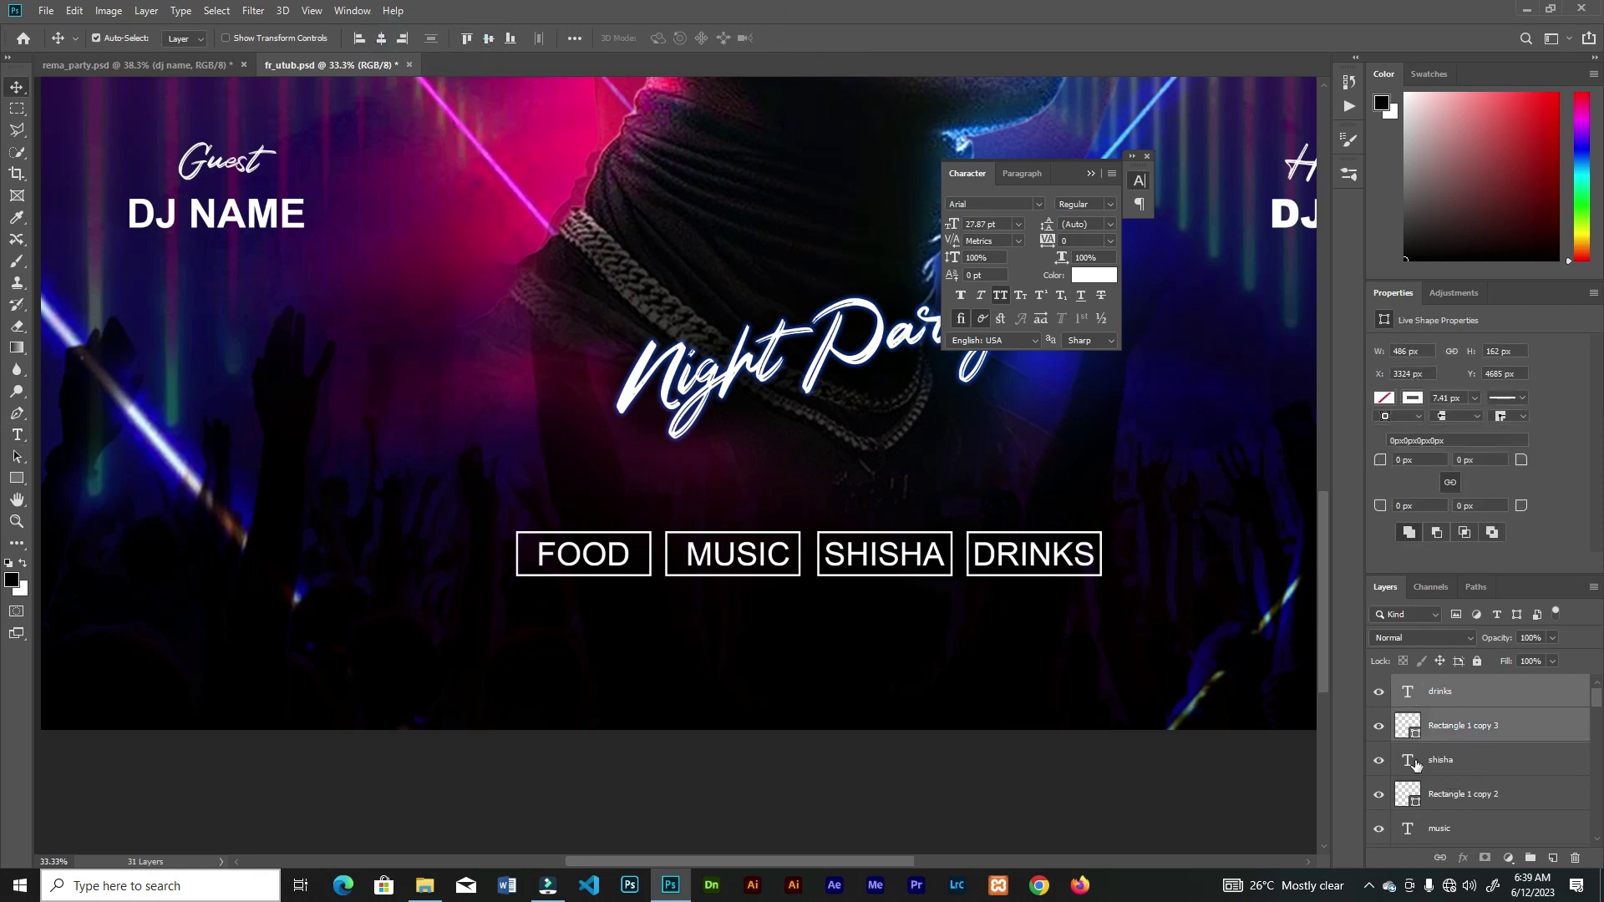
scroll(781, 639, down, 3)
click(1109, 595)
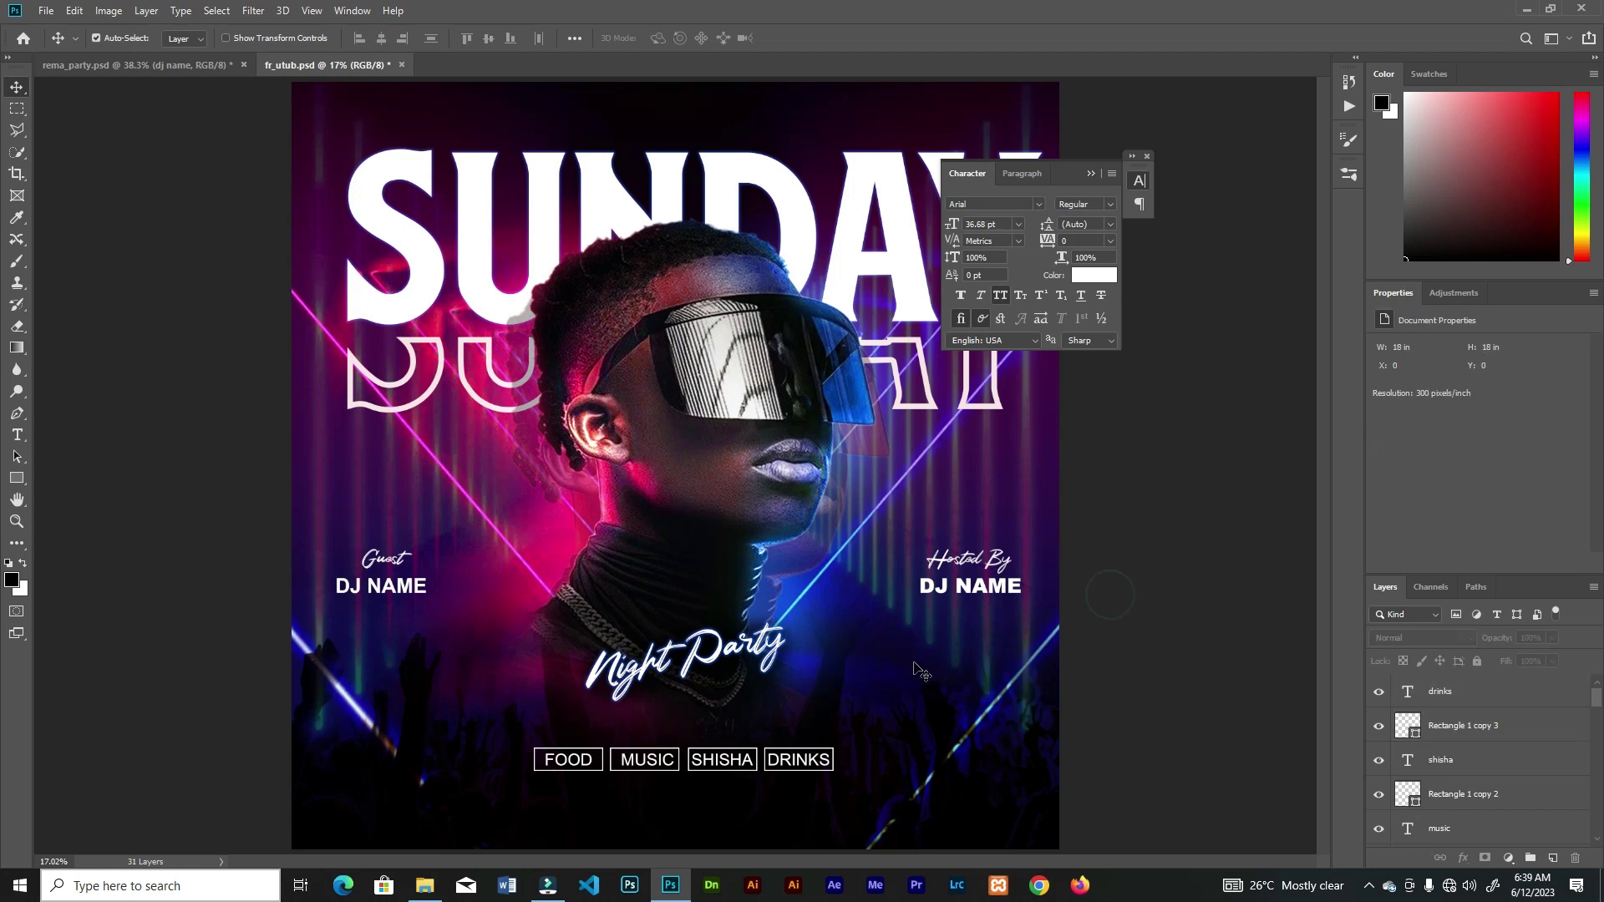
Duplicate the DJ NAME text below the boxed labels, replace it with "HOTEL/LOUNGE NAME" and center it under the boxes
scroll(808, 772, up, 2)
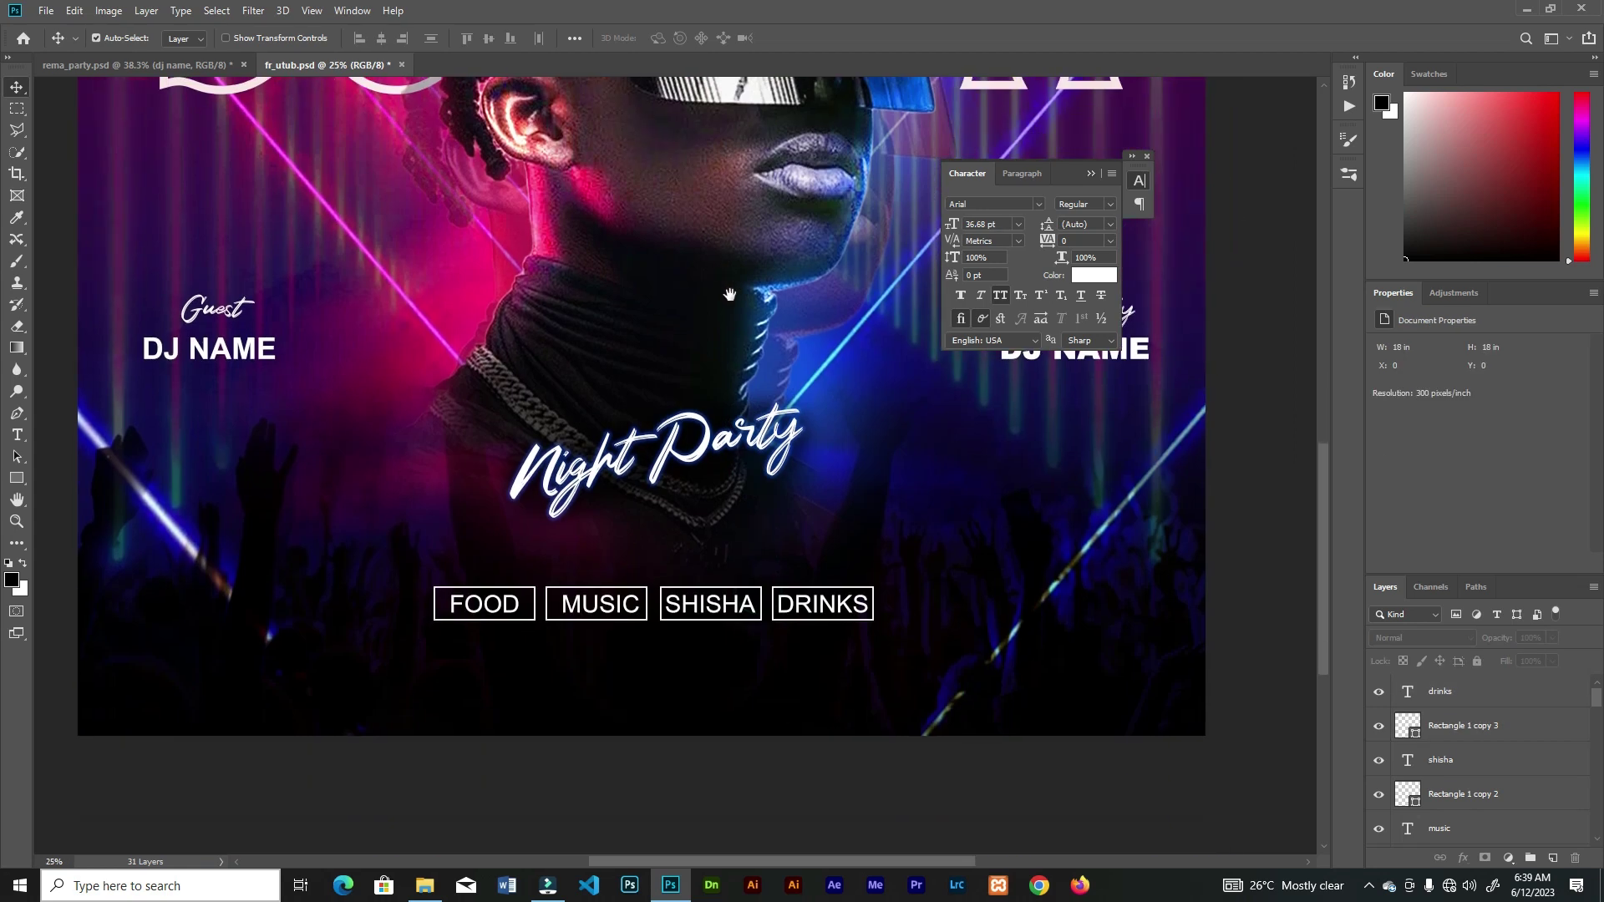
click(1090, 173)
drag(1075, 373, 652, 673)
key(t)
click(555, 677)
key(ctrl+a)
text(hotel)
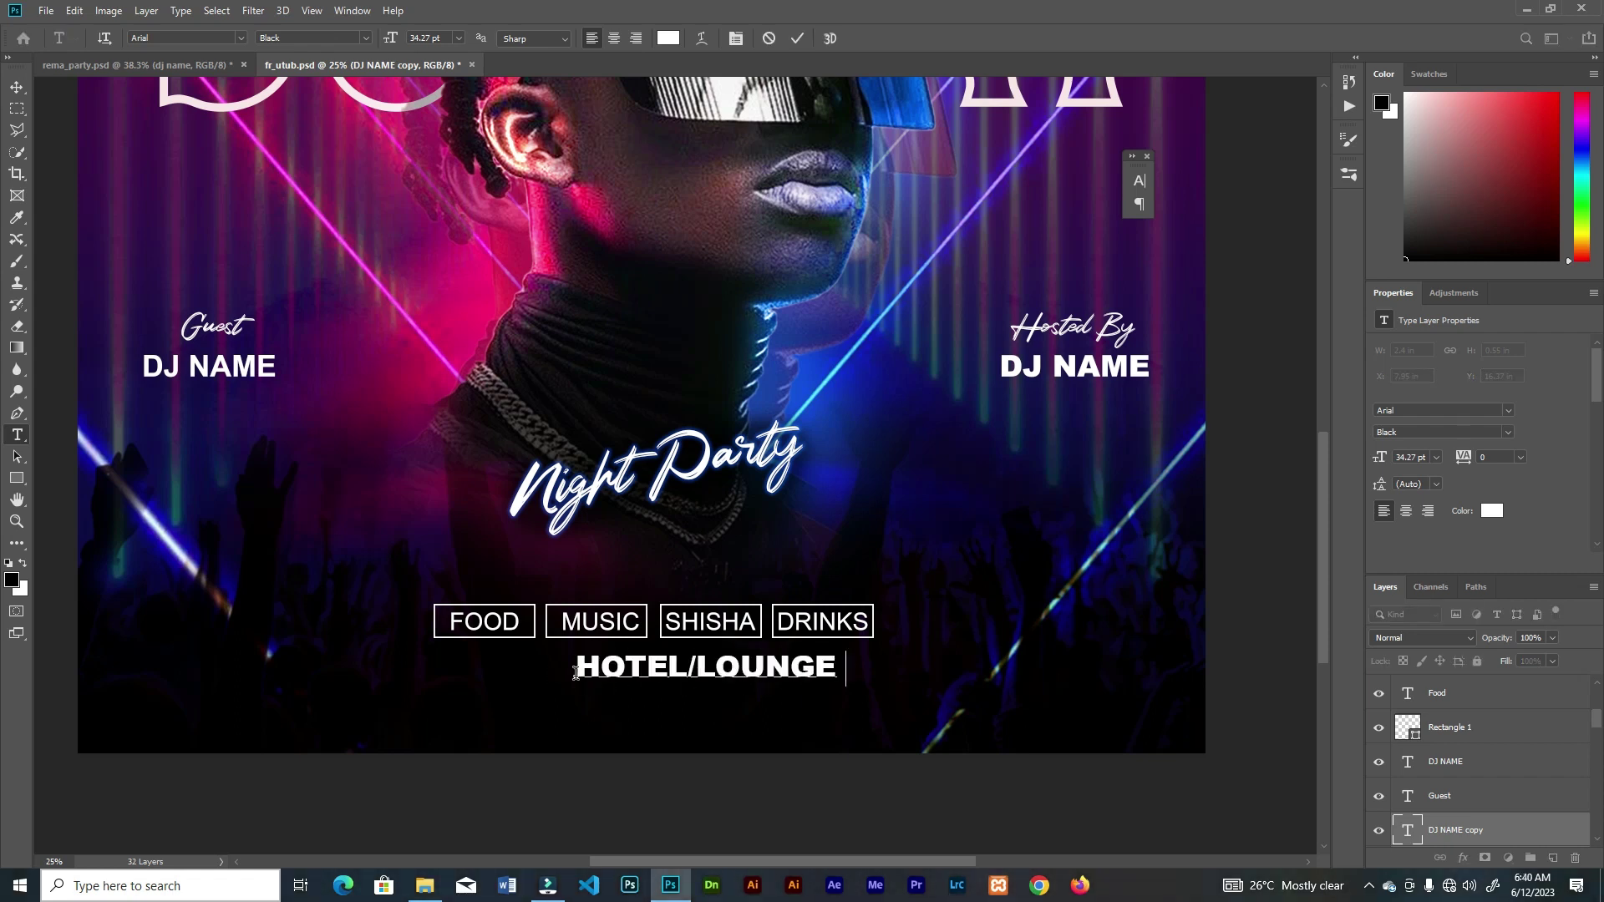
click(796, 39)
key(v)
drag(735, 668, 629, 668)
Add the text line "STREET NAME AND CITY OF LOUNGE/HOTEL" beneath the HOTEL/LOUNGE NAME text
key(t)
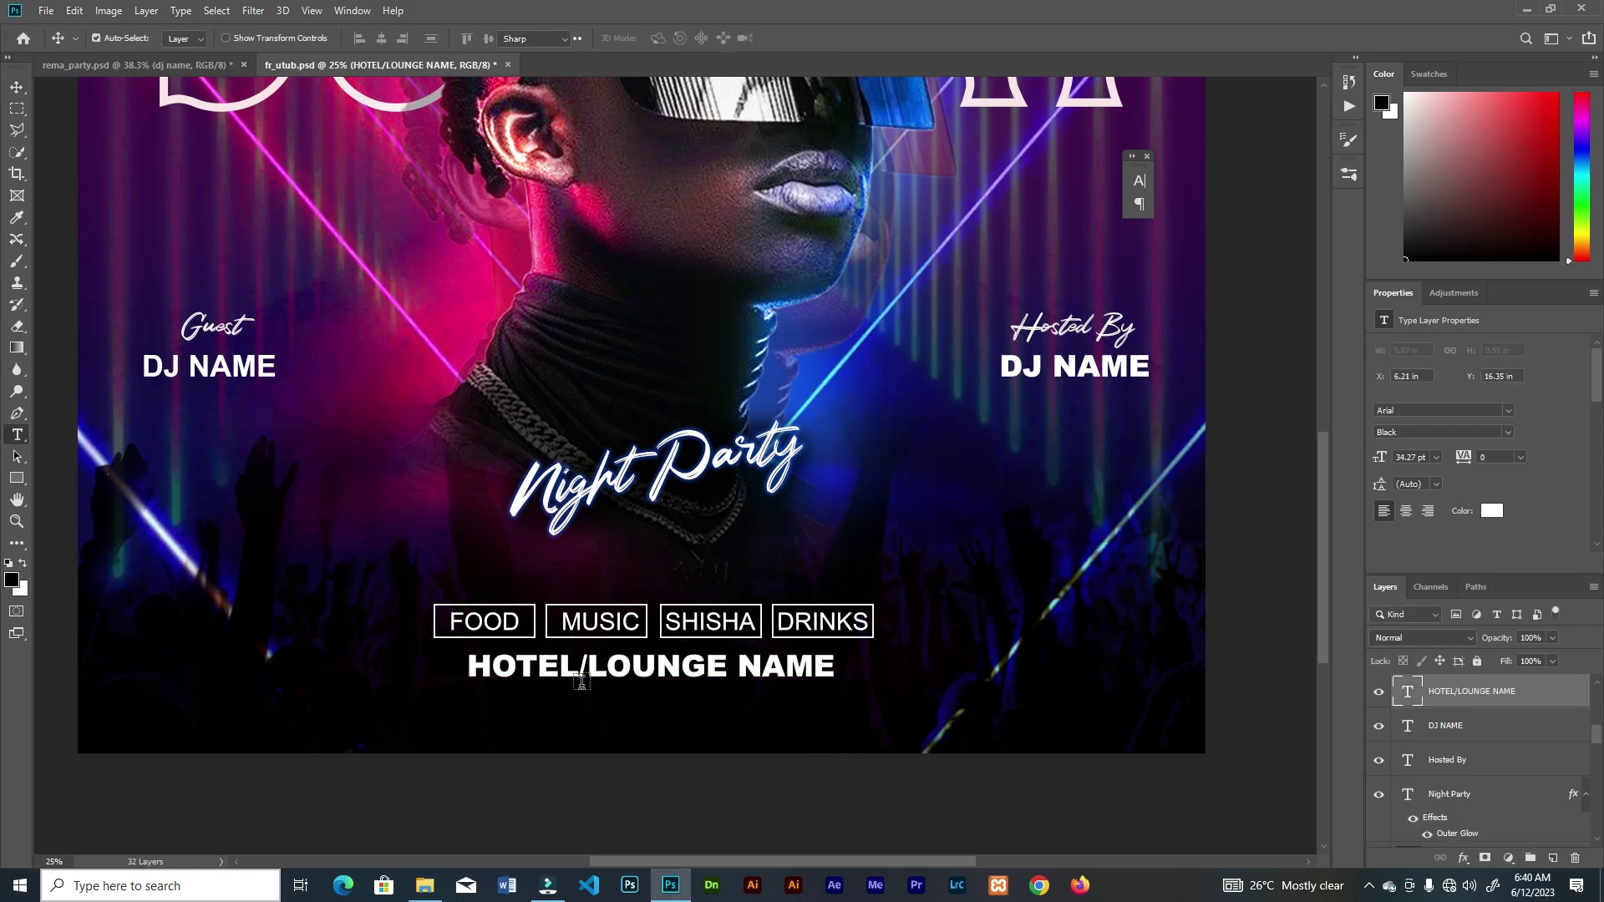
click(442, 709)
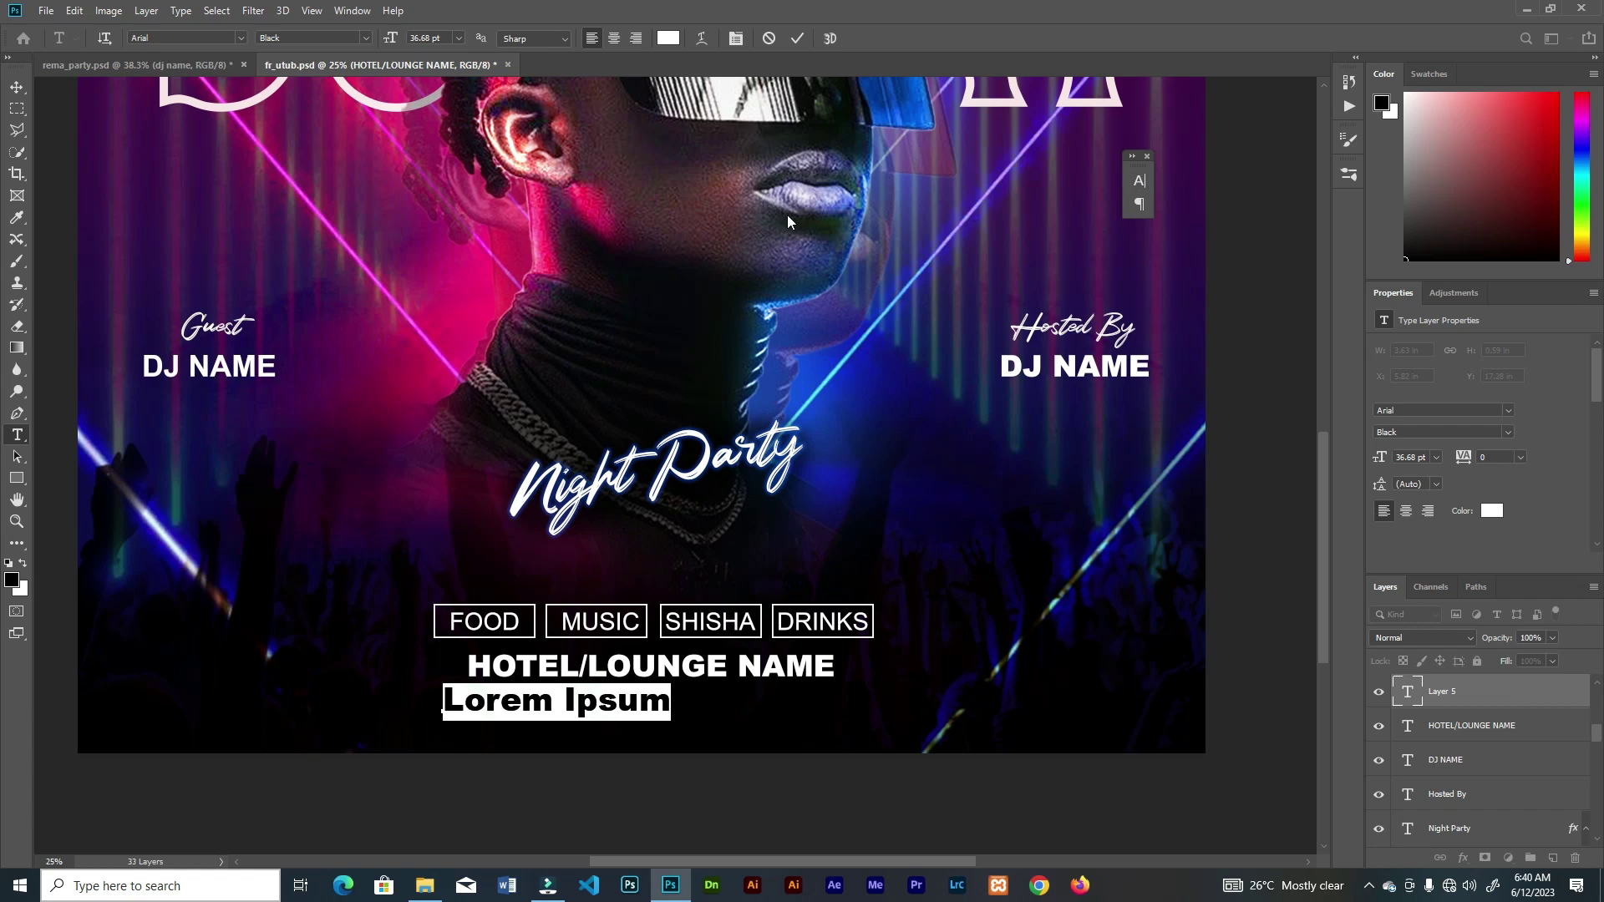
text(STREET NAME AN)
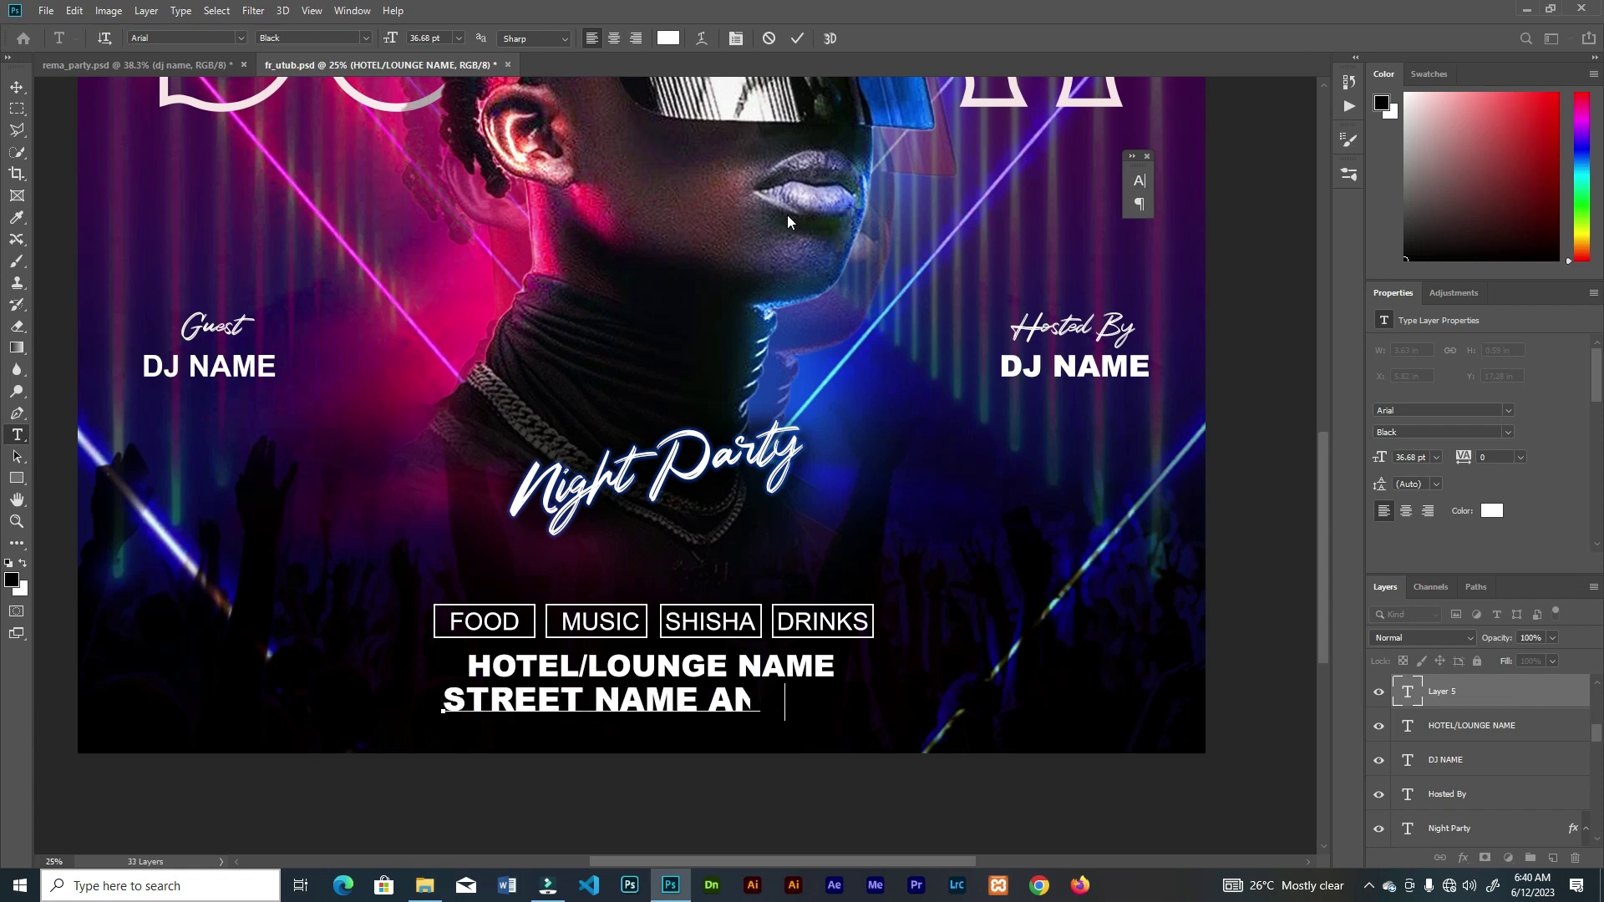
text(D CITY OF LOUNGE/)
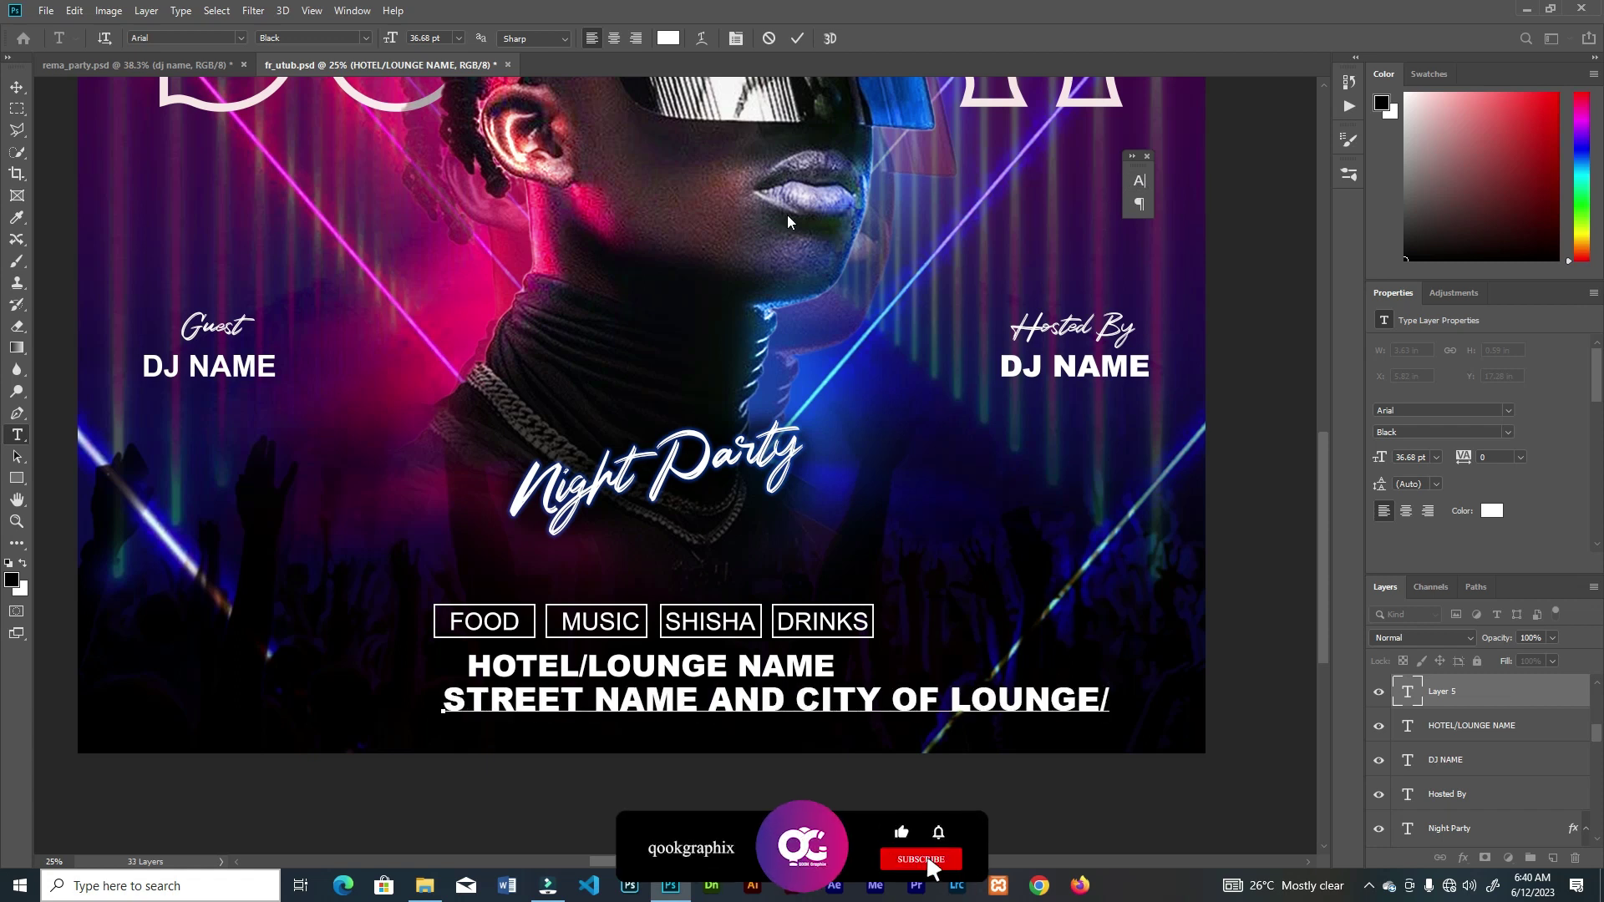
text(HOTEL)
click(797, 39)
key(v)
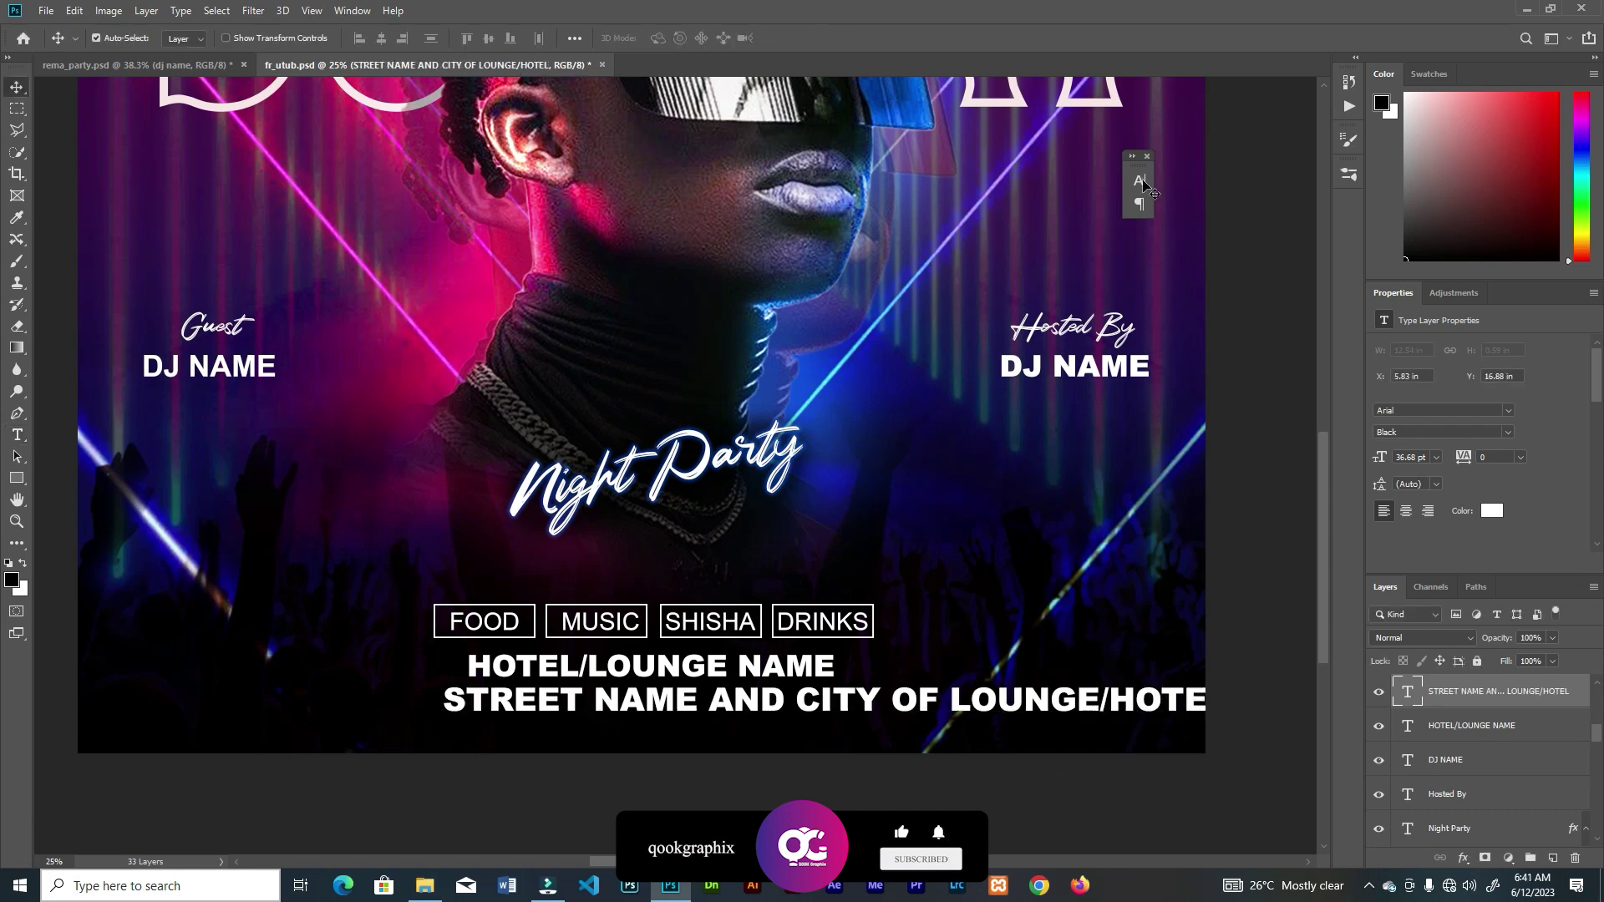
Move the street name line under the hotel name and scale it down to about 28.69 pt
click(1142, 182)
drag(927, 702, 773, 700)
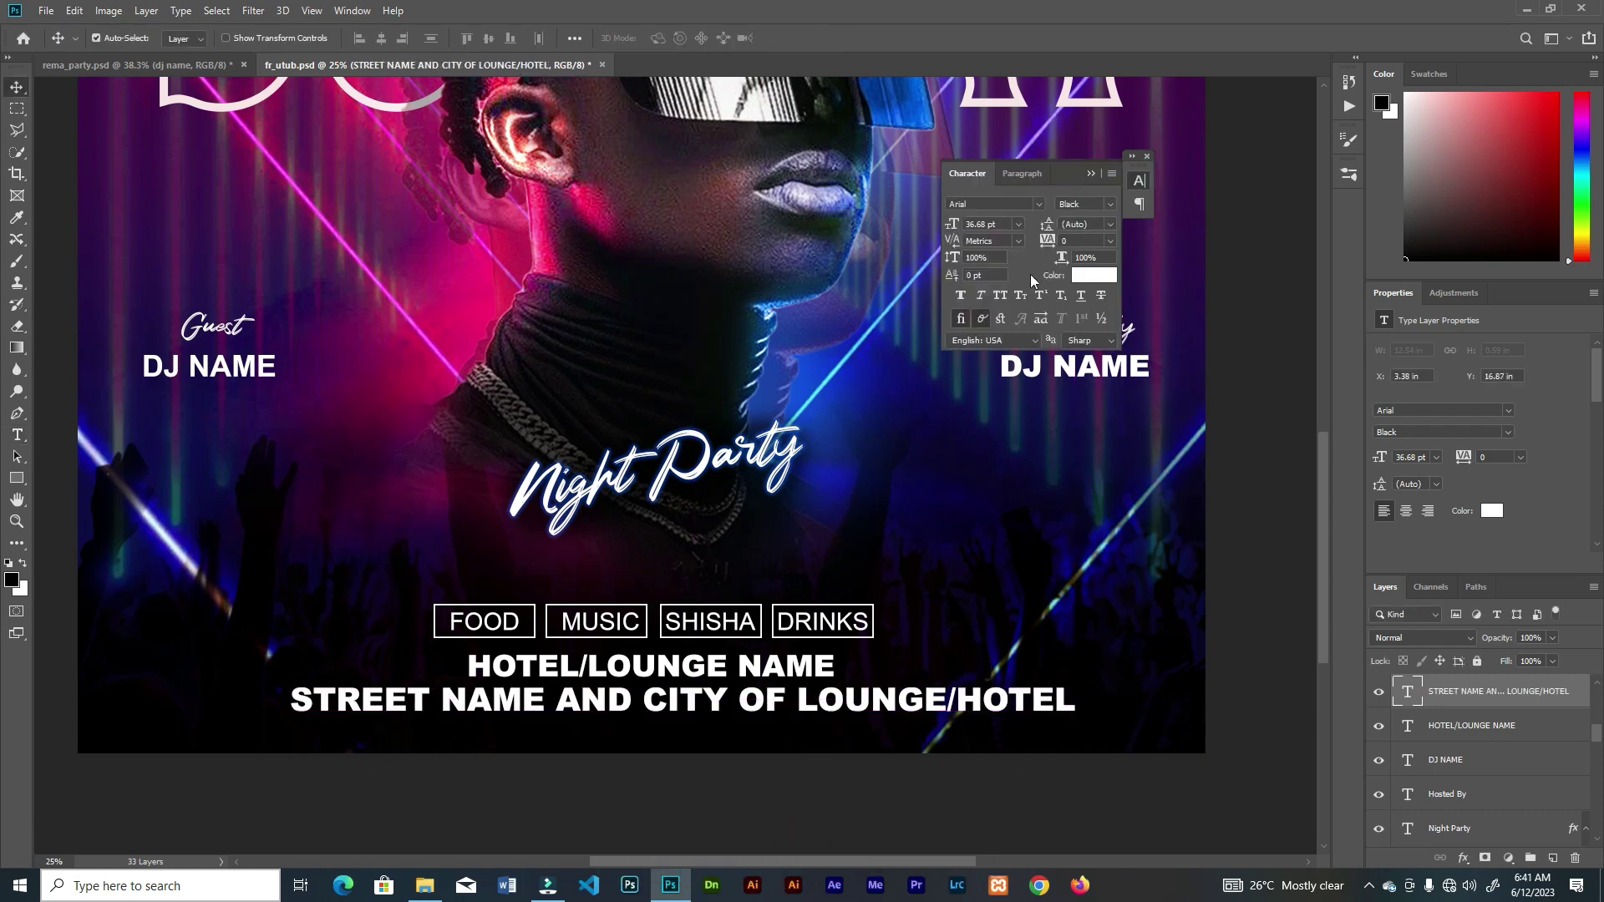
key(ctrl+t)
drag(1074, 692, 1036, 655)
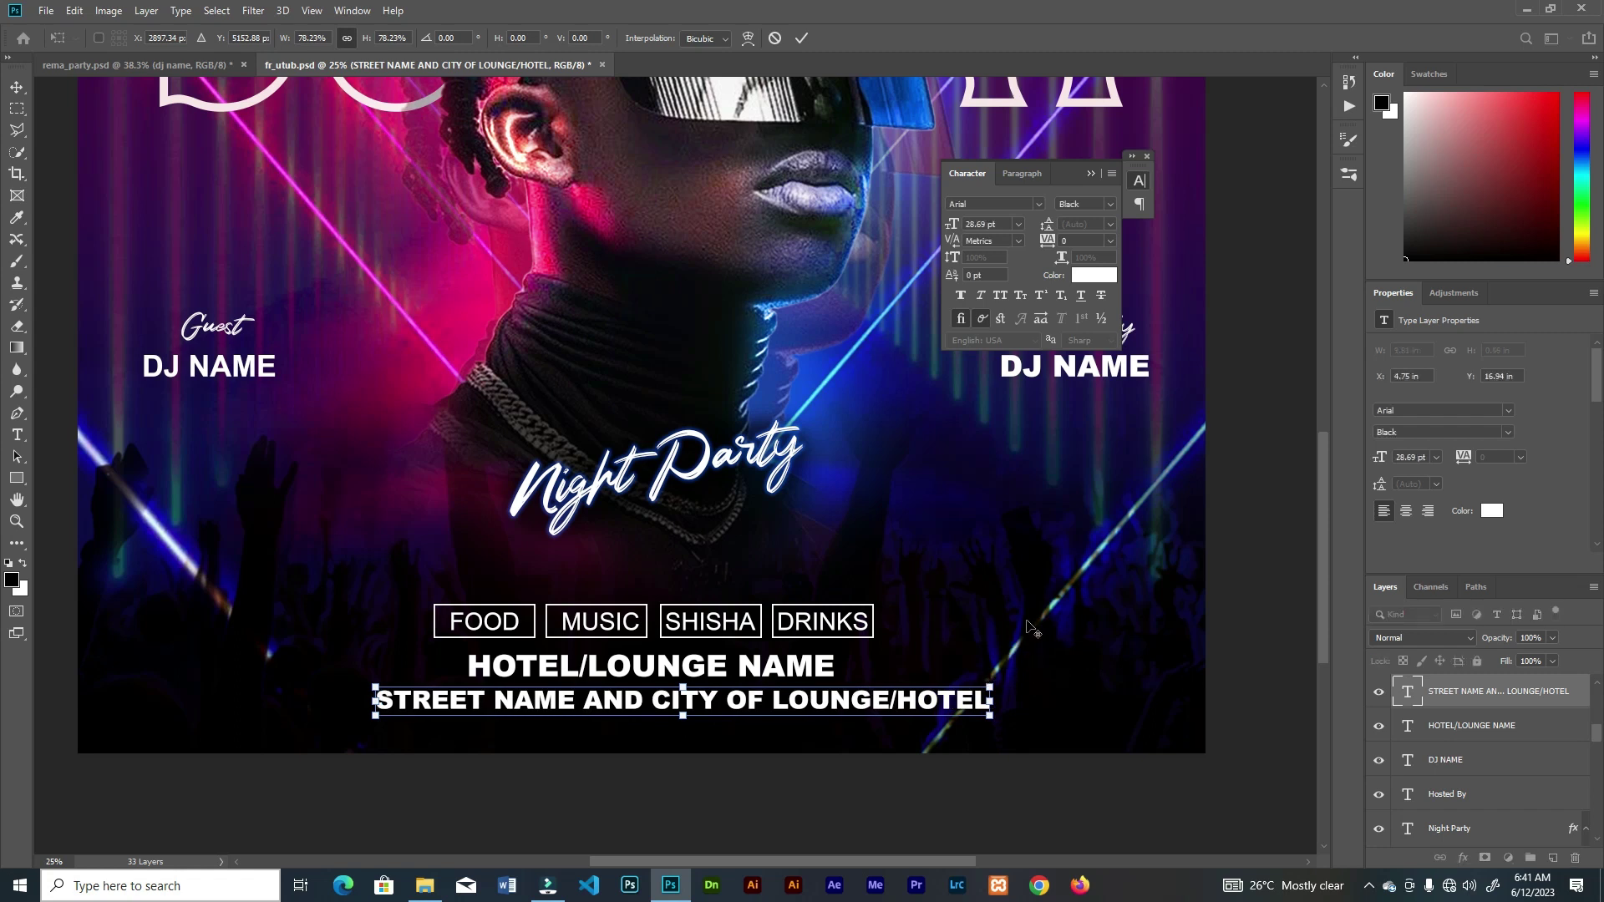
click(801, 39)
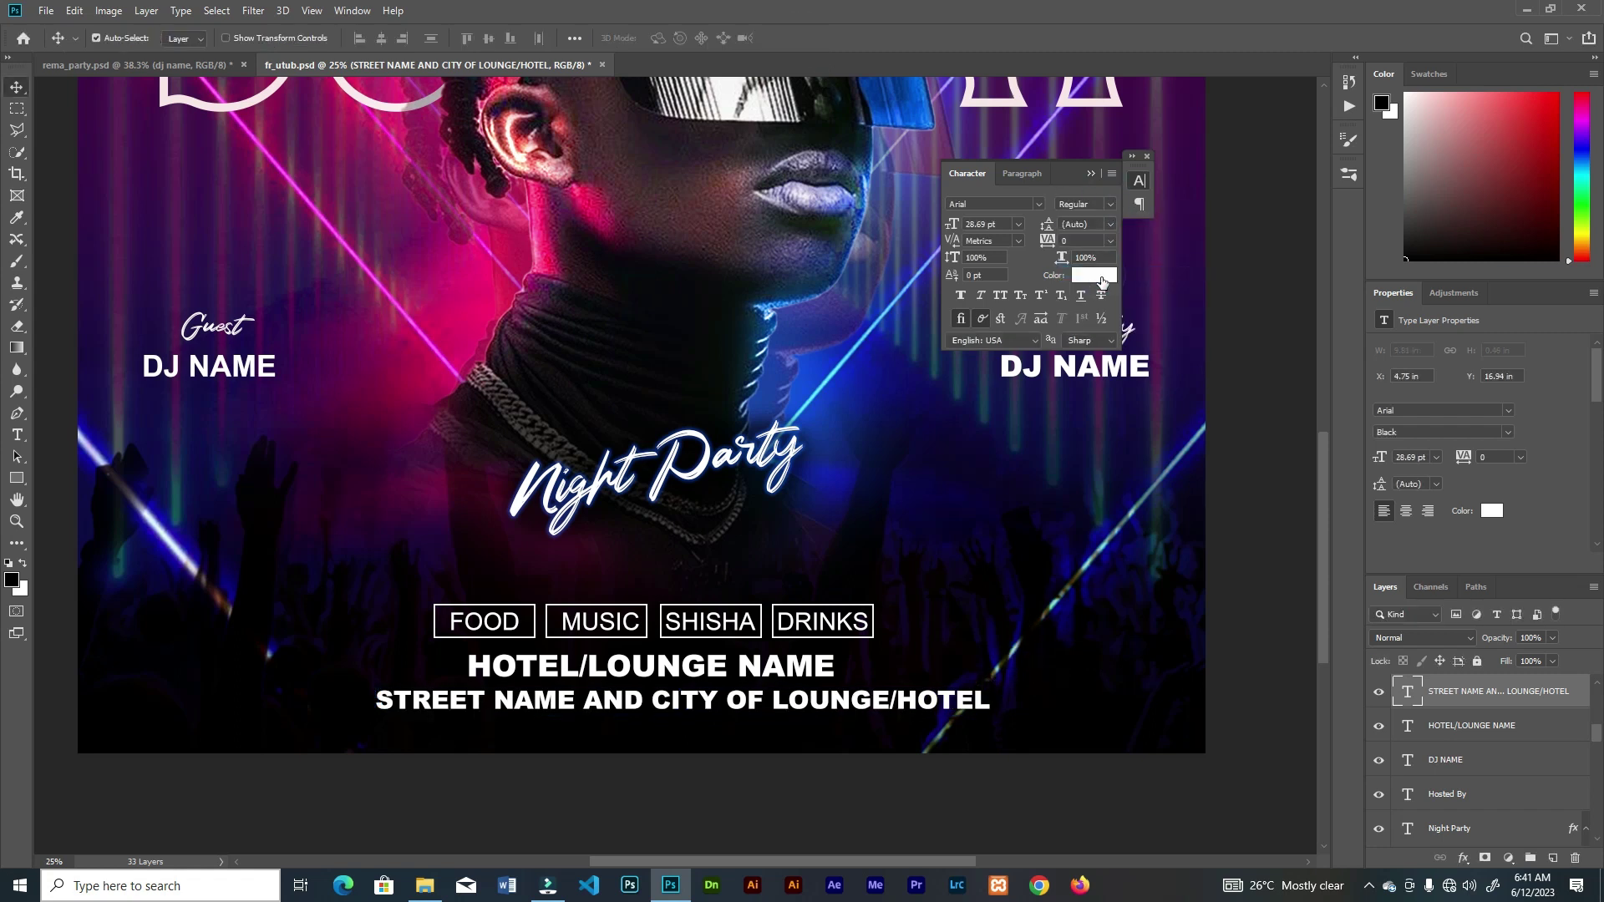
Change the street name line's font style to Regular
click(1108, 204)
click(1104, 248)
click(1108, 205)
click(1097, 277)
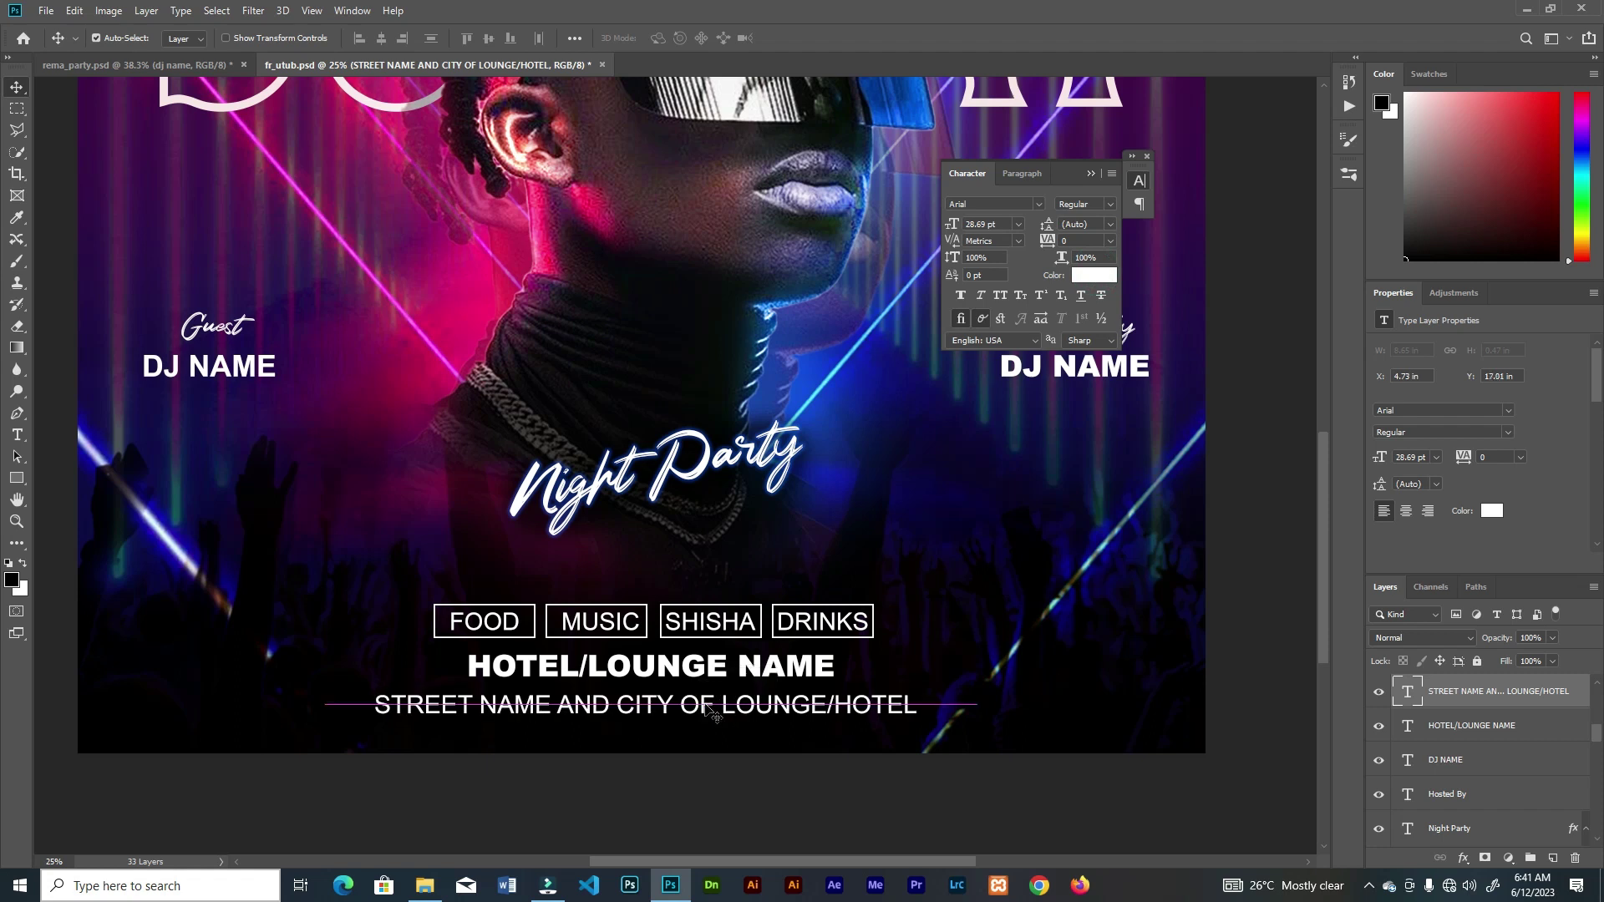
Scale the street name line down to about 26.05 pt and nudge it up, centered under the hotel name
key(ctrl+t)
drag(918, 687, 900, 687)
key(Up)
key(Up)
key(Up)
key(Up)
key(Up)
key(Up)
key(Up)
key(Up)
key(Up)
key(Up)
key(Up)
key(Up)
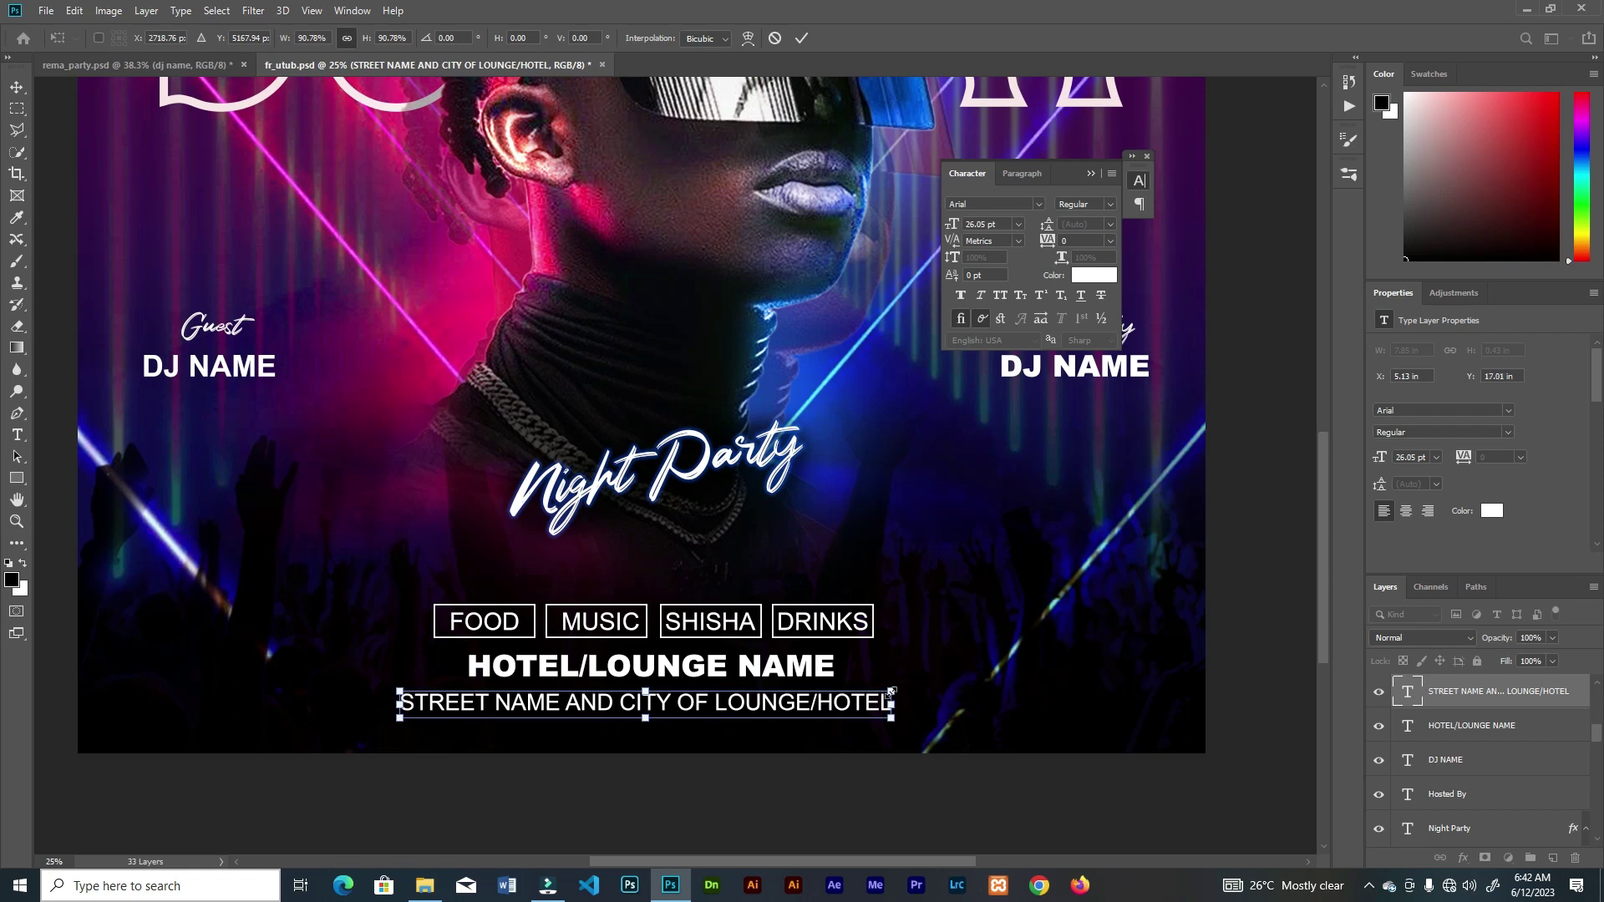
click(801, 37)
Add a "T" text layer beside the FOOD box and set its font to QR font tfb
key(t)
click(214, 602)
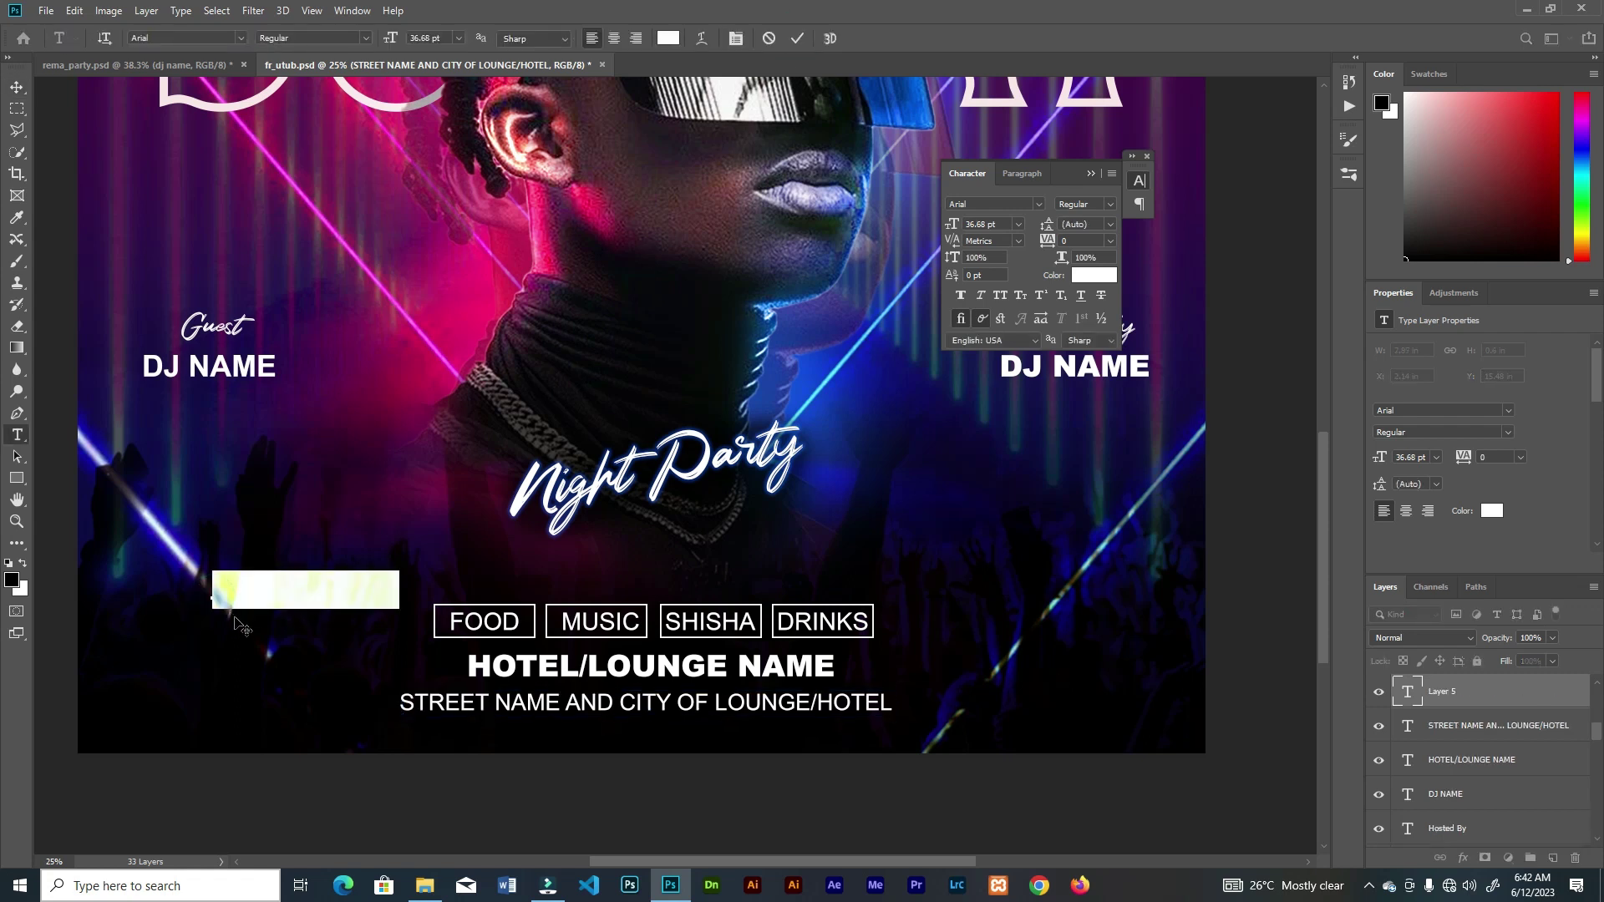
text(T)
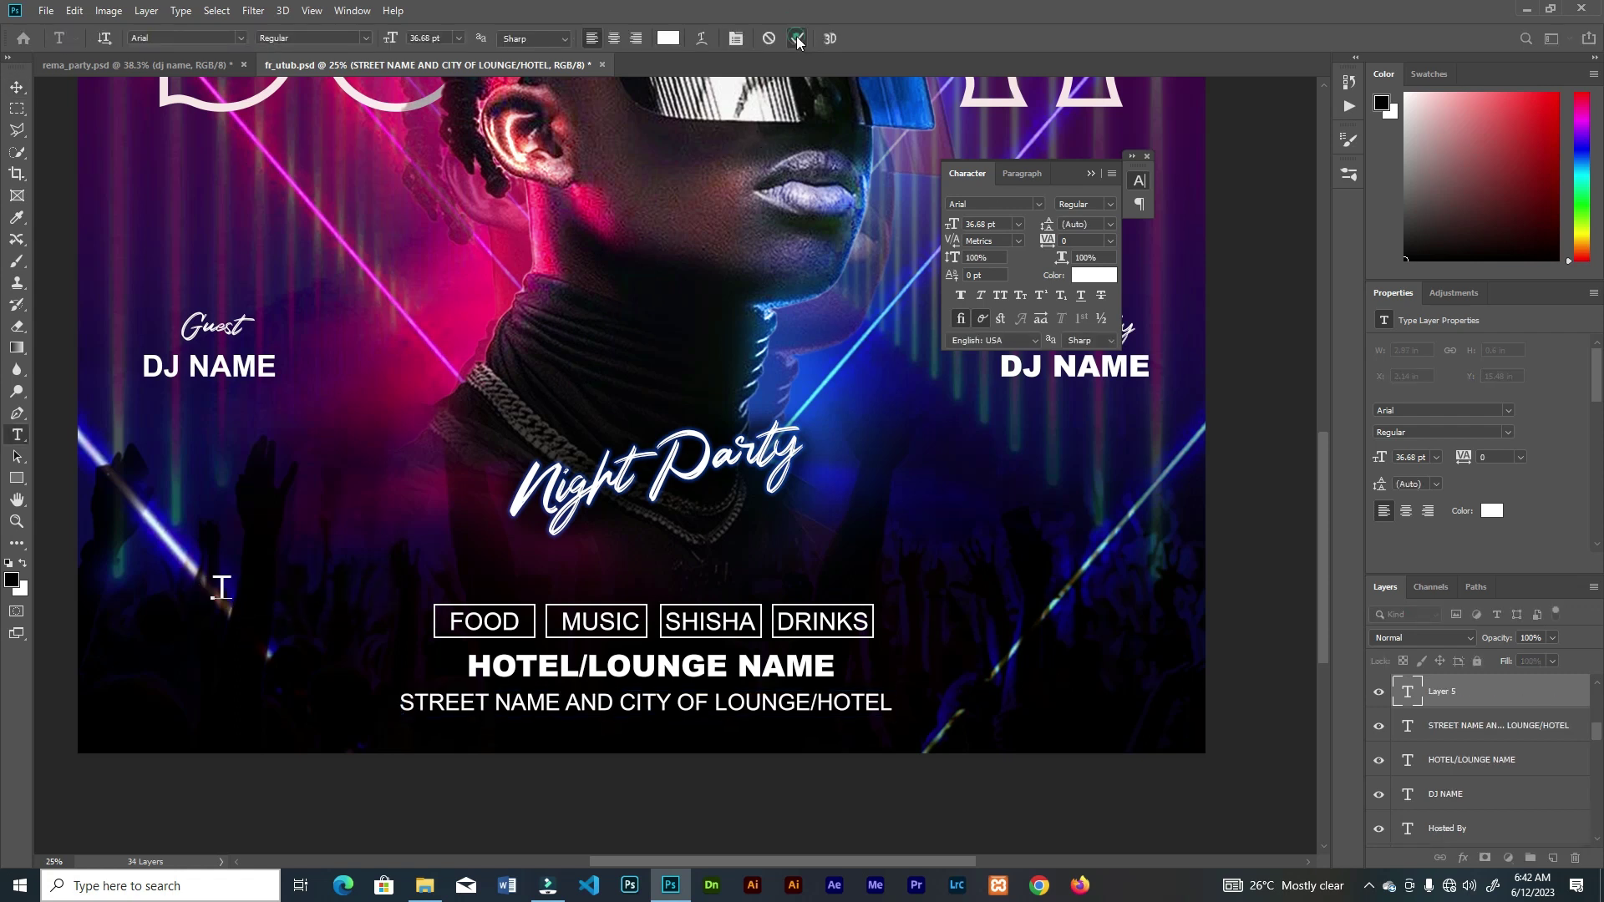
click(1039, 204)
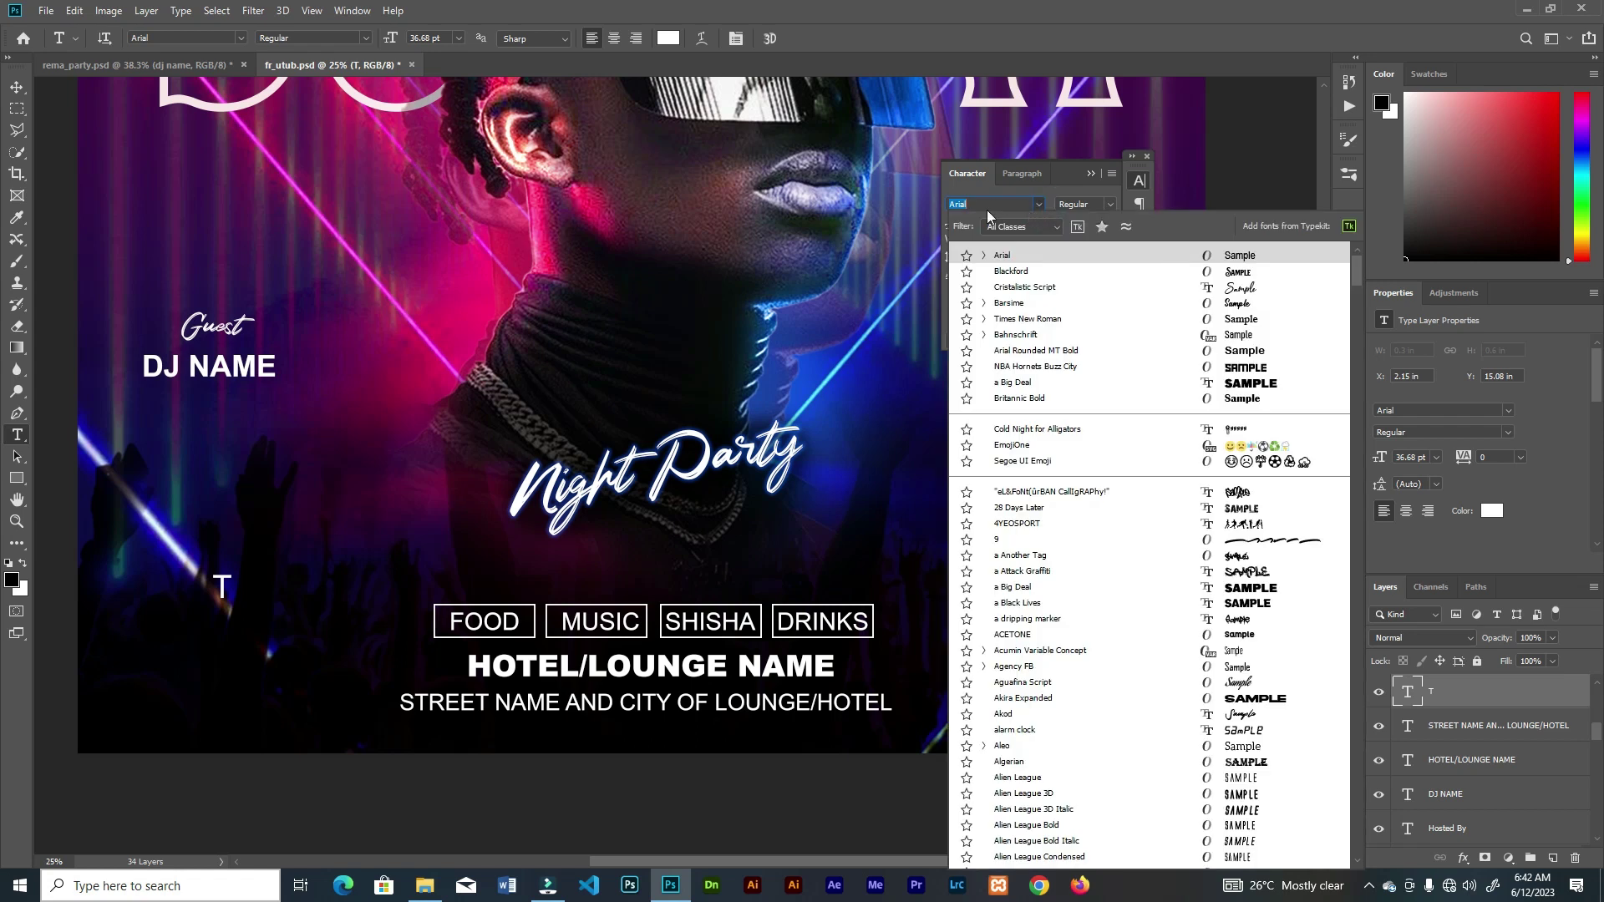
text(QR font tfb)
key(Return)
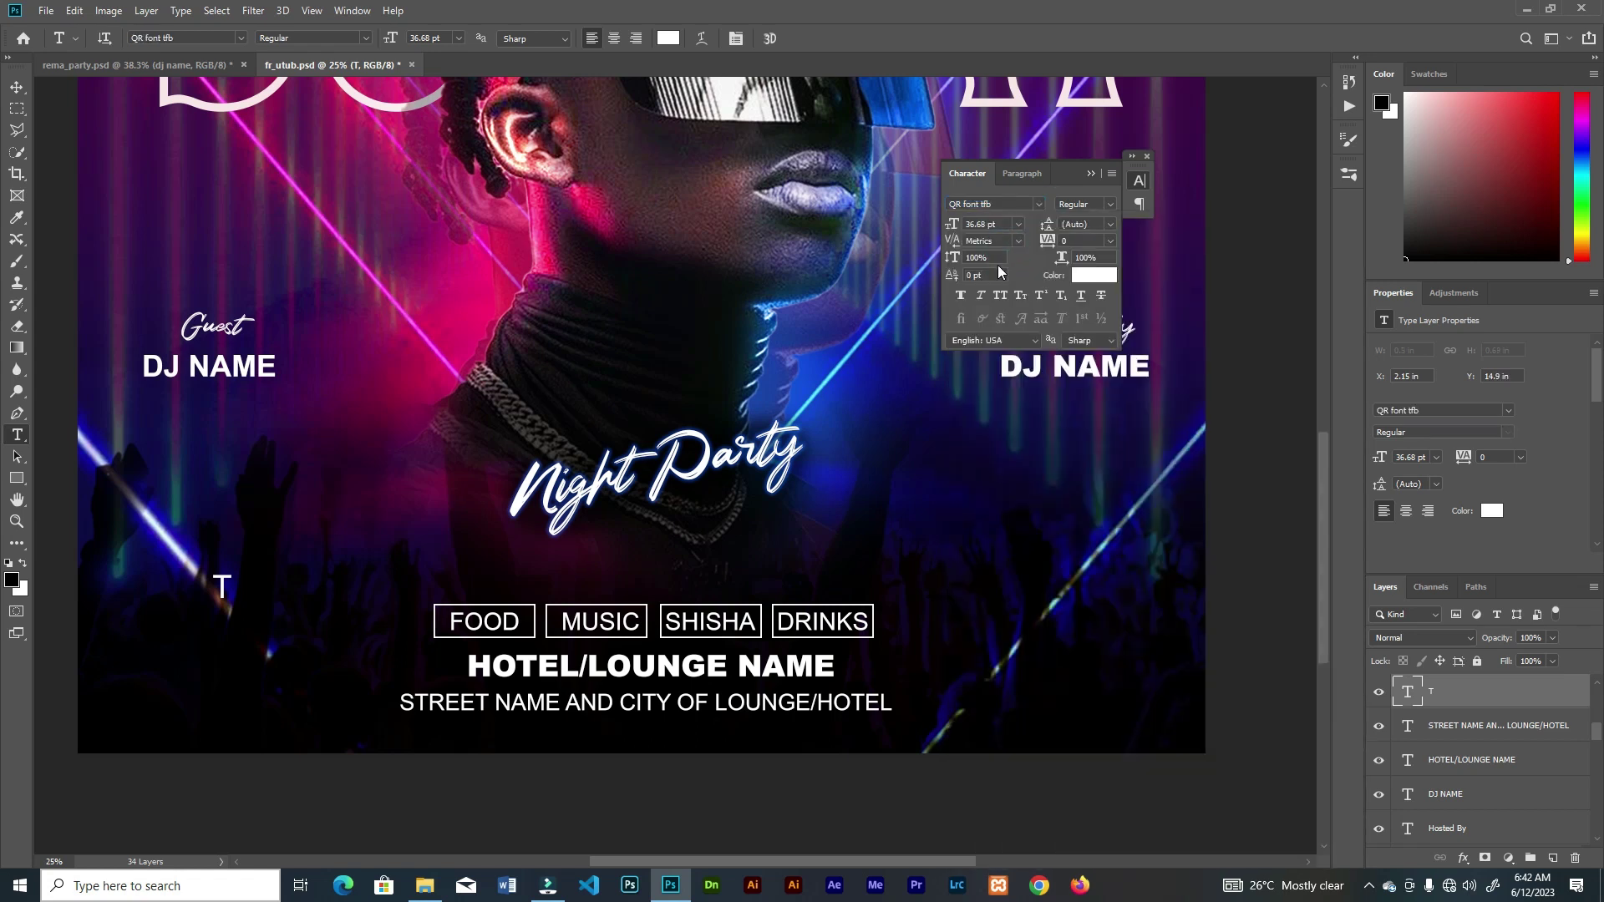
Enlarge the QR code to about 138.45 pt and place it near the poster's lower-left corner, below the guest credit
drag(240, 614, 232, 652)
click(801, 38)
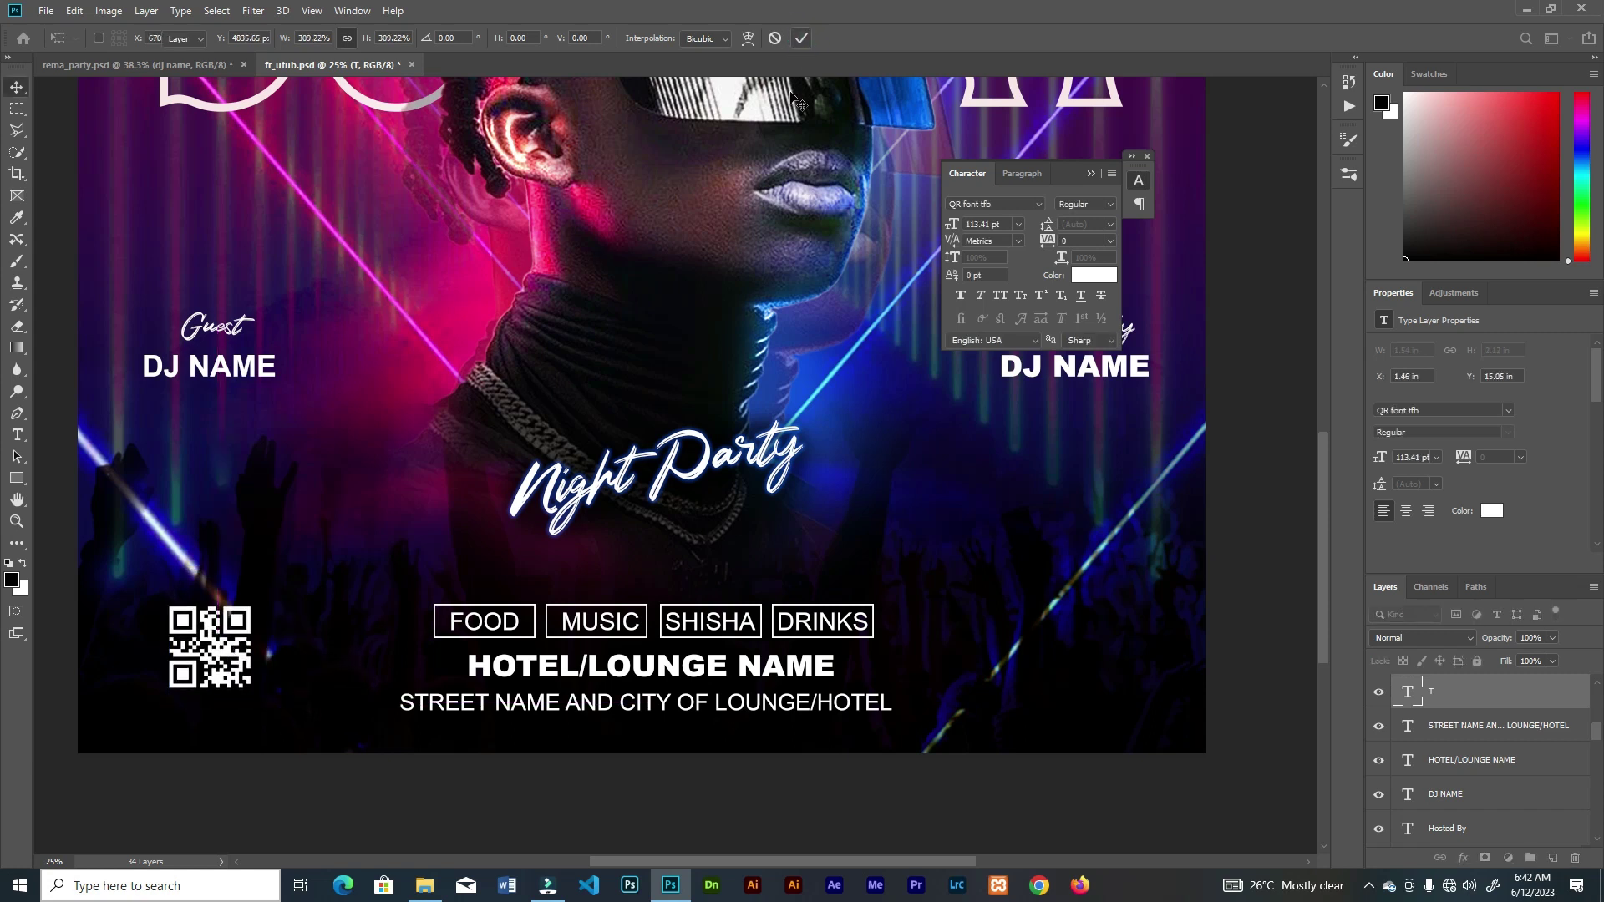
key(ctrl+0)
drag(378, 777, 384, 786)
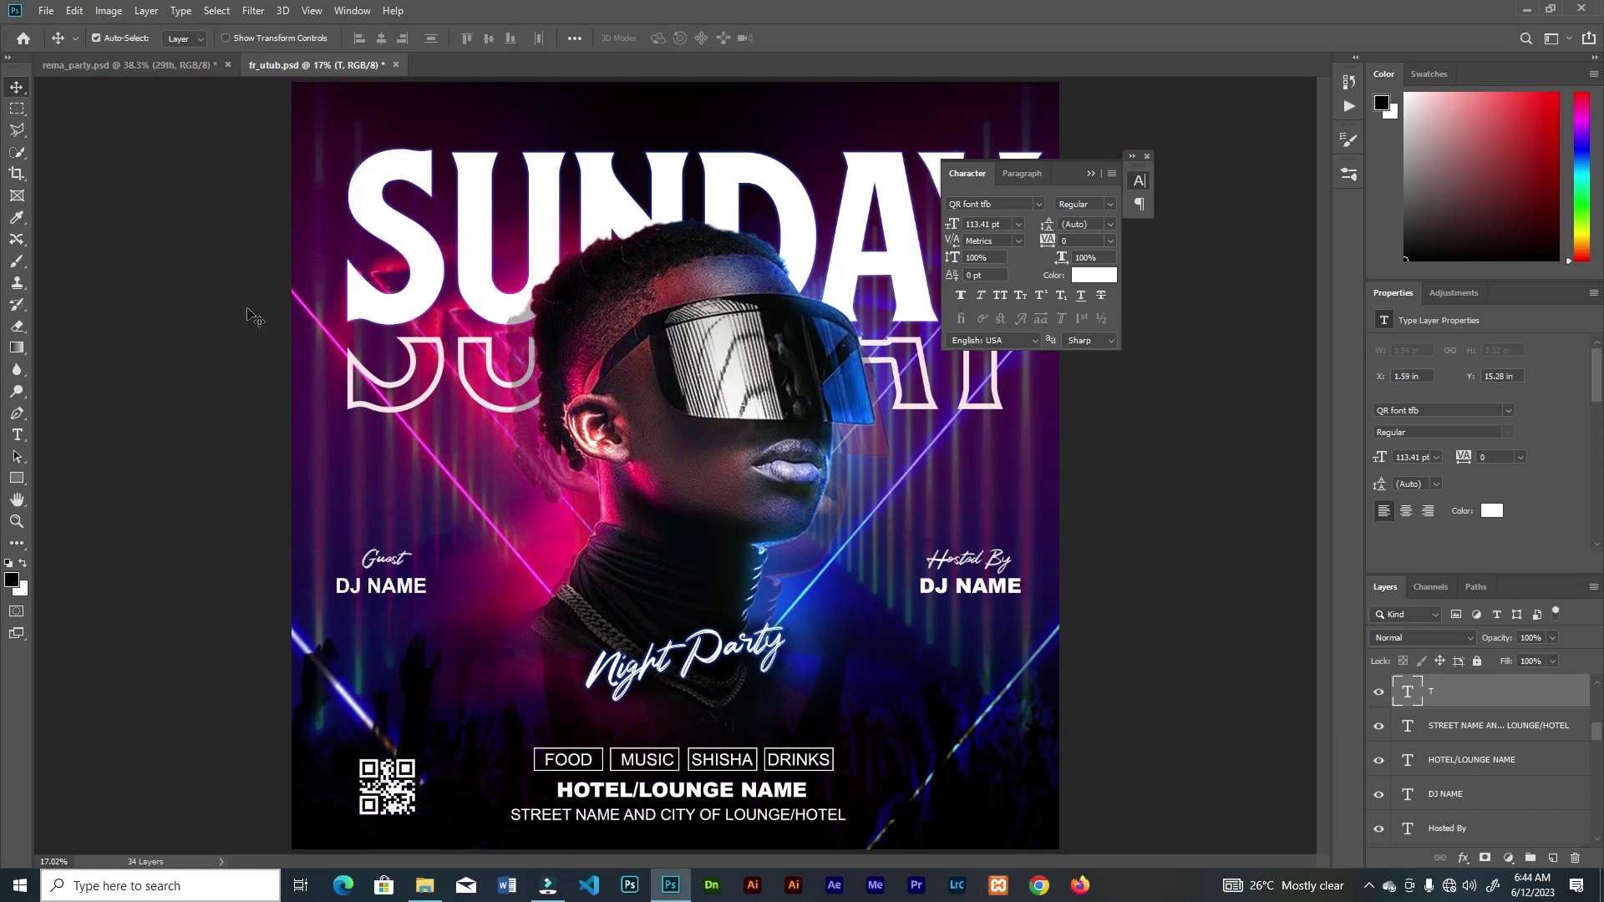
key(ctrl+t)
drag(425, 734, 434, 724)
drag(401, 778, 409, 776)
click(801, 38)
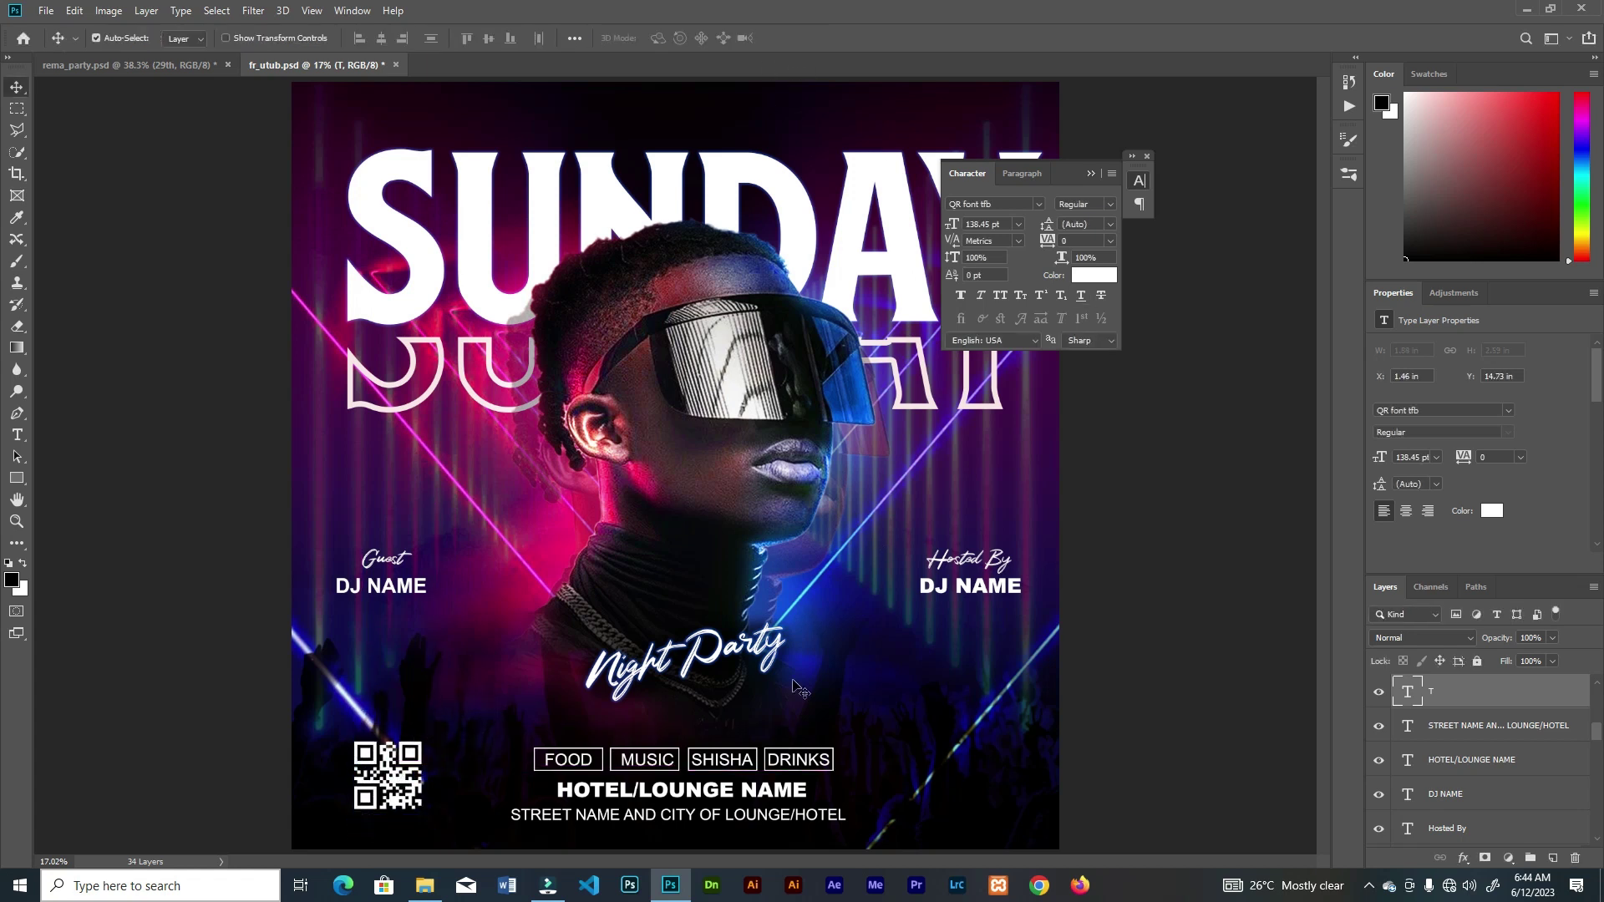
Add the text "29" near the poster's lower-right corner and set its font to a Big Deal
key(ctrl+plus)
key(ctrl+plus)
drag(801, 639, 324, 206)
key(t)
click(706, 621)
text(TT)
click(797, 38)
click(1039, 203)
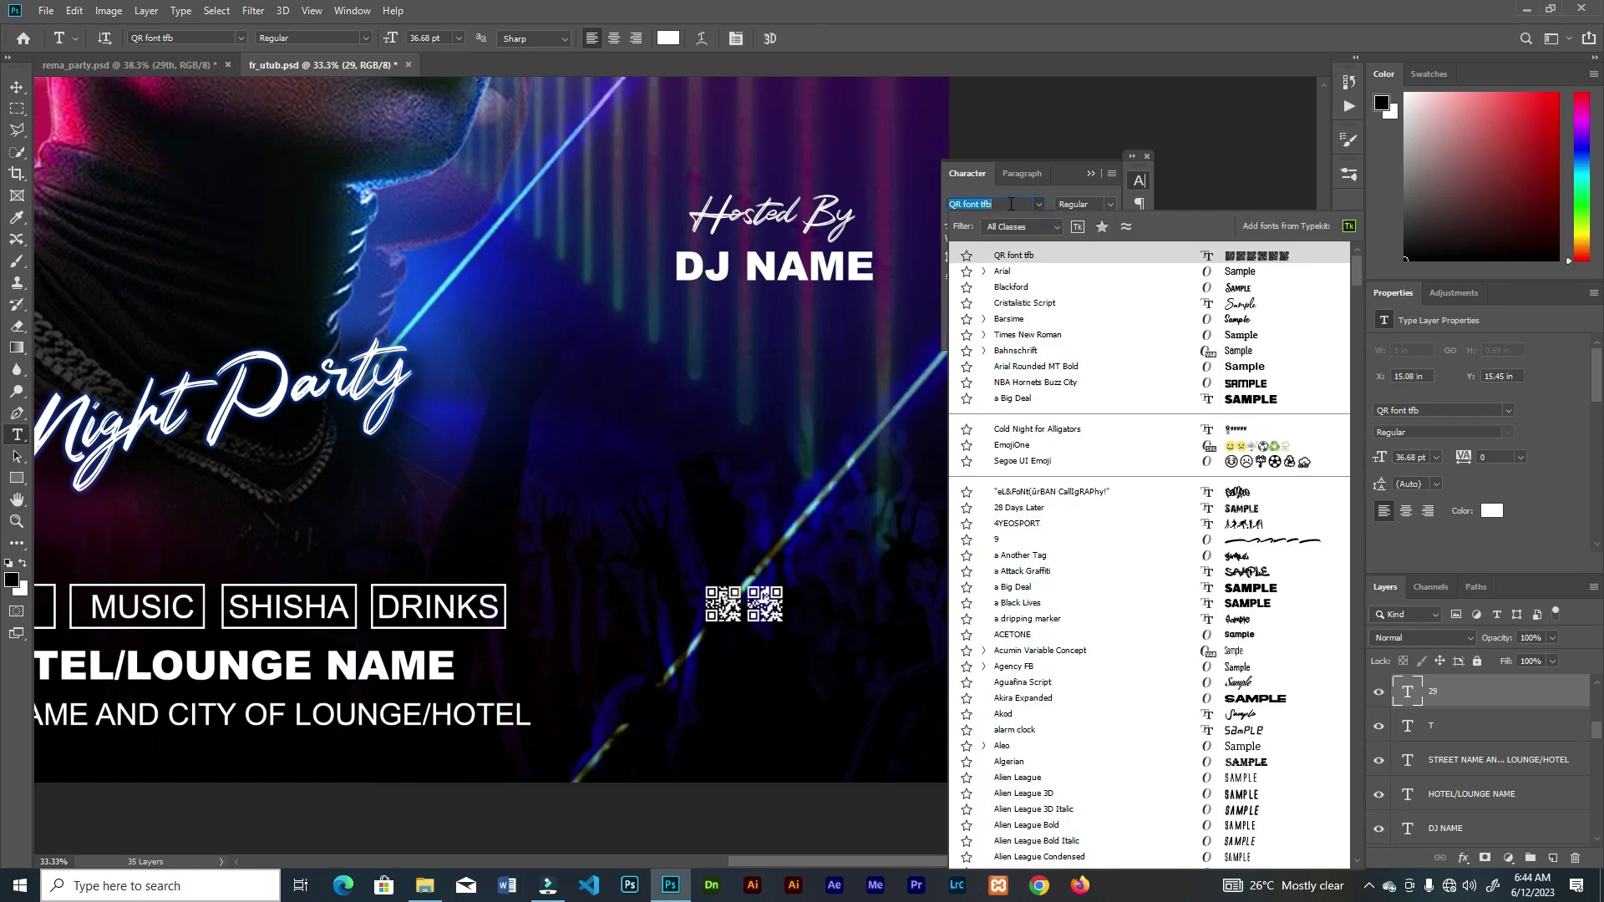
text(BIG)
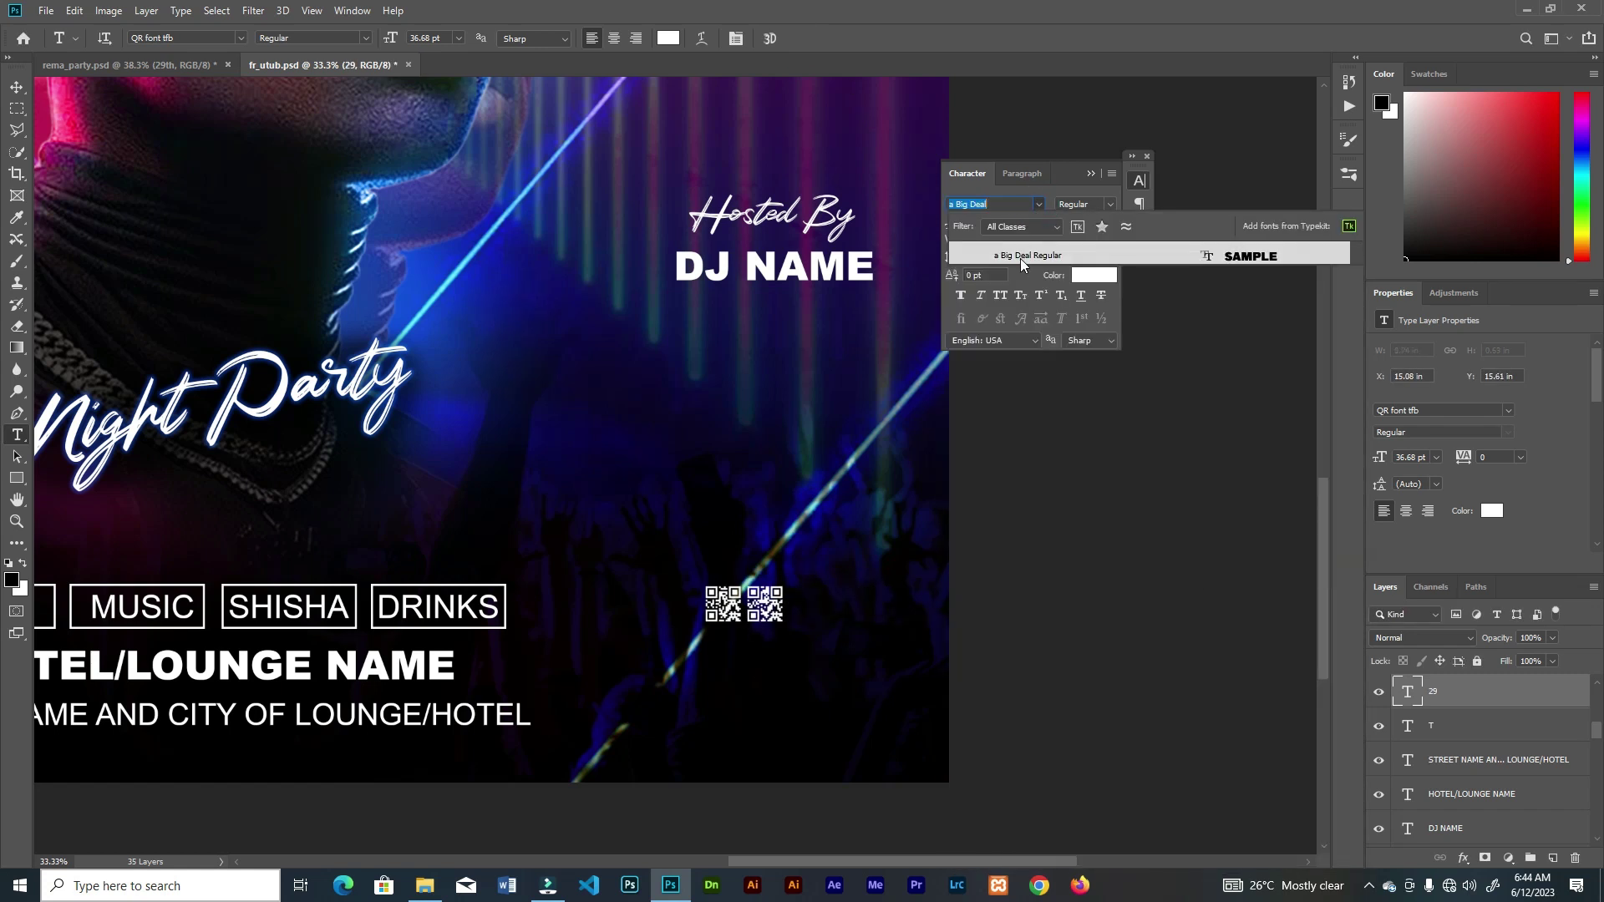
click(1020, 256)
Enlarge the 29 text proportionally to make it the dominant part of the date
key(v)
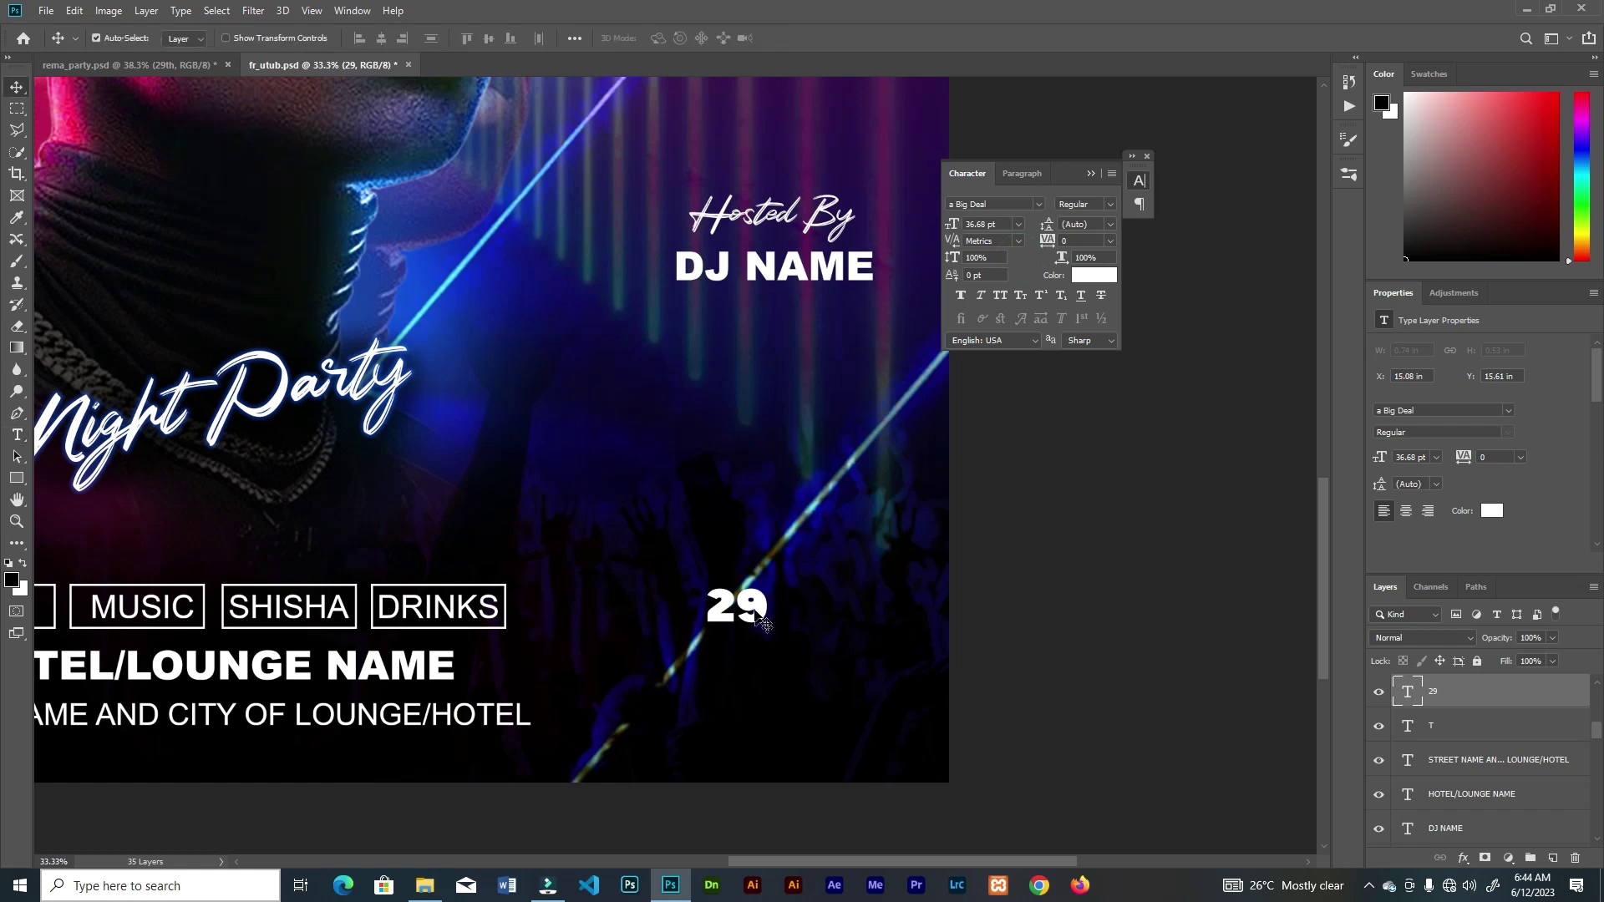
key(ctrl+t)
drag(769, 629, 806, 656)
click(804, 38)
Add the text "TH" directly beside the upper part of the 29
key(t)
click(819, 594)
text(TH)
click(796, 38)
key(v)
Add the text "OCT" for the month and the text "8:00PM" below the 29
drag(851, 572, 782, 673)
text(tOCT)
click(803, 38)
key(v)
key(t)
click(804, 681)
click(797, 39)
key(v)
Scale down the 29 slightly and shift it to sit just above the time
click(771, 617)
key(ctrl+t)
drag(806, 556, 799, 560)
drag(769, 610, 781, 617)
click(800, 39)
Scale the OCT text to about 30.11 pt and fit it beneath the TH text
click(867, 632)
key(ctrl+t)
drag(908, 609, 860, 632)
click(800, 39)
Add a leading zero to the time so that it reads "08:00PM"
key(t)
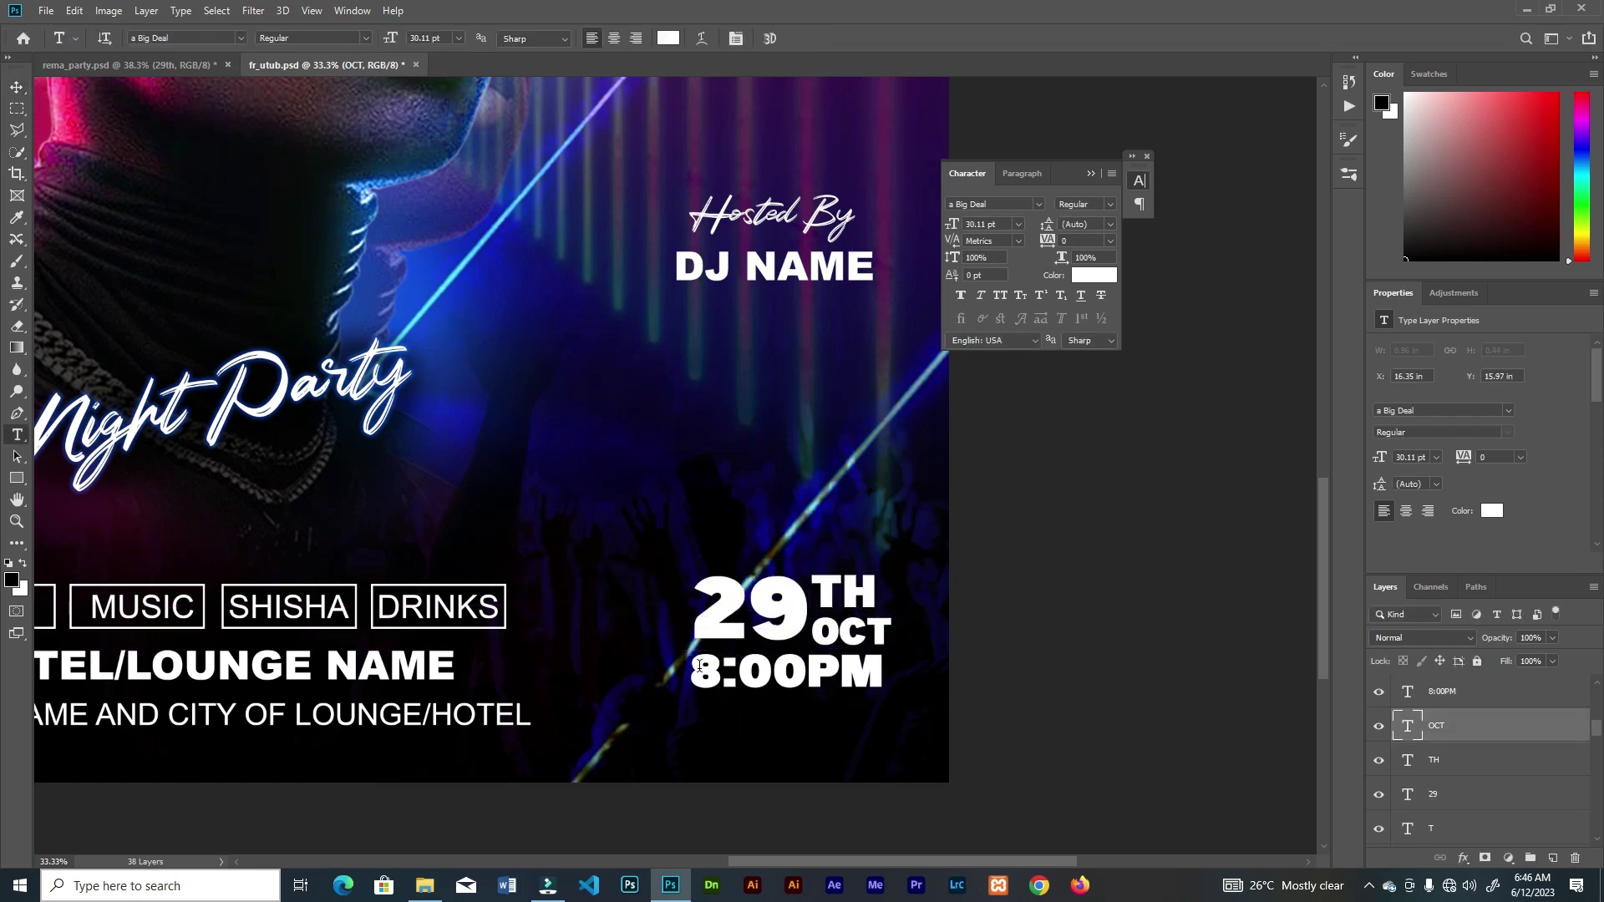
click(696, 673)
text(0)
click(797, 38)
key(v)
Move TH and OCT to the right to align them with the end of the 08:00PM line
click(854, 632)
key(ctrl+t)
click(796, 38)
drag(867, 594, 885, 598)
drag(874, 634, 898, 633)
drag(883, 598, 907, 599)
Enlarge the 29 to about 84.07 pt to fill the gap before TH and OCT
ctrl+click(790, 617)
key(ctrl+t)
drag(808, 576, 835, 558)
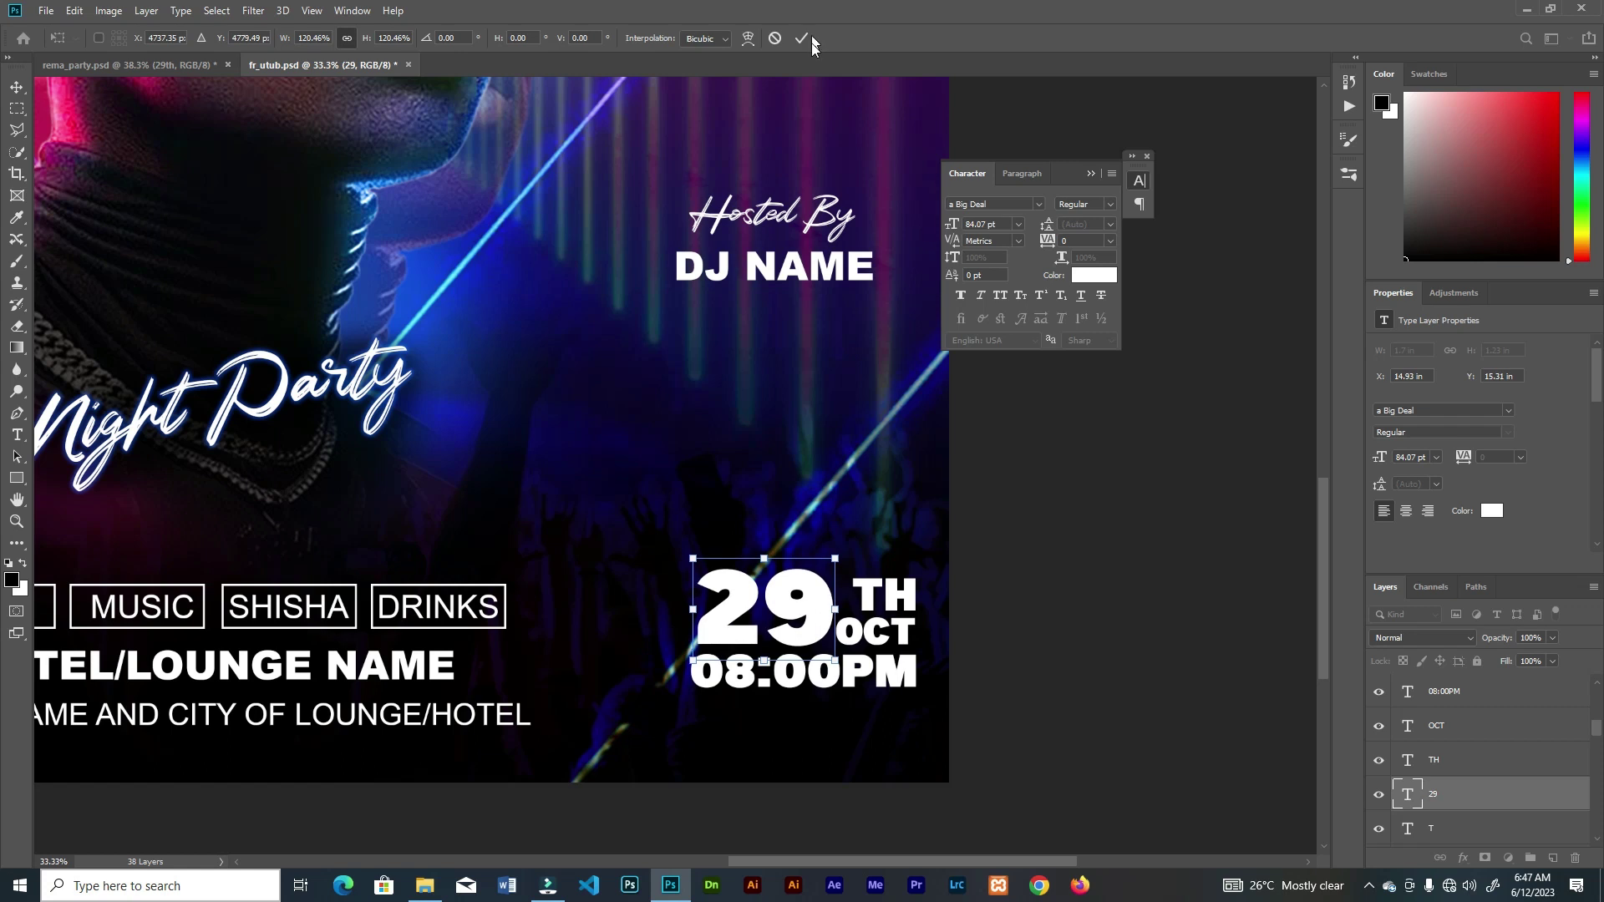
click(803, 38)
Enlarge the TH text to fill the space between the 29 and the right end of the date block
ctrl+click(884, 595)
key(ctrl+t)
drag(919, 613, 805, 632)
click(802, 38)
Link the 29, TH, OCT and 08:00PM text layers together
click(803, 588)
shift+click(861, 597)
shift+click(860, 633)
shift+click(873, 669)
click(1439, 858)
Enlarge the linked date and time block slightly and position it below the Hosted By credit
key(ctrl+0)
key(ctrl+t)
drag(1015, 750, 1019, 746)
drag(971, 783, 976, 787)
click(804, 38)
Duplicate the street name line above the SUNDAY title and replace its text with "QOOKGRAPHIX PRESENTS"
click(750, 820)
drag(750, 820, 716, 118)
key(t)
drag(845, 111, 492, 128)
text(QOOKGRAPHIX PRESENTS)
click(797, 39)
key(v)
Set the presenter line's tracking to 540, scale it to about 20.38 pt and center it above the SUNDAY title
drag(656, 117, 729, 112)
drag(1061, 255, 1111, 256)
drag(893, 120, 804, 106)
key(ctrl+t)
key(Return)
drag(1048, 242, 1063, 241)
drag(742, 114, 732, 120)
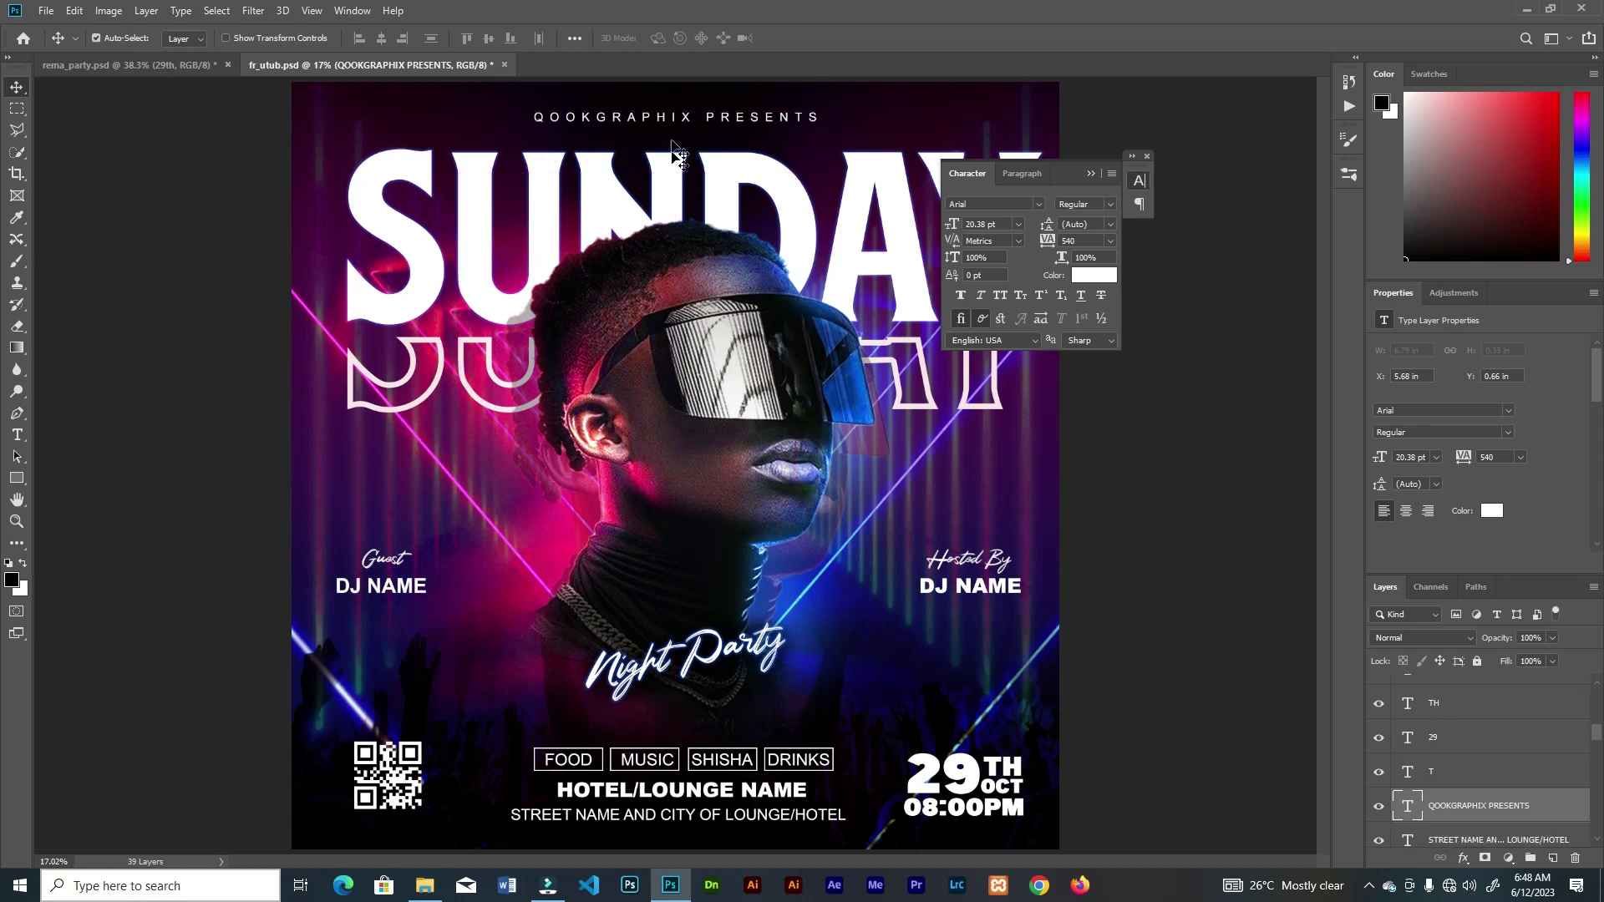
Change the presenter line to "QOOKGRAPHIX PUB PRESENTS", recenter it above the title and collapse the character settings
double_click(693, 121)
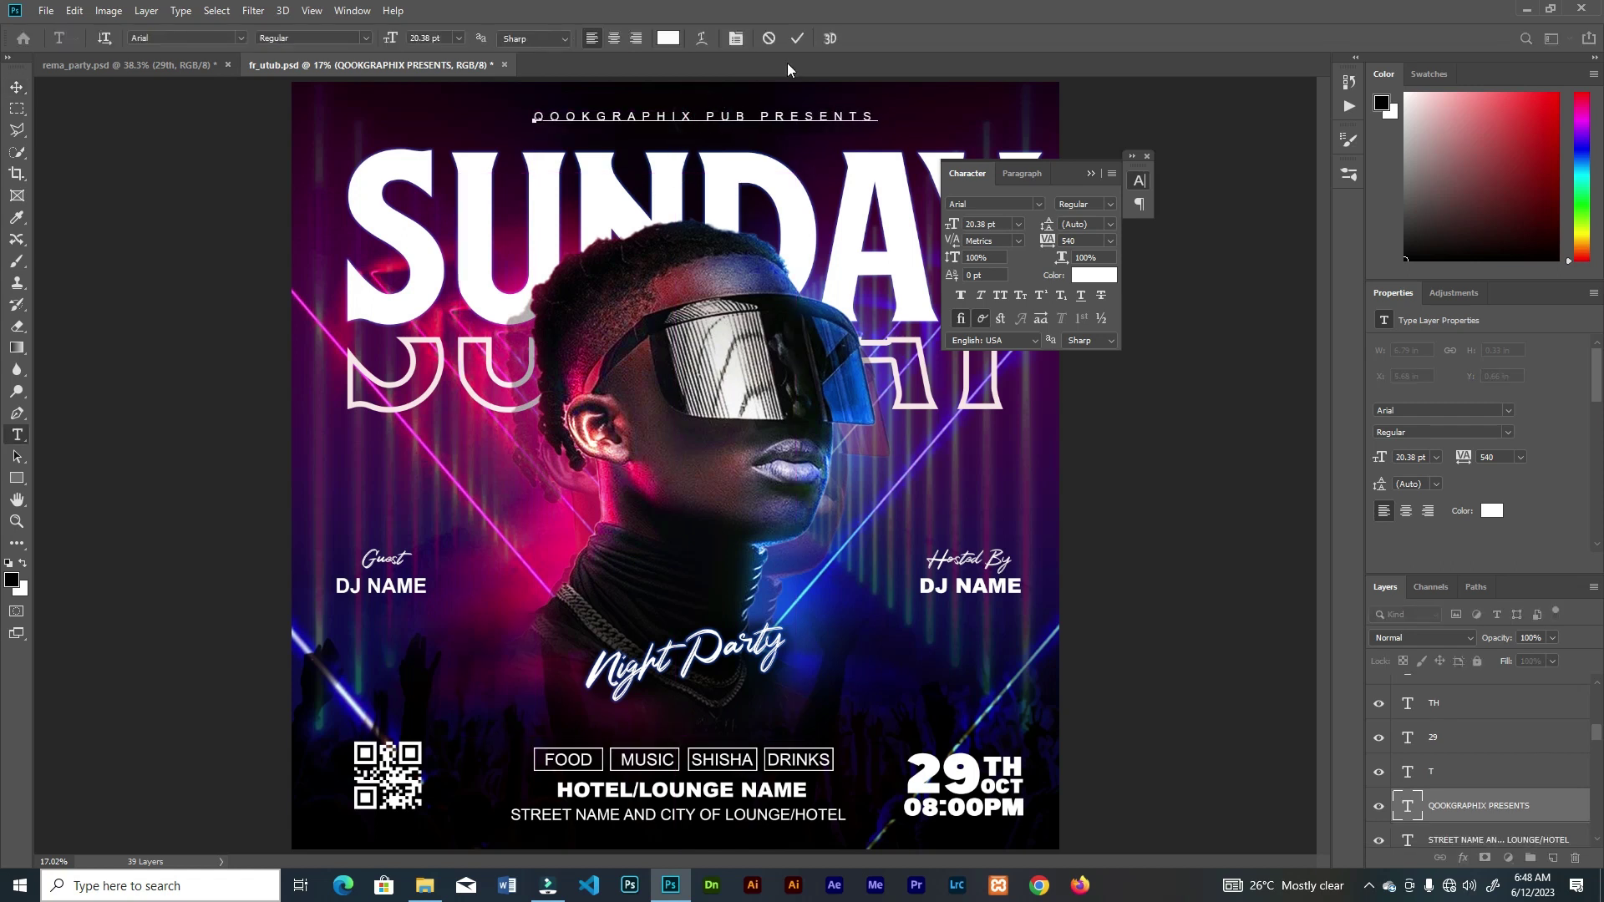
key(v)
drag(744, 124, 728, 125)
click(1089, 172)
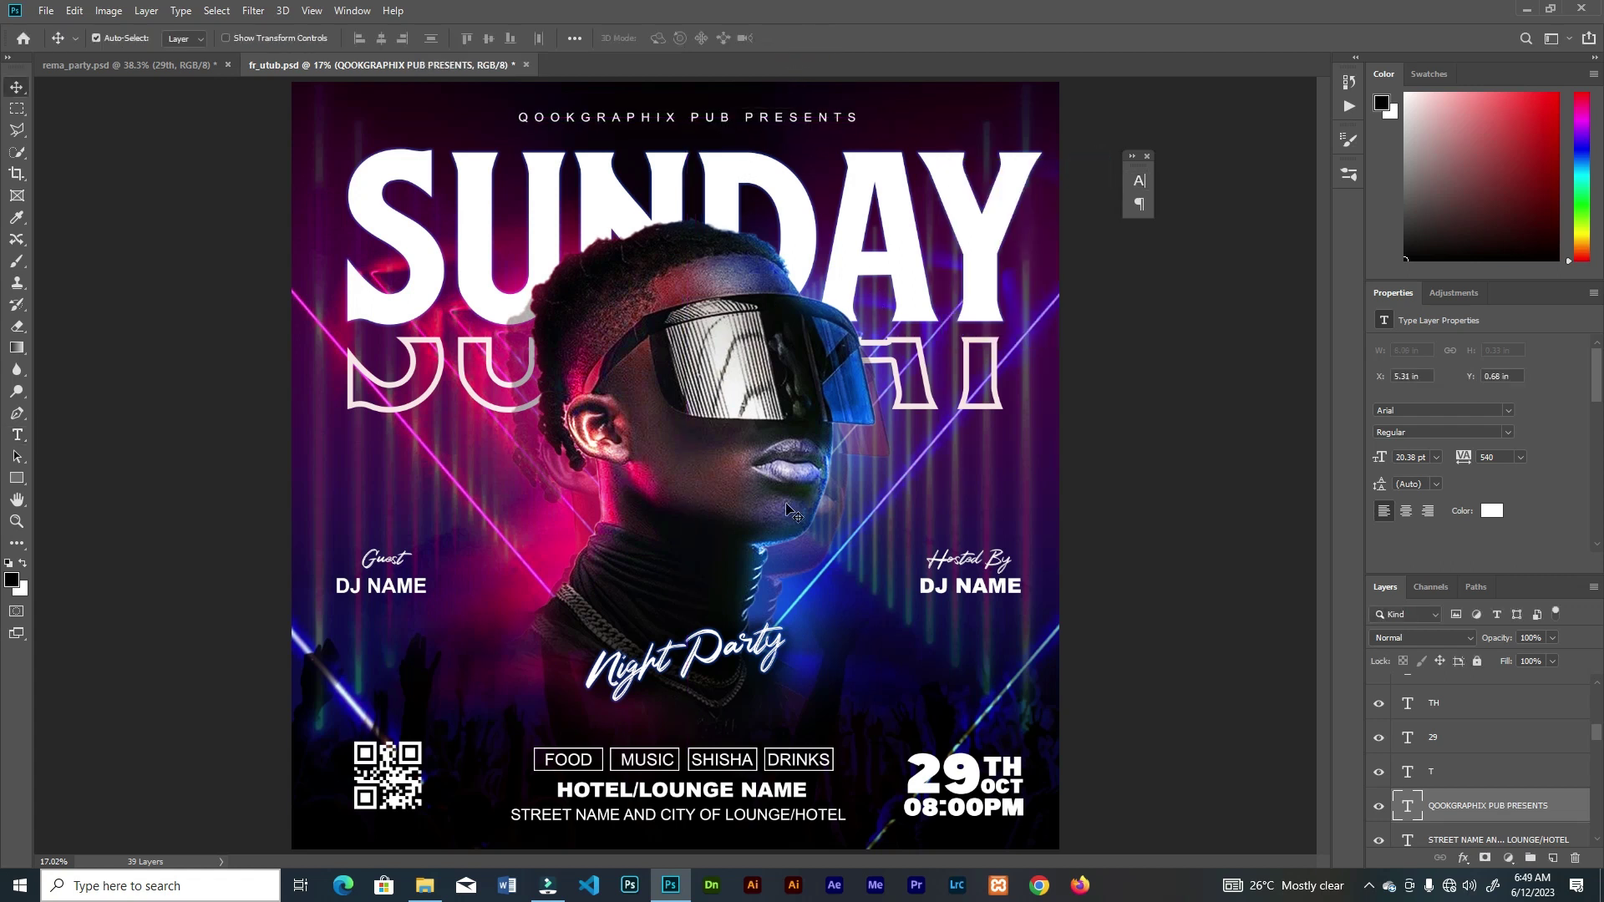